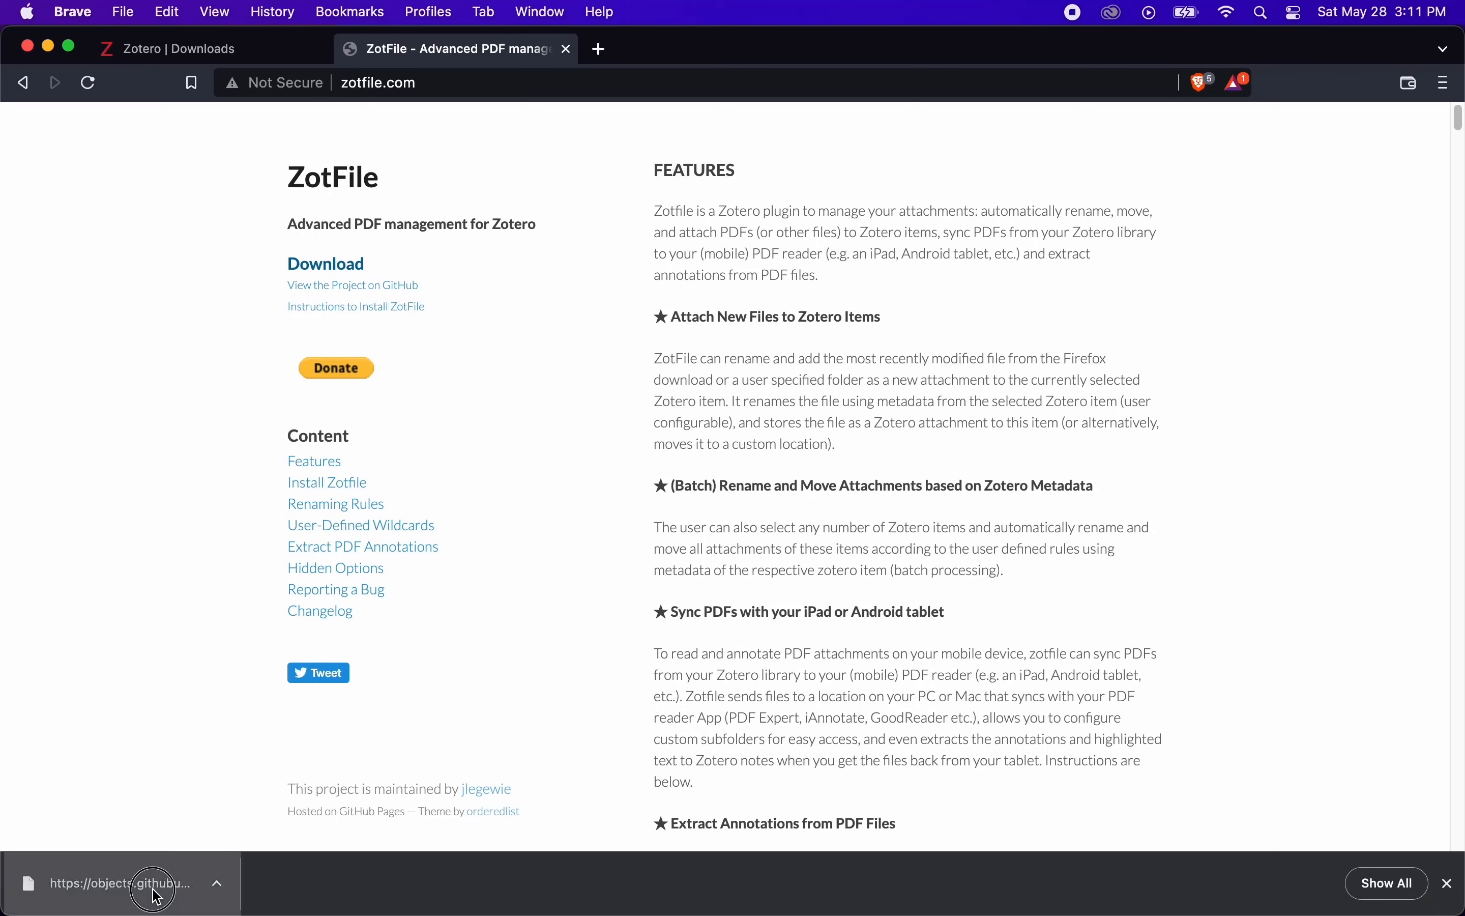
# Step: Locate the downloaded zotfile-5.1.1-fx.xpi file in the Downloads folder in Finder
pyautogui.click(150, 903)
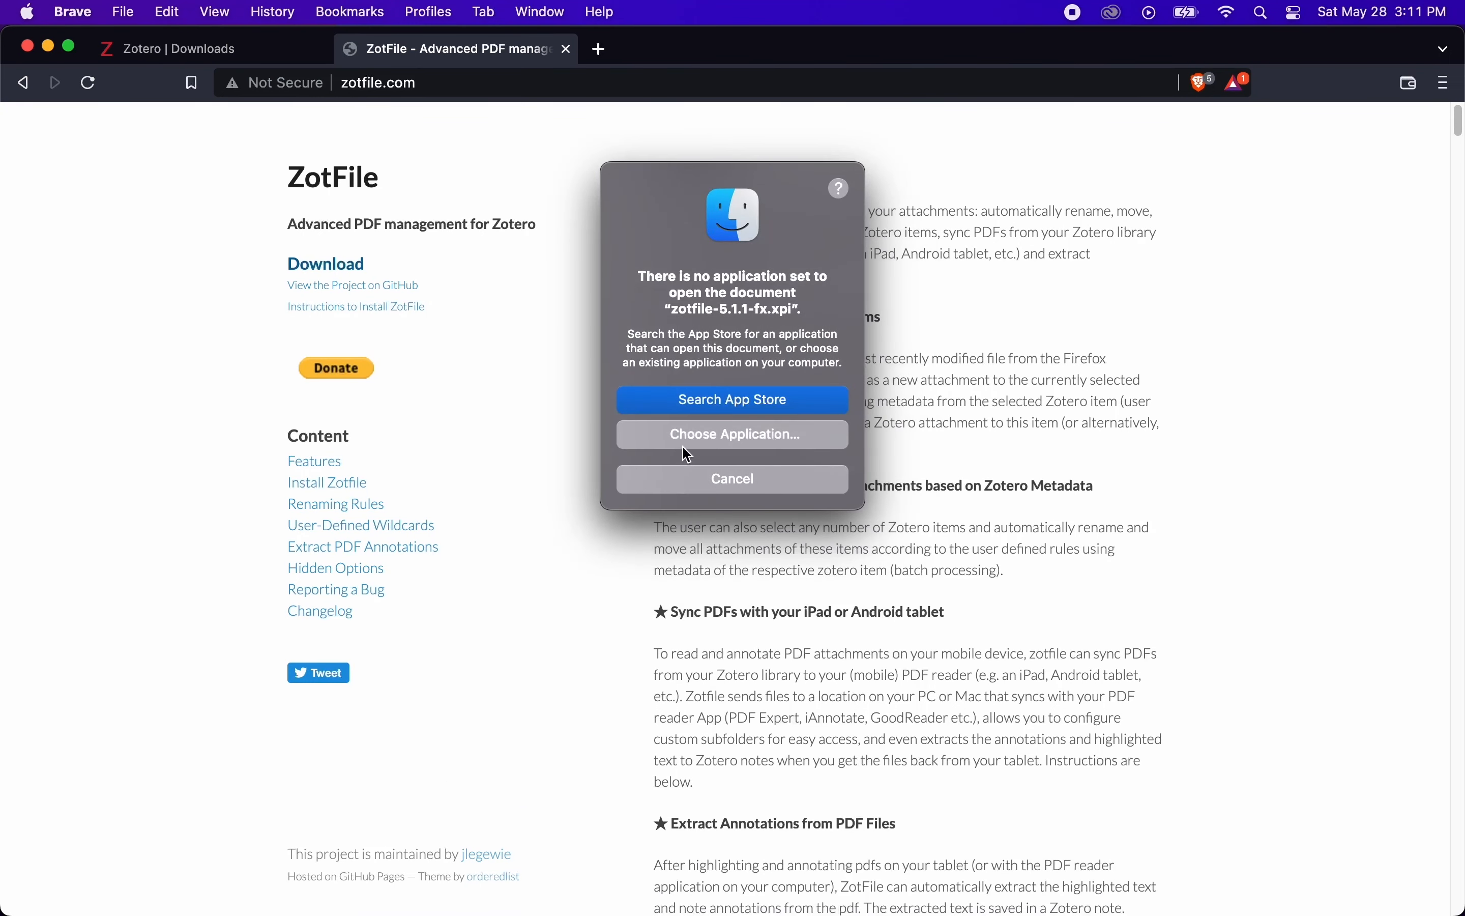
pyautogui.click(725, 410)
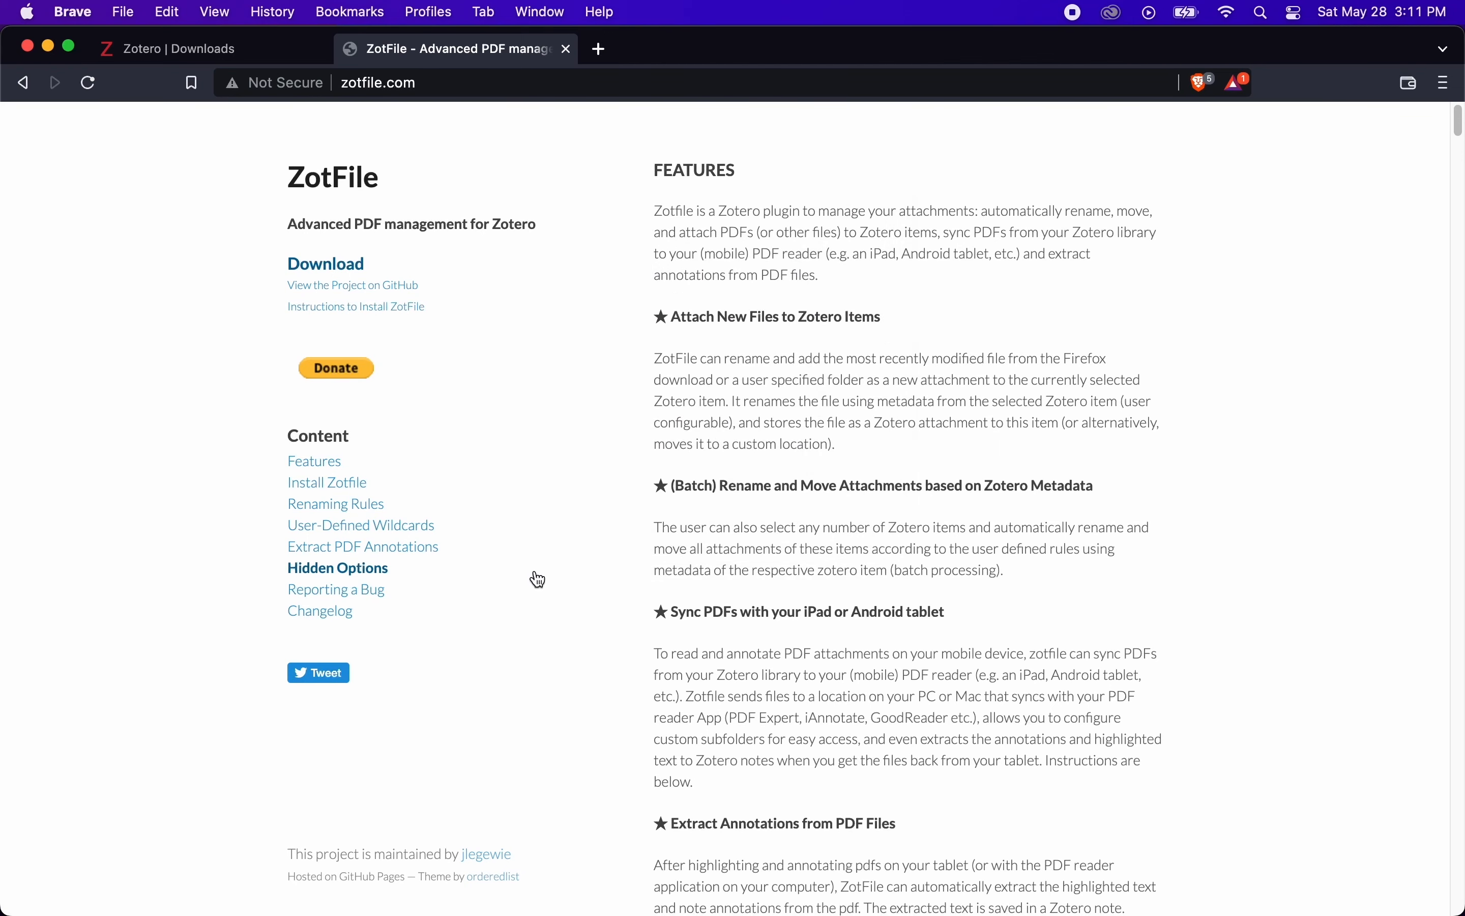
pyautogui.press('super+Tab')
pyautogui.press('super+Tab')
pyautogui.click(633, 451)
pyautogui.click(333, 366)
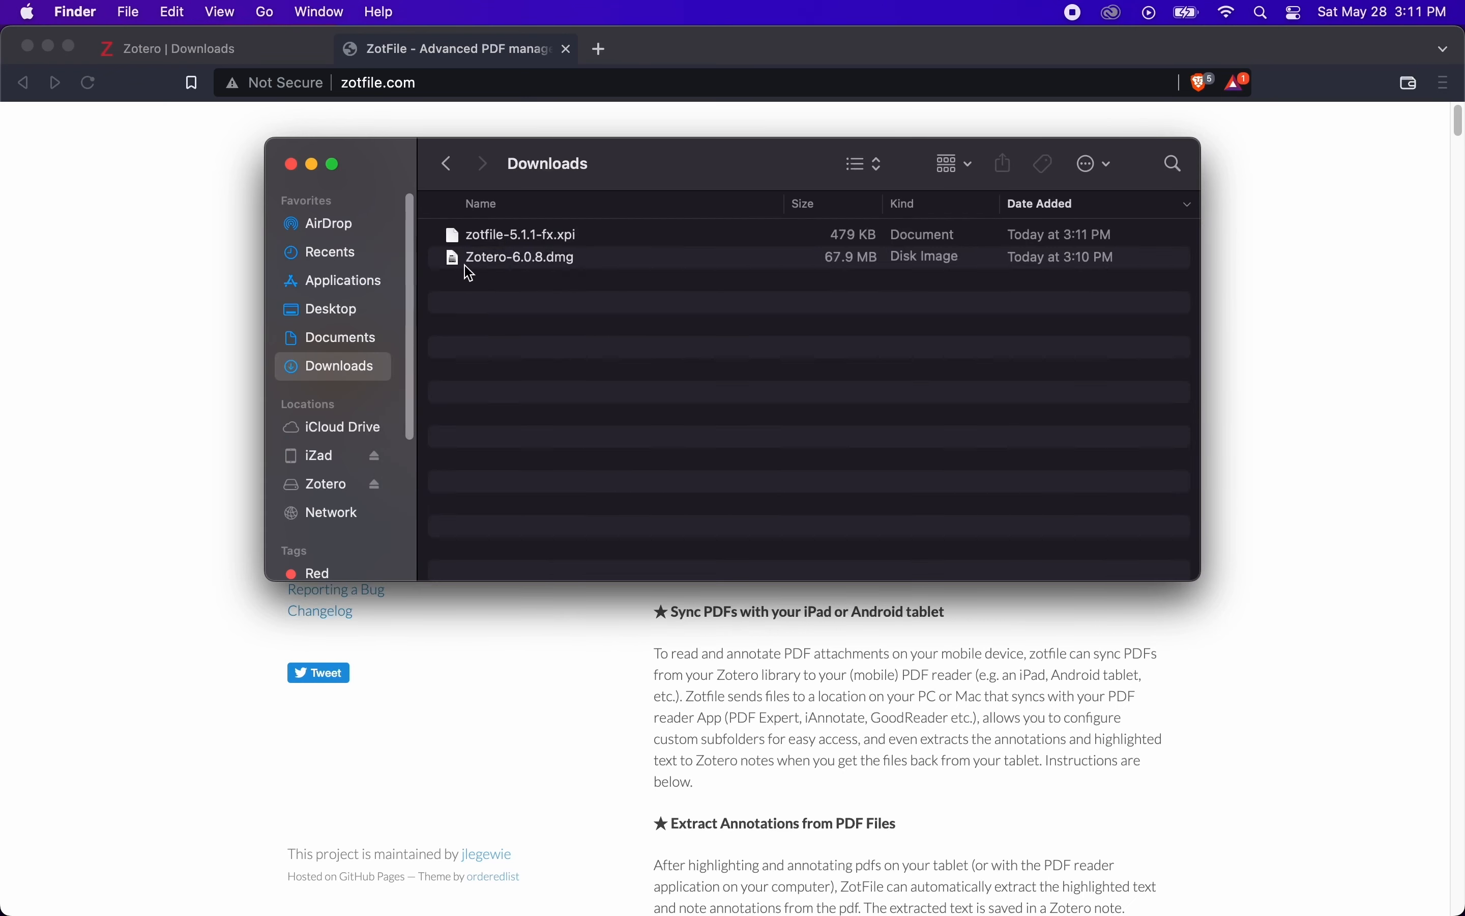
pyautogui.click(525, 235)
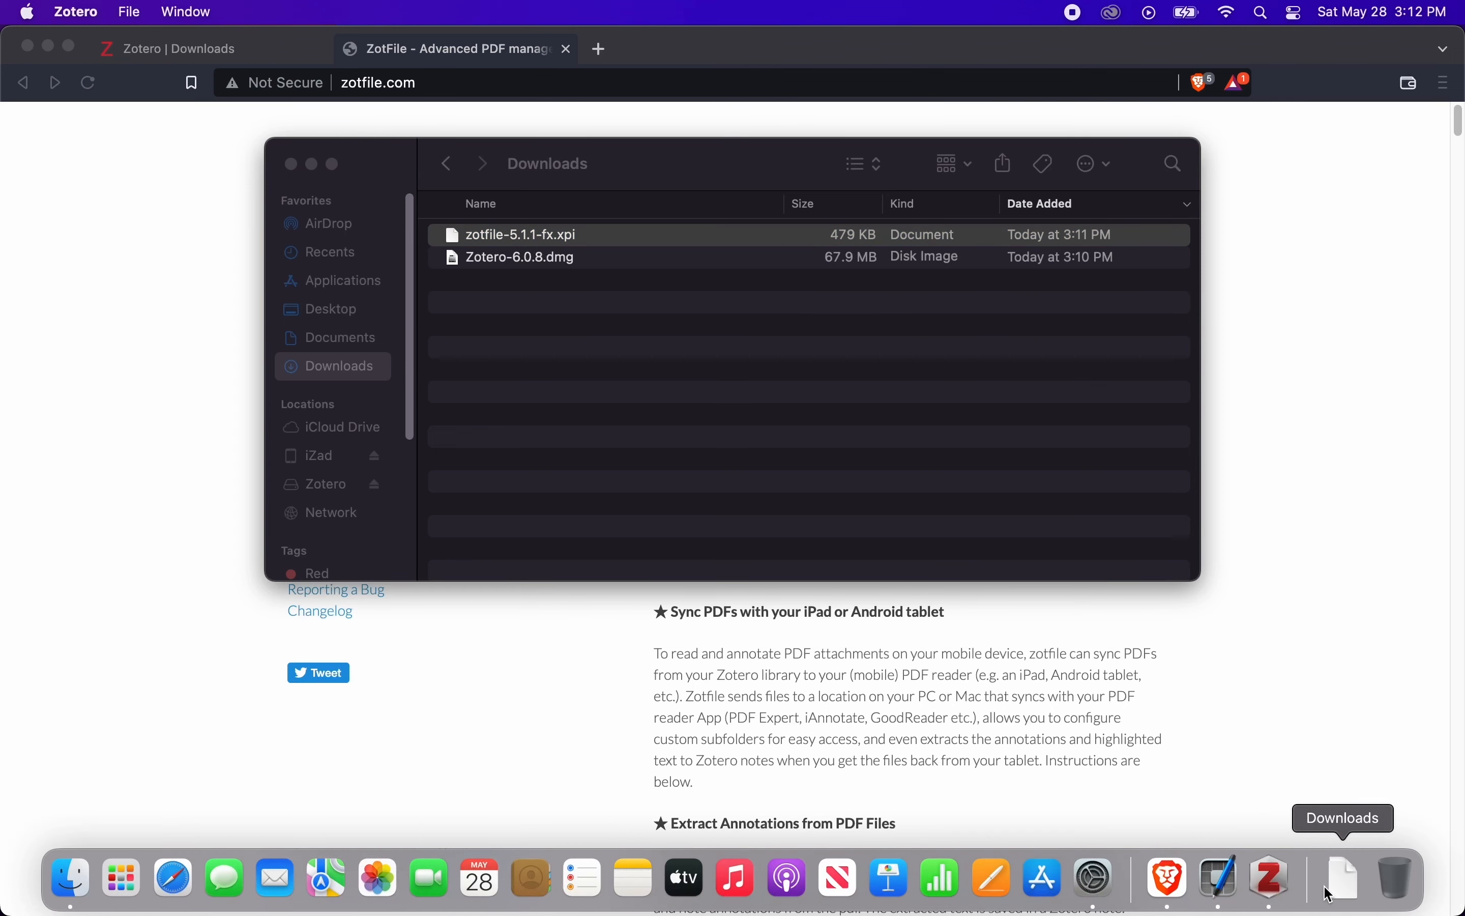
# Step: Switch to Zotero and open its Add-ons Manager
pyautogui.click(1273, 879)
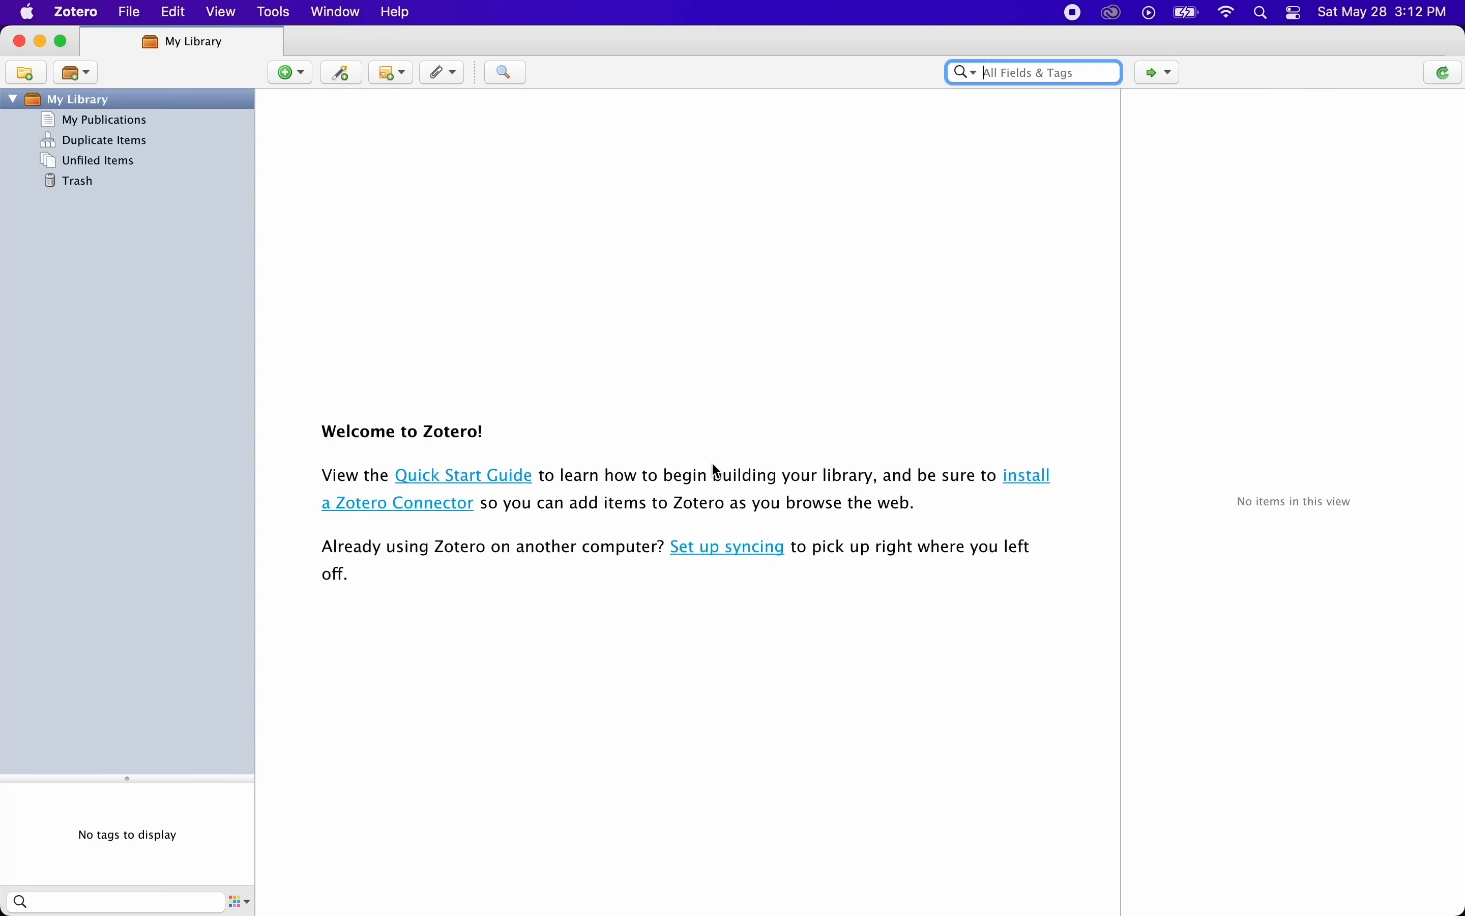
pyautogui.click(220, 13)
pyautogui.moveTo(275, 11)
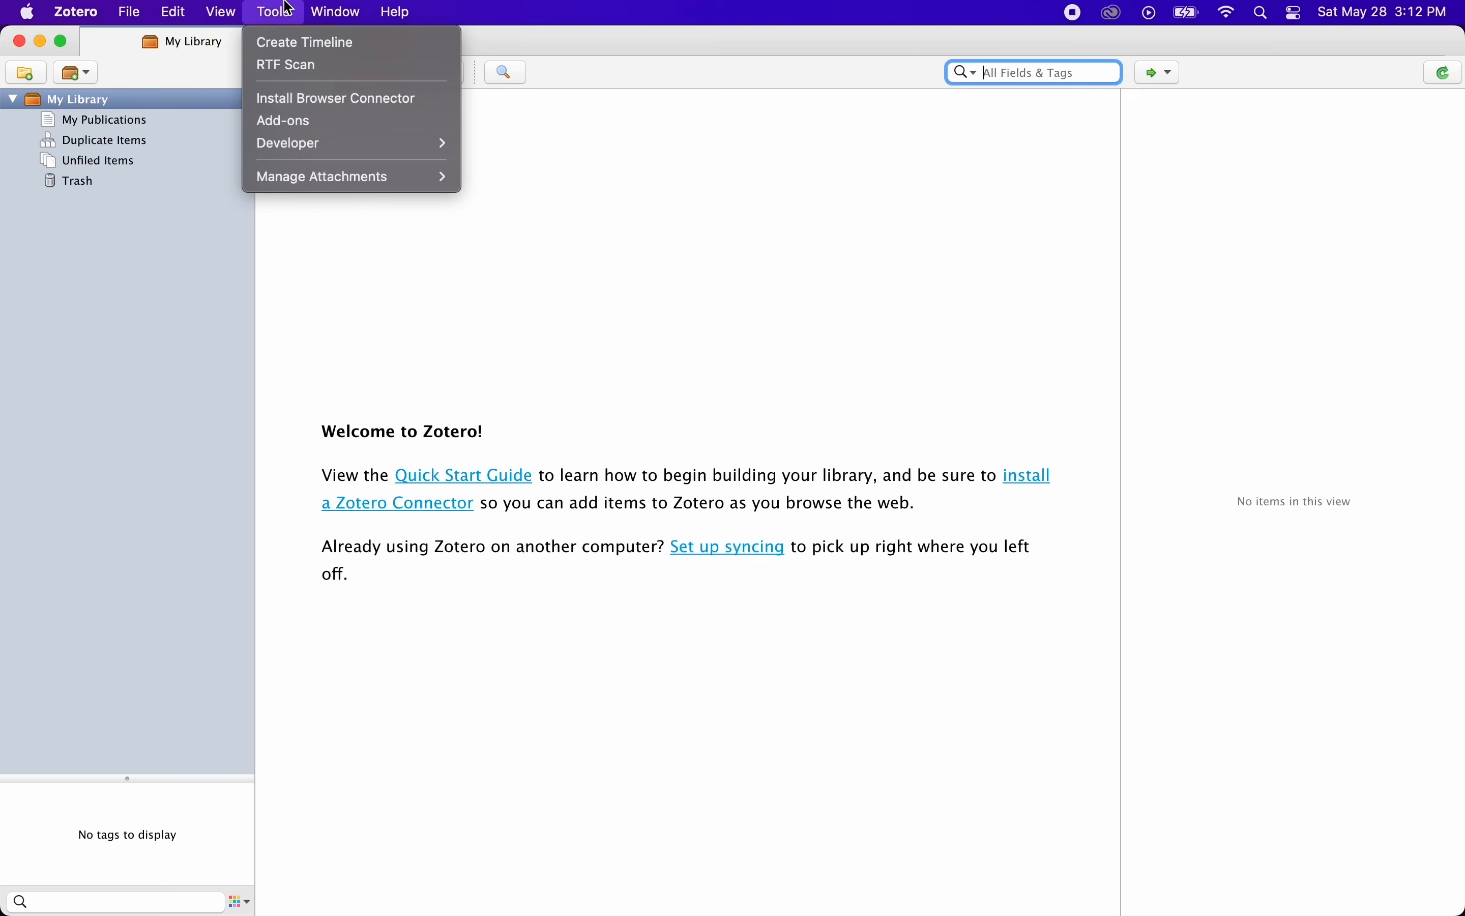
pyautogui.click(298, 121)
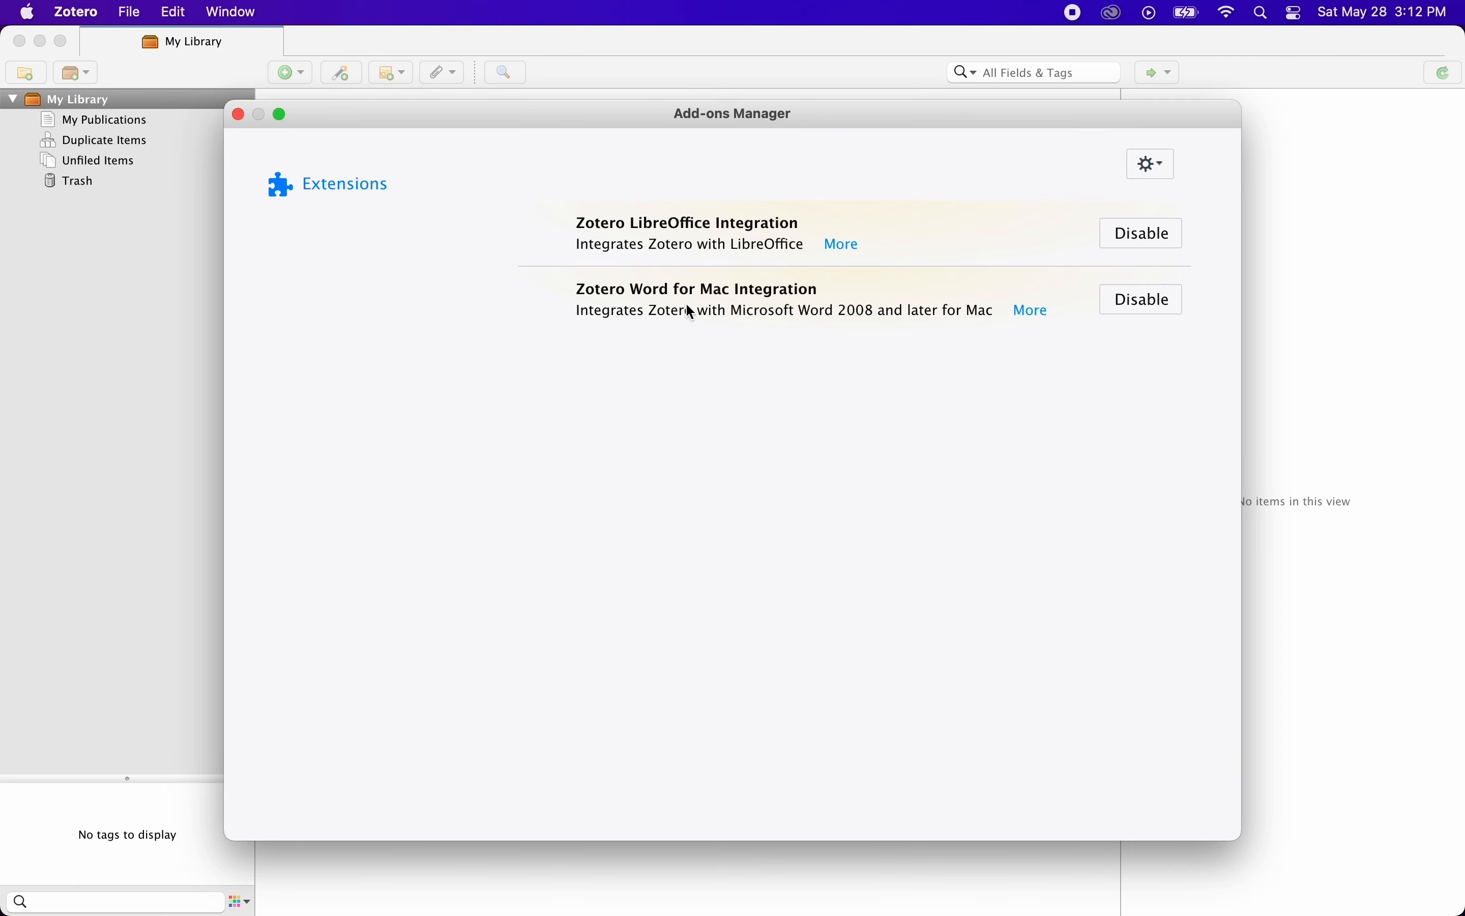
# Step: Install the ZotFile add-on from zotfile-5.1.1-fx.xpi in the Downloads folder and restart Zotero
pyautogui.click(1137, 175)
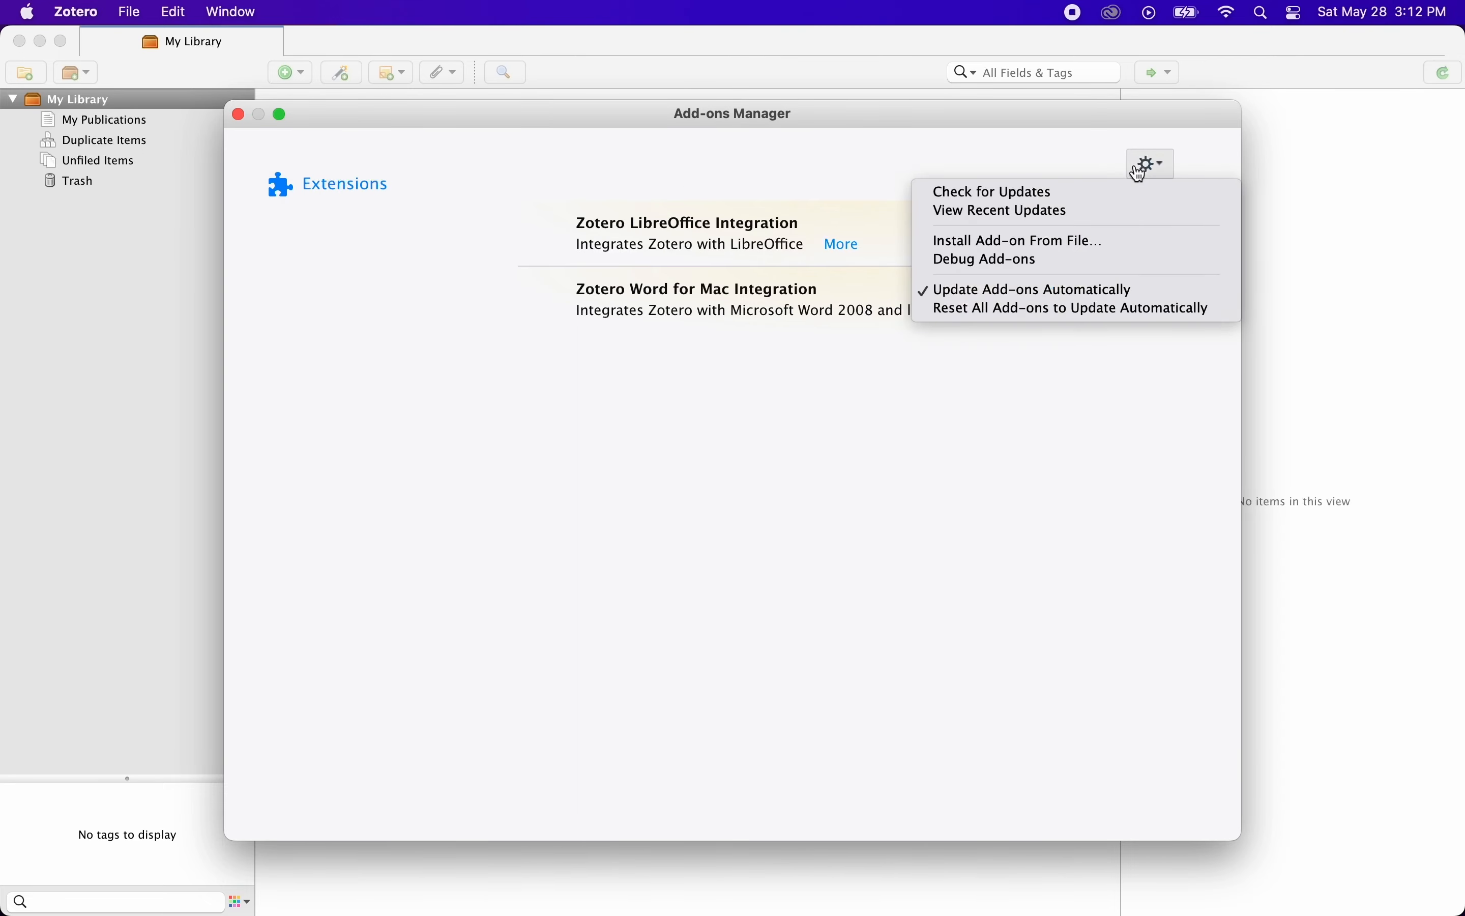
pyautogui.click(1047, 239)
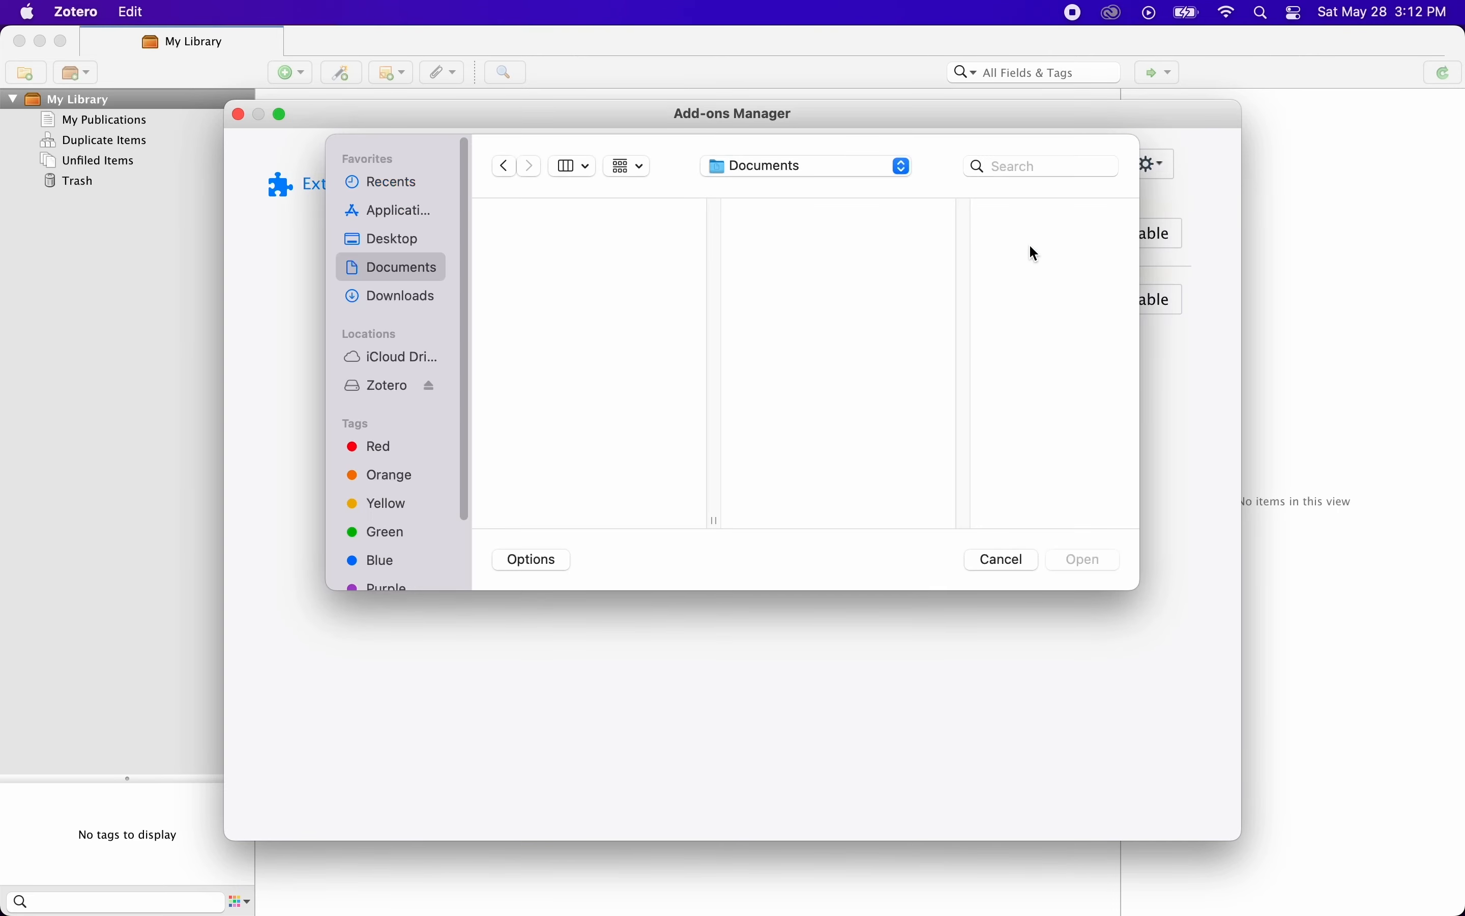
pyautogui.click(401, 296)
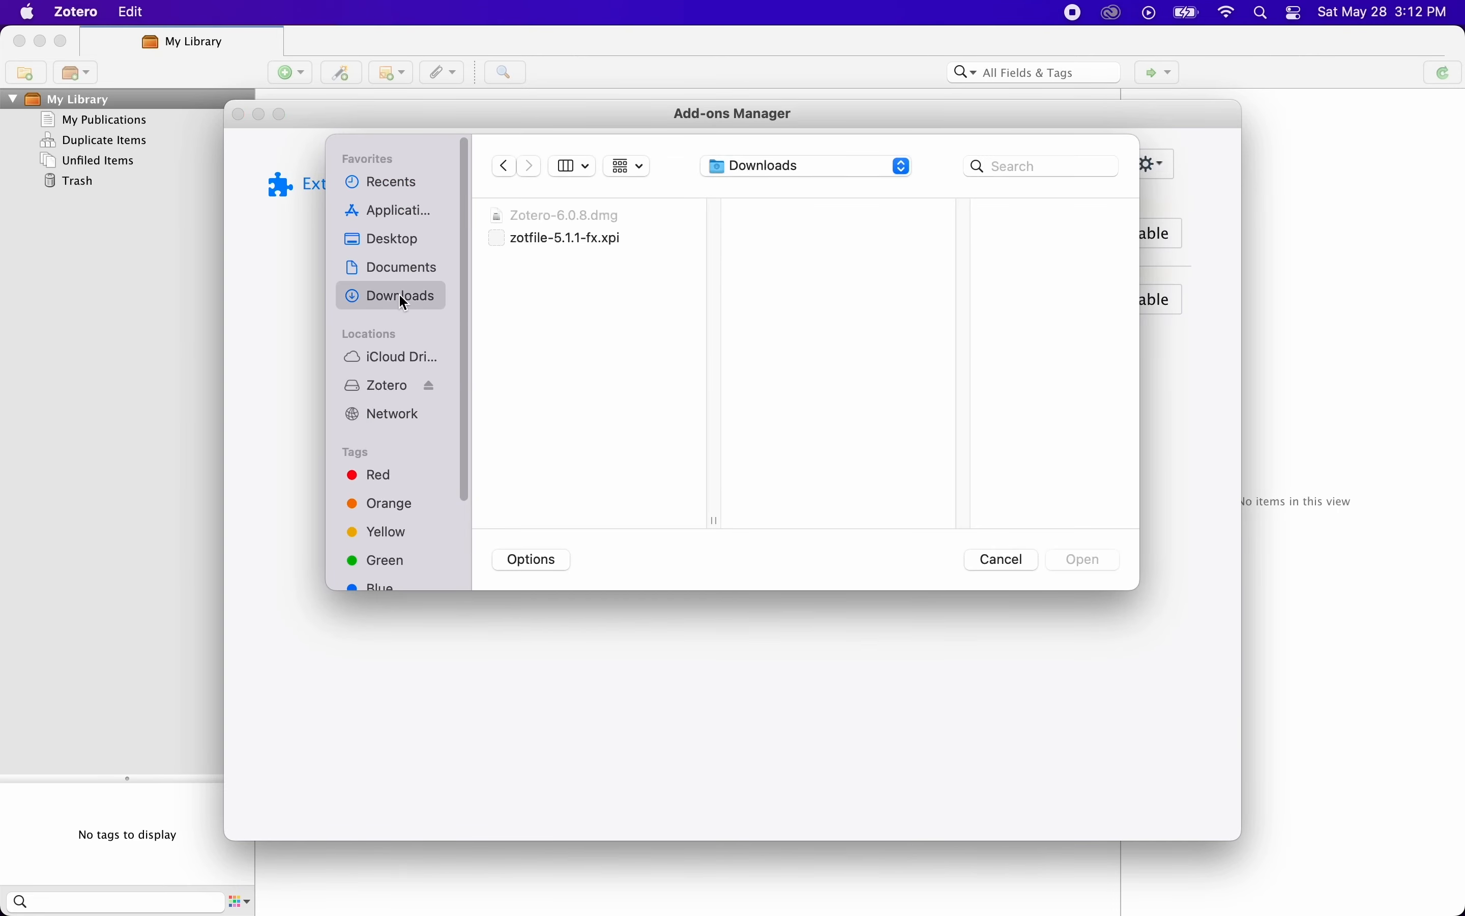
pyautogui.doubleClick(563, 236)
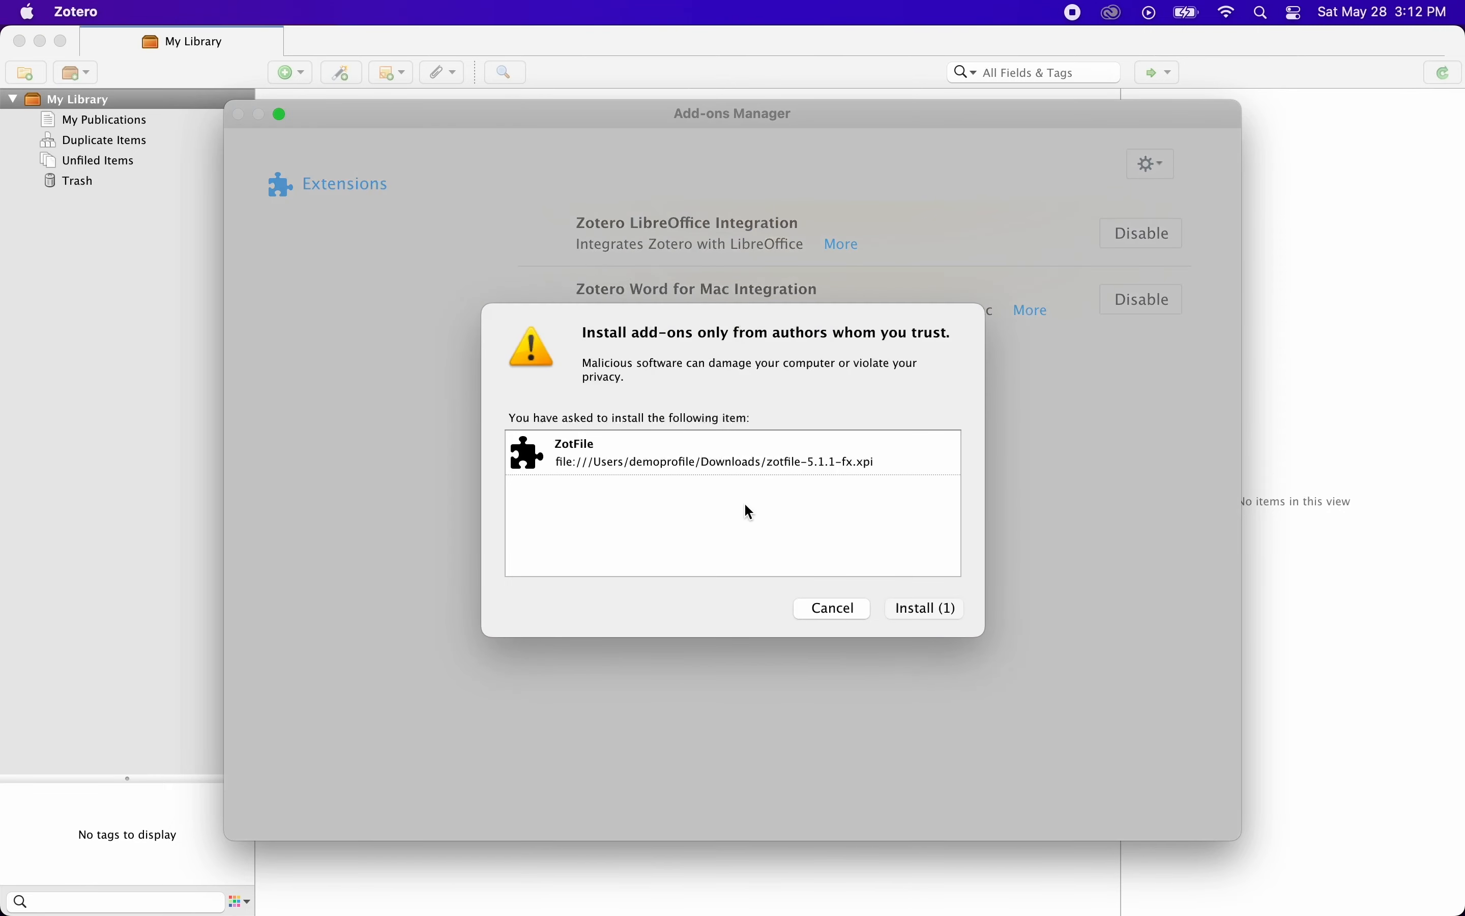
pyautogui.click(923, 602)
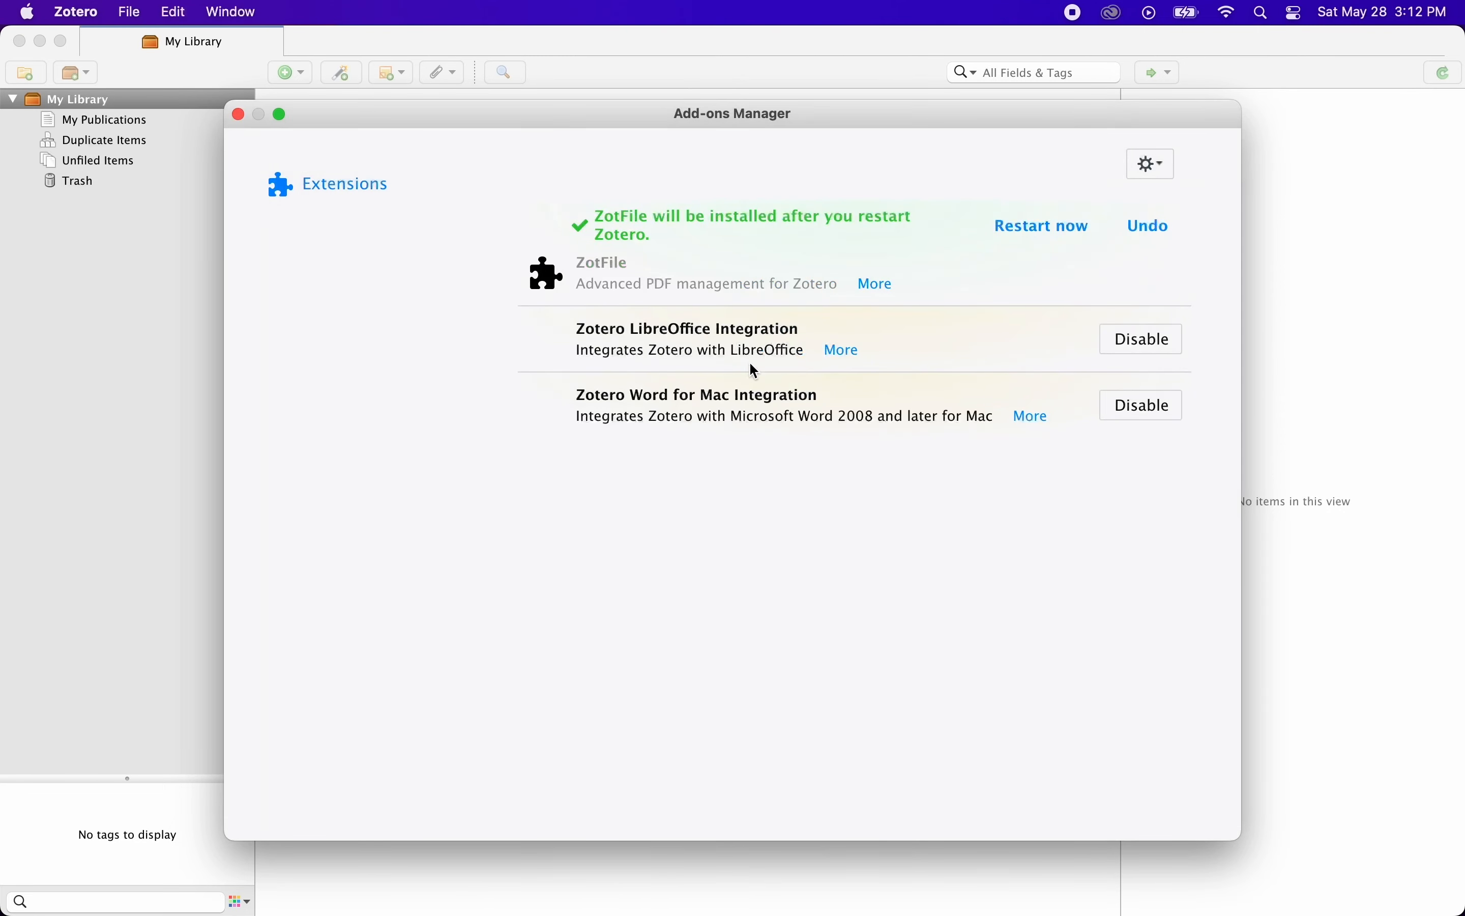
pyautogui.click(1035, 233)
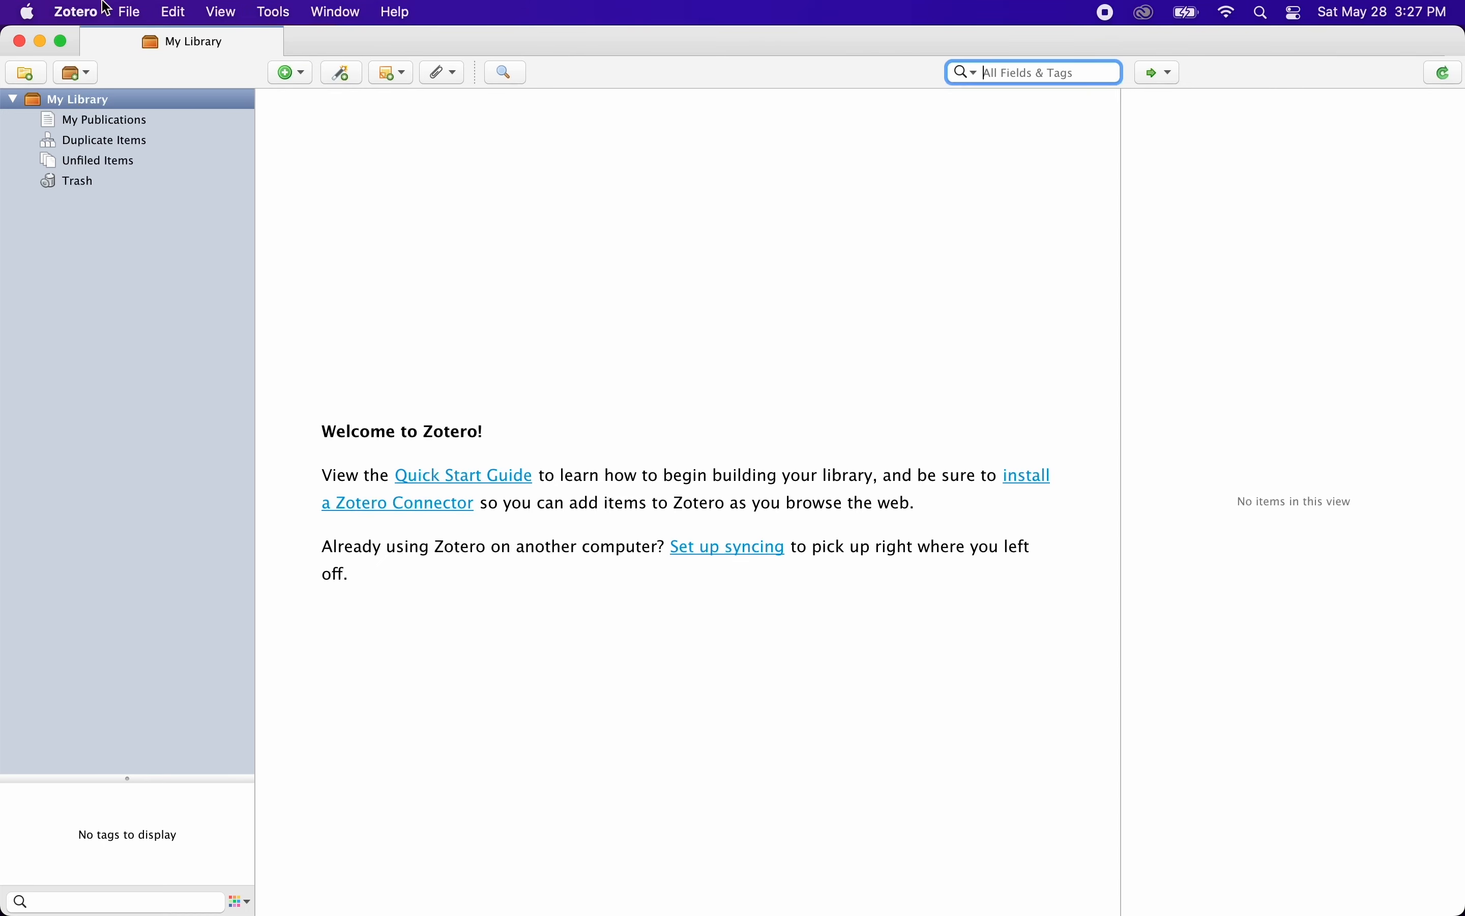
# Step: Review the application choices for opening PDFs in Zotero's General preferences and close the preferences
pyautogui.click(84, 12)
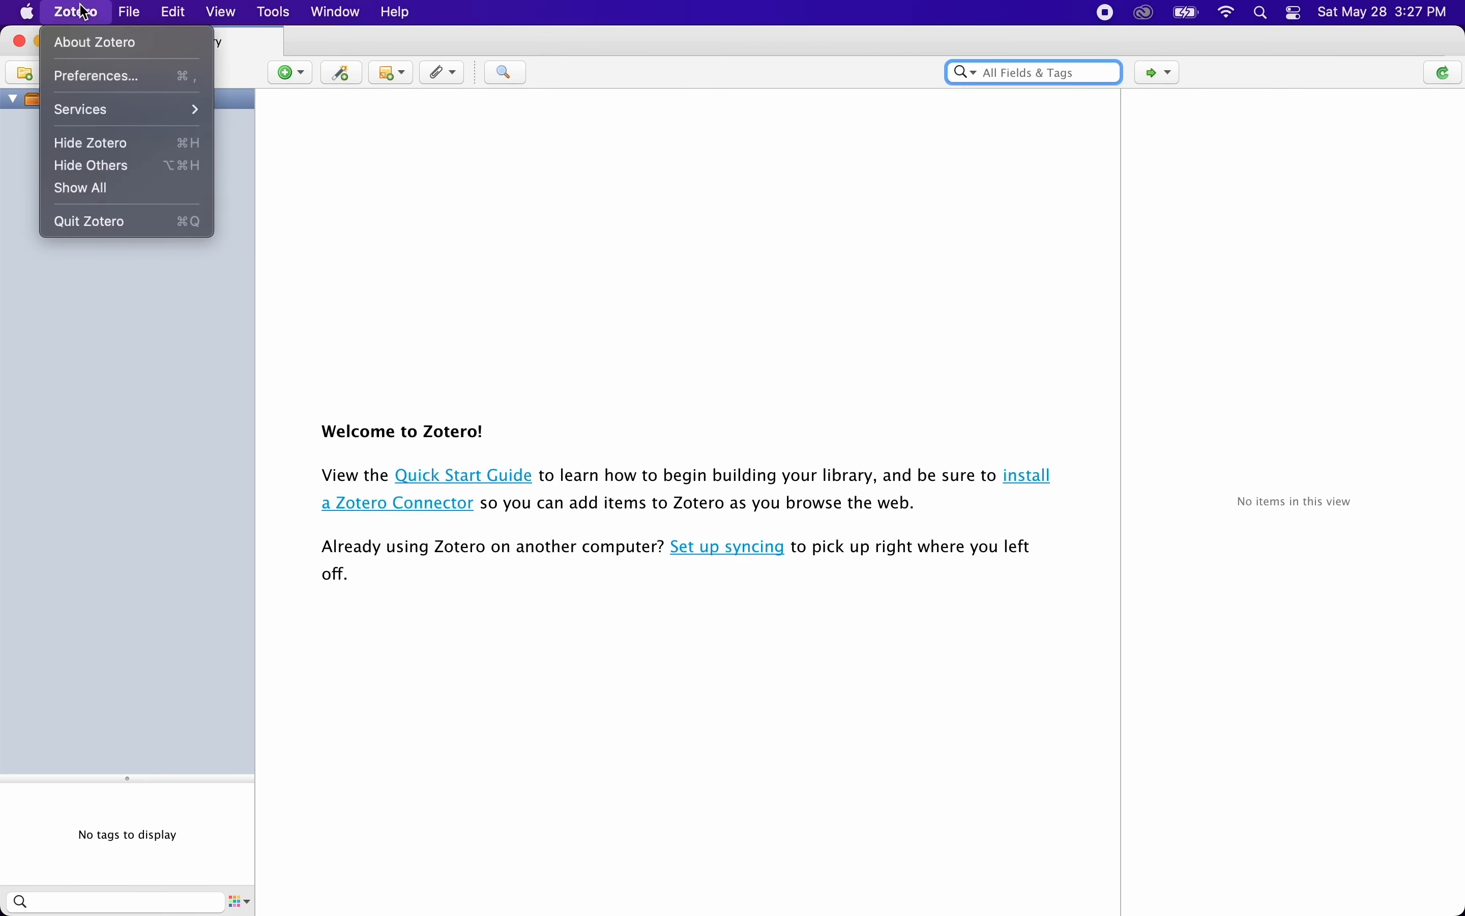
pyautogui.click(119, 92)
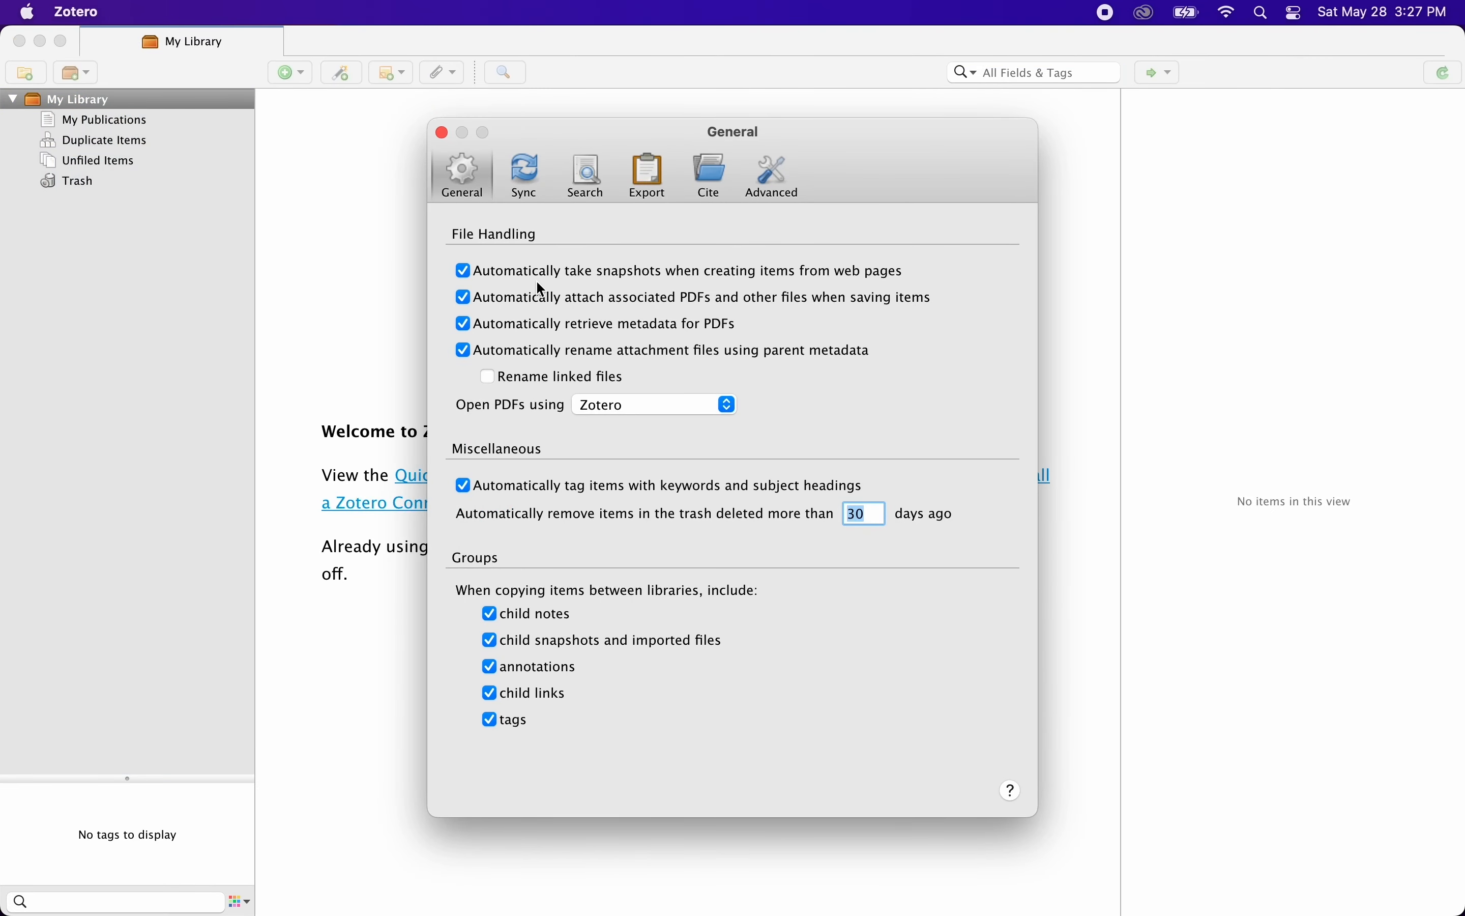
pyautogui.click(646, 405)
pyautogui.click(631, 404)
pyautogui.click(631, 404)
pyautogui.click(633, 407)
pyautogui.click(441, 133)
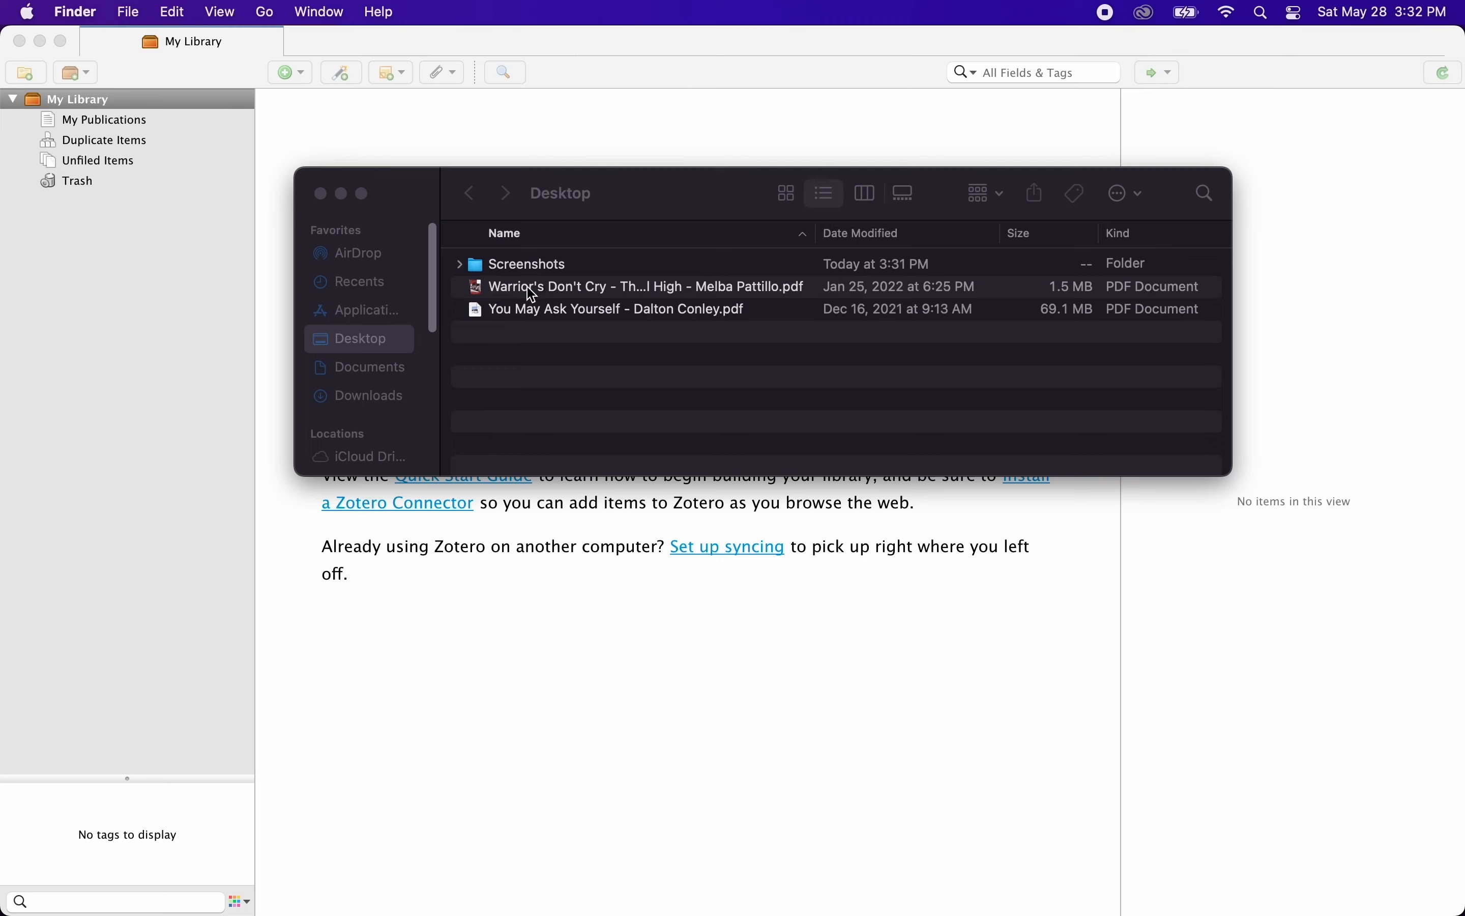
# Step: Add the Warrior's Don't Cry PDF from the Desktop folder to My Library
pyautogui.moveTo(519, 297); pyautogui.dragTo(73, 102)
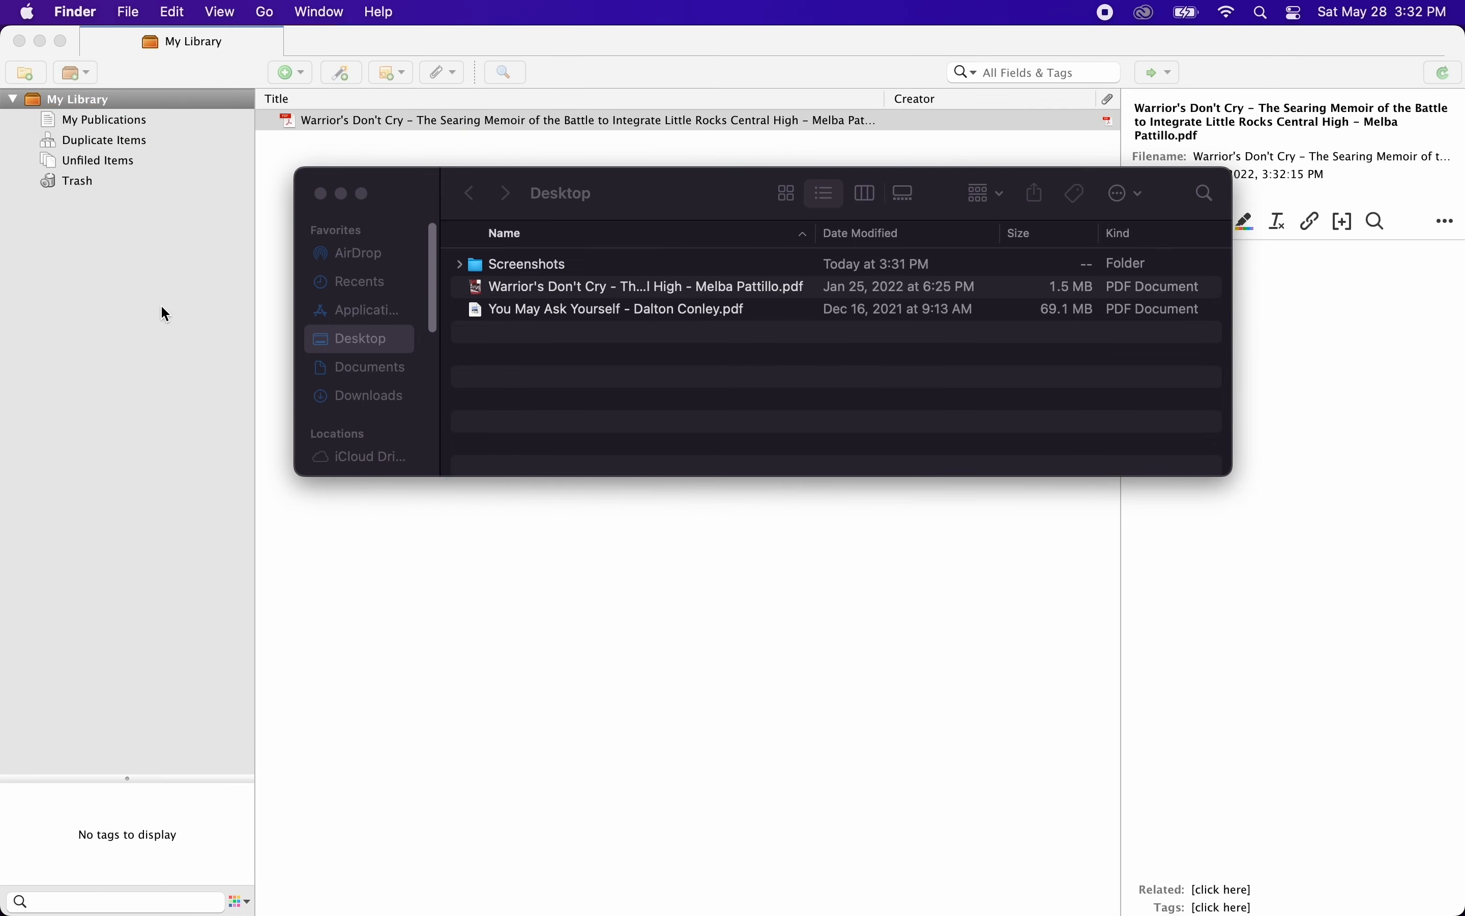
pyautogui.click(304, 134)
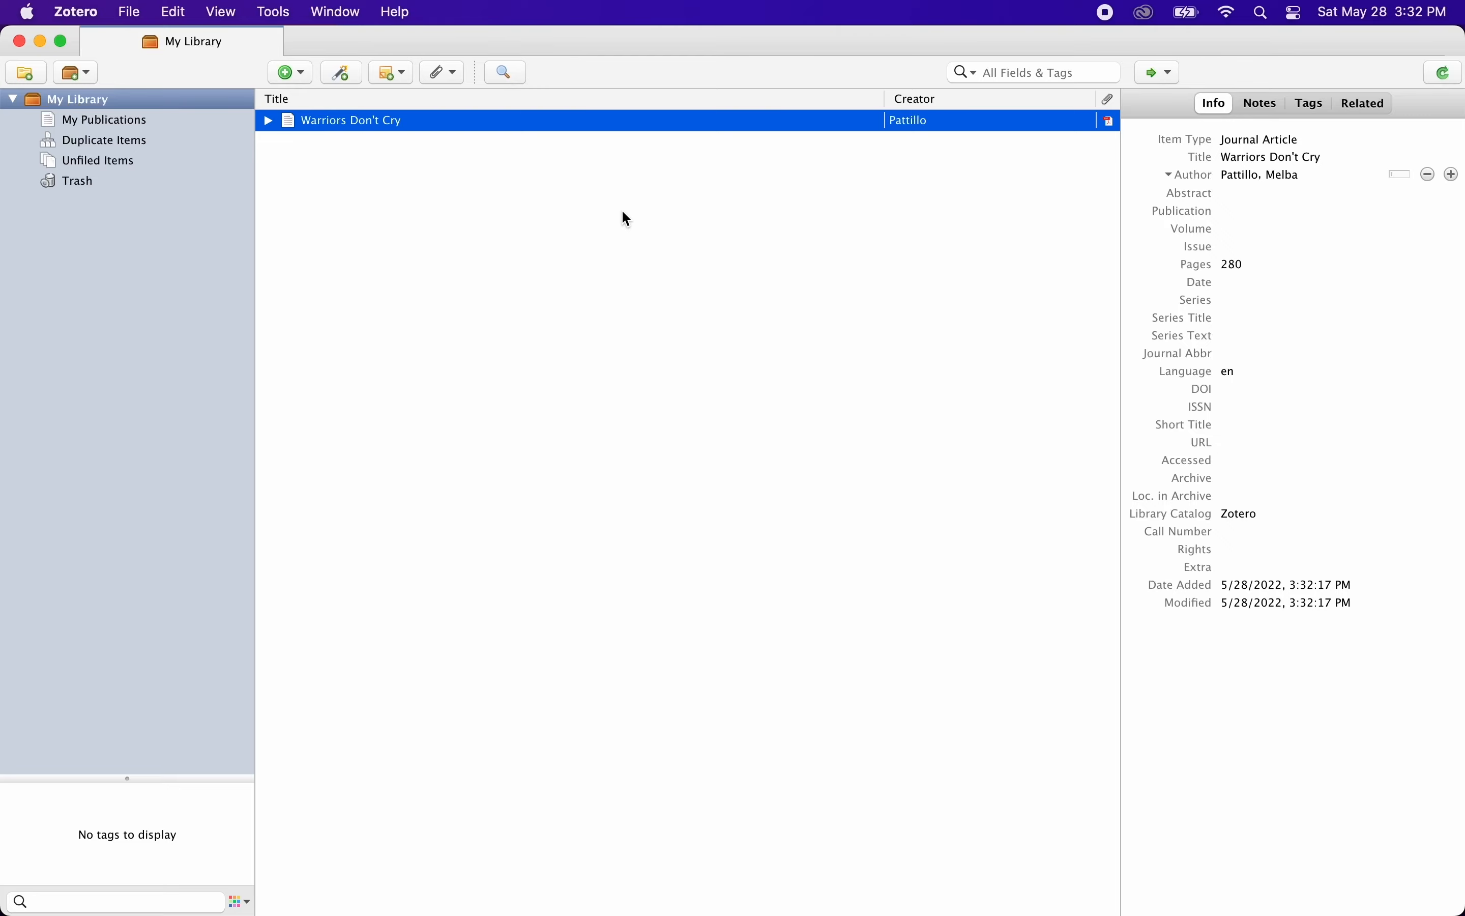
# Step: Switch to Finder and examine the file information of the You May Ask Yourself PDF
pyautogui.press('super+Tab')
pyautogui.rightClick(549, 314)
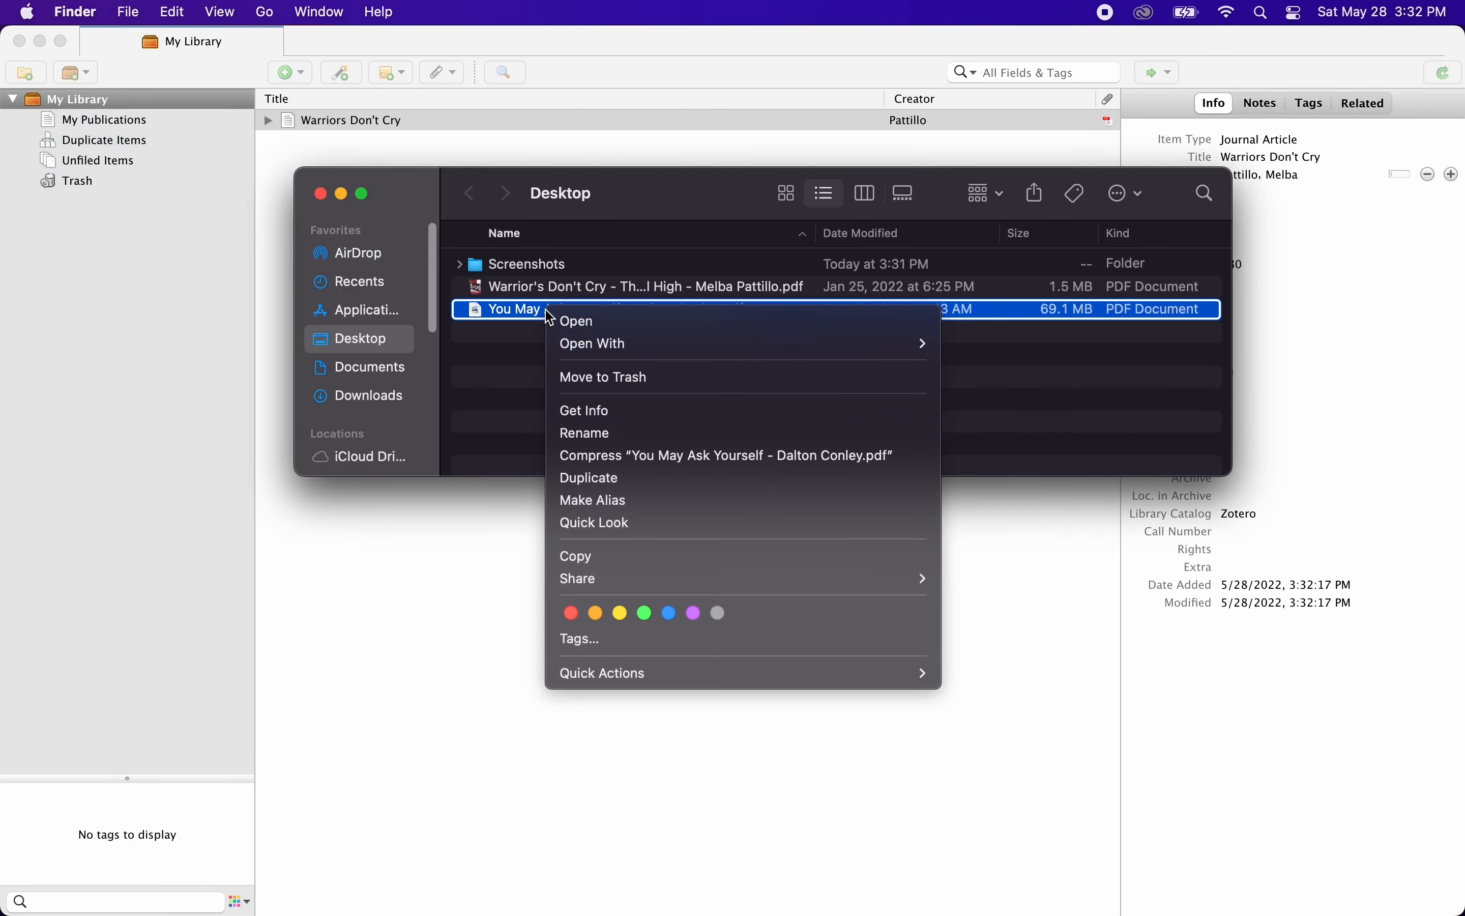
pyautogui.click(603, 417)
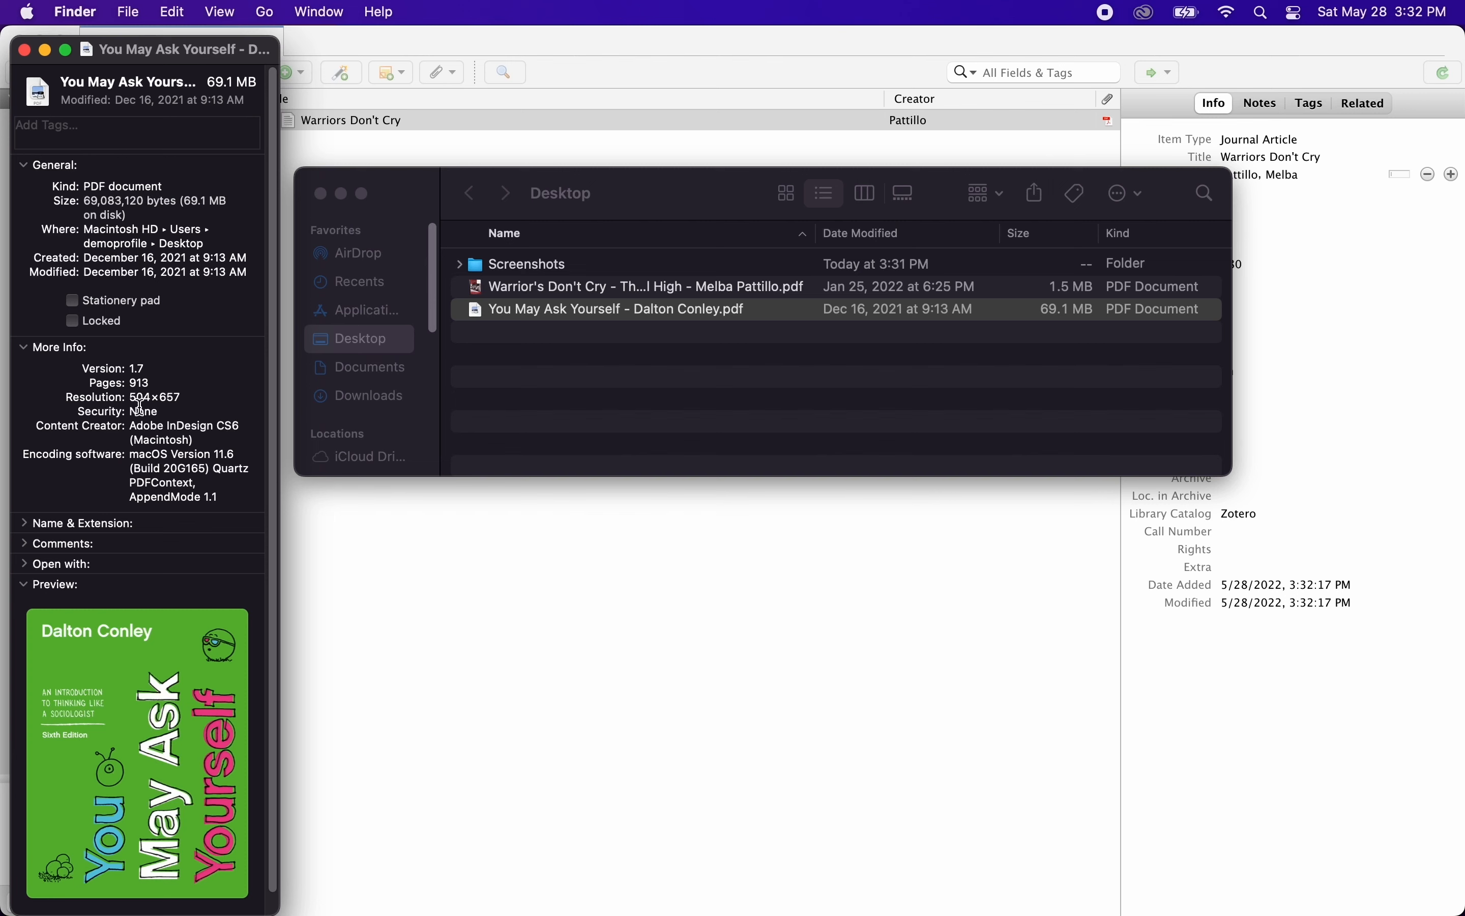
pyautogui.press('cmd+w')
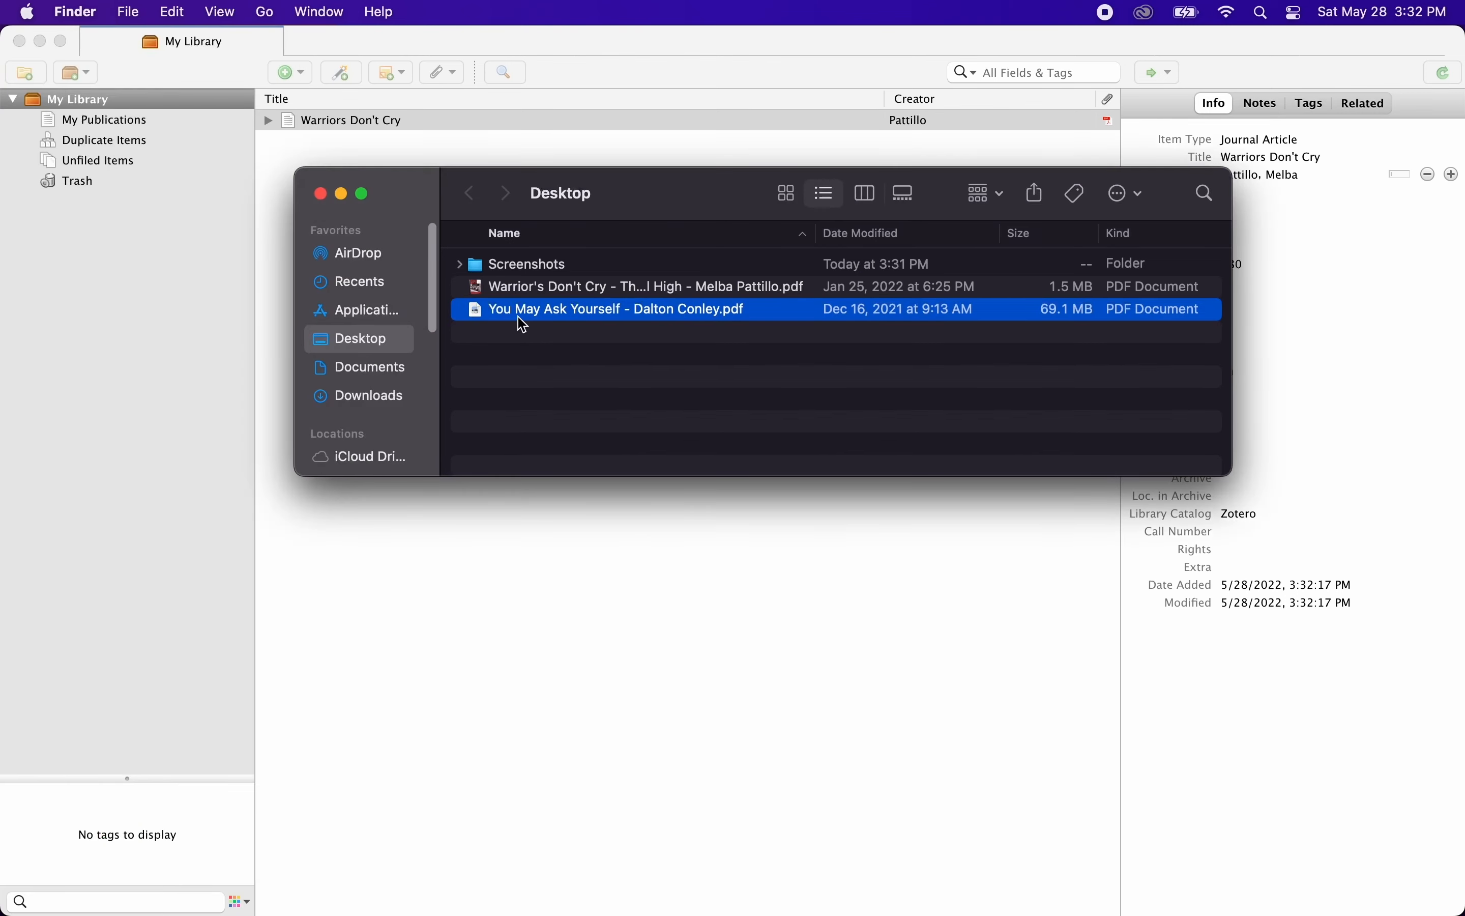
# Step: Add the You May Ask Yourself PDF from the Desktop folder to the Zotero library
pyautogui.moveTo(524, 321); pyautogui.dragTo(58, 112)
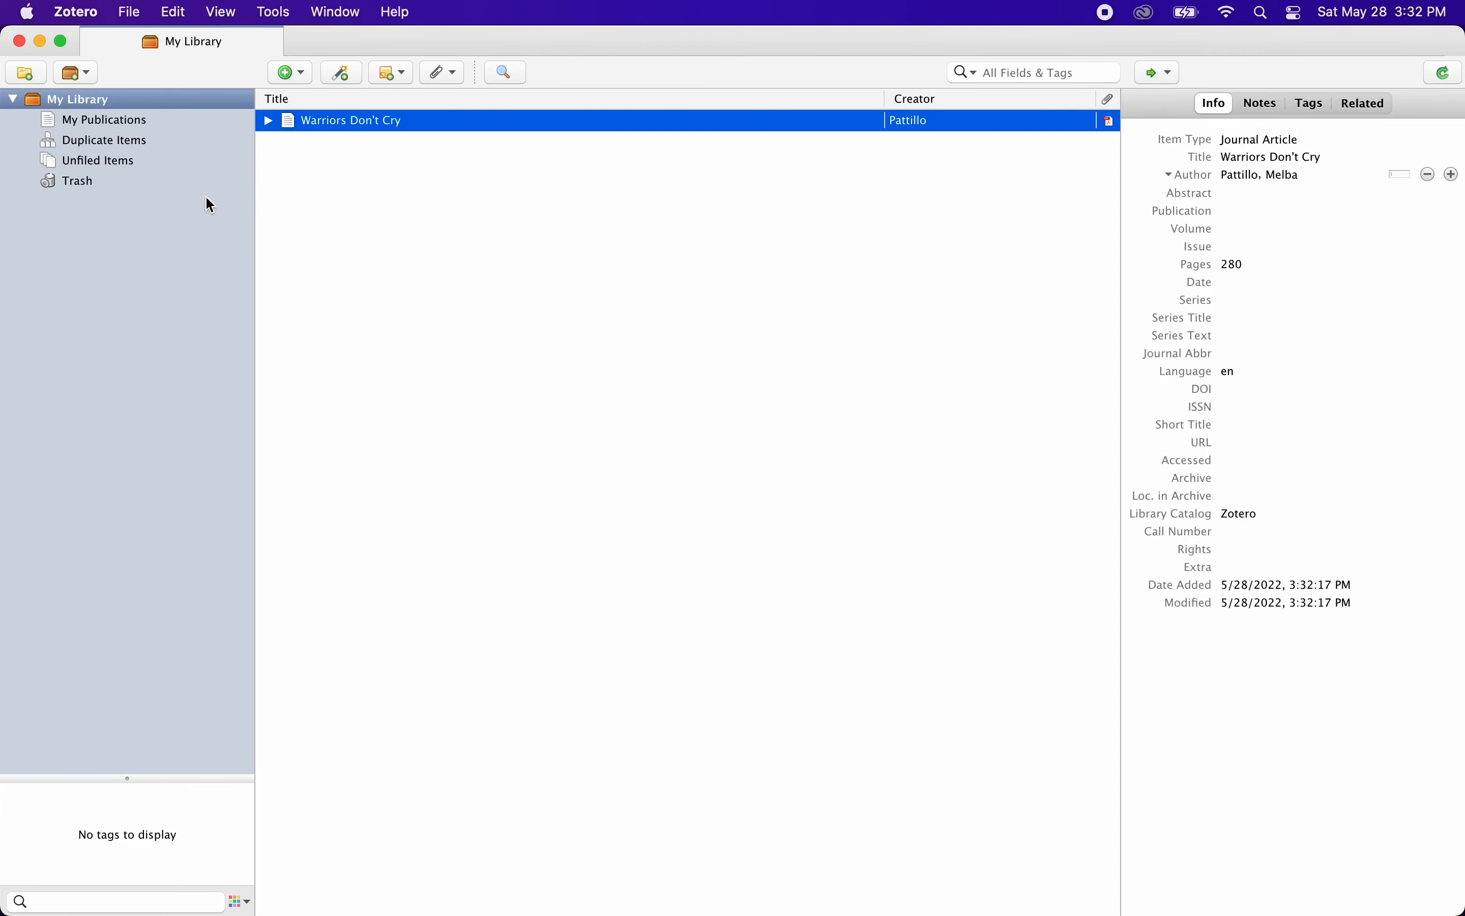
pyautogui.press('super+Tab')
pyautogui.moveTo(527, 312); pyautogui.dragTo(474, 550)
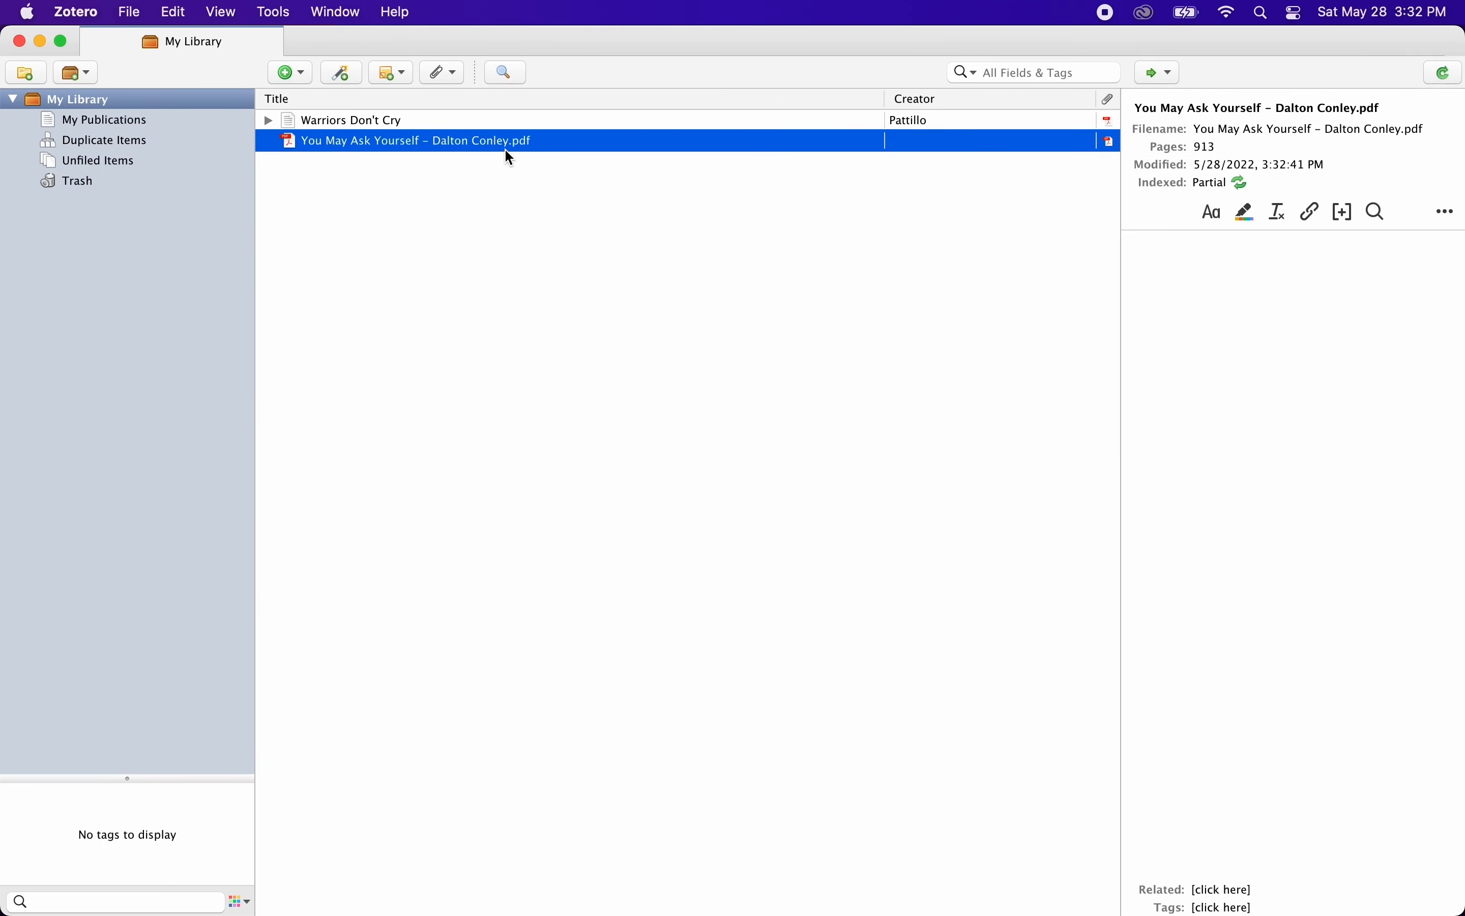
# Step: Try to retrieve metadata for the You May Ask Yourself PDF
pyautogui.rightClick(507, 154)
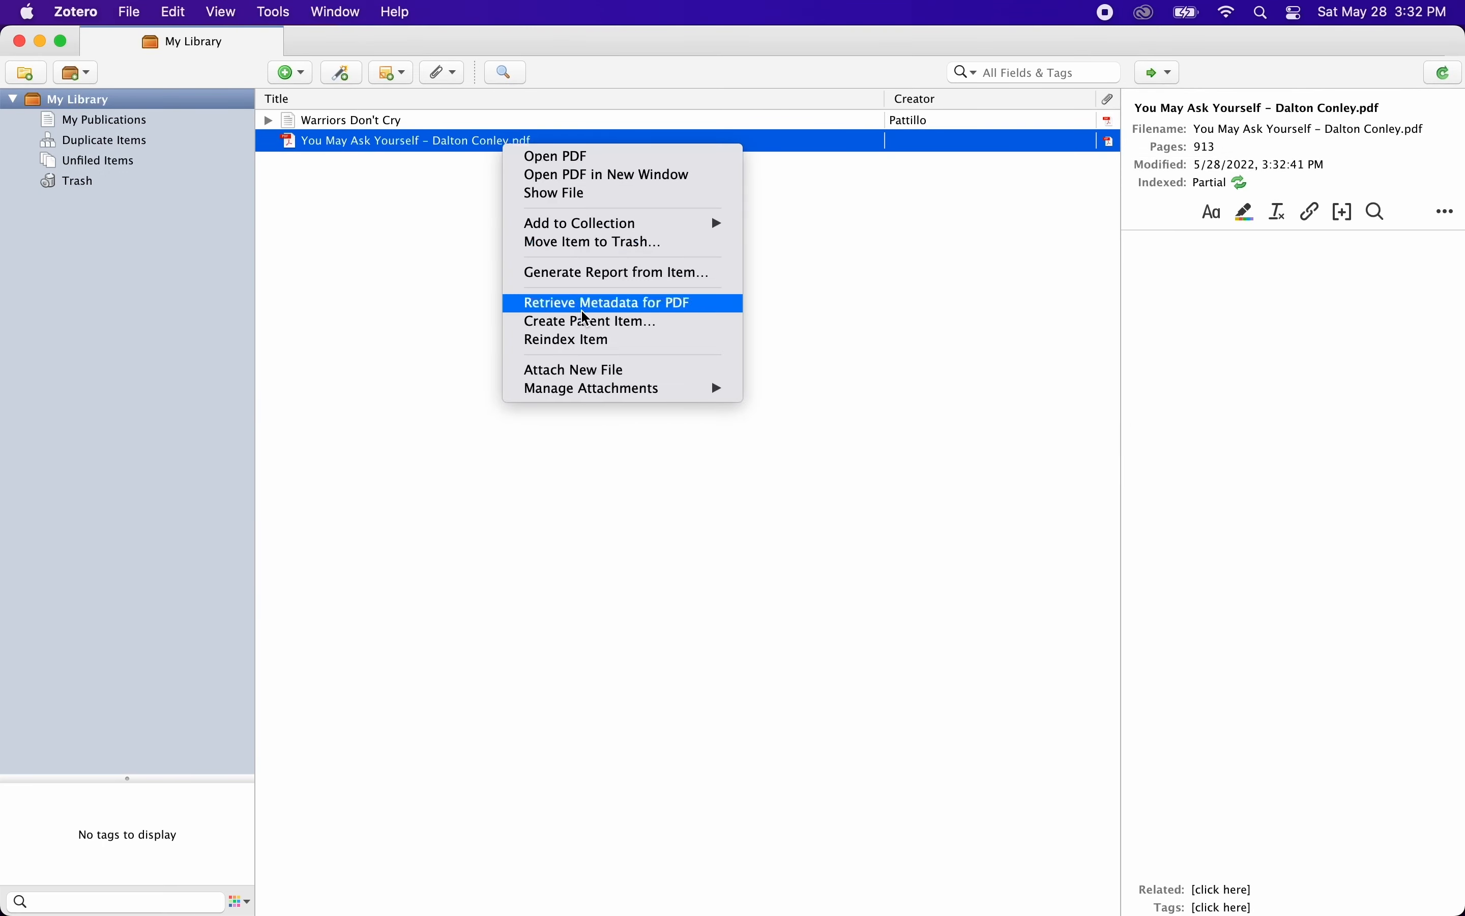
pyautogui.click(600, 311)
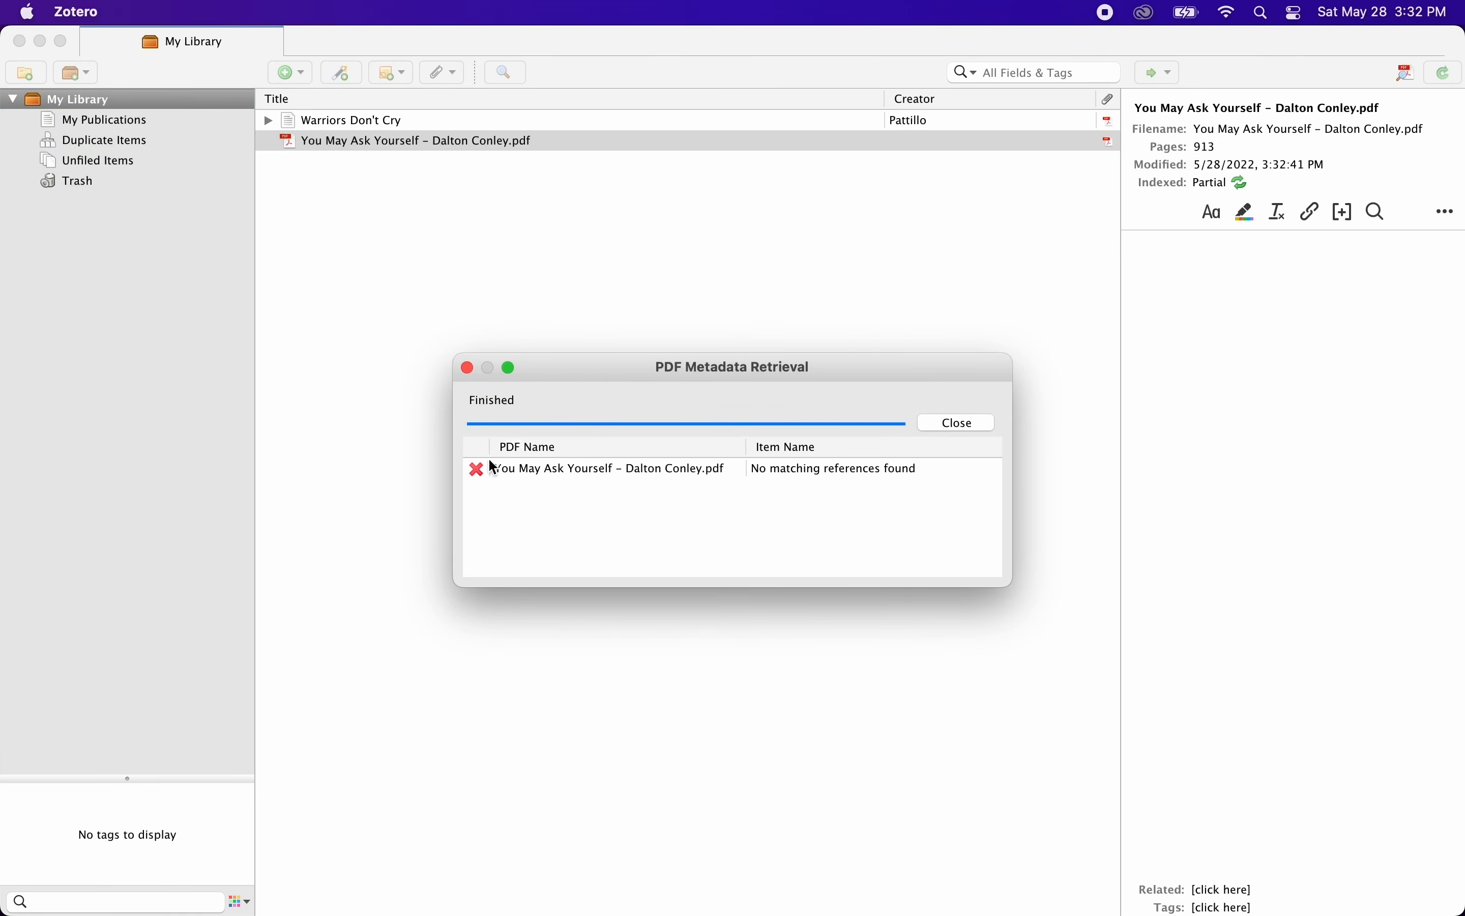
pyautogui.click(467, 367)
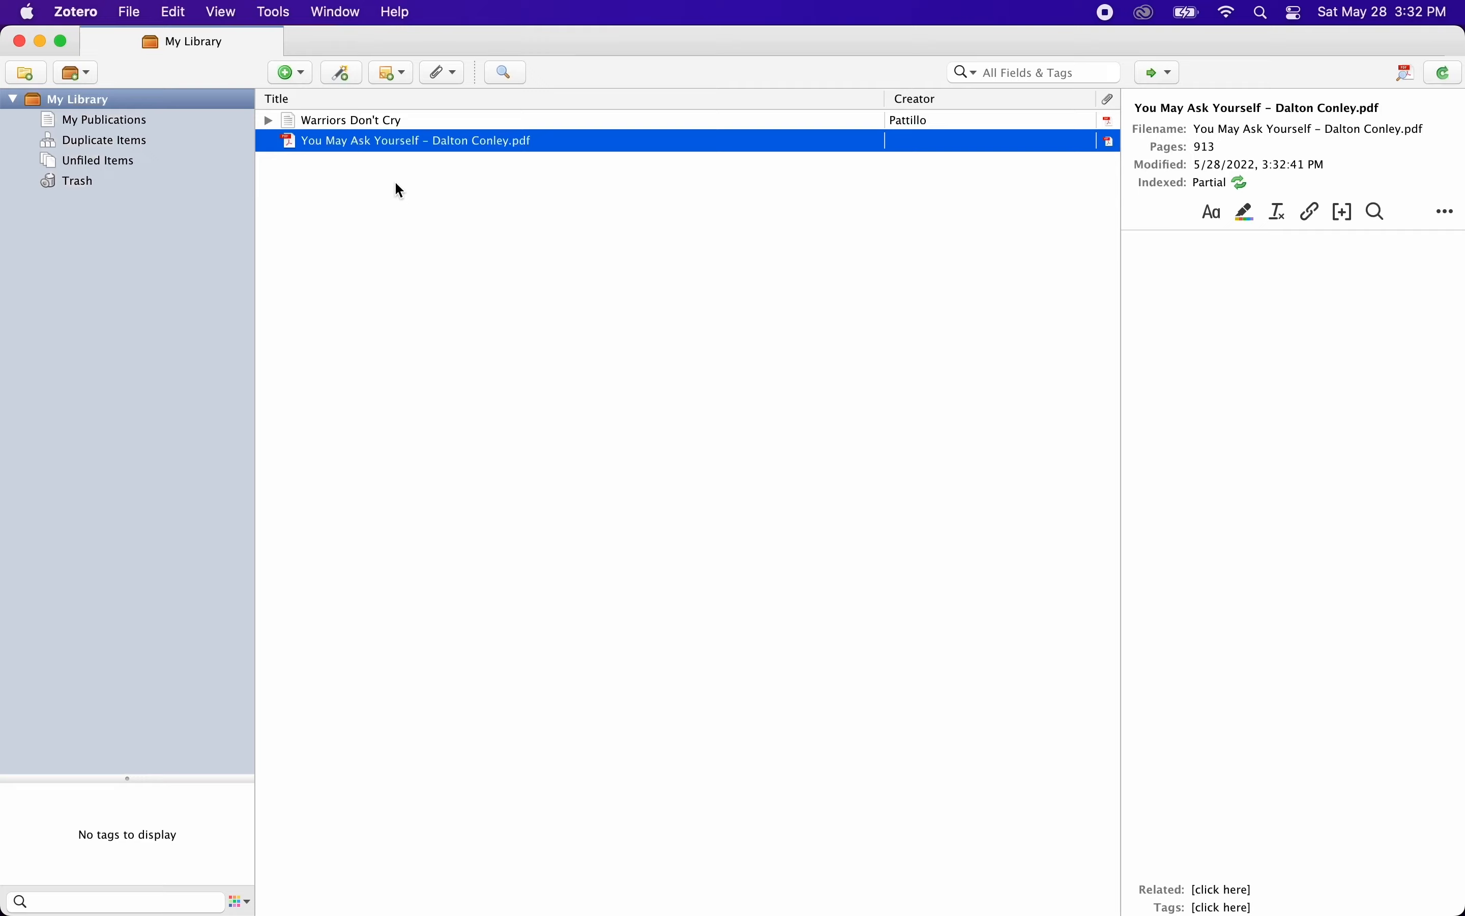
pyautogui.doubleClick(405, 143)
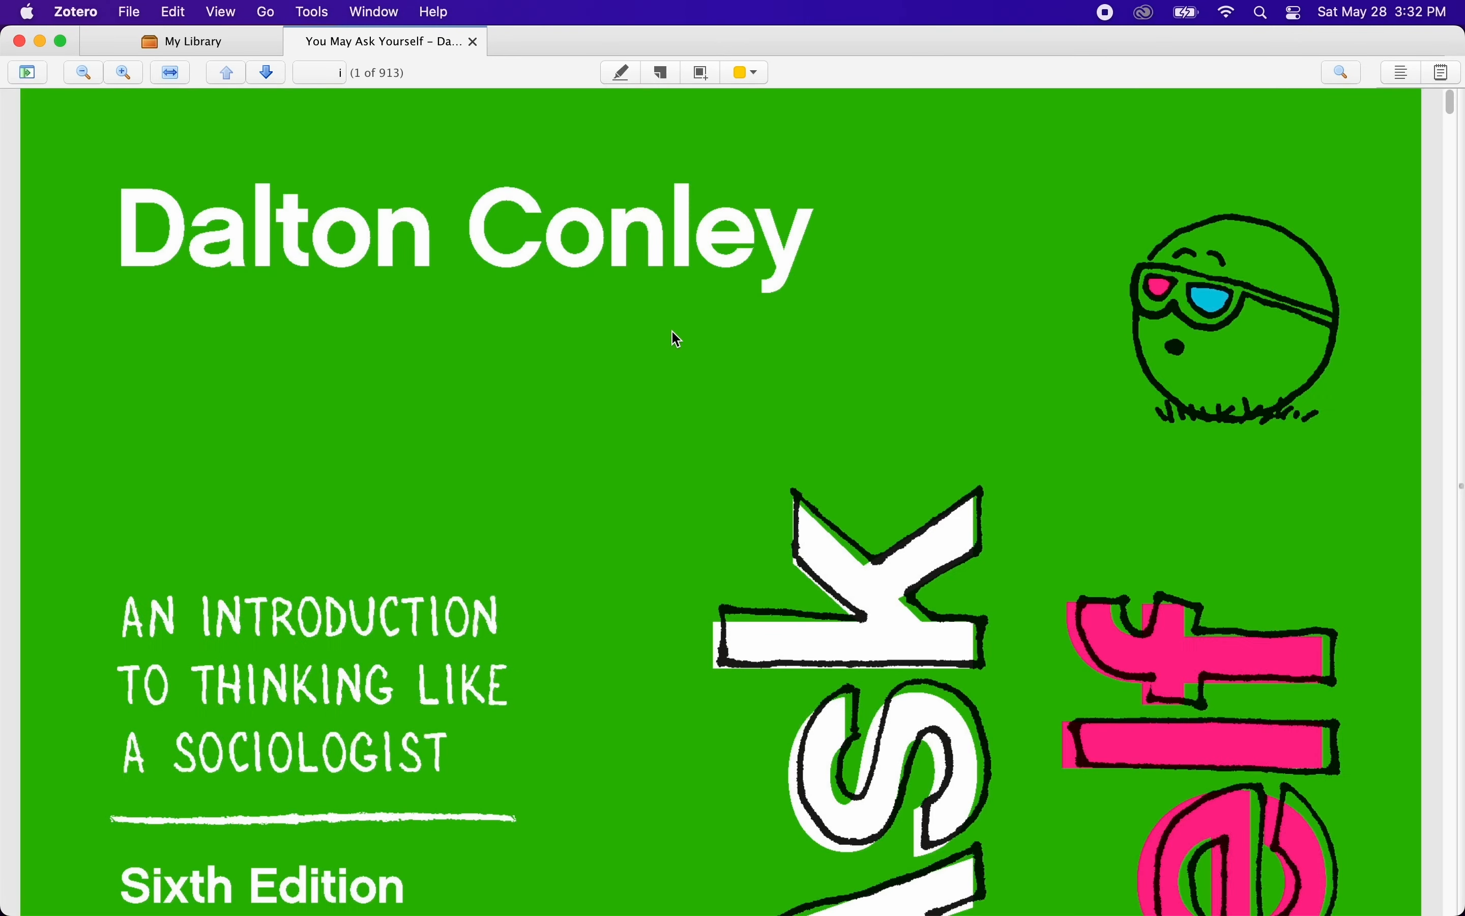
pyautogui.press('super+f')
pyautogui.write('isbn')
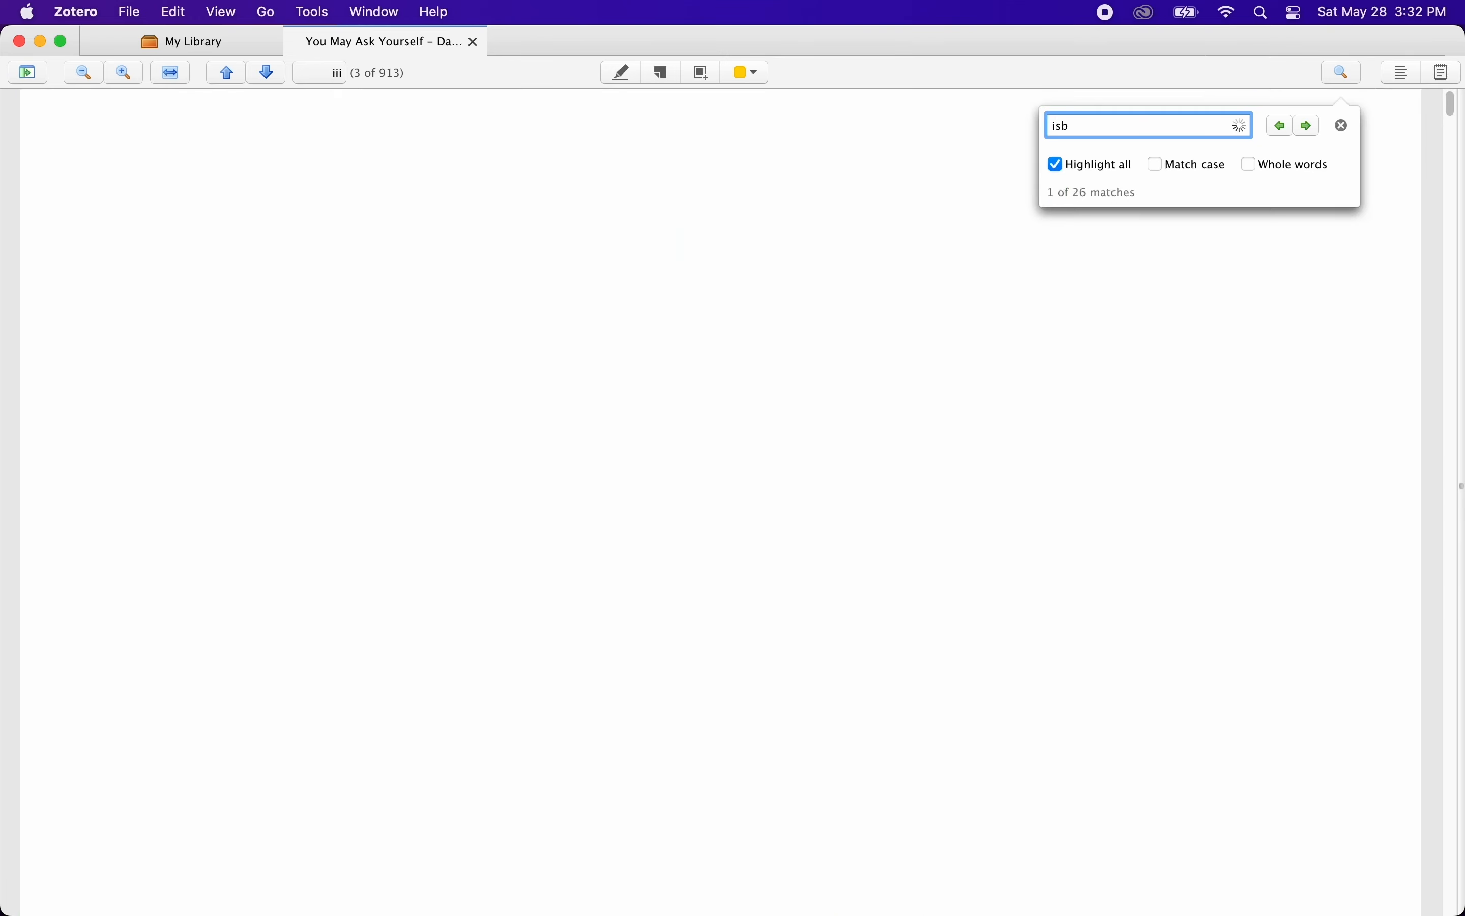
pyautogui.press('Escape')
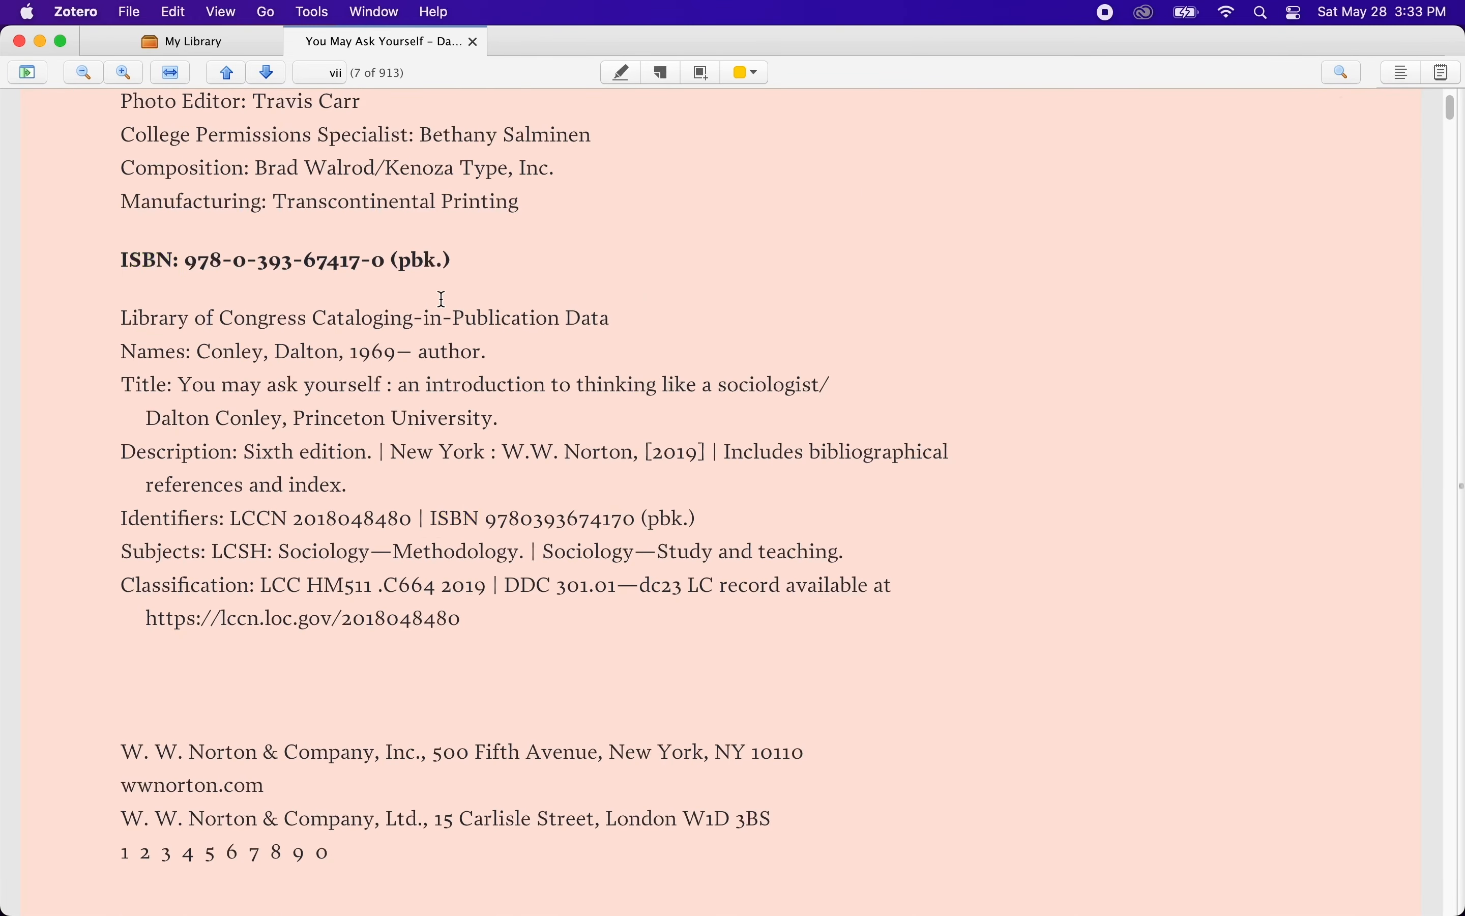
pyautogui.moveTo(189, 261); pyautogui.dragTo(391, 267)
pyautogui.press('super+c')
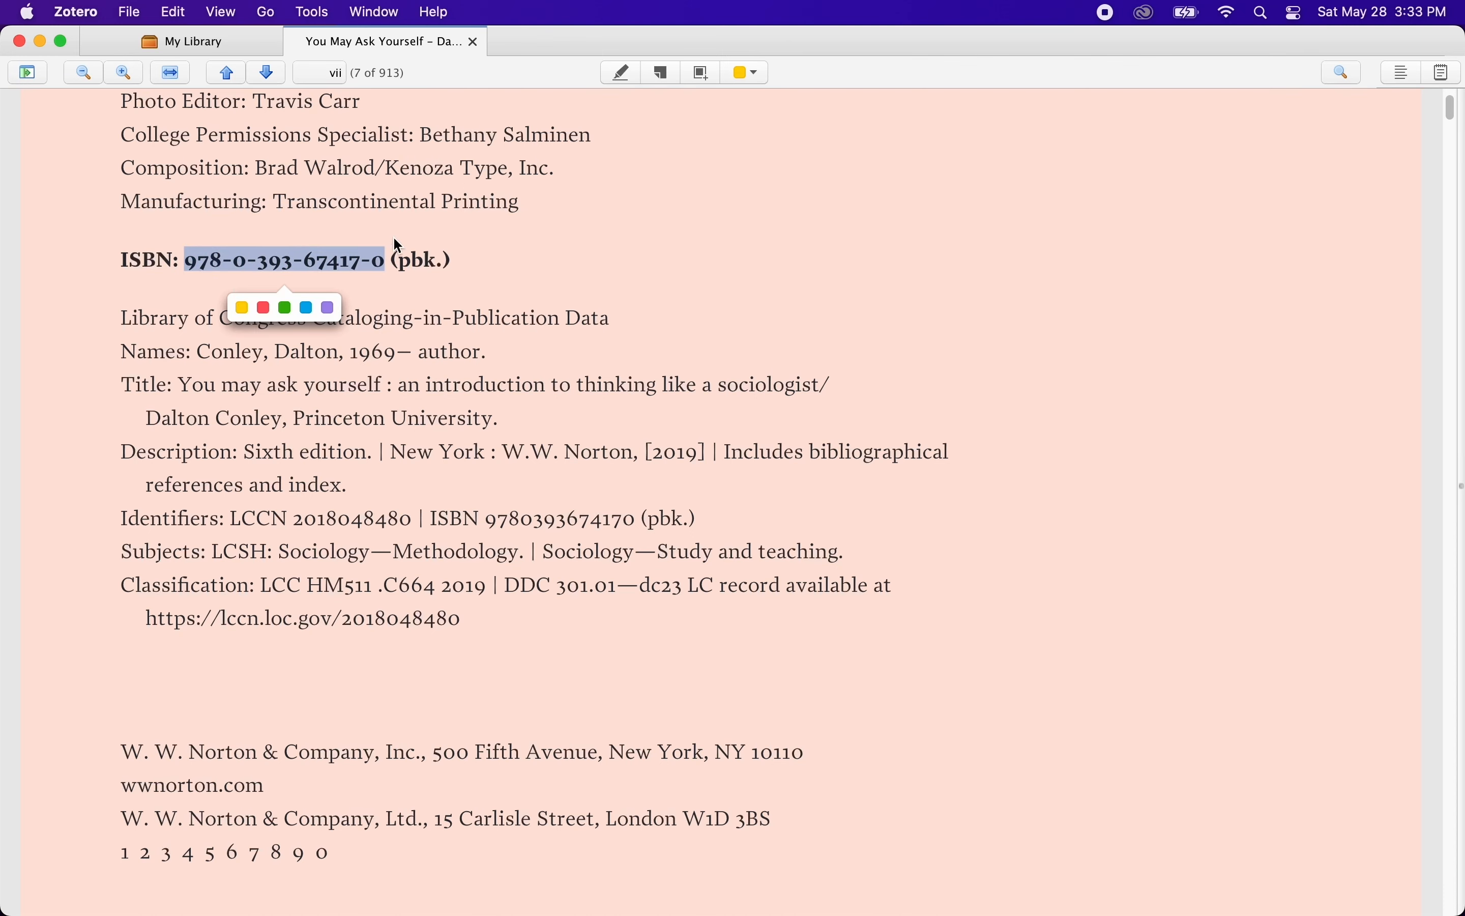
pyautogui.press('super+w')
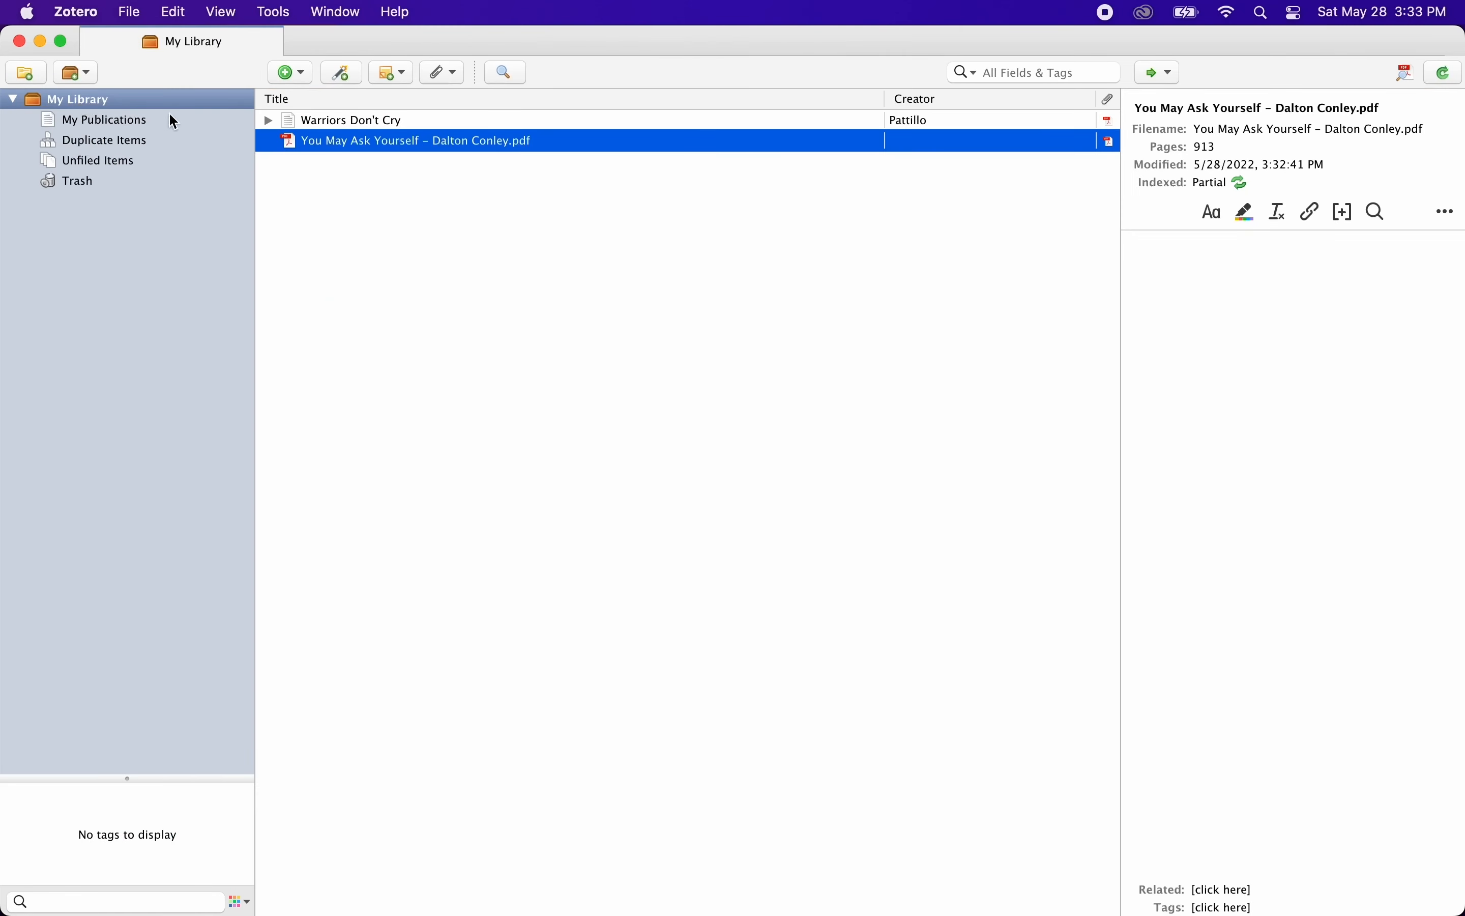
pyautogui.rightClick(356, 144)
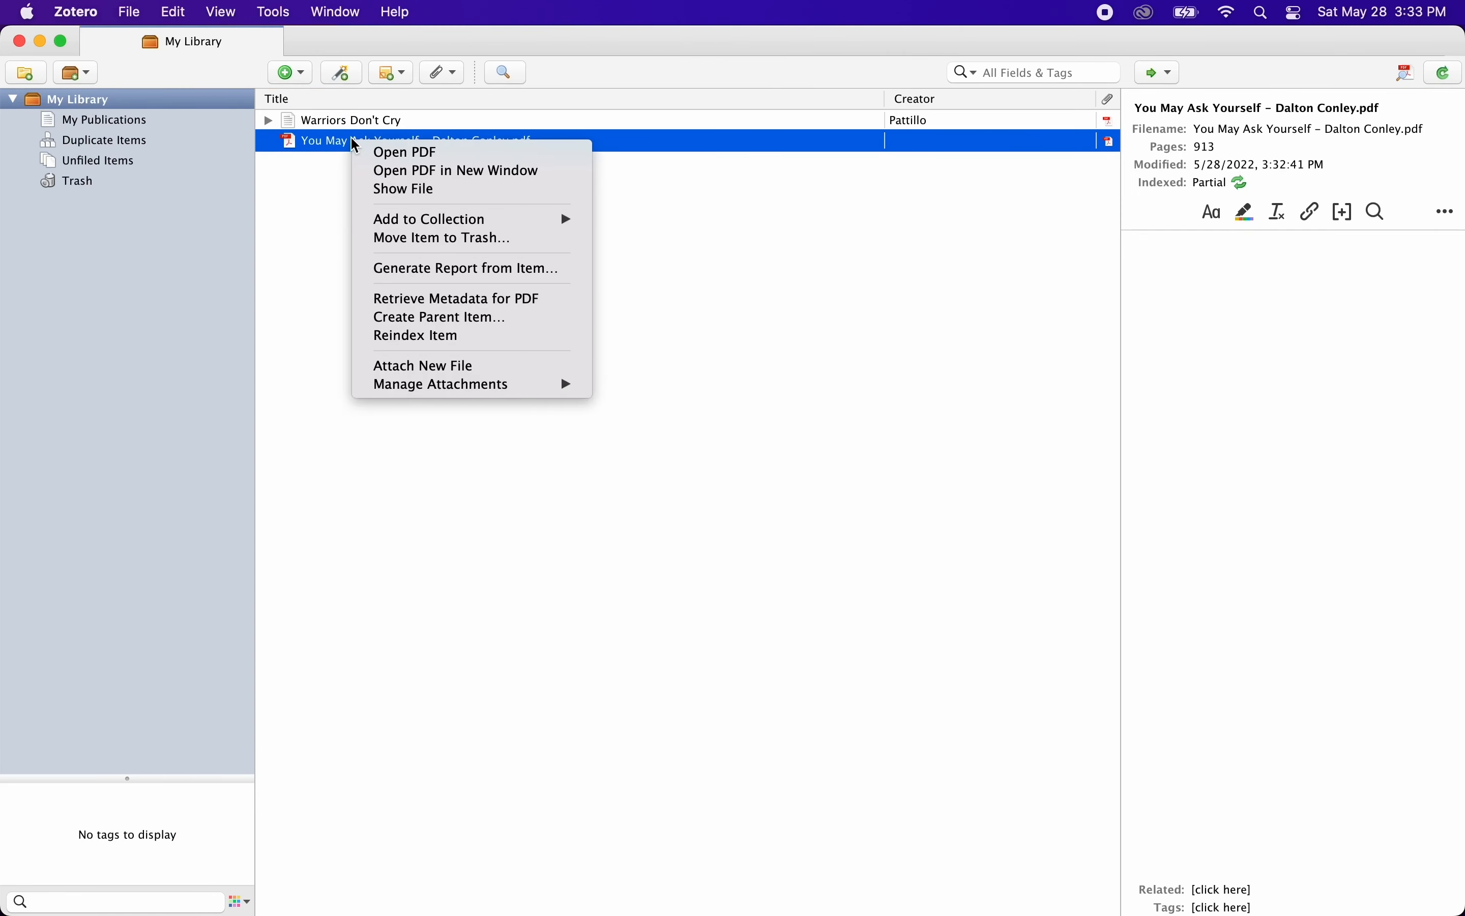
pyautogui.click(443, 318)
pyautogui.press('super+v')
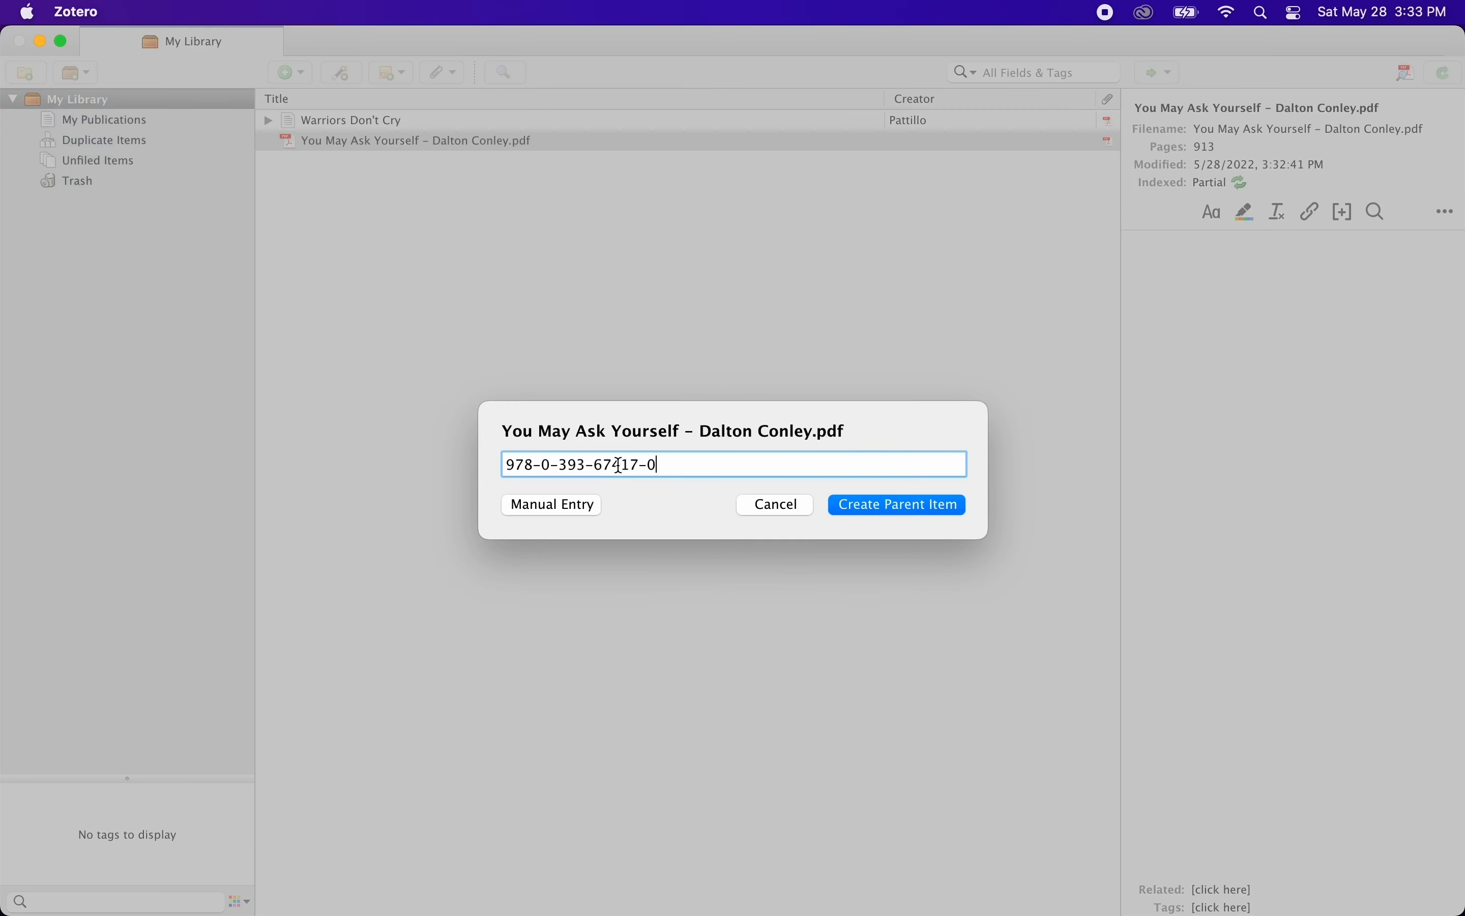
pyautogui.click(888, 505)
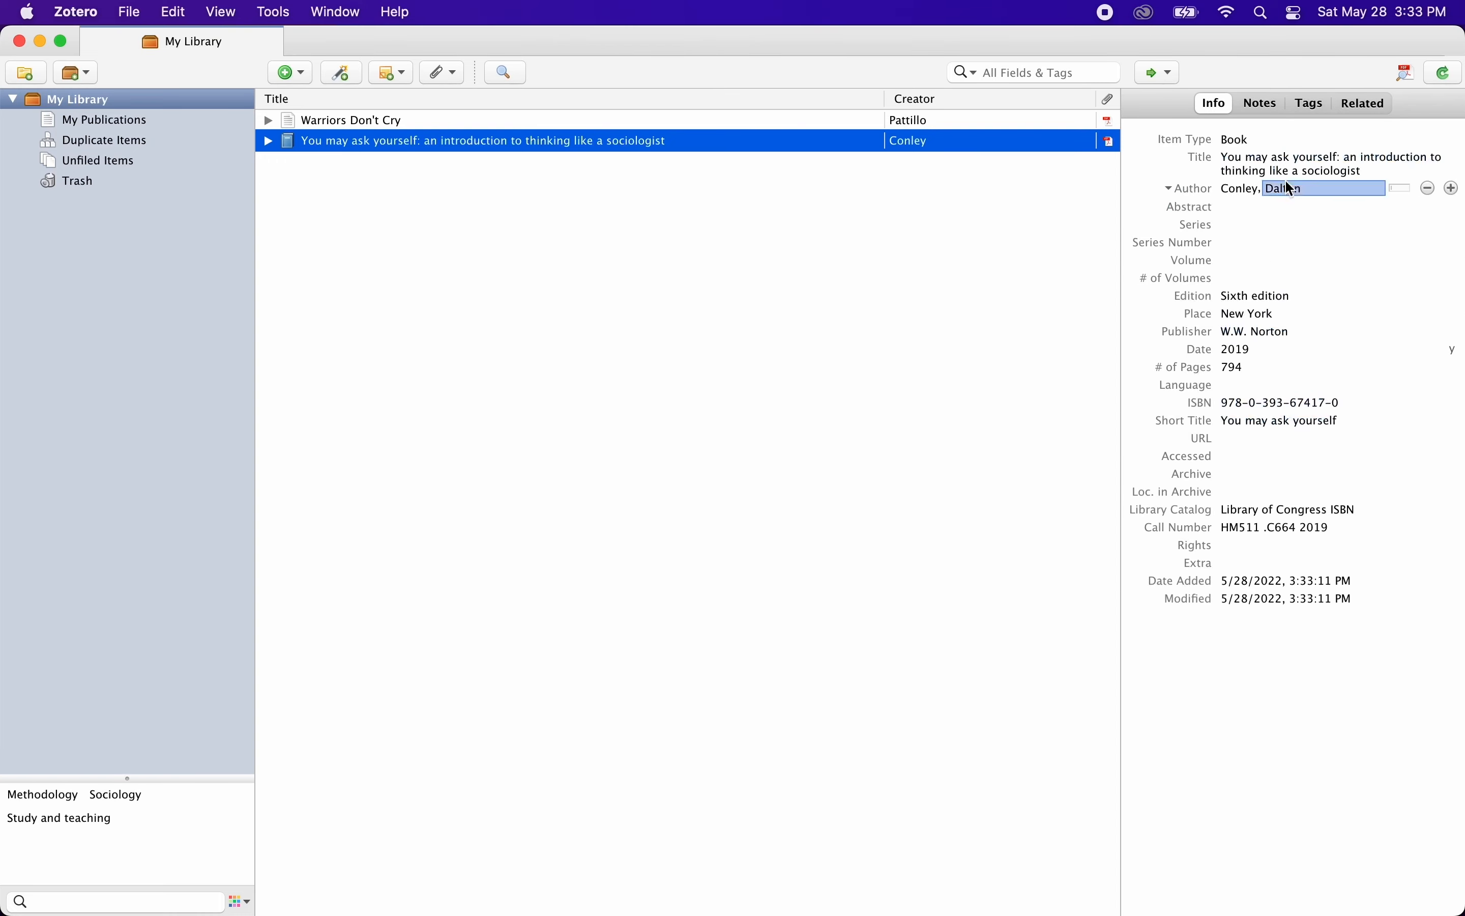
pyautogui.click(1249, 166)
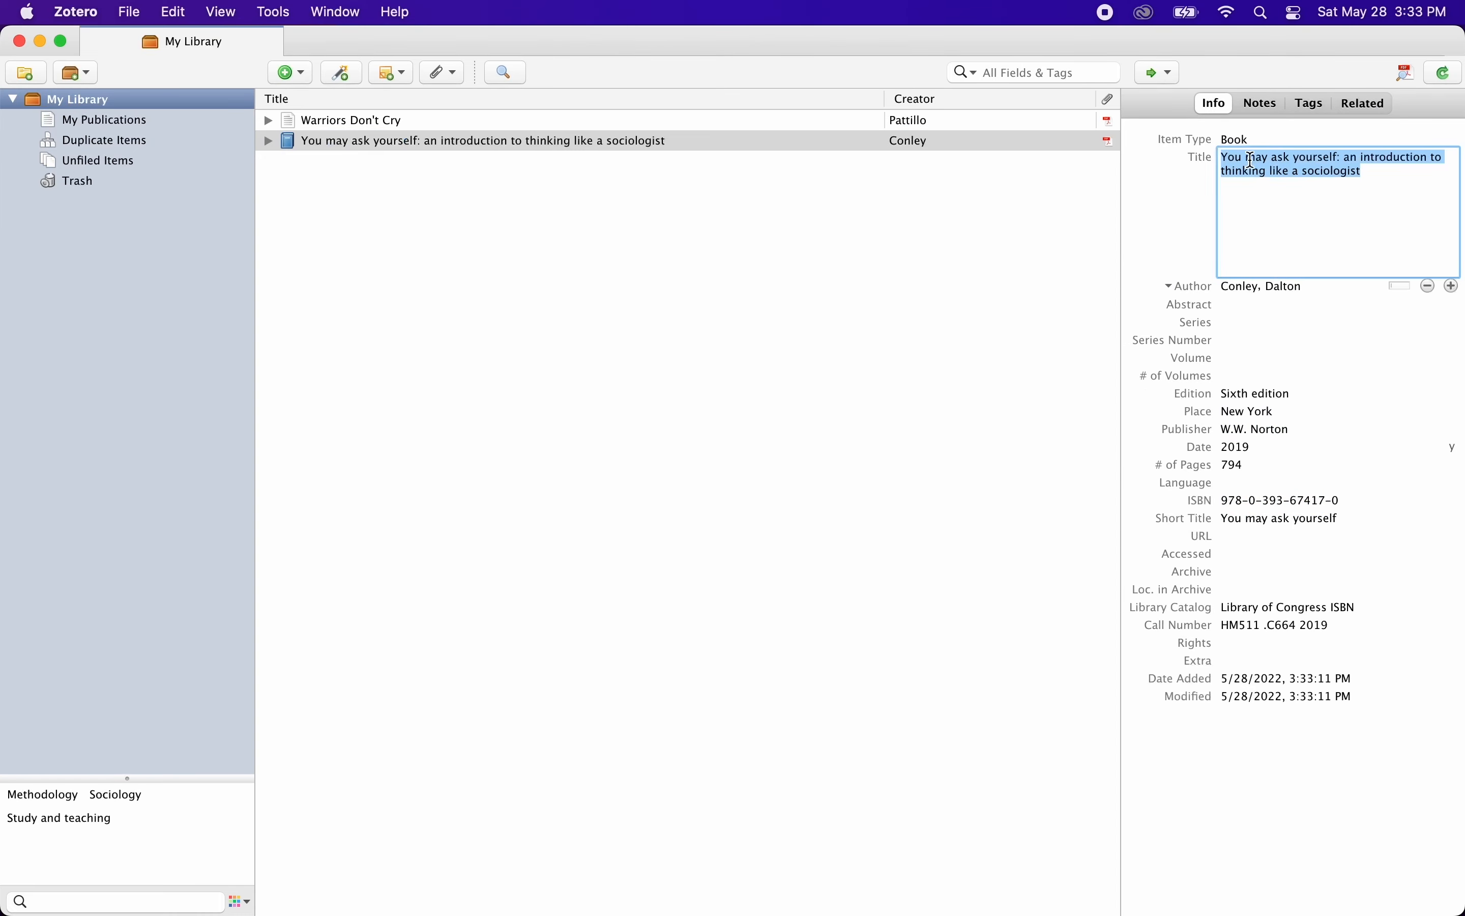
pyautogui.moveTo(1248, 160); pyautogui.dragTo(1210, 150)
pyautogui.click(1011, 346)
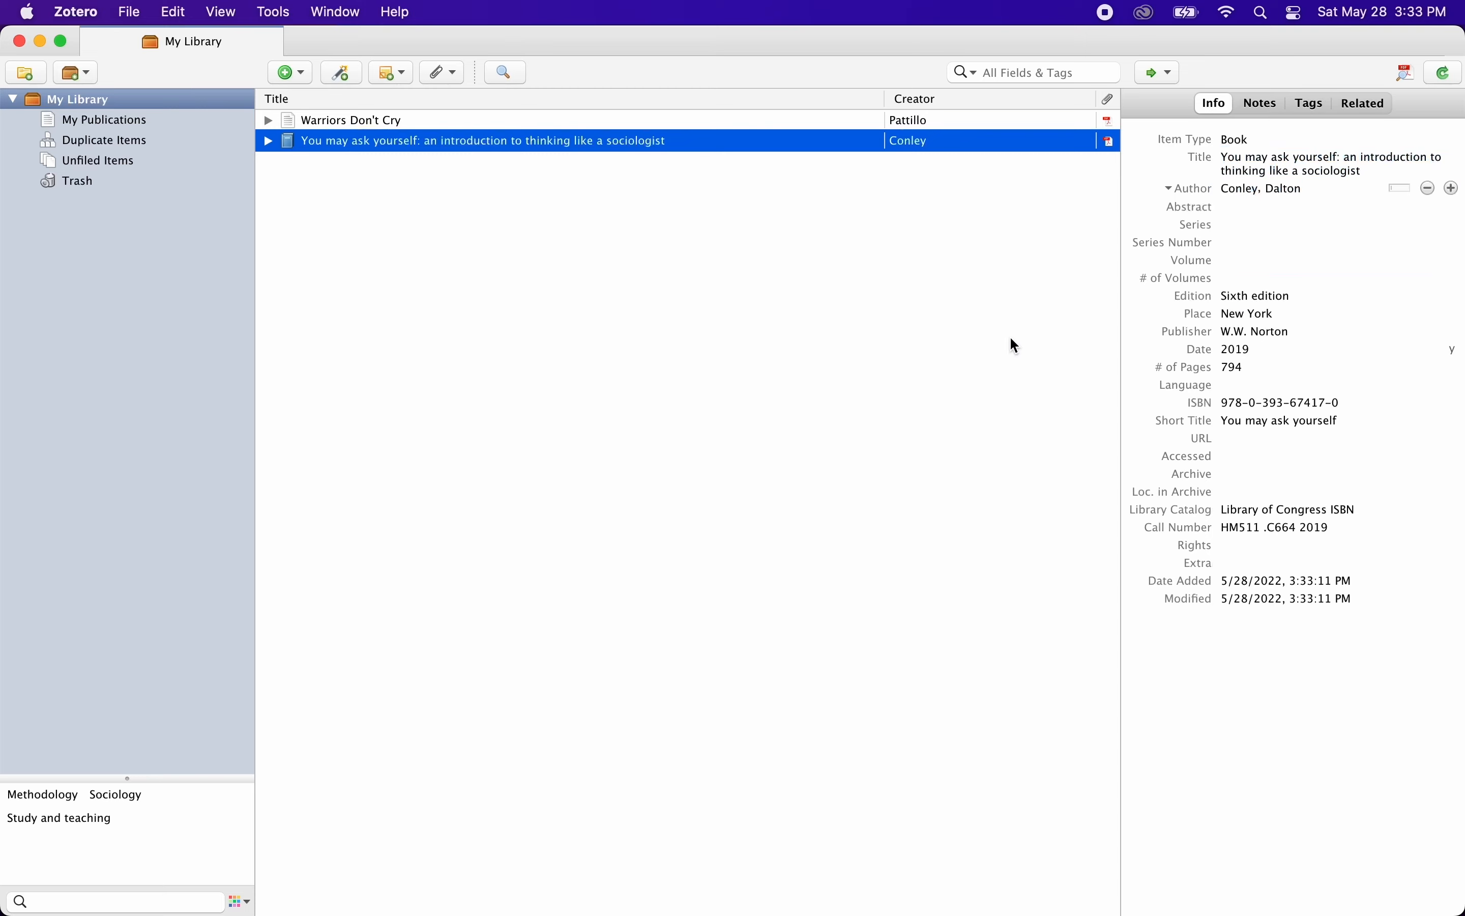
# Step: Open the PDF attached to the You May Ask Yourself item and go to page 500
pyautogui.doubleClick(448, 144)
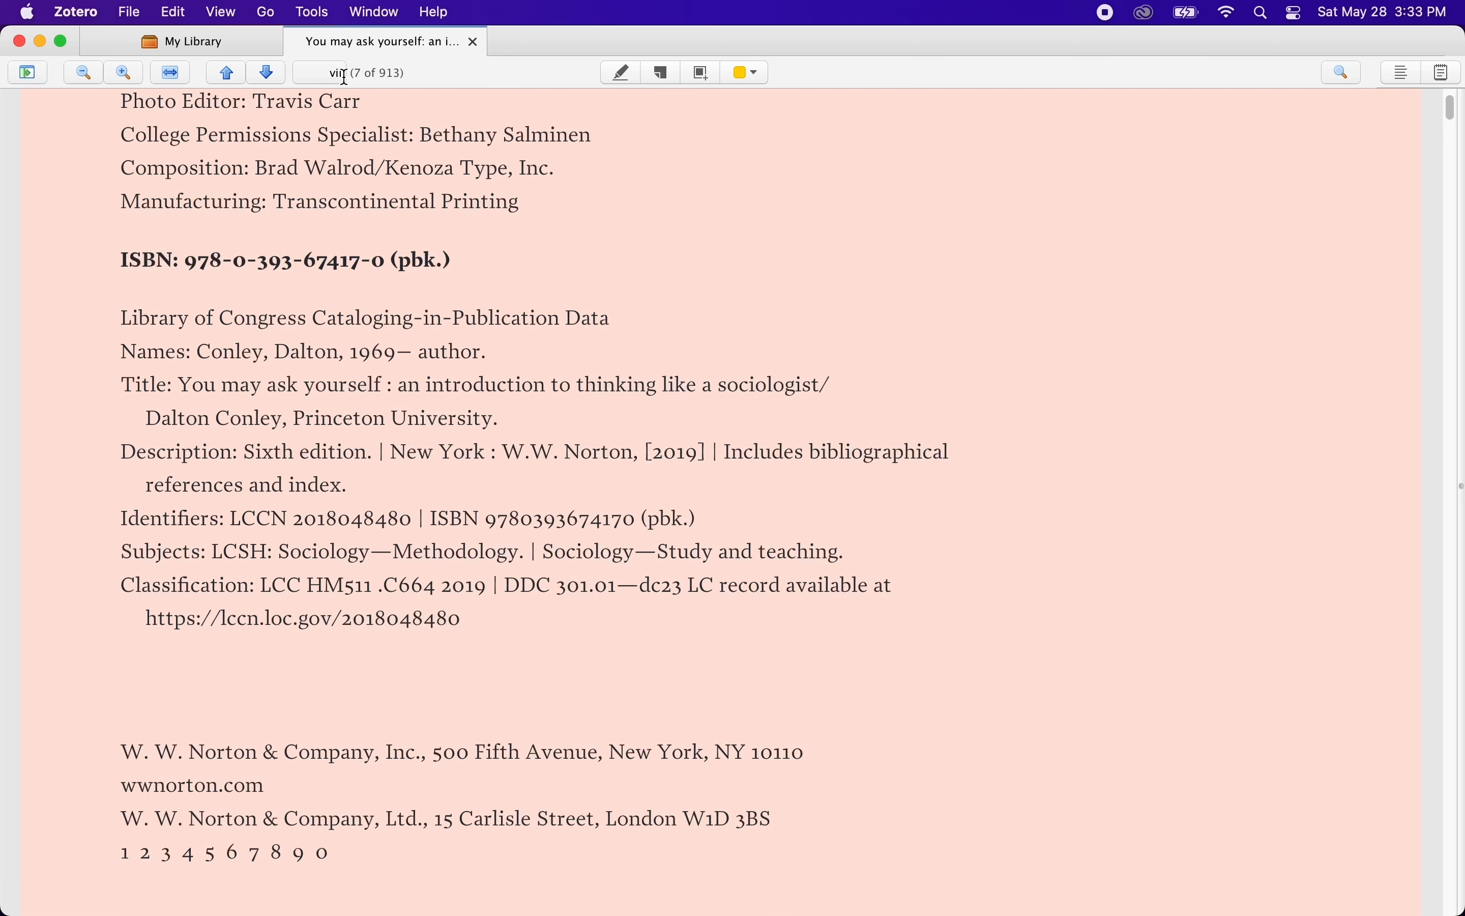
pyautogui.click(345, 76)
pyautogui.write('500')
pyautogui.press('Return')
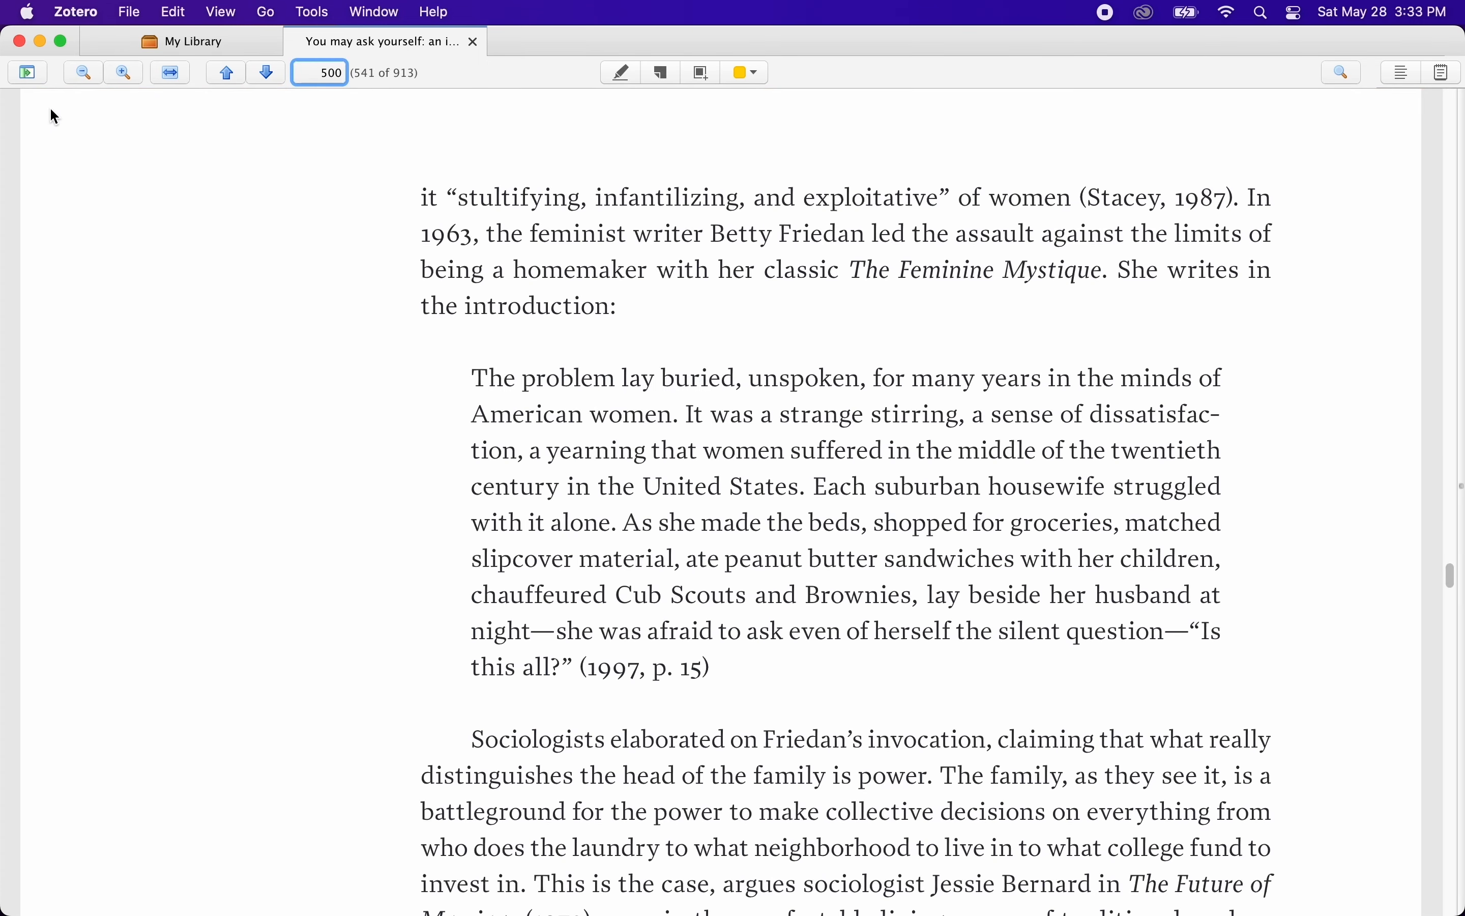
# Step: Show the annotations sidebar and the notes pane beside page 499 and narrow the annotations sidebar
pyautogui.click(32, 70)
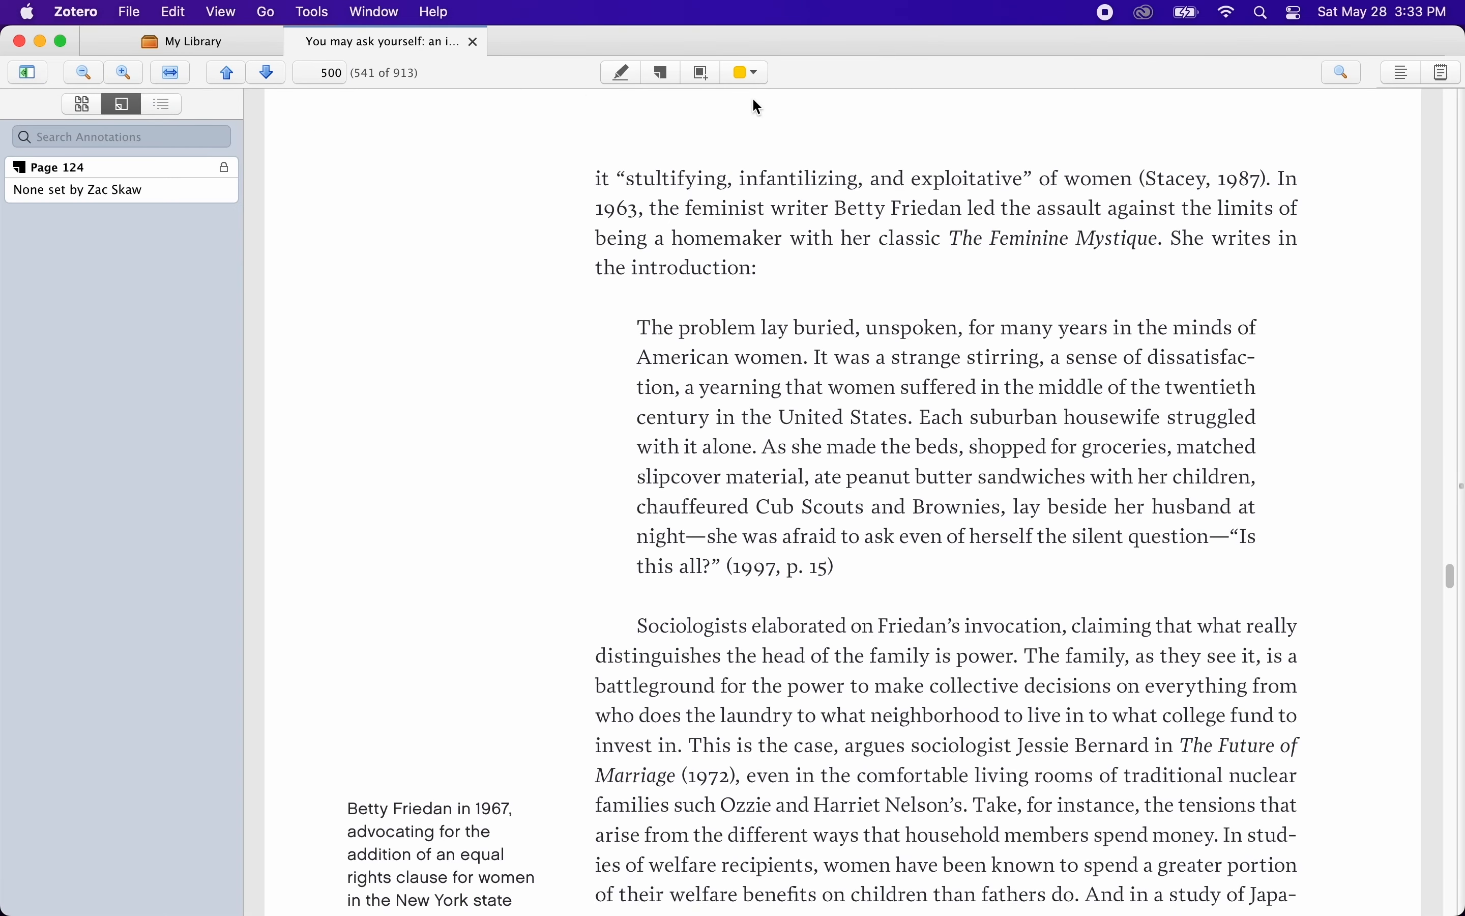
pyautogui.click(1447, 73)
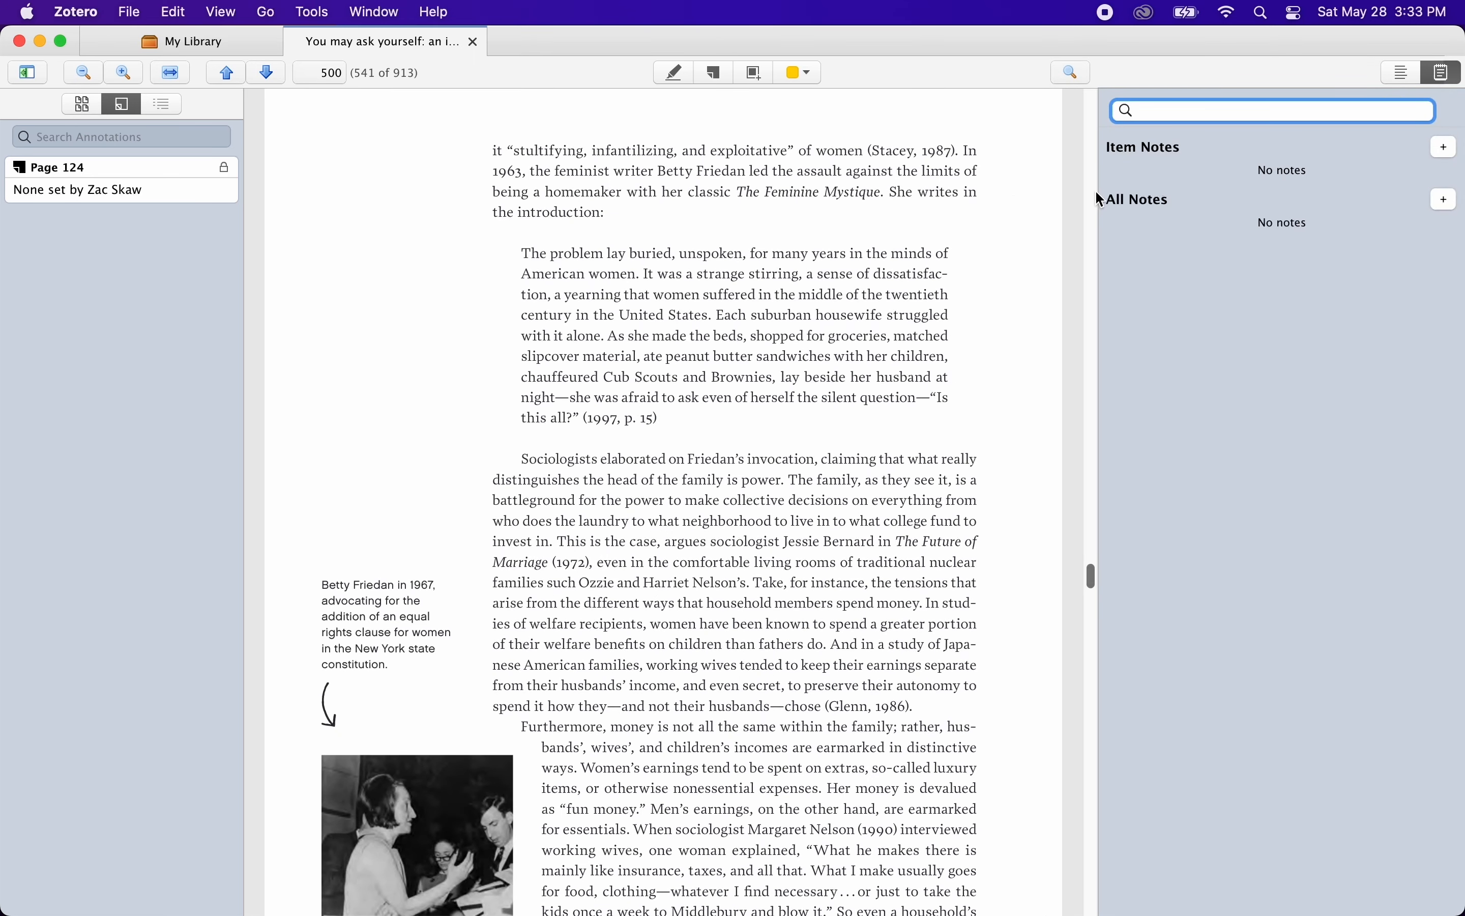
pyautogui.scroll(10, 1094, 426)
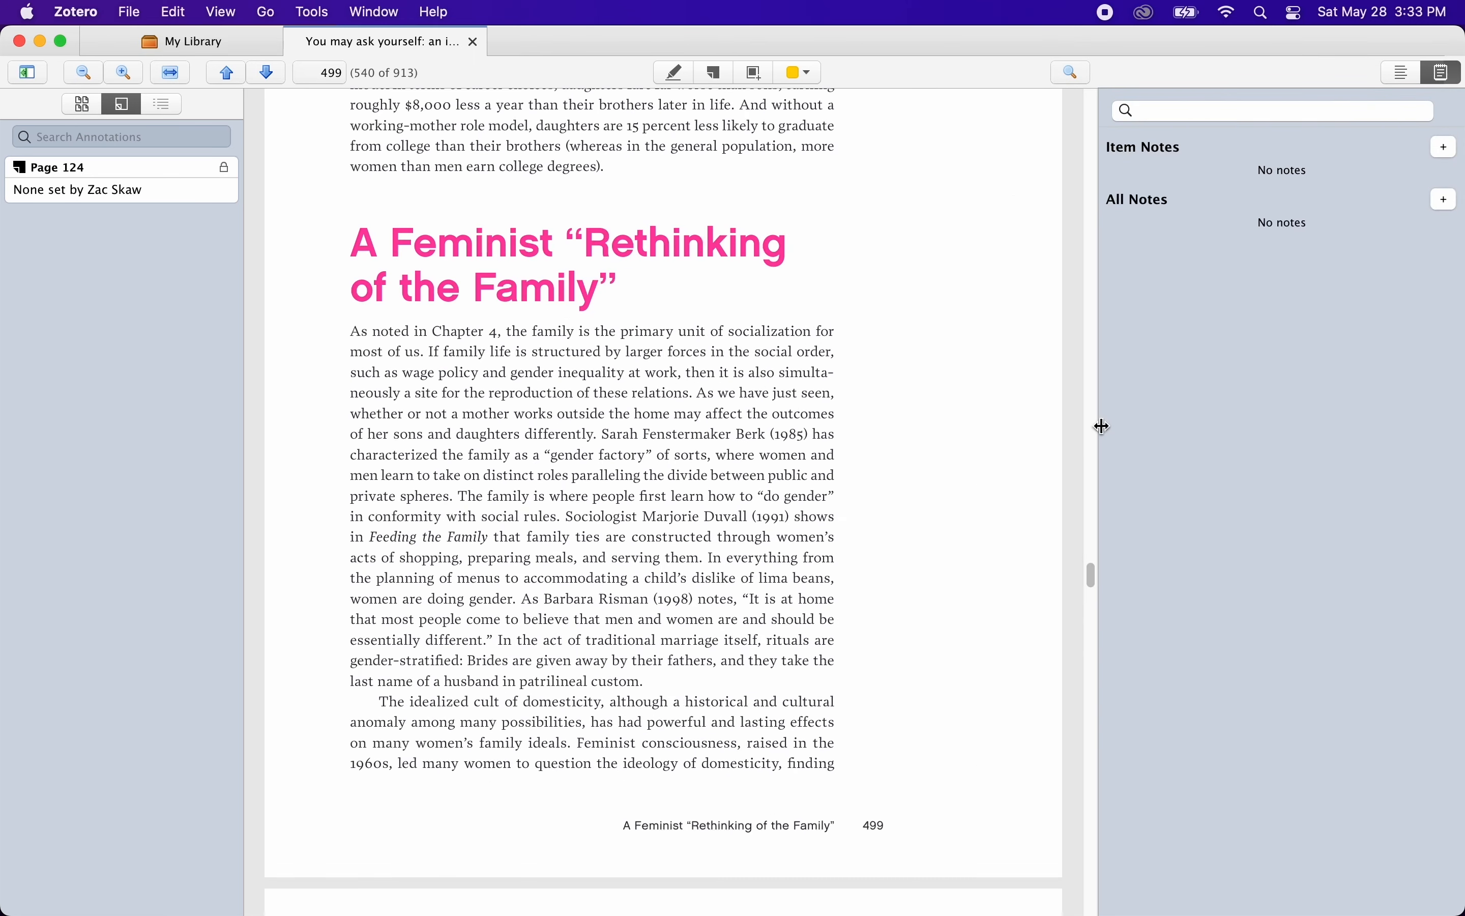
pyautogui.moveTo(1099, 425); pyautogui.dragTo(1149, 417)
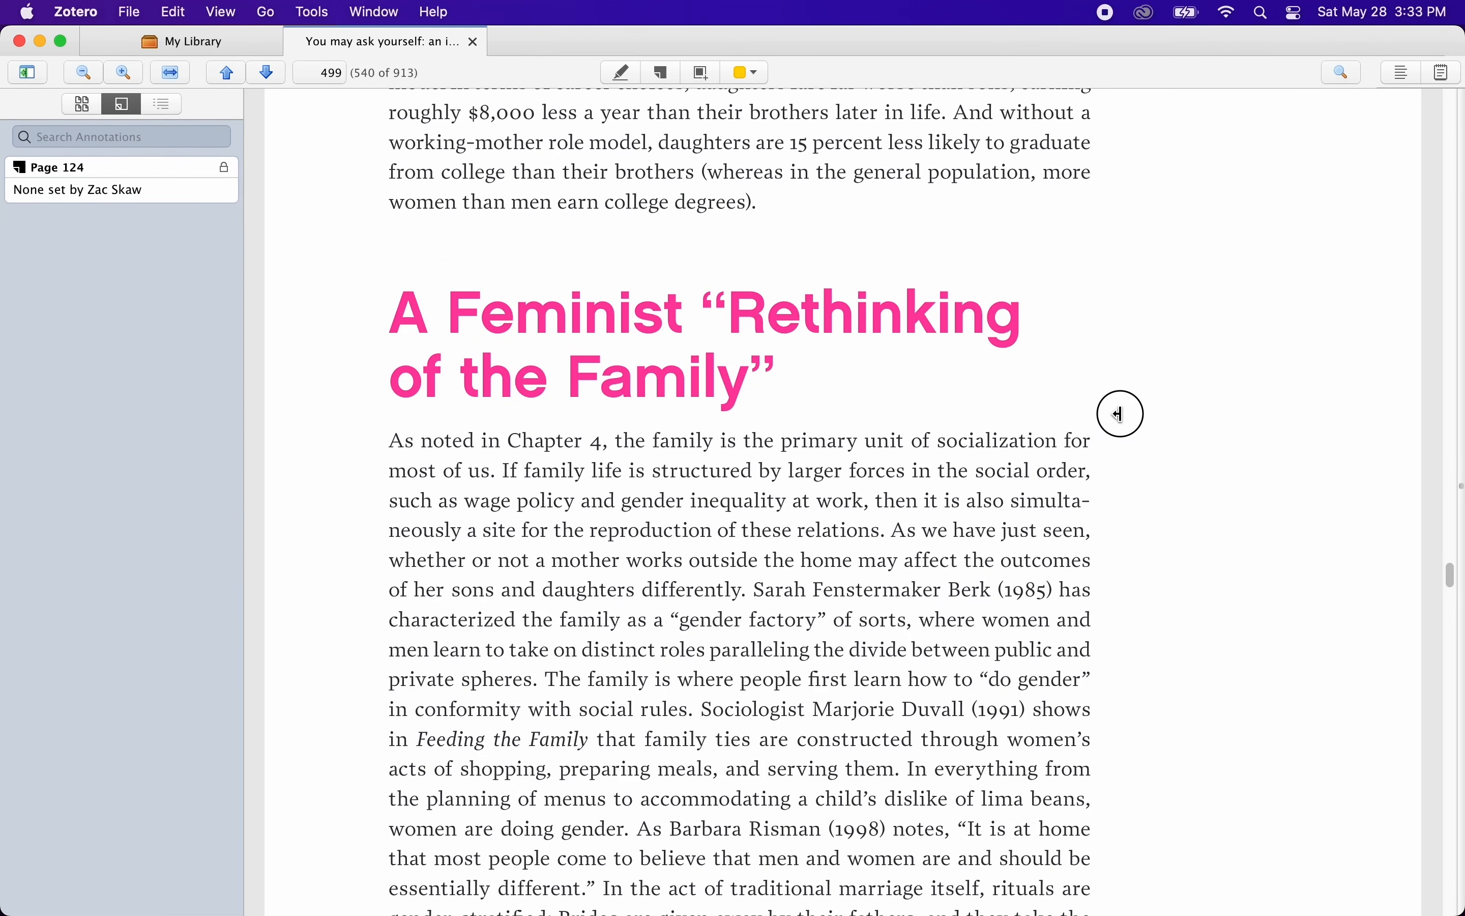
pyautogui.moveTo(1107, 413); pyautogui.dragTo(1098, 414)
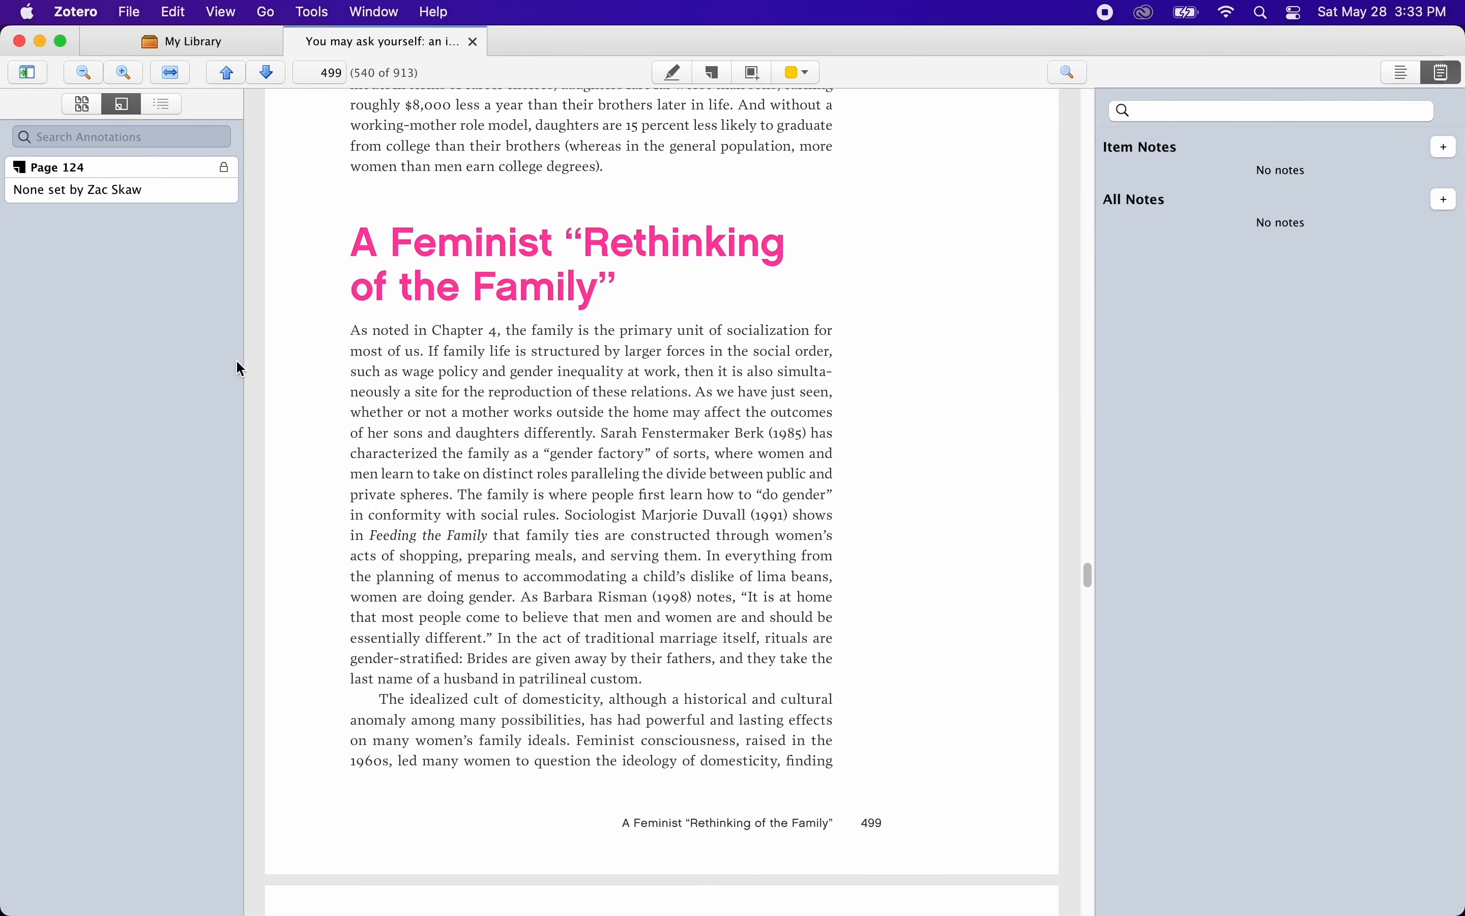
pyautogui.moveTo(242, 362); pyautogui.dragTo(136, 379)
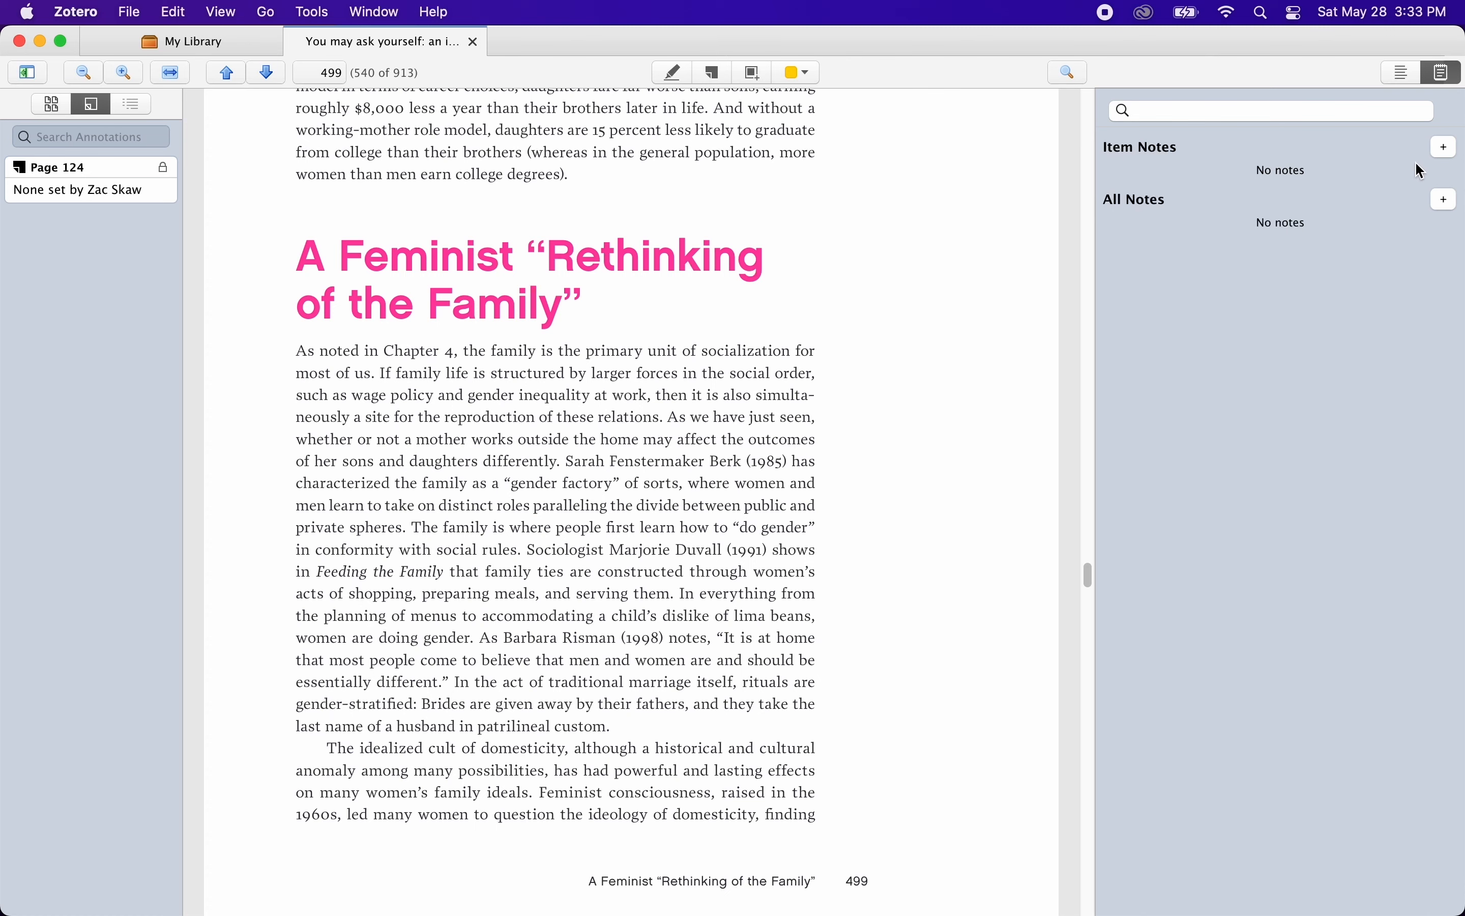
# Step: Add an item note from annotations containing the text "Note title. Name it whatever you want."
pyautogui.click(1452, 153)
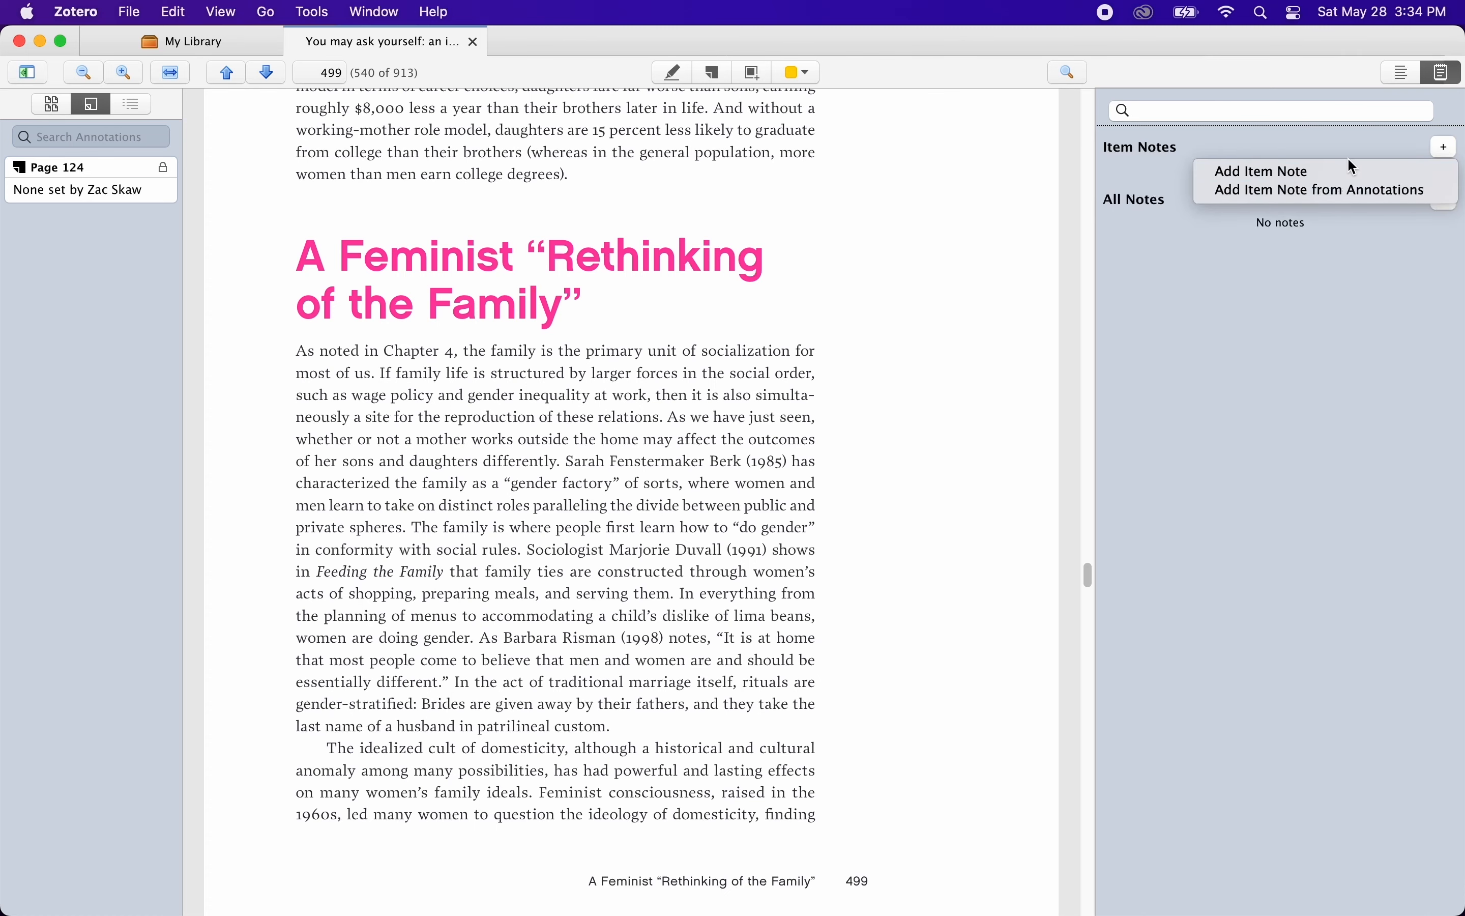
pyautogui.click(1324, 191)
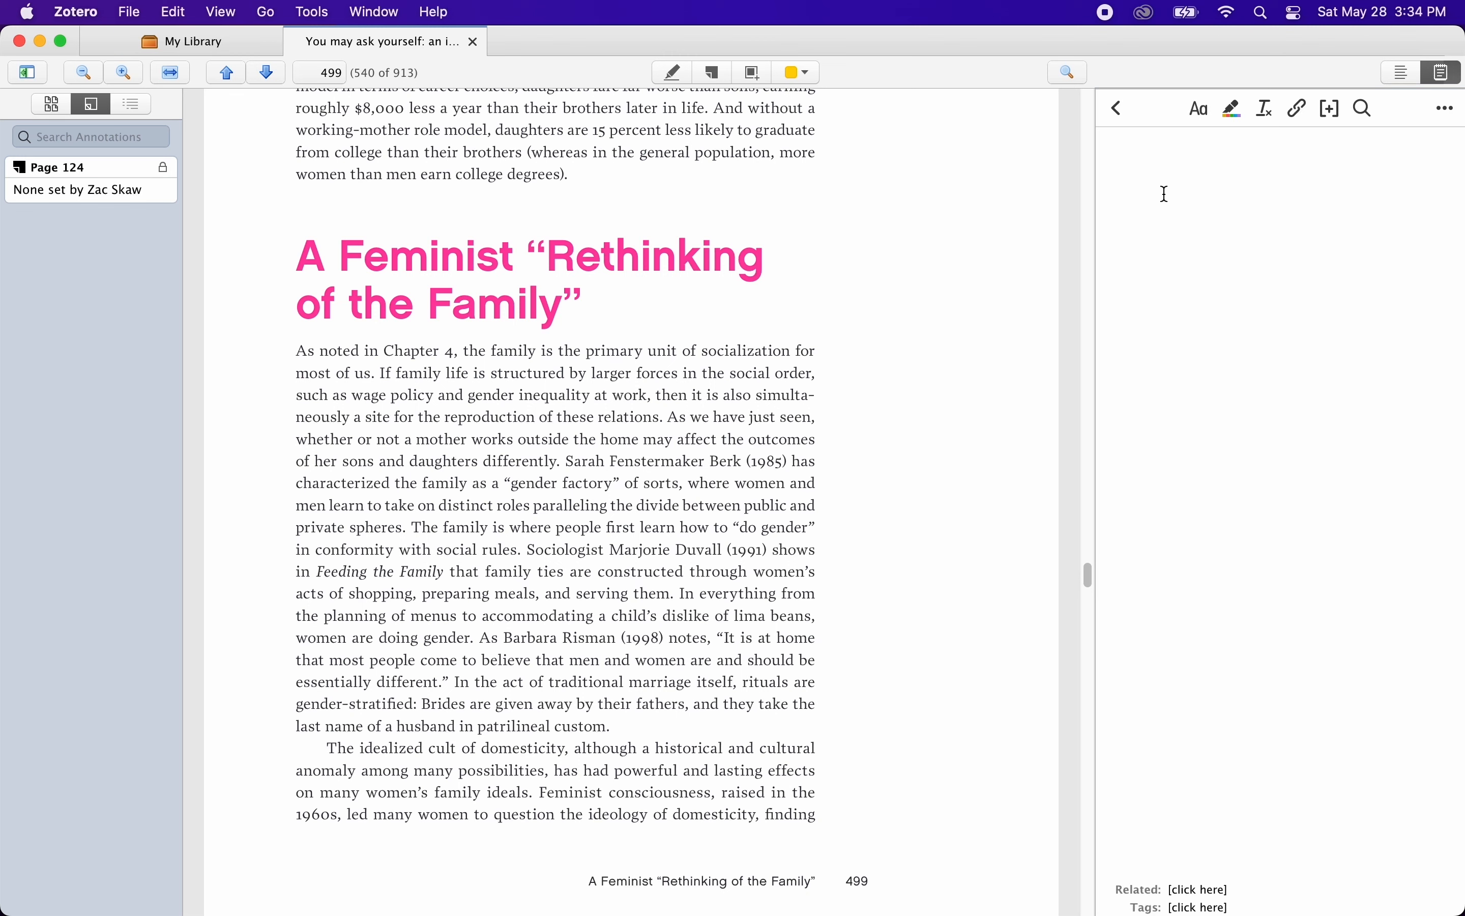
pyautogui.write('Note title')
pyautogui.write('. Name it whatever you want.')
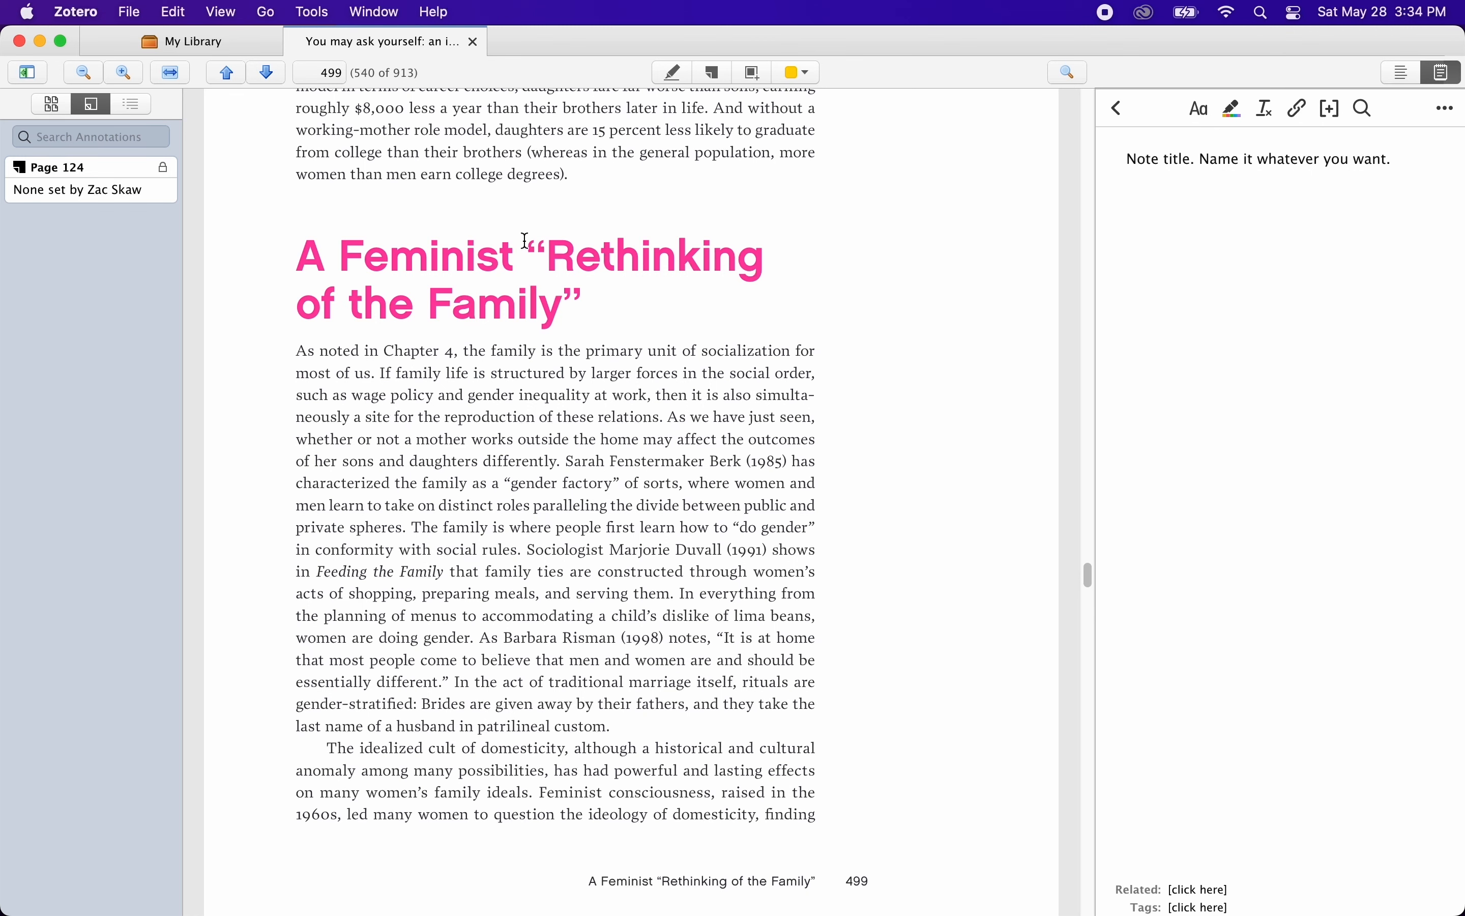
# Step: Add the page 499 heading to the note, plus the phrase "e primary unit of soc" highlighted in yellow
pyautogui.moveTo(297, 261); pyautogui.dragTo(593, 306)
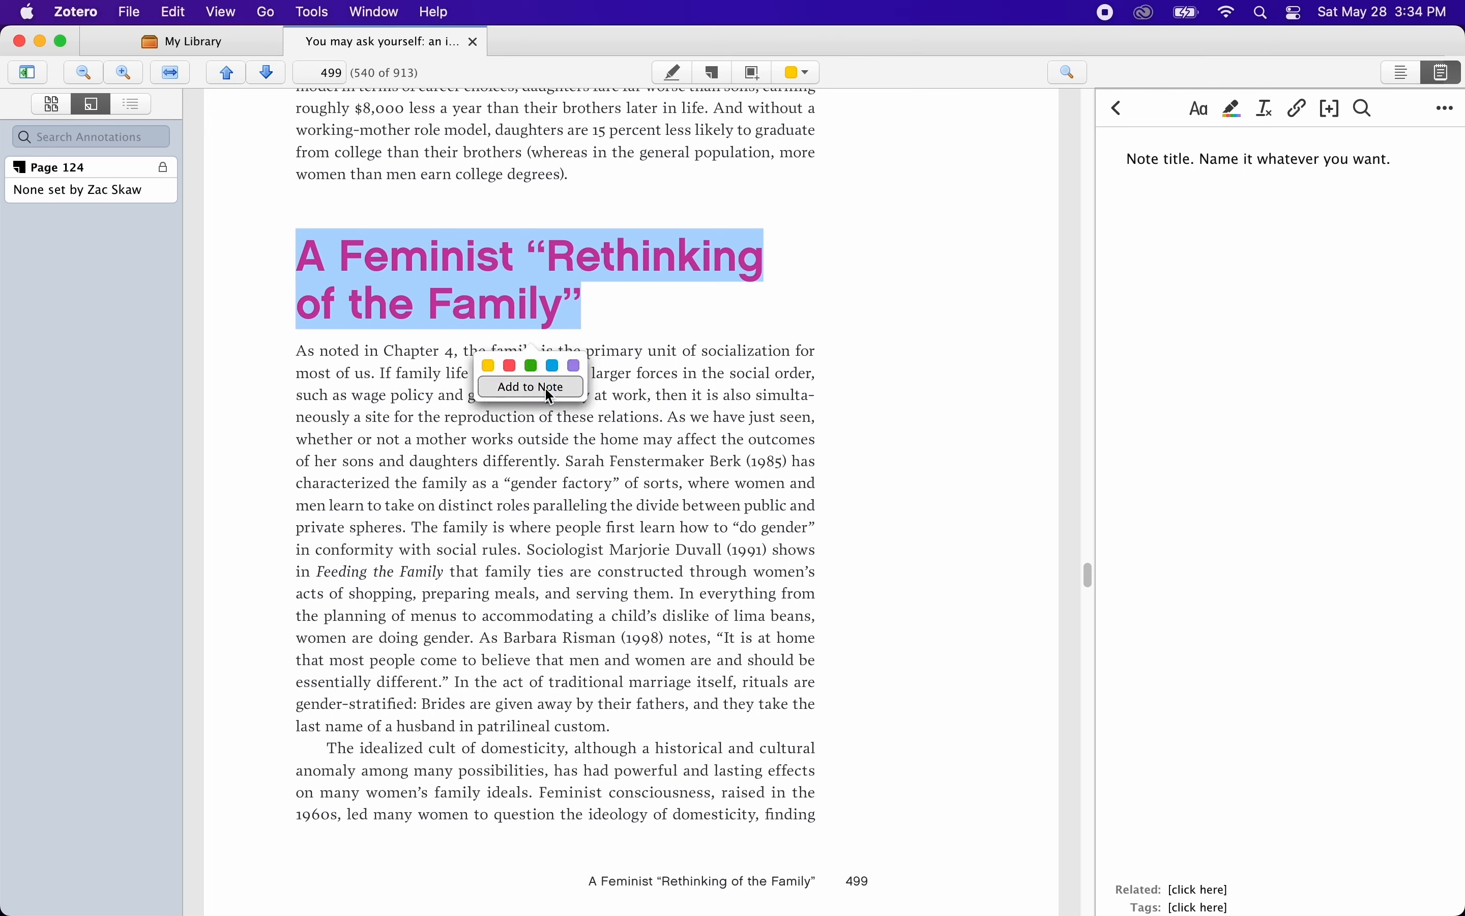
pyautogui.click(547, 386)
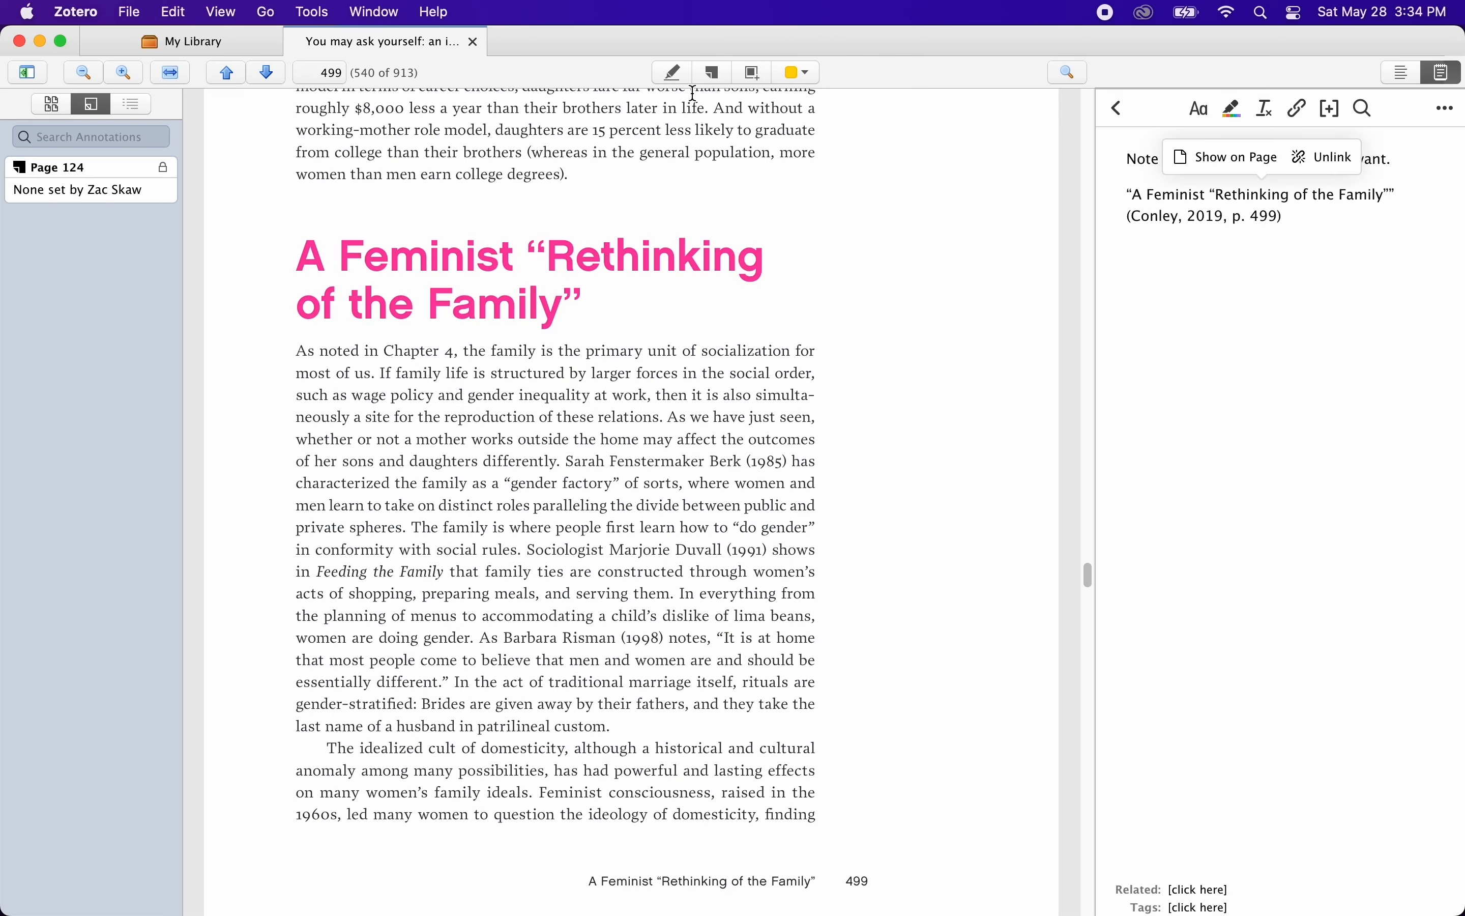
pyautogui.moveTo(576, 350); pyautogui.dragTo(726, 361)
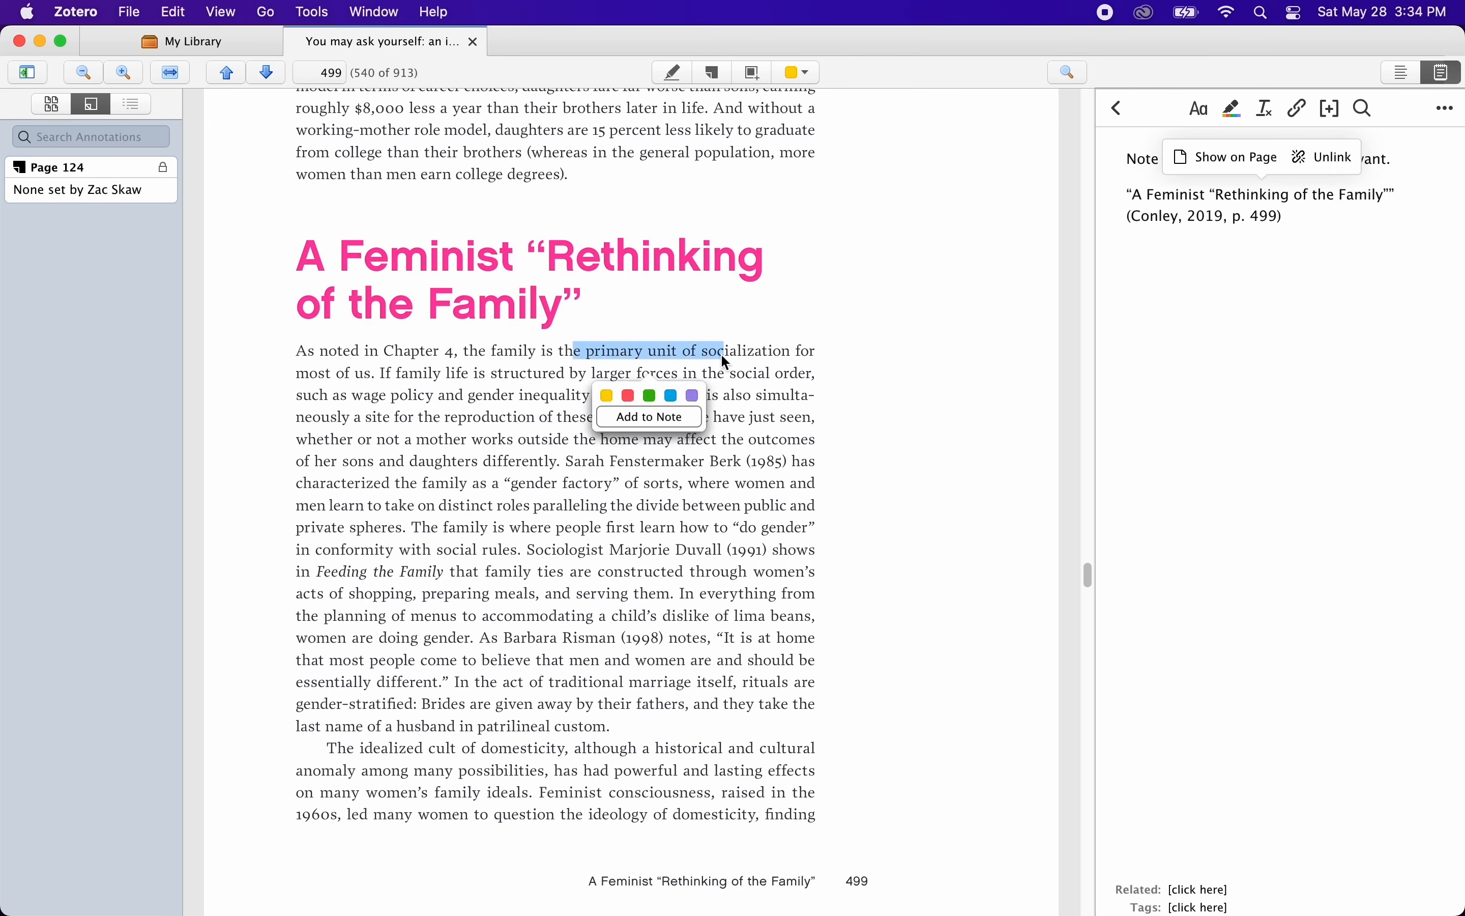
pyautogui.click(607, 395)
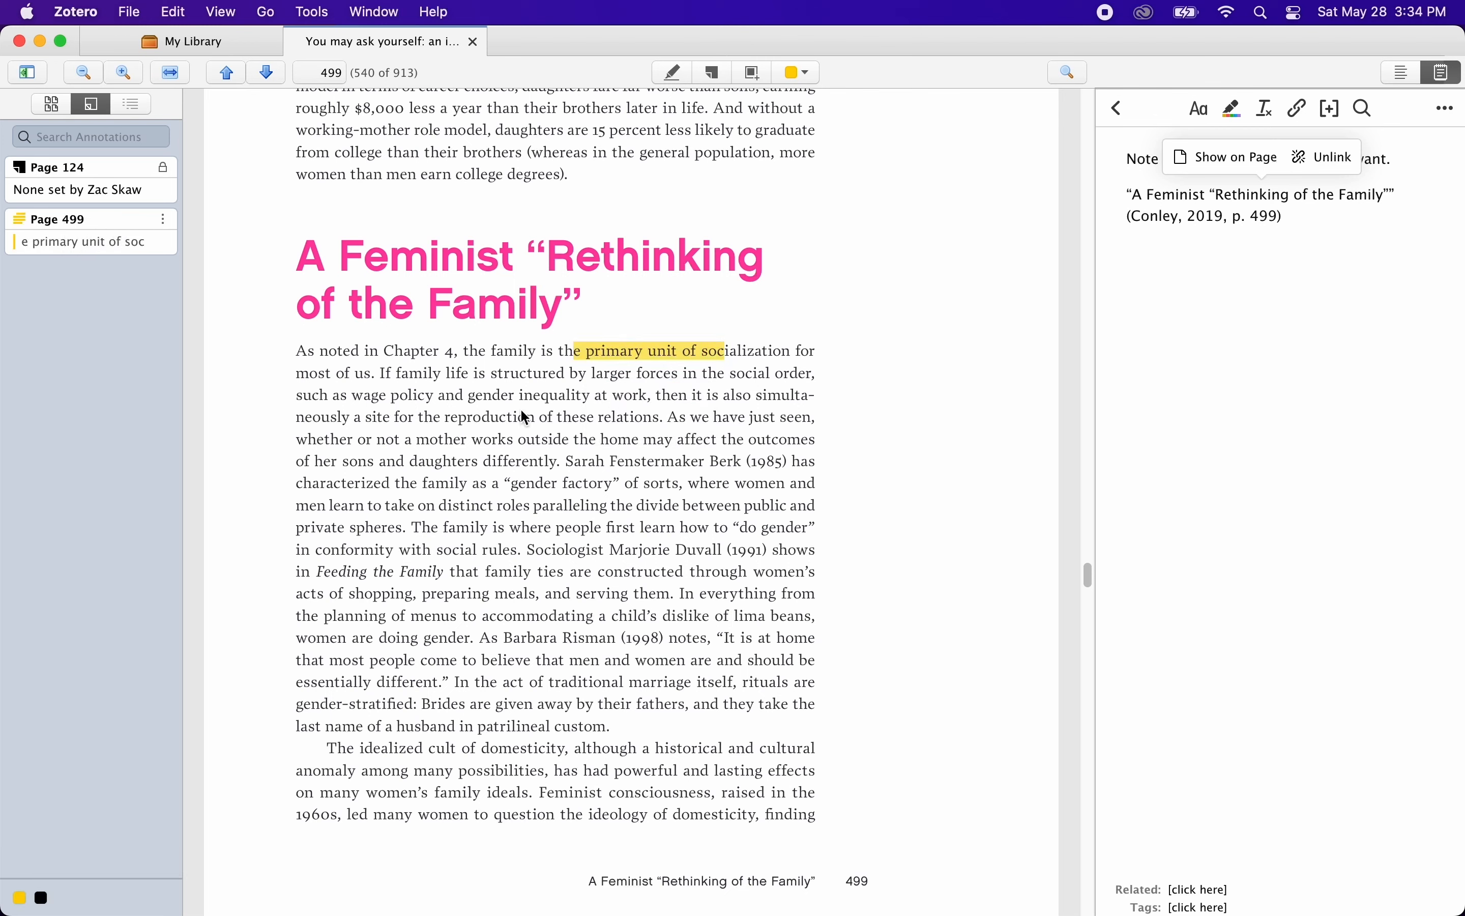
pyautogui.rightClick(645, 360)
pyautogui.click(689, 366)
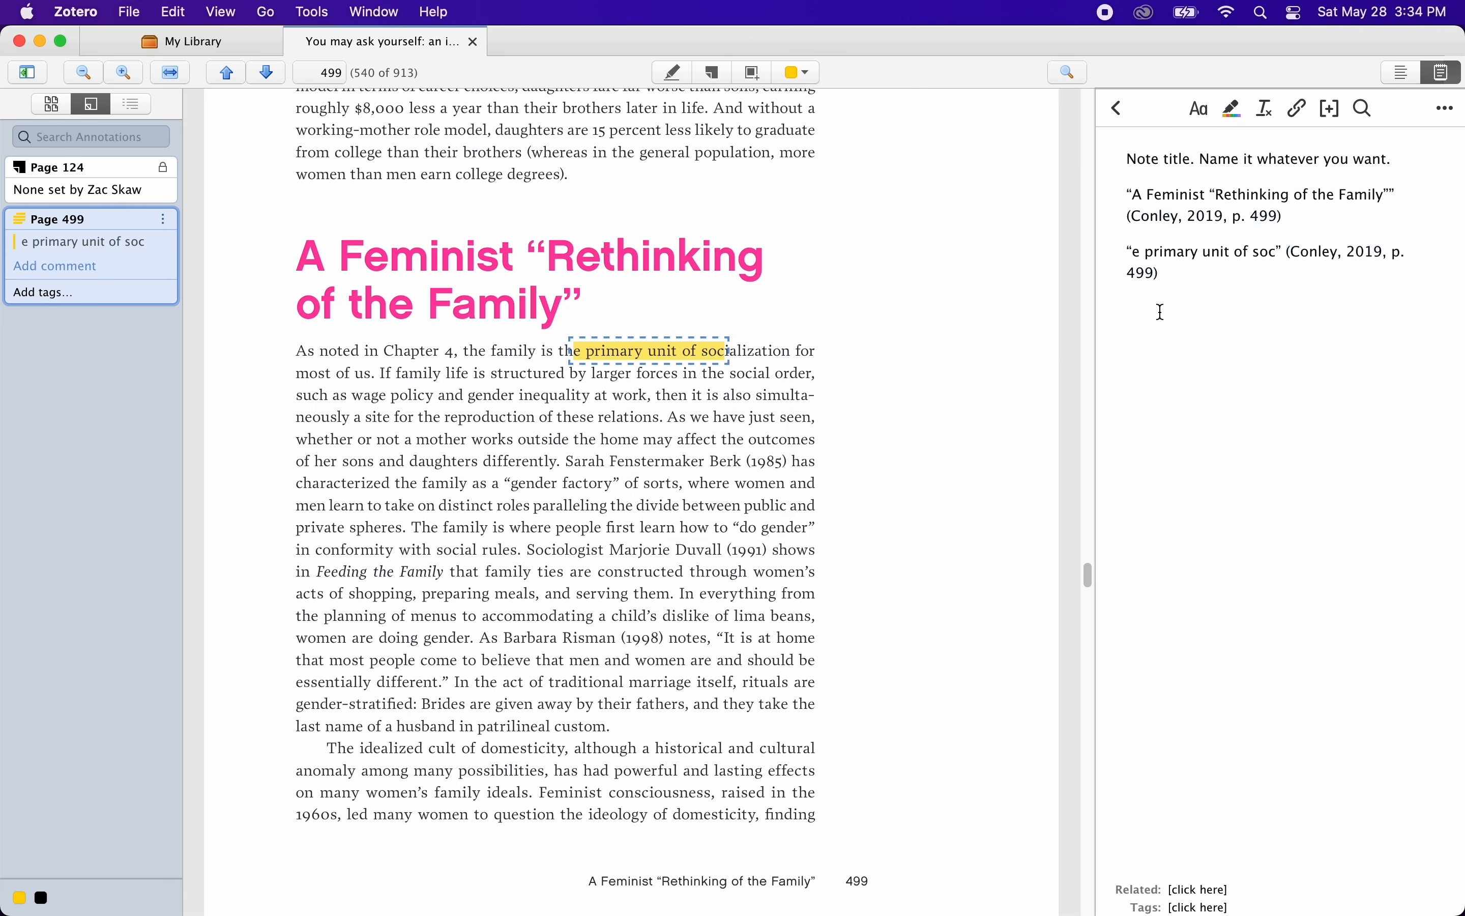
pyautogui.click(1125, 268)
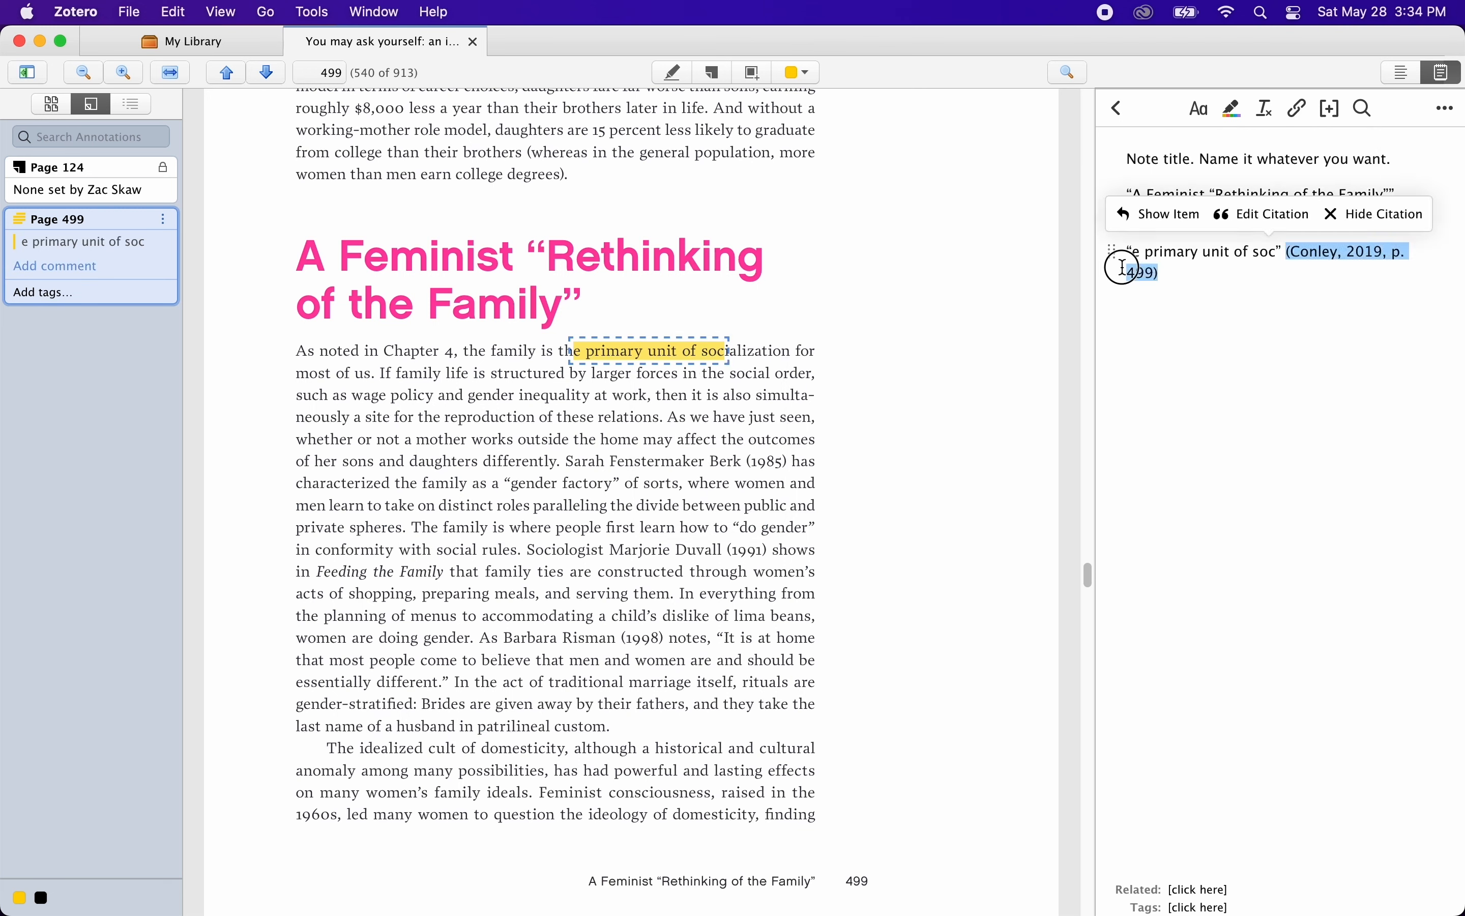
pyautogui.click(927, 334)
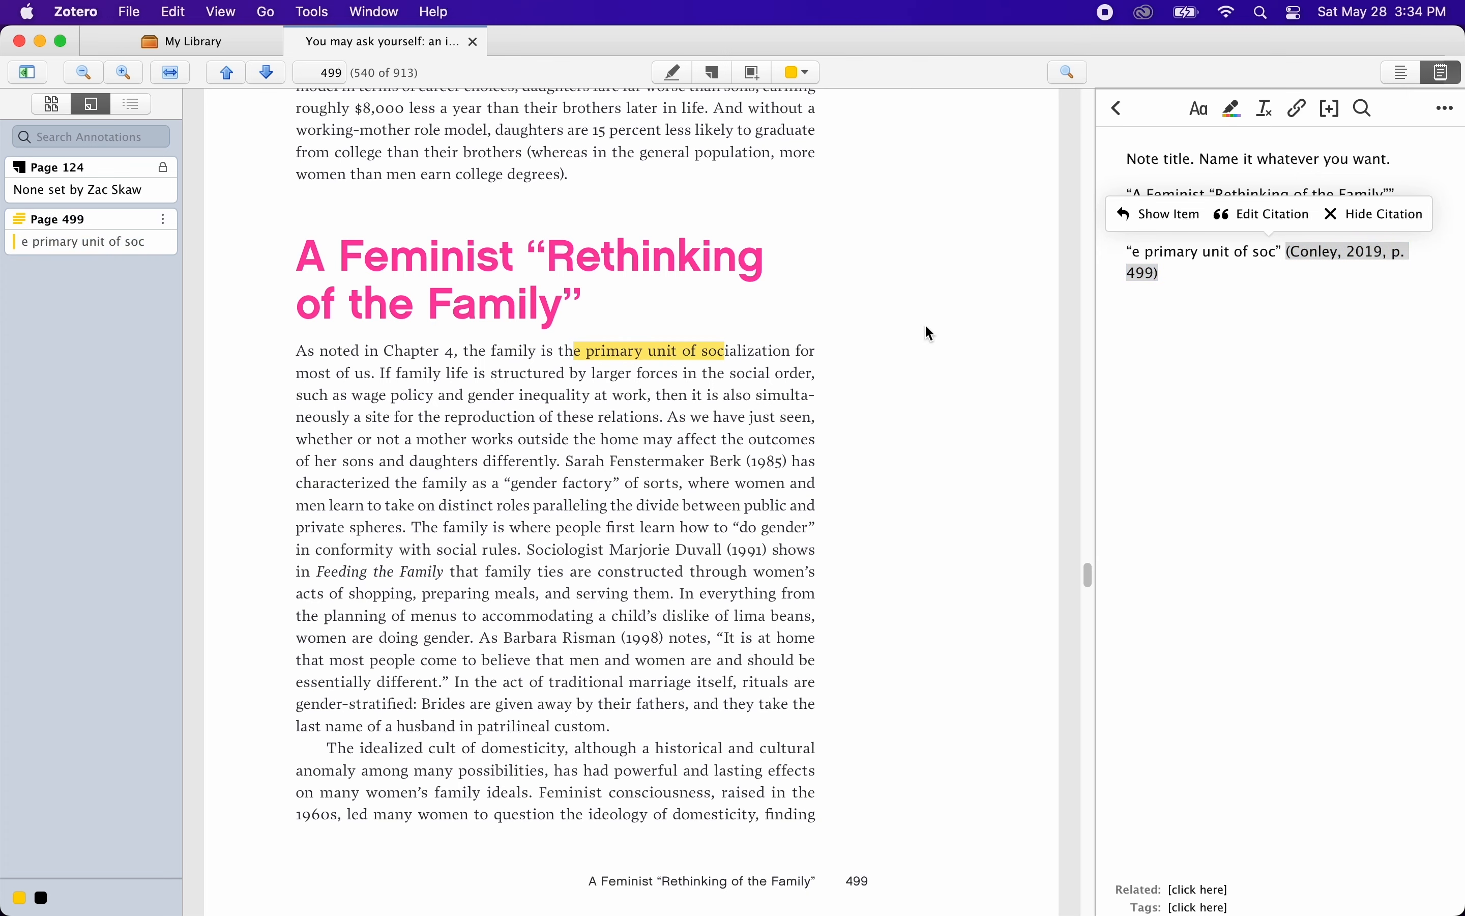
pyautogui.click(1257, 363)
# Step: Leave page 499 by going to page 2 of the PDF and continue to page 3
pyautogui.scroll(-20, 786, 410)
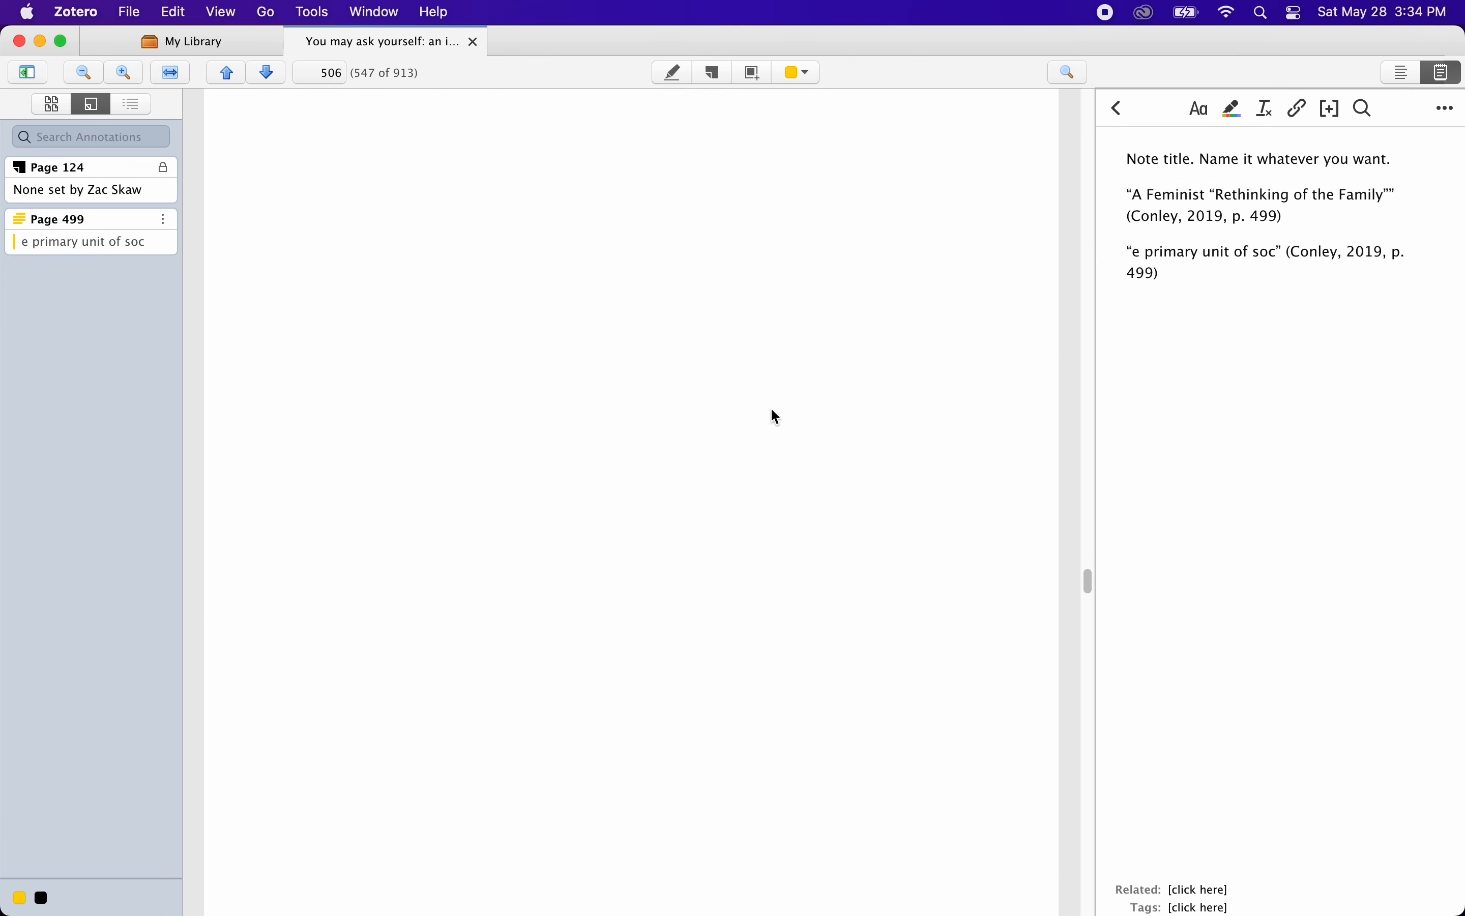
pyautogui.click(315, 69)
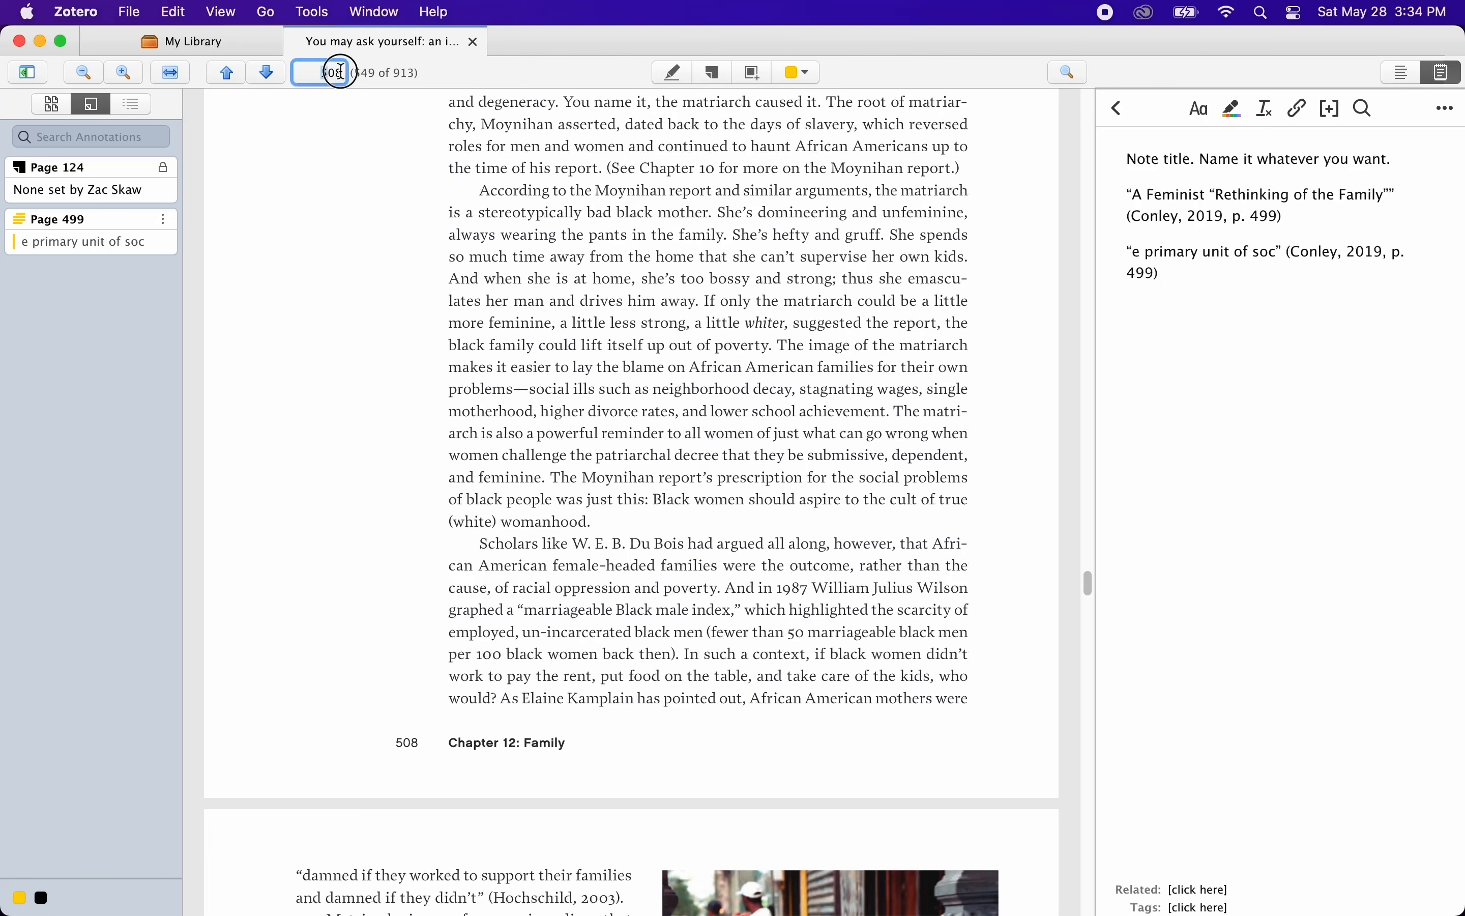
pyautogui.write('2')
pyautogui.press('Return')
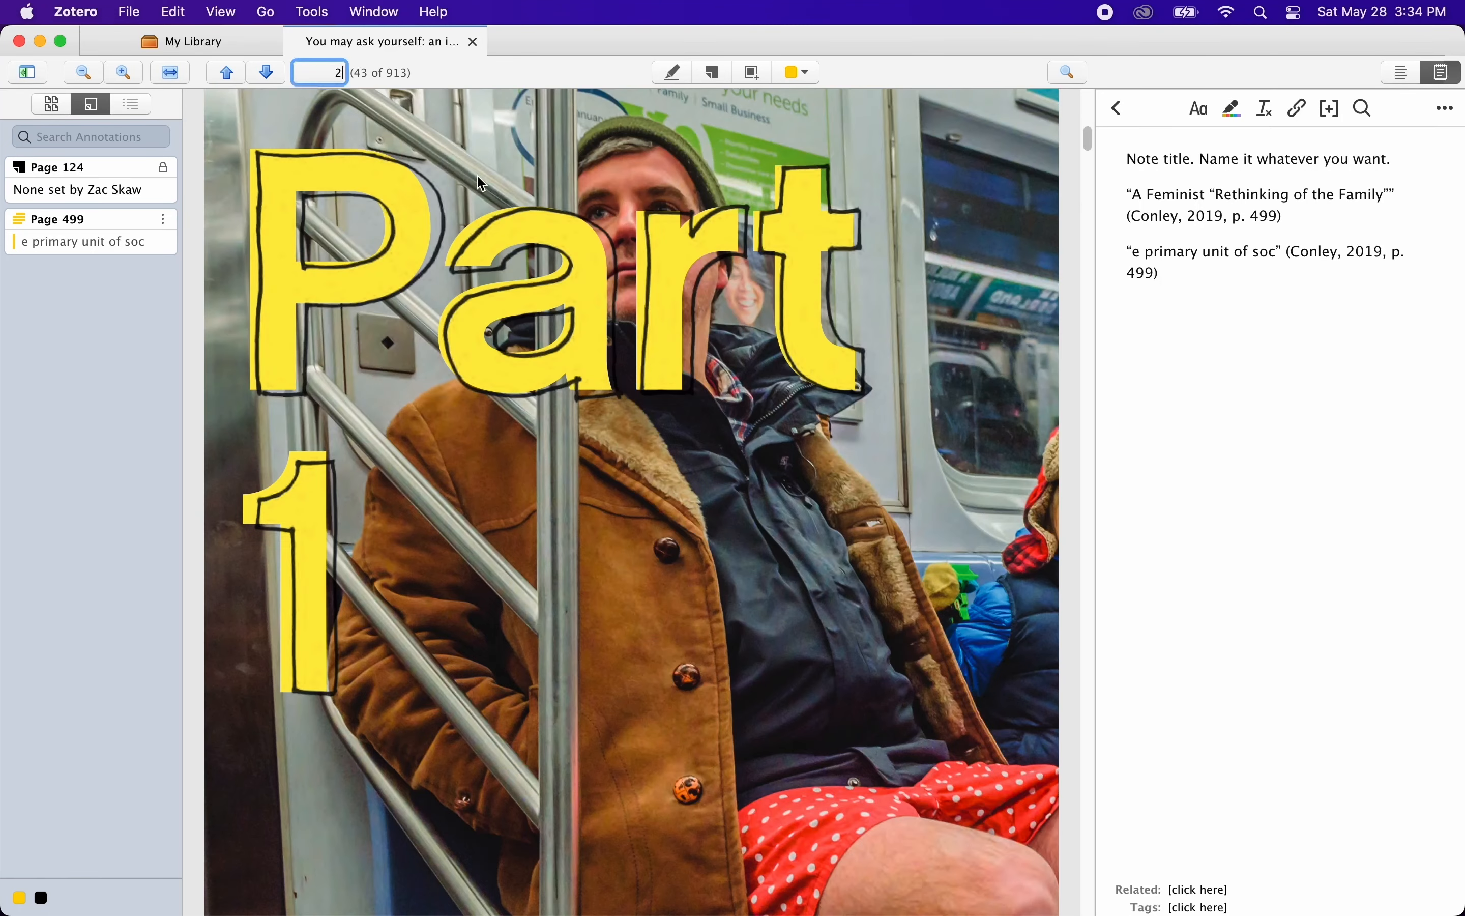
pyautogui.click(645, 264)
pyautogui.scroll(-5, 645, 265)
pyautogui.scroll(-10, 643, 266)
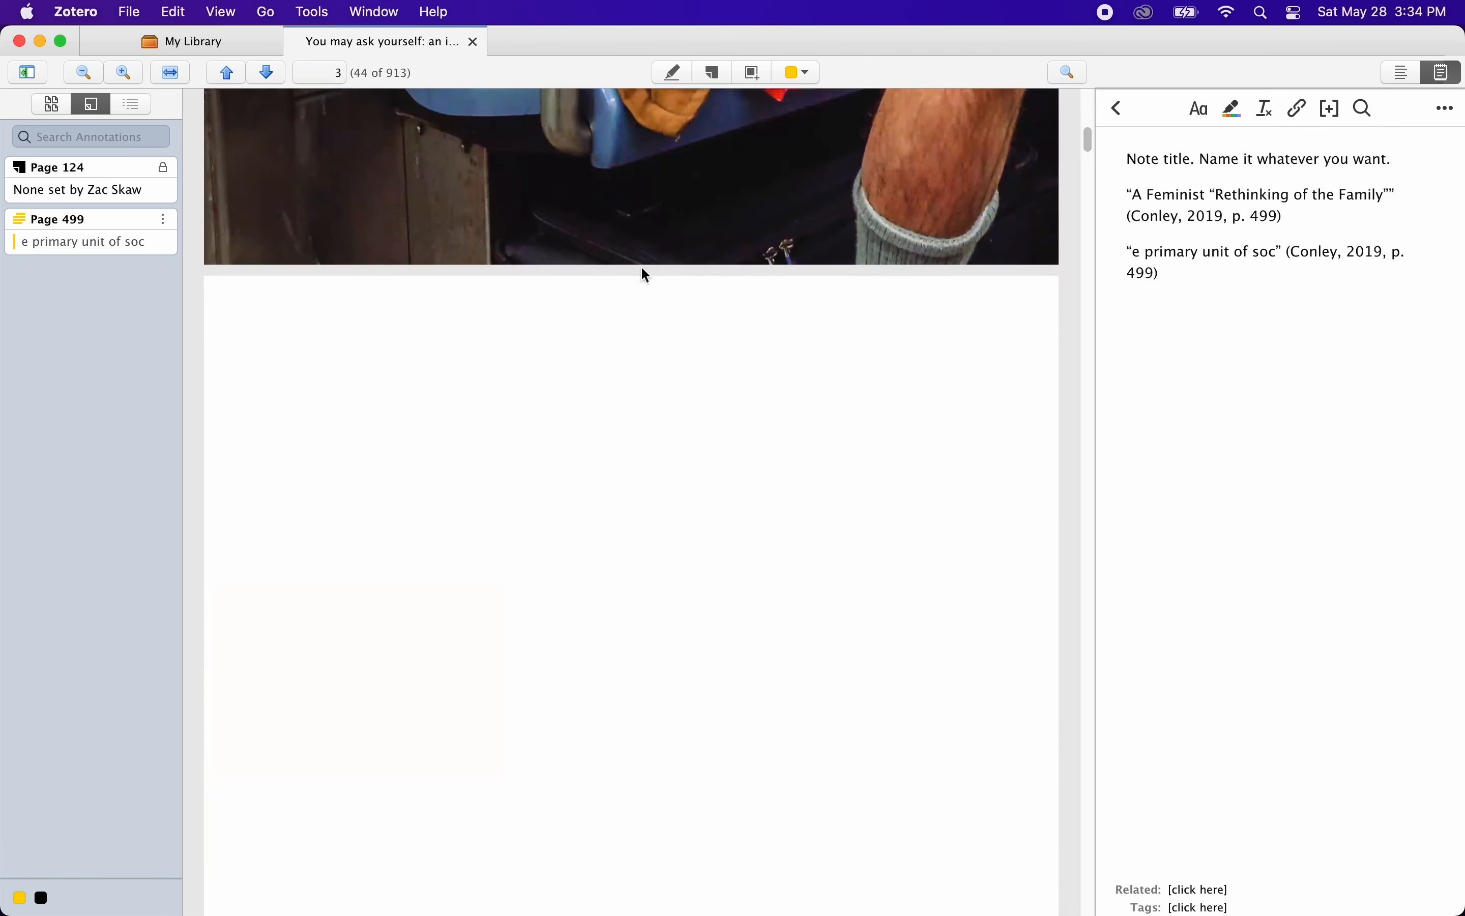
pyautogui.rightClick(679, 247)
pyautogui.click(1007, 251)
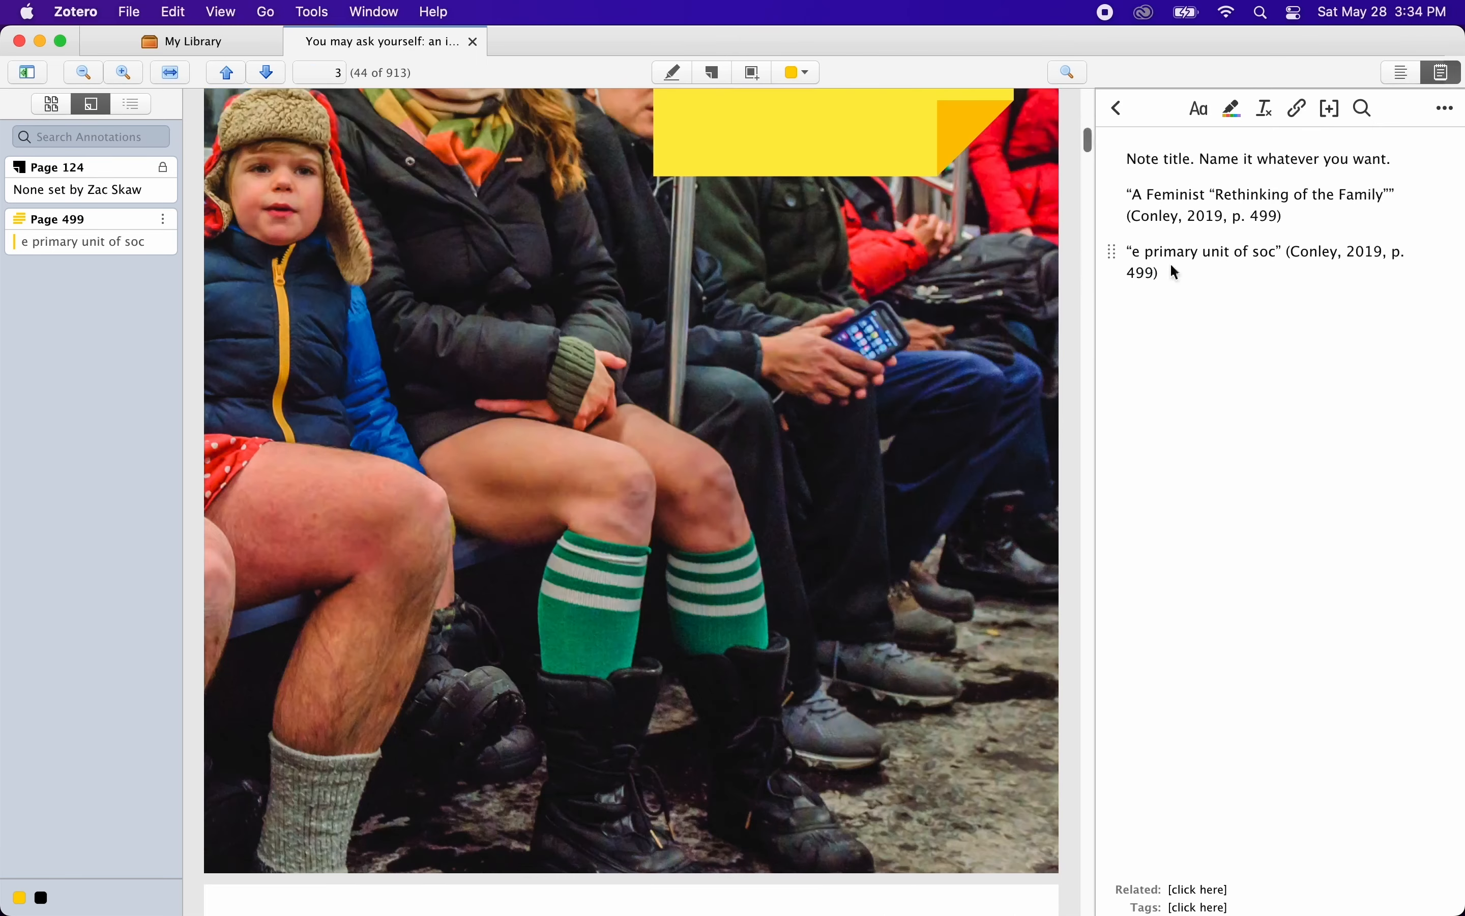
# Step: Show the source on the page for the "e primary unit of soc" quote and for the heading quote in the note
pyautogui.click(1197, 254)
pyautogui.click(1183, 221)
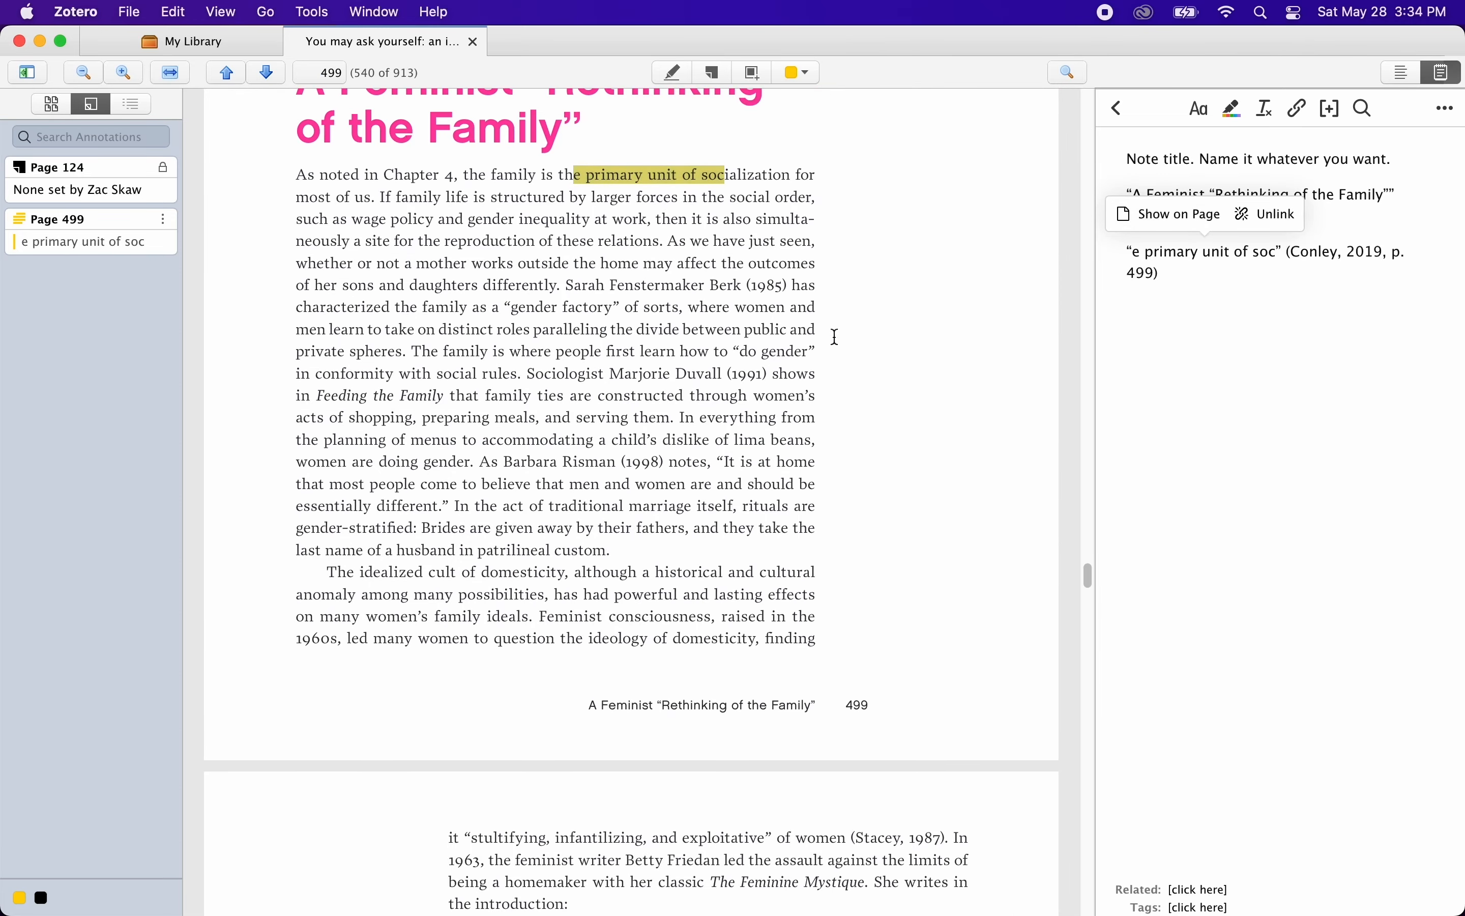
pyautogui.click(1165, 197)
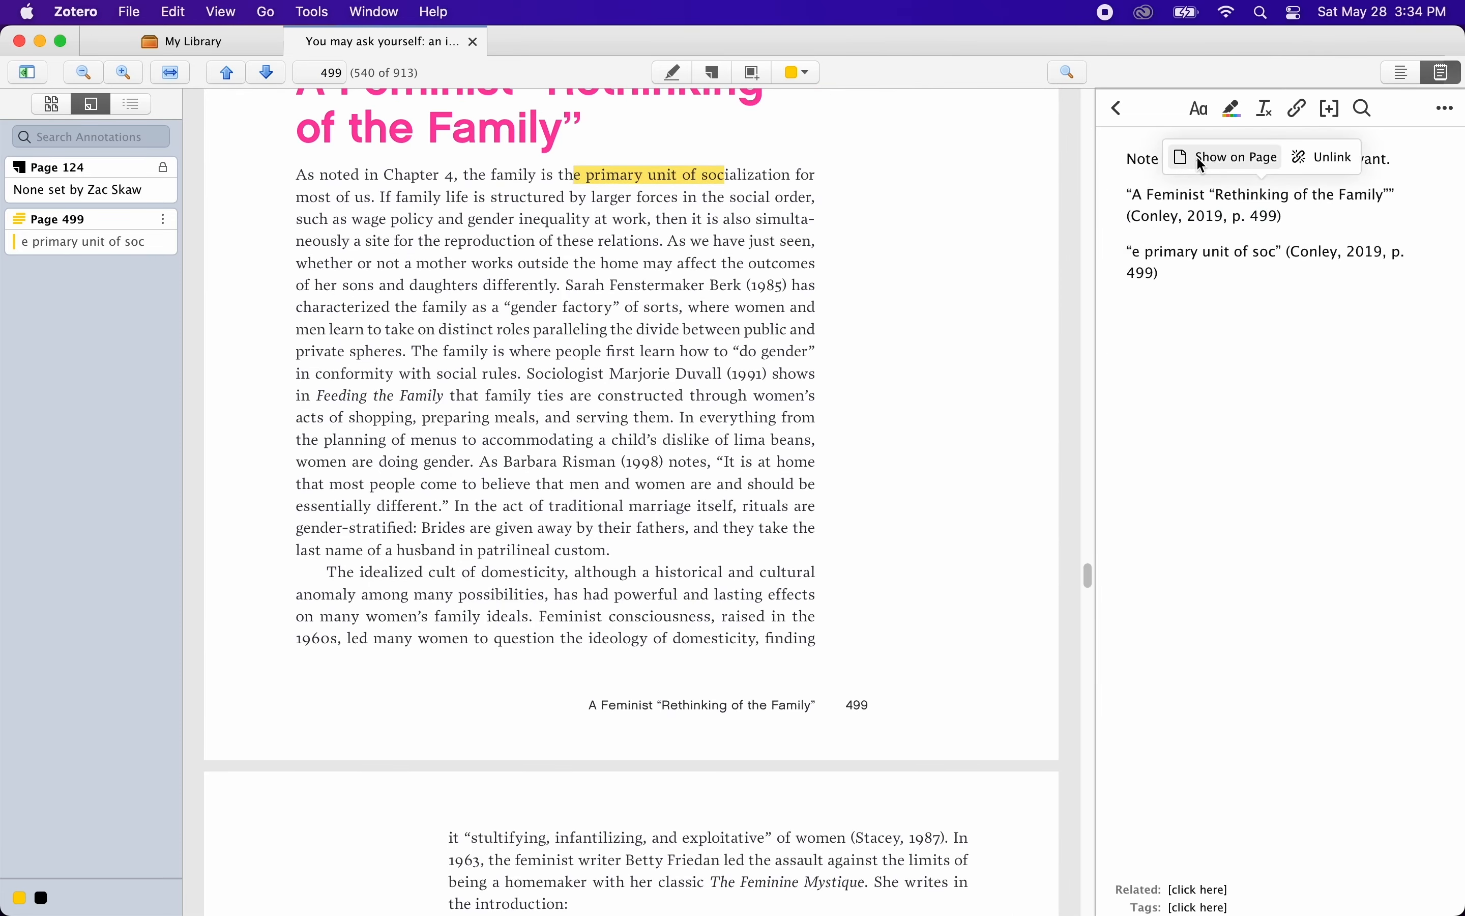
pyautogui.click(1217, 158)
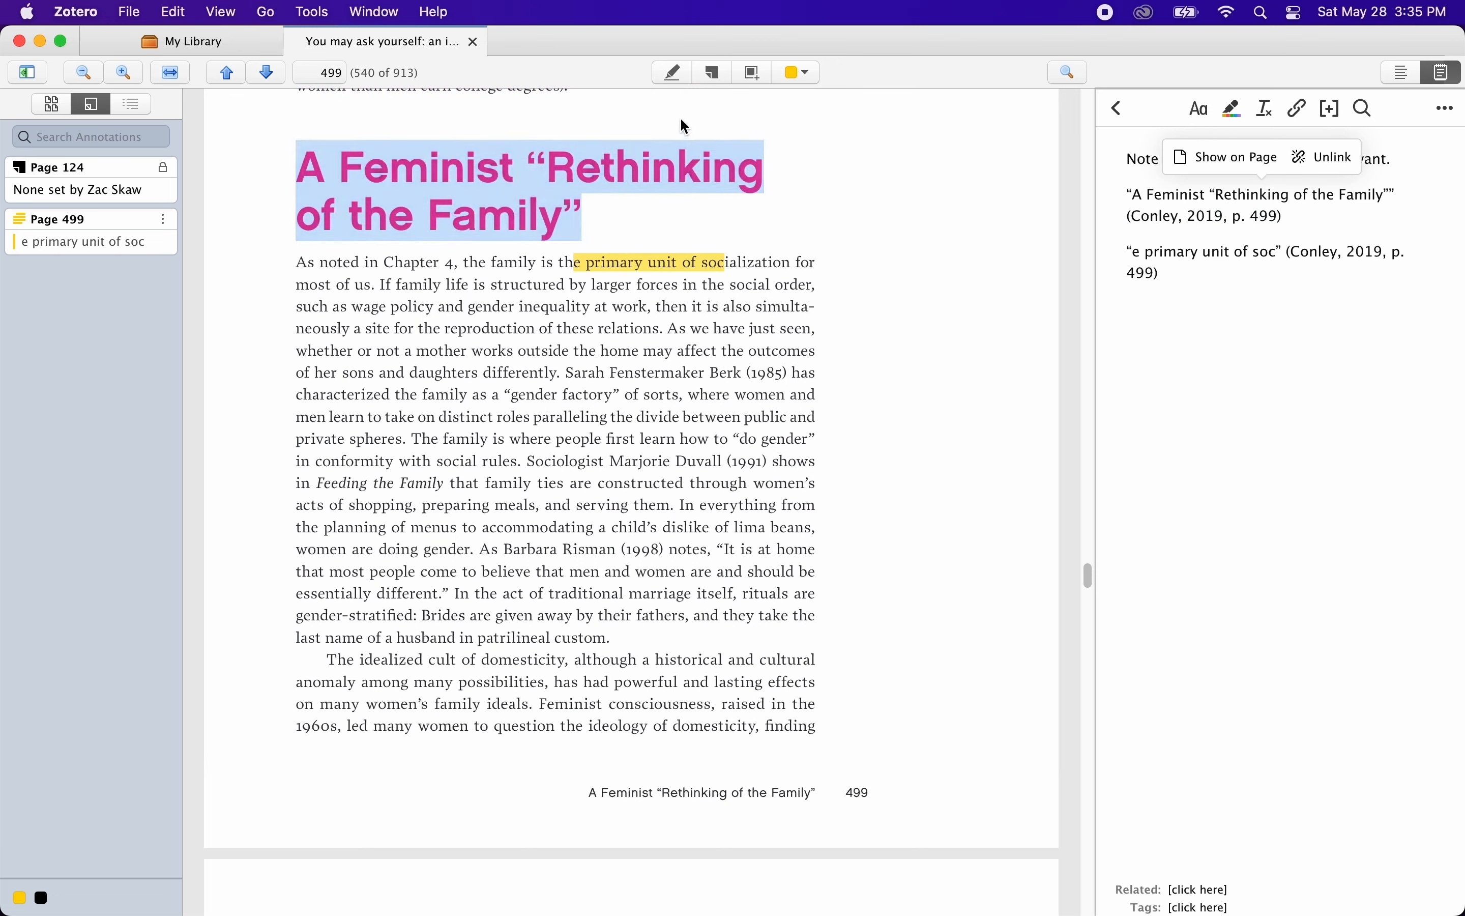
# Step: Highlight the passage from "learn to take on distinct roles" to "constructed through women's" in yellow and add it to the note
pyautogui.click(673, 73)
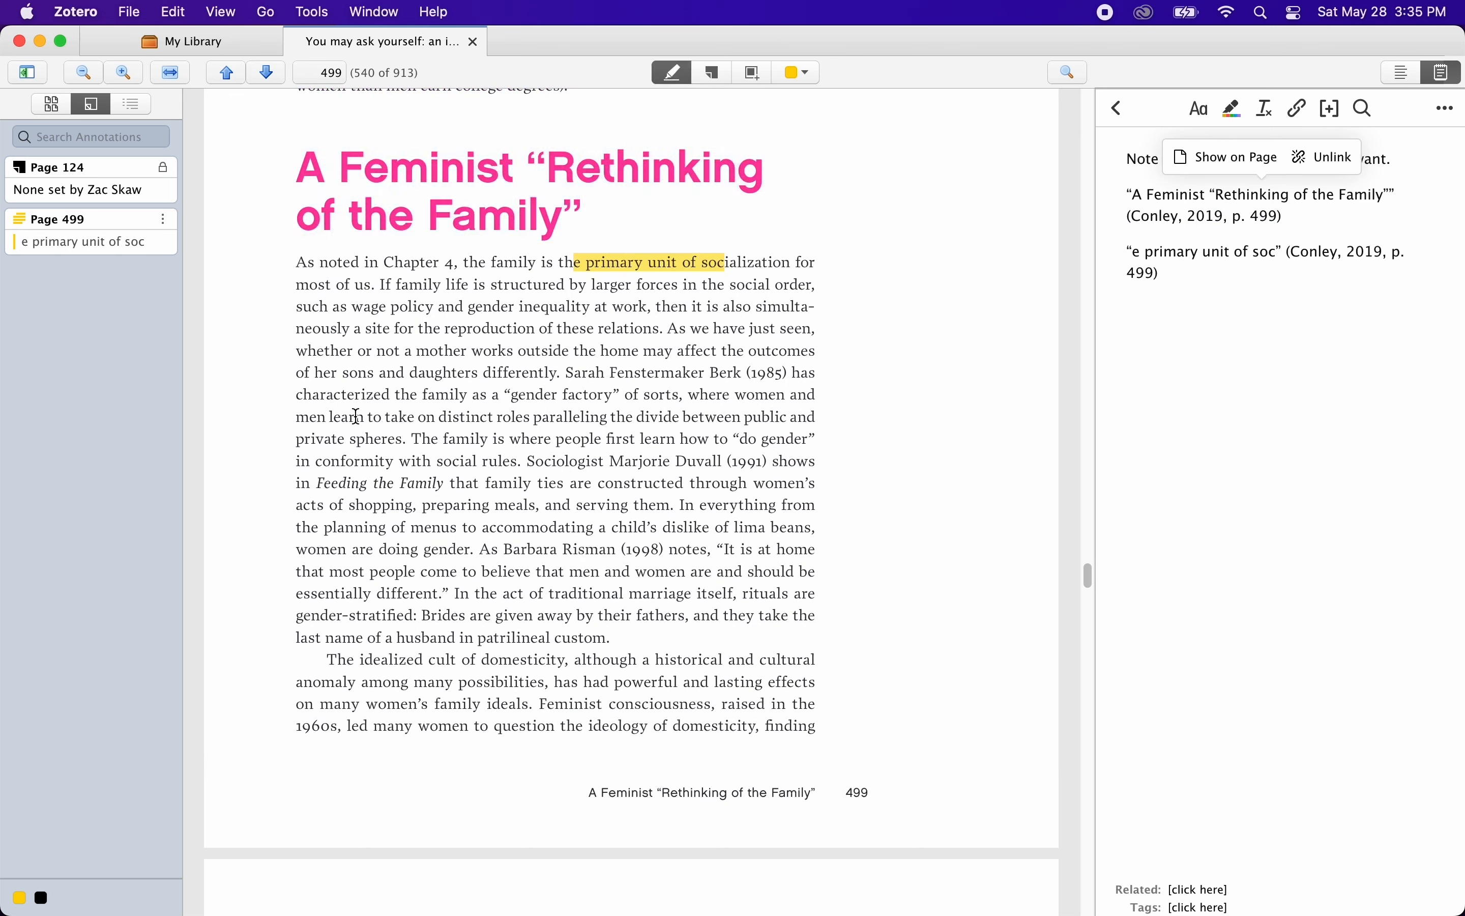
pyautogui.moveTo(331, 416)
pyautogui.mouseDown()
pyautogui.moveTo(696, 484)
pyautogui.moveTo(821, 486)
pyautogui.mouseUp()
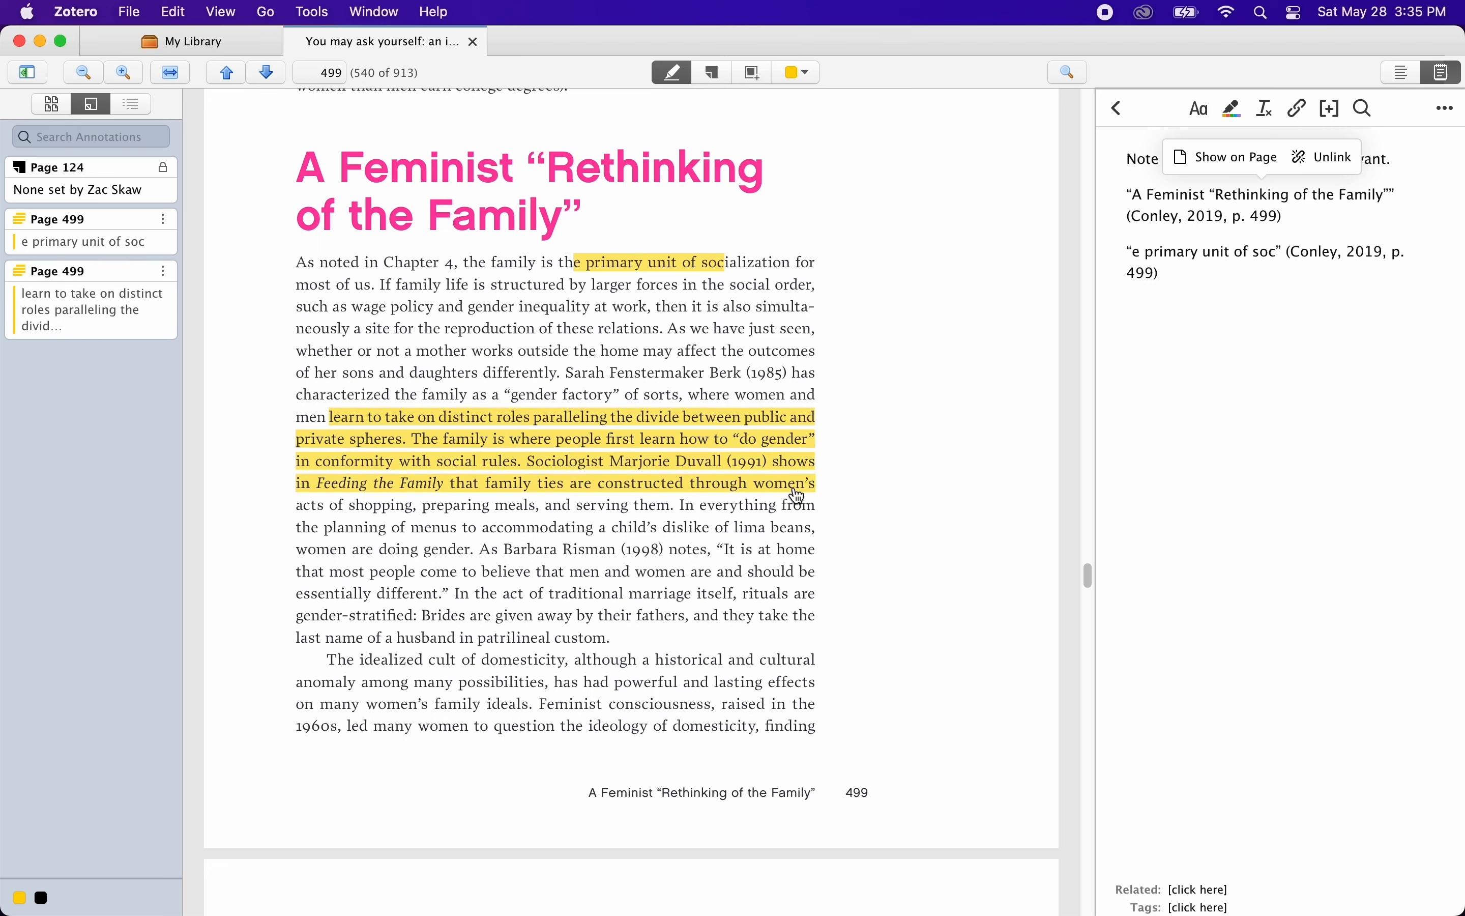
pyautogui.rightClick(652, 432)
pyautogui.click(678, 429)
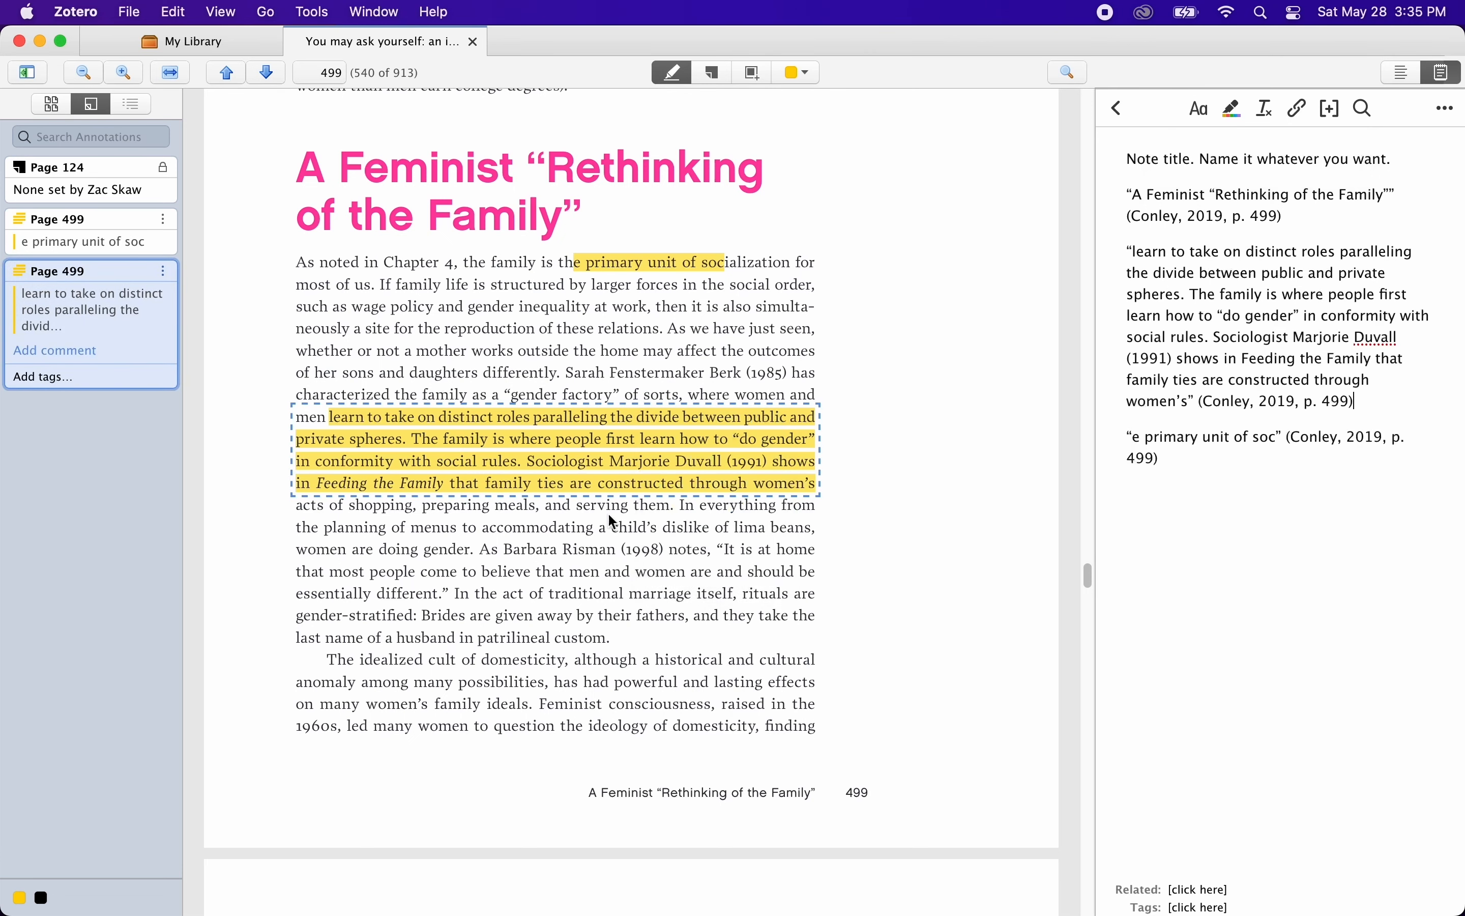
# Step: Highlight the words introducing the 1998 citation on page 499 in yellow and delete that highlight
pyautogui.moveTo(481, 550); pyautogui.dragTo(707, 549)
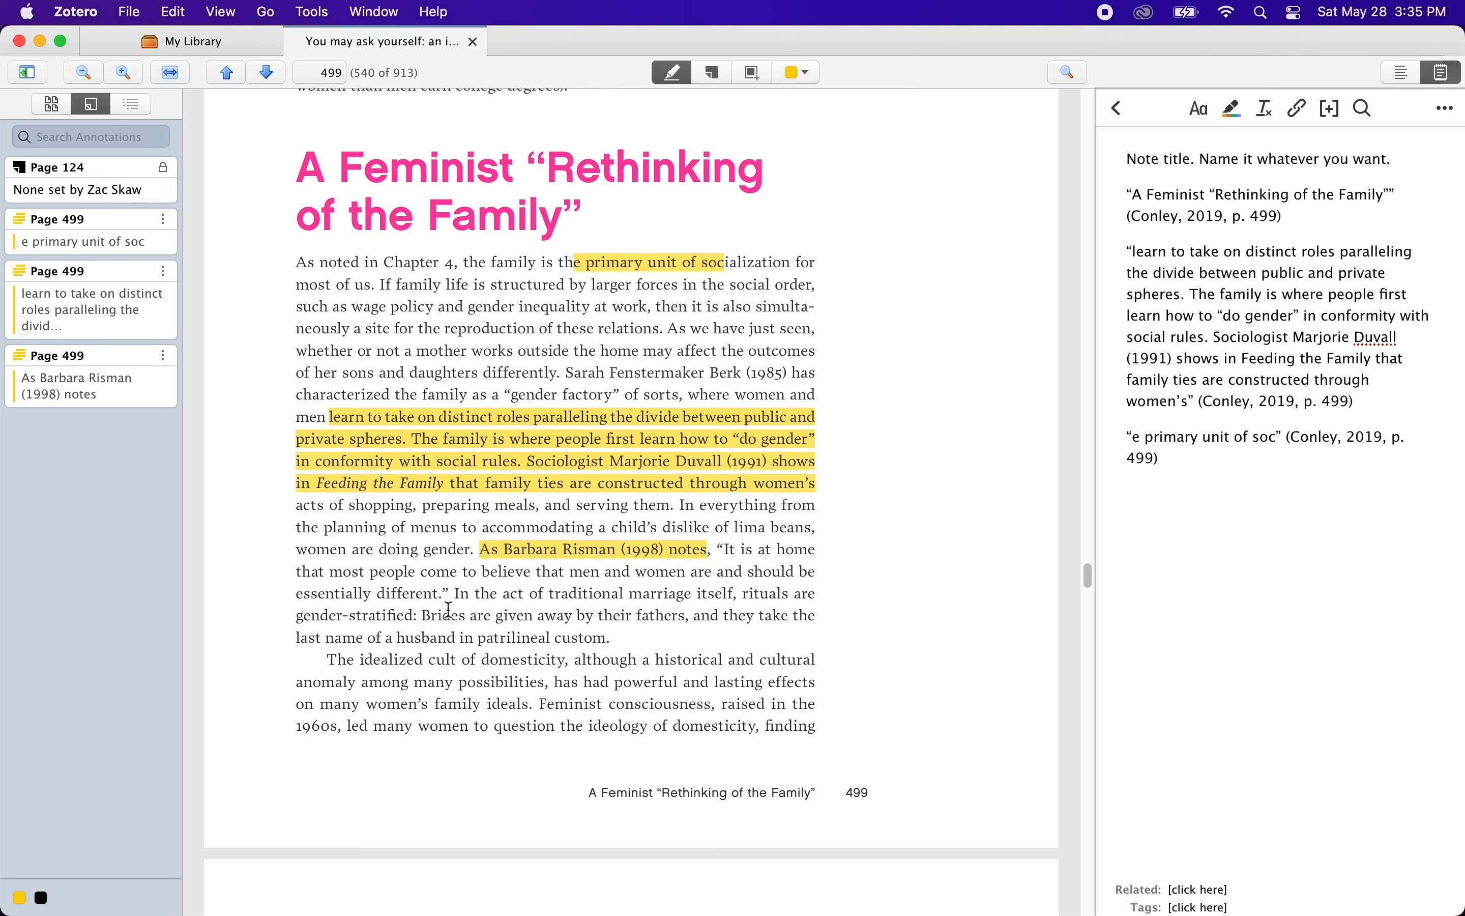
pyautogui.rightClick(537, 560)
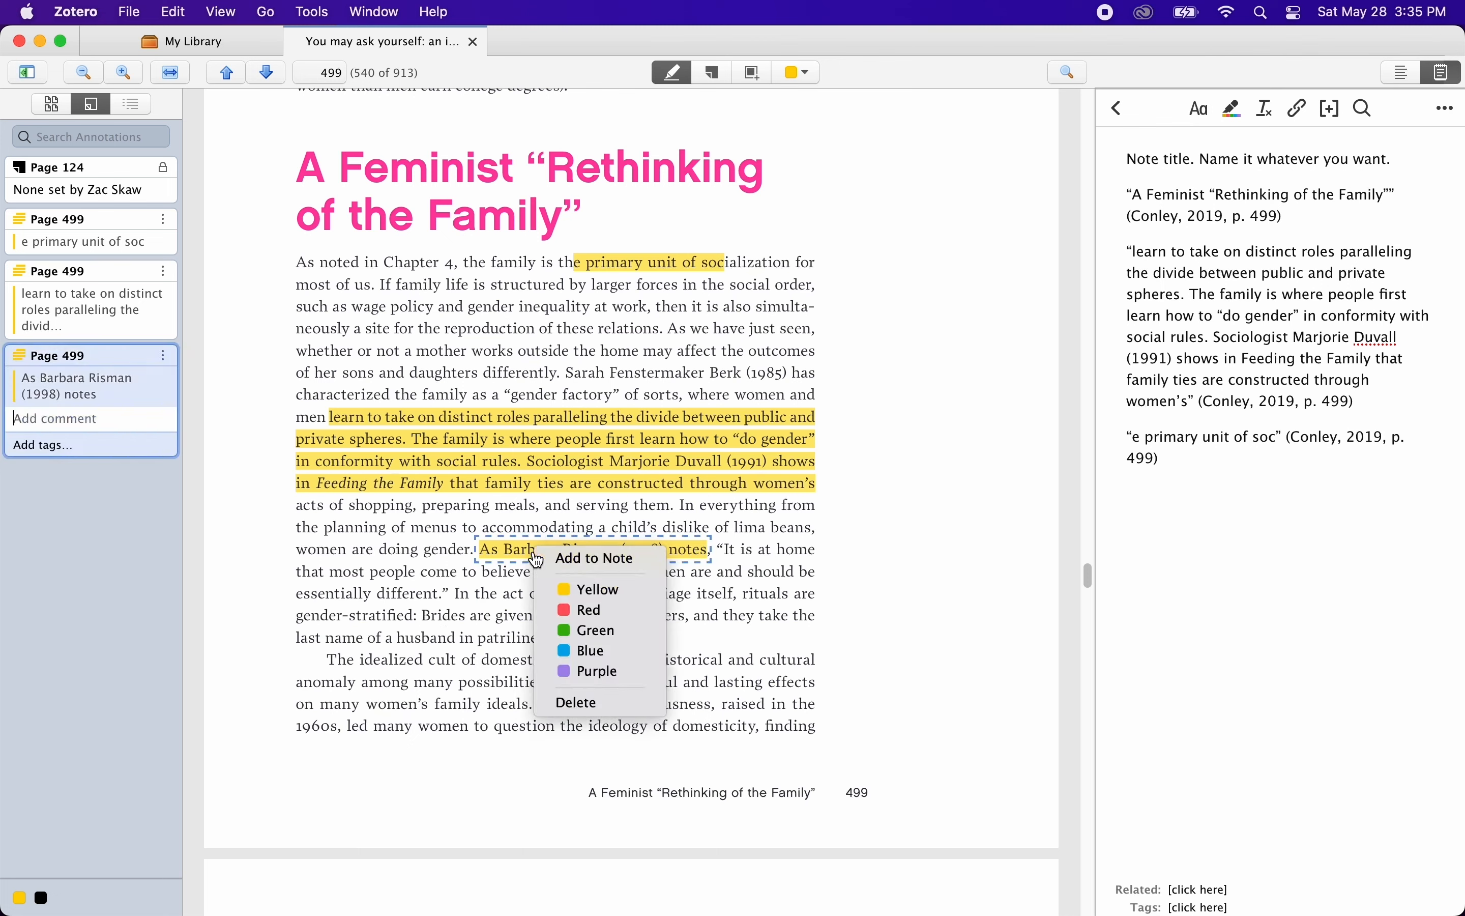
pyautogui.click(548, 711)
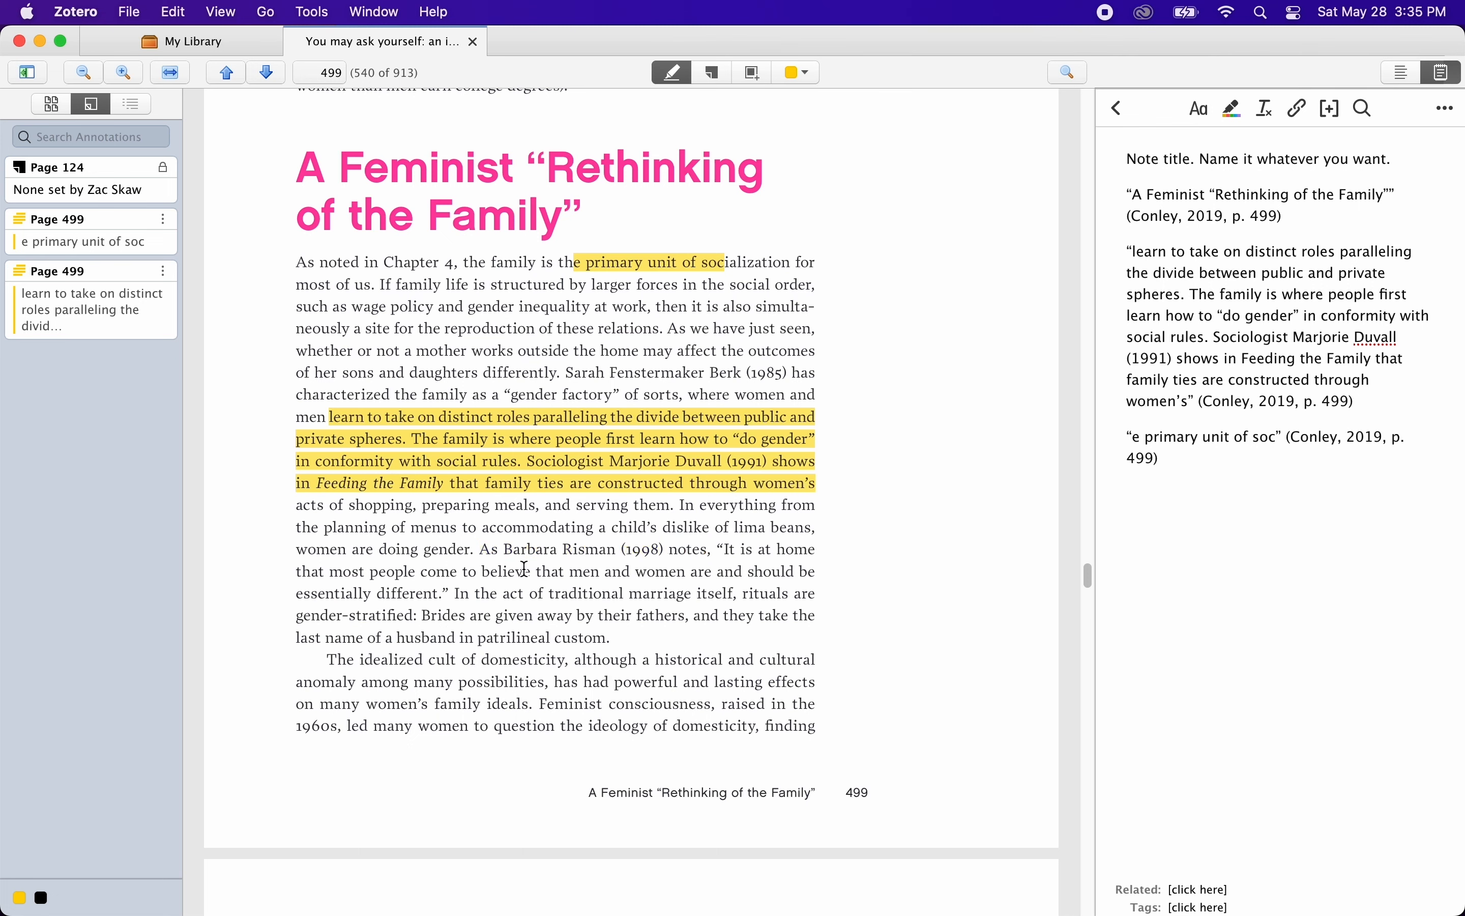
# Step: Highlight the author's name before "(1998) notes" on page 499 and change that highlight to green
pyautogui.moveTo(501, 545); pyautogui.dragTo(617, 549)
pyautogui.rightClick(615, 550)
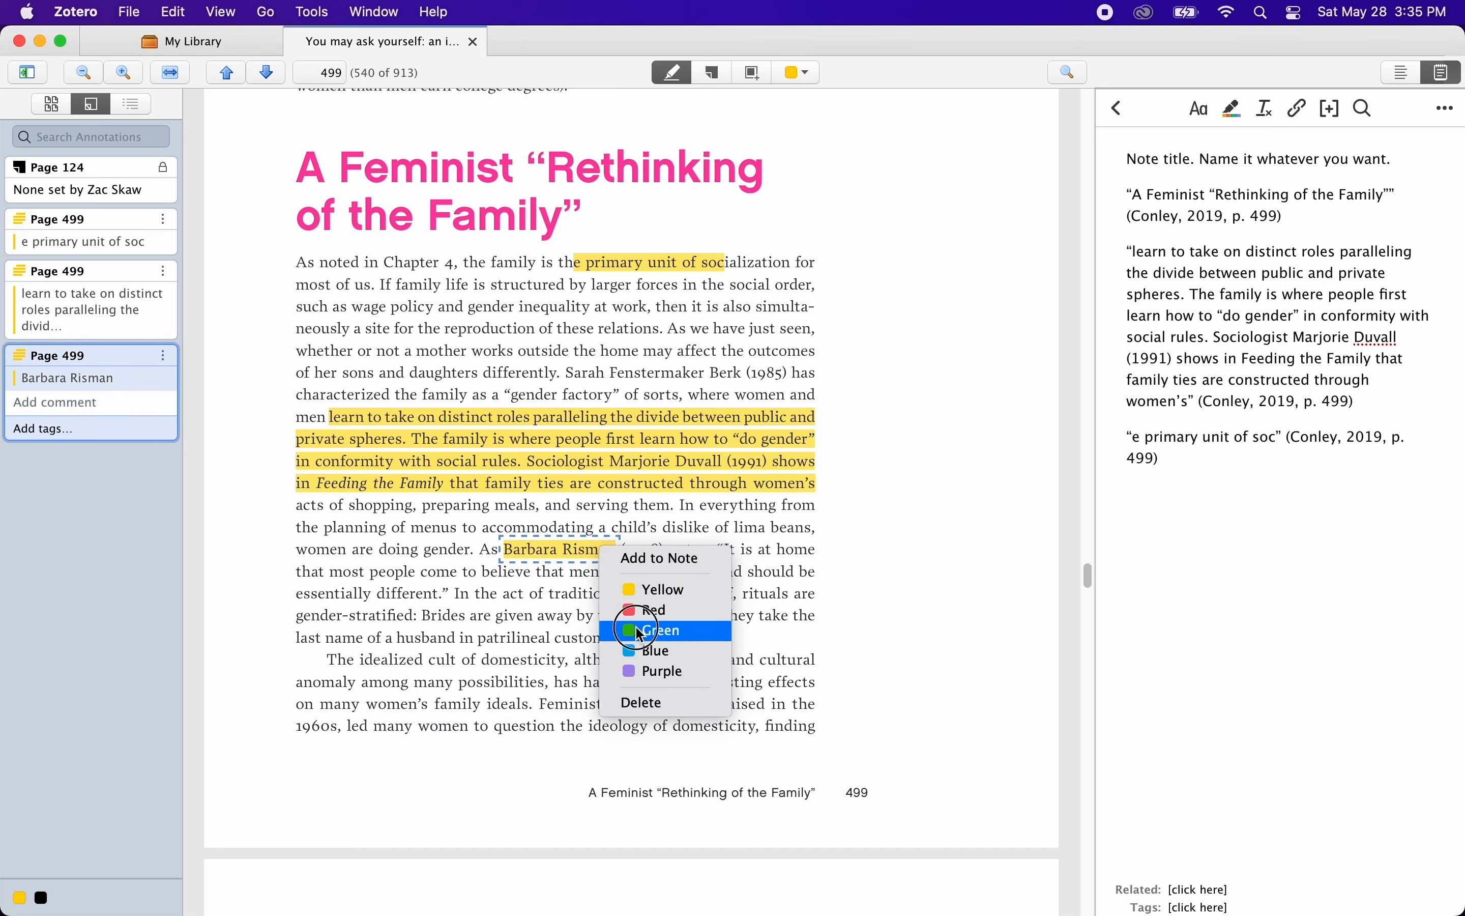
pyautogui.click(608, 638)
# Step: Set the highlight colour to green, highlight "patrilineal custom." on page 499 and recolour that highlight purple
pyautogui.click(800, 74)
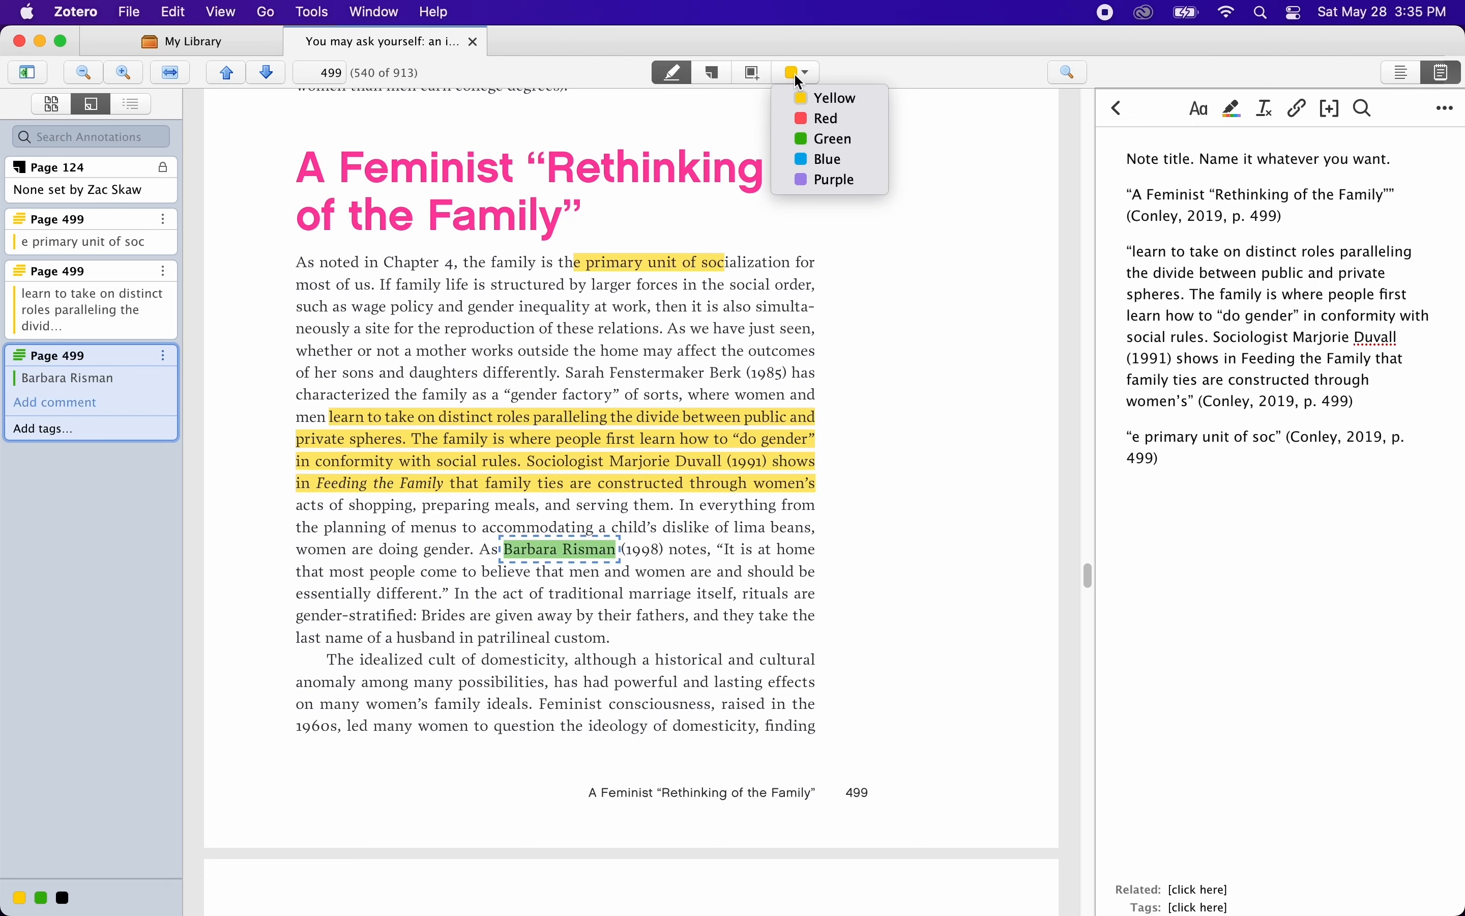
pyautogui.click(818, 139)
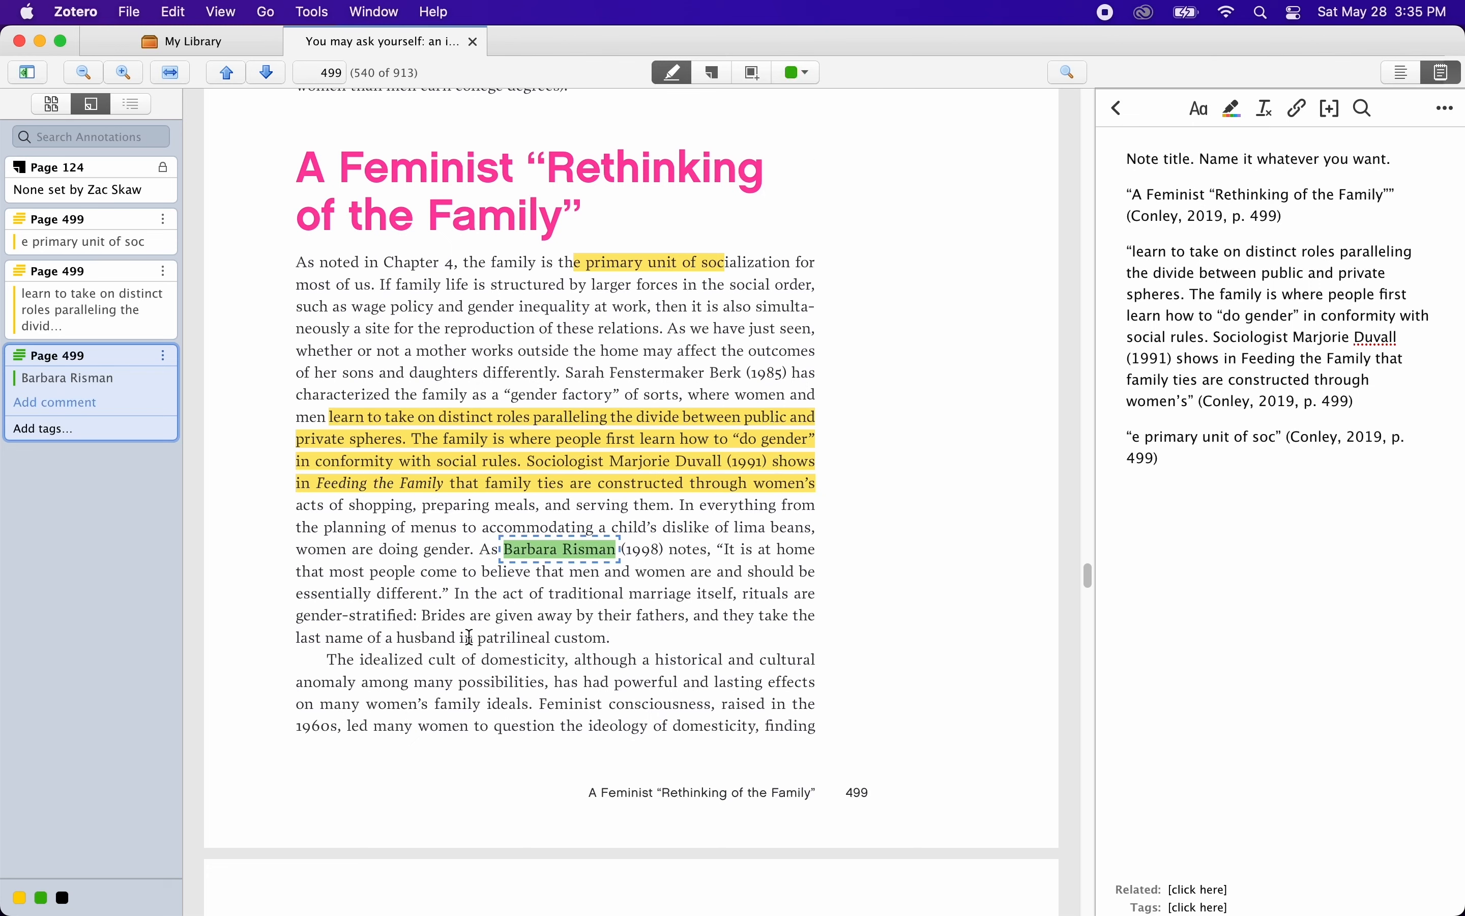
pyautogui.moveTo(478, 637); pyautogui.dragTo(611, 637)
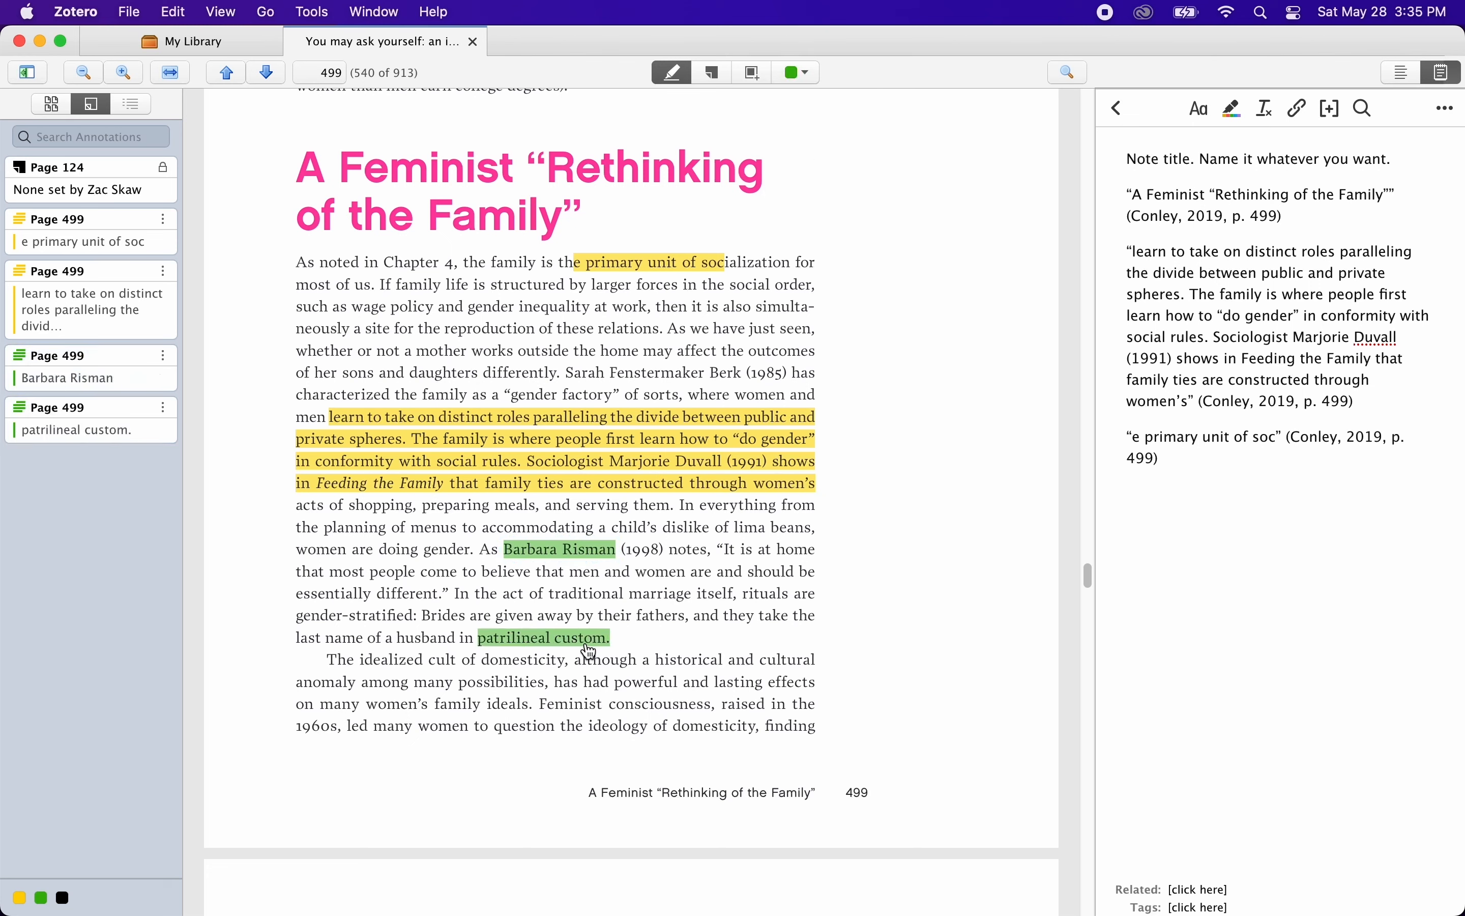
pyautogui.rightClick(590, 654)
pyautogui.click(611, 765)
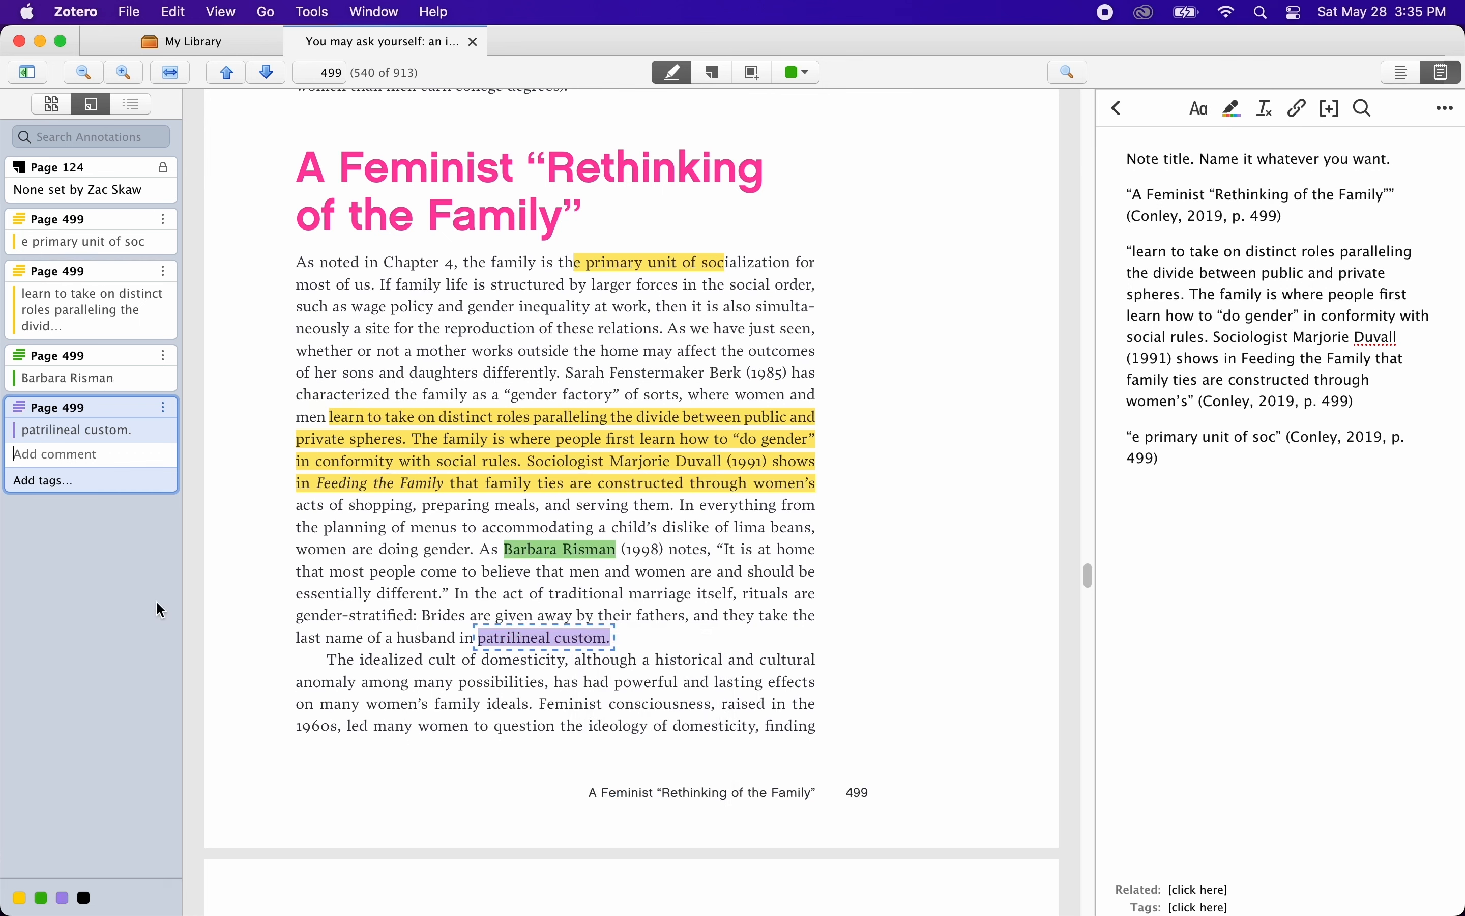
# Step: Filter the annotations to yellow ones and go to the "e primary unit of soc" highlight
pyautogui.click(19, 898)
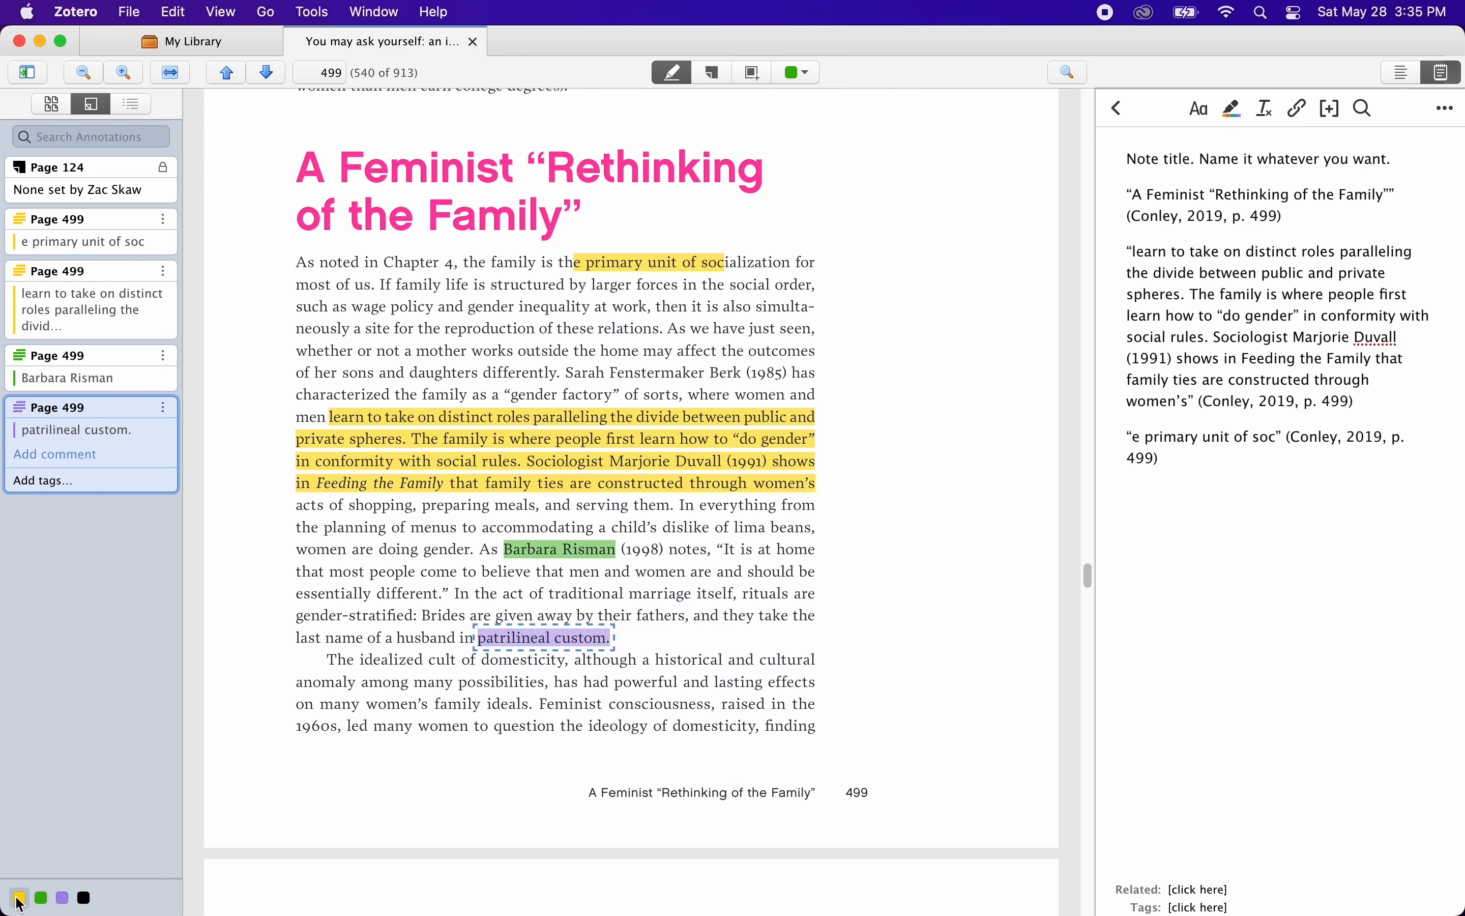
pyautogui.click(19, 898)
pyautogui.click(83, 180)
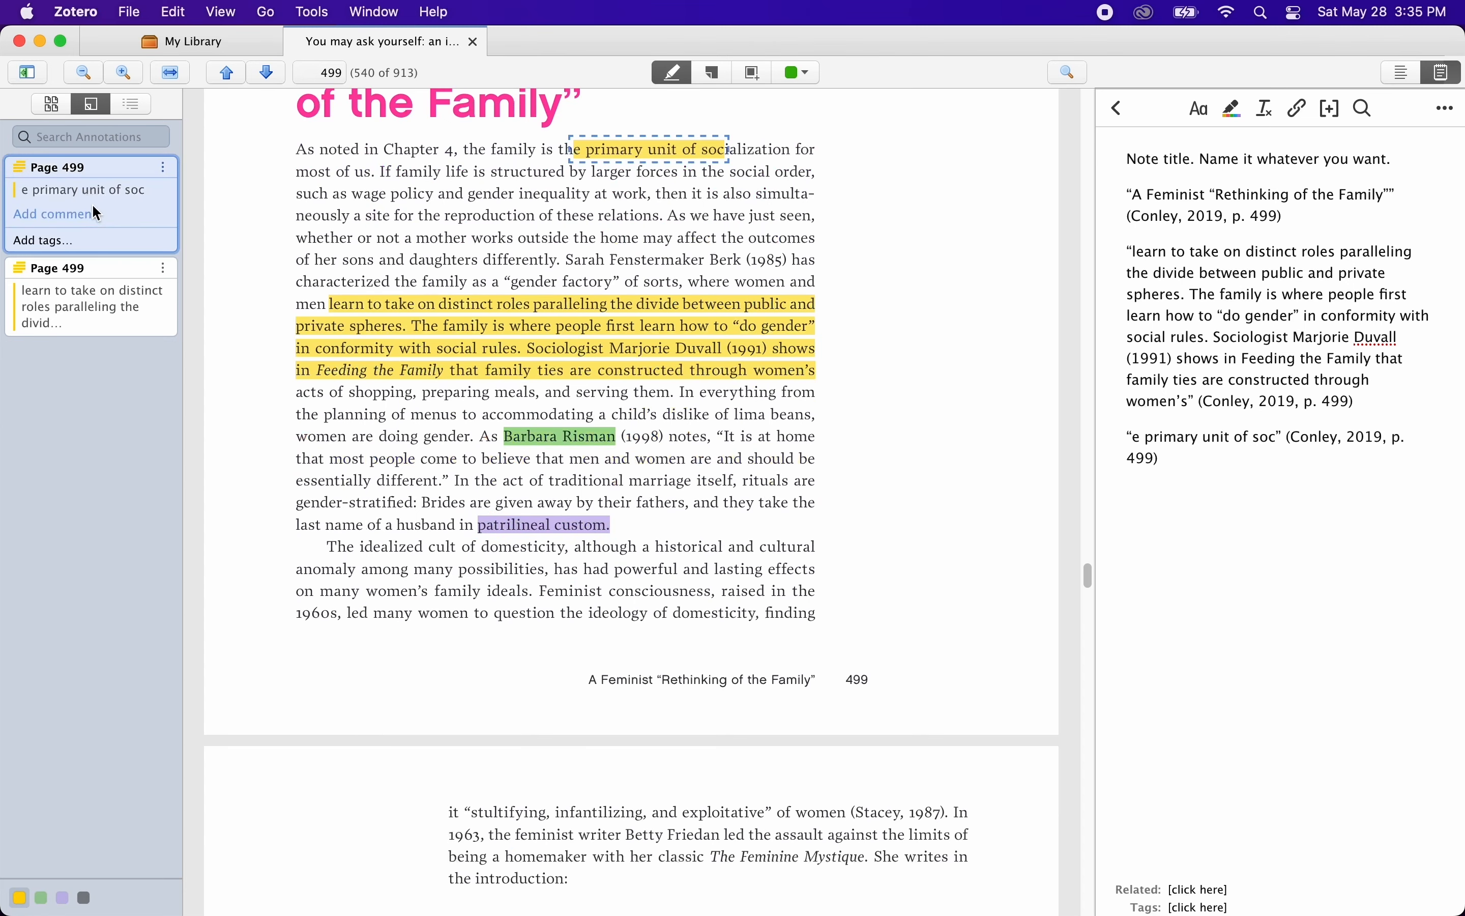
# Step: Go to the yellow "learn to take on distinct roles" highlight and add it to the note a second time
pyautogui.click(79, 305)
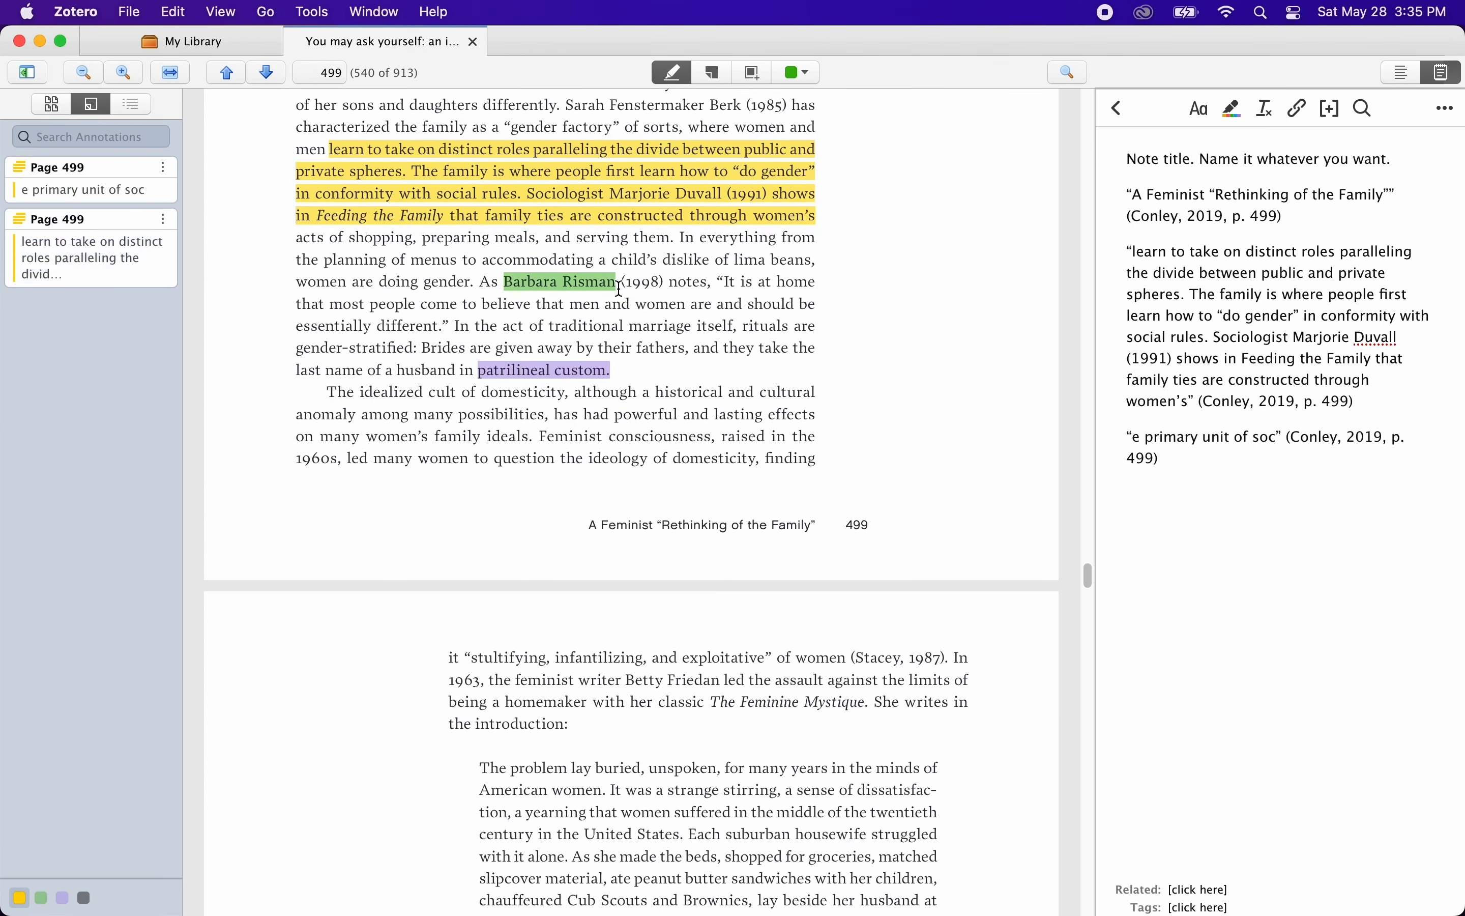
pyautogui.rightClick(630, 182)
pyautogui.click(672, 184)
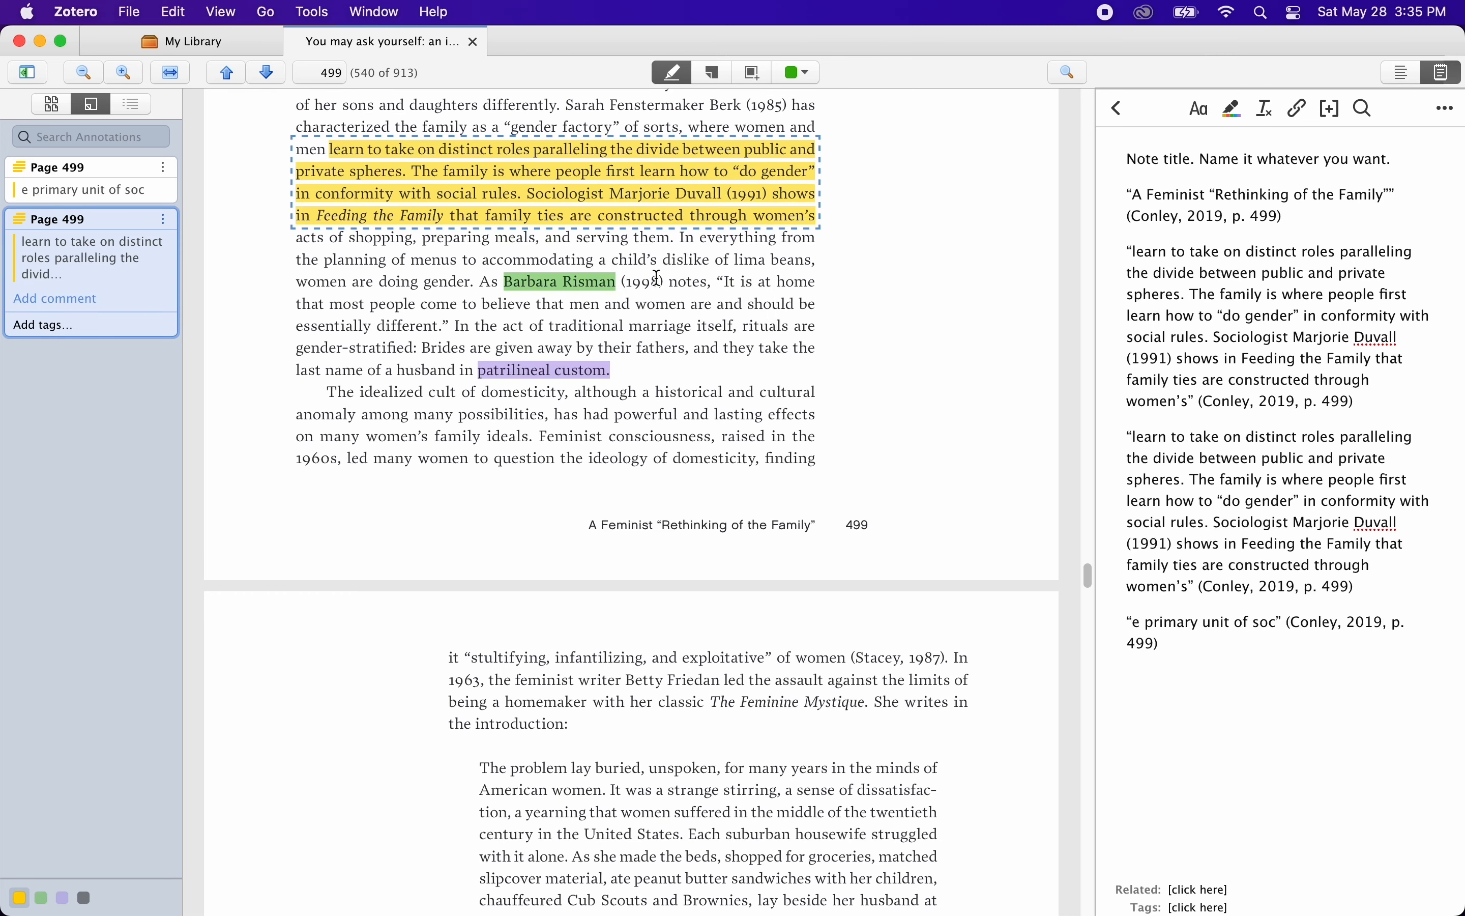
# Step: Place a green sticky note on the "learn to take on distinct roles" passage, and delete the passage's highlight and the sticky note
pyautogui.scroll(-10, 657, 277)
pyautogui.scroll(15, 651, 274)
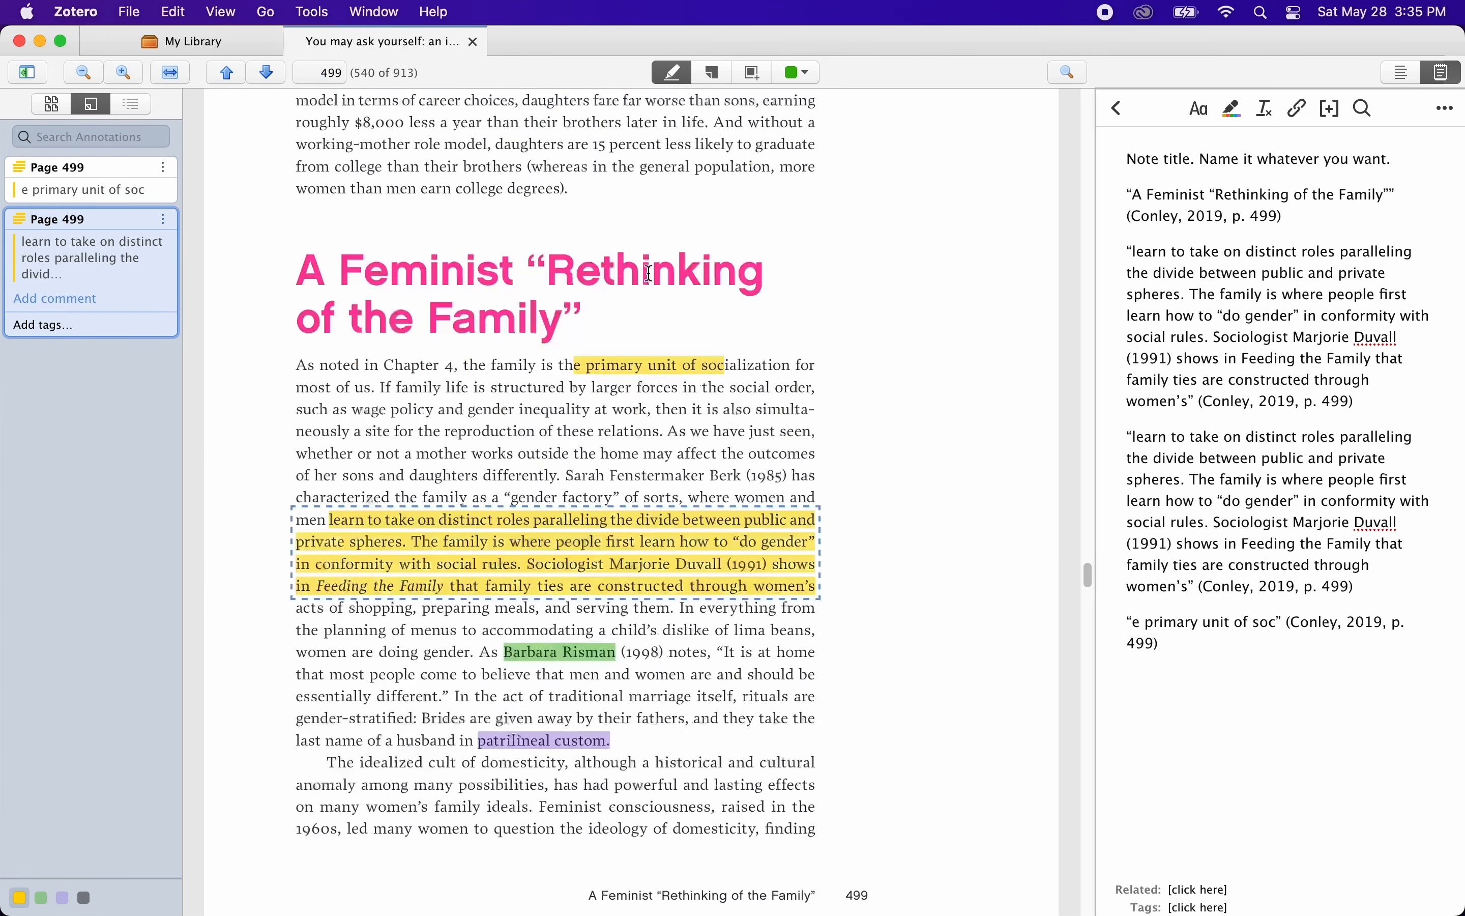
pyautogui.click(713, 72)
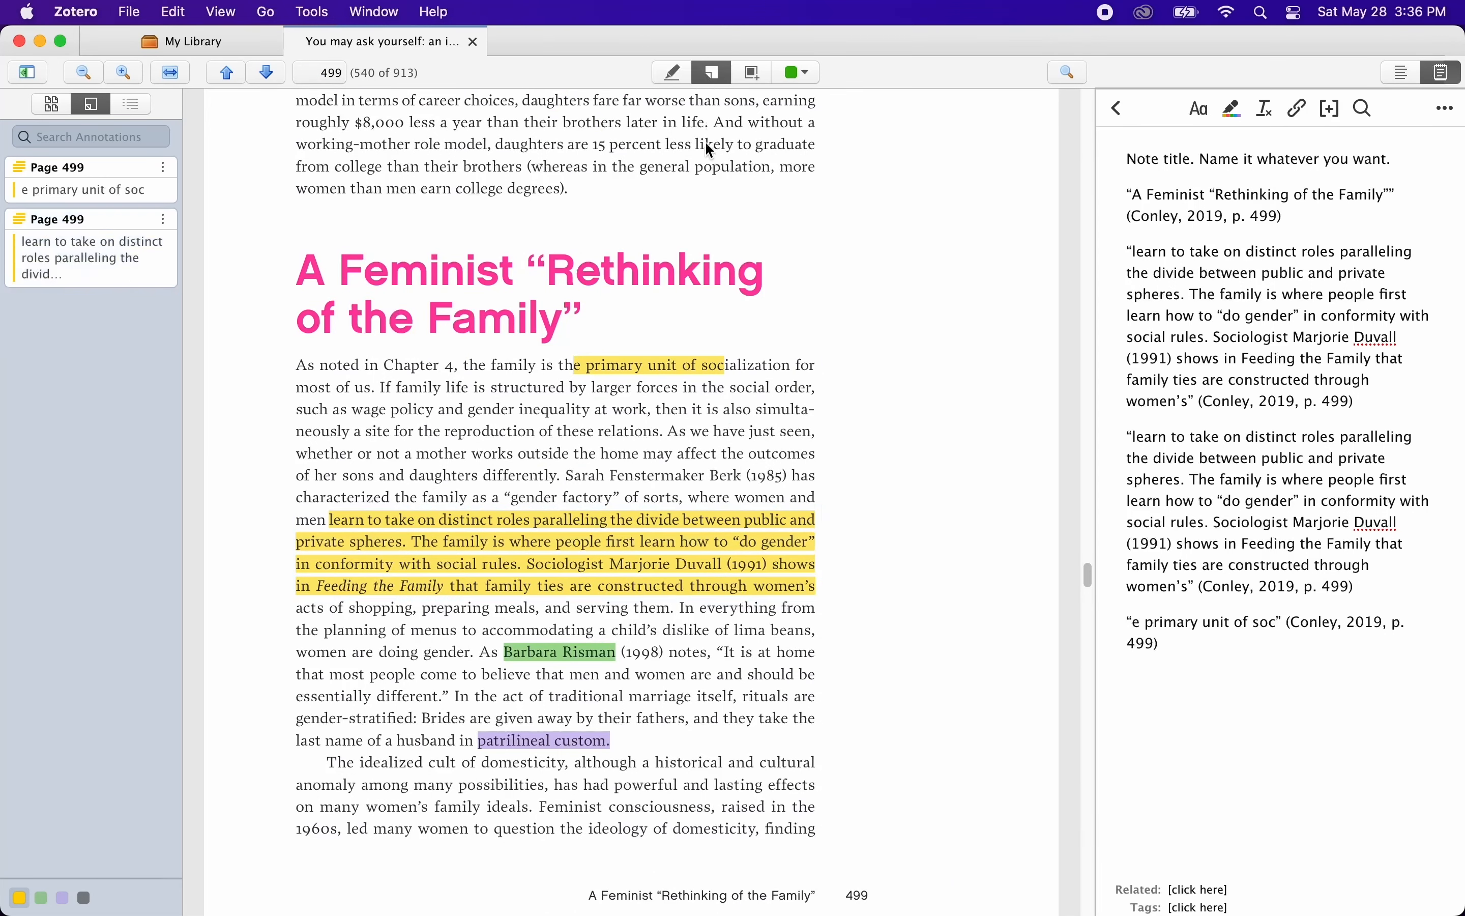
pyautogui.click(516, 534)
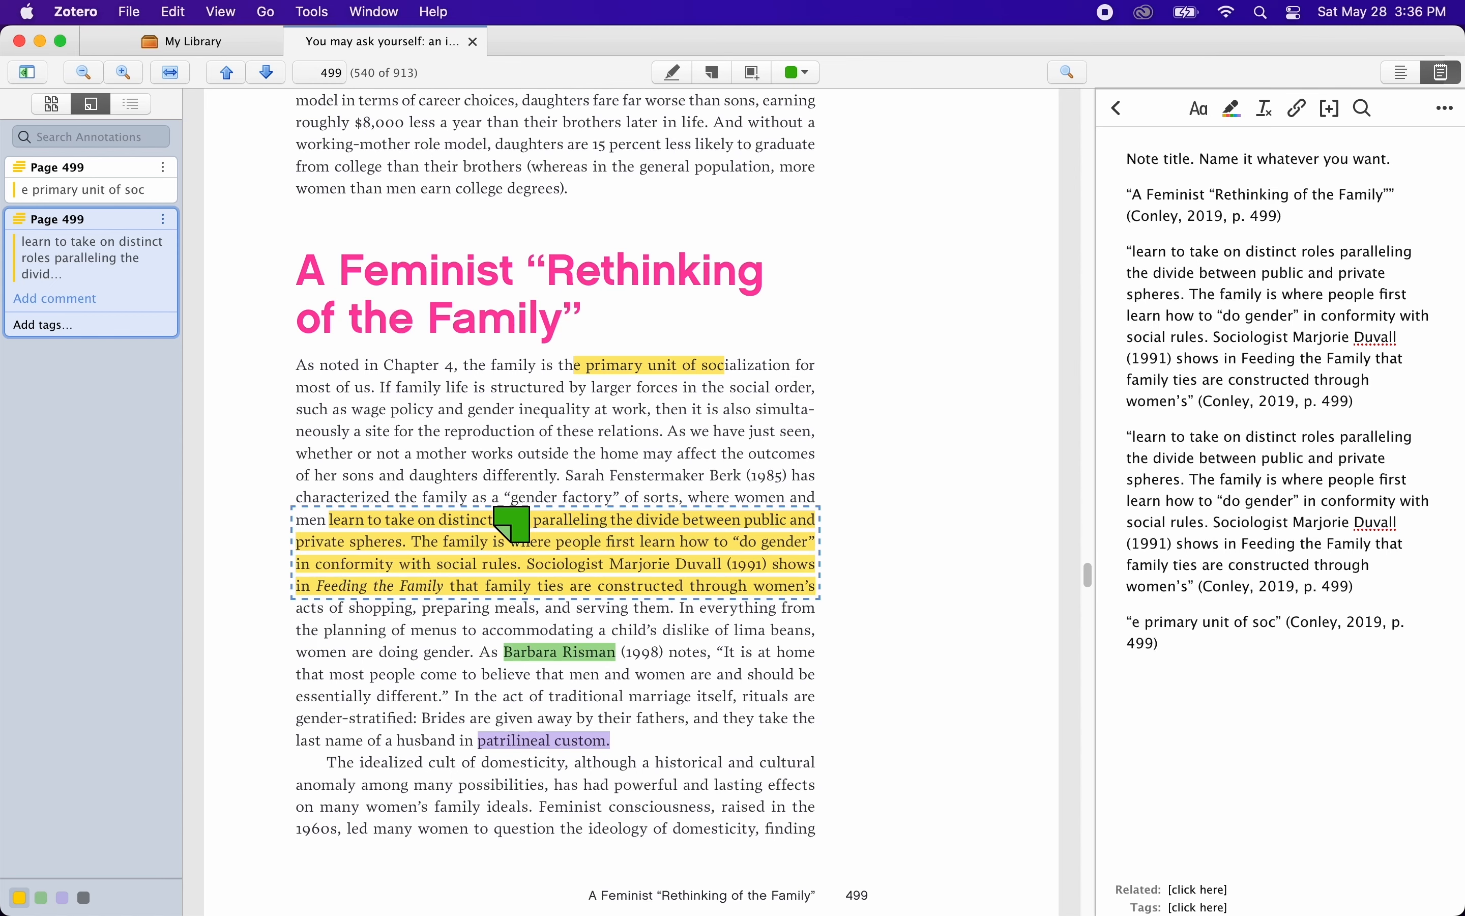
pyautogui.press('Delete')
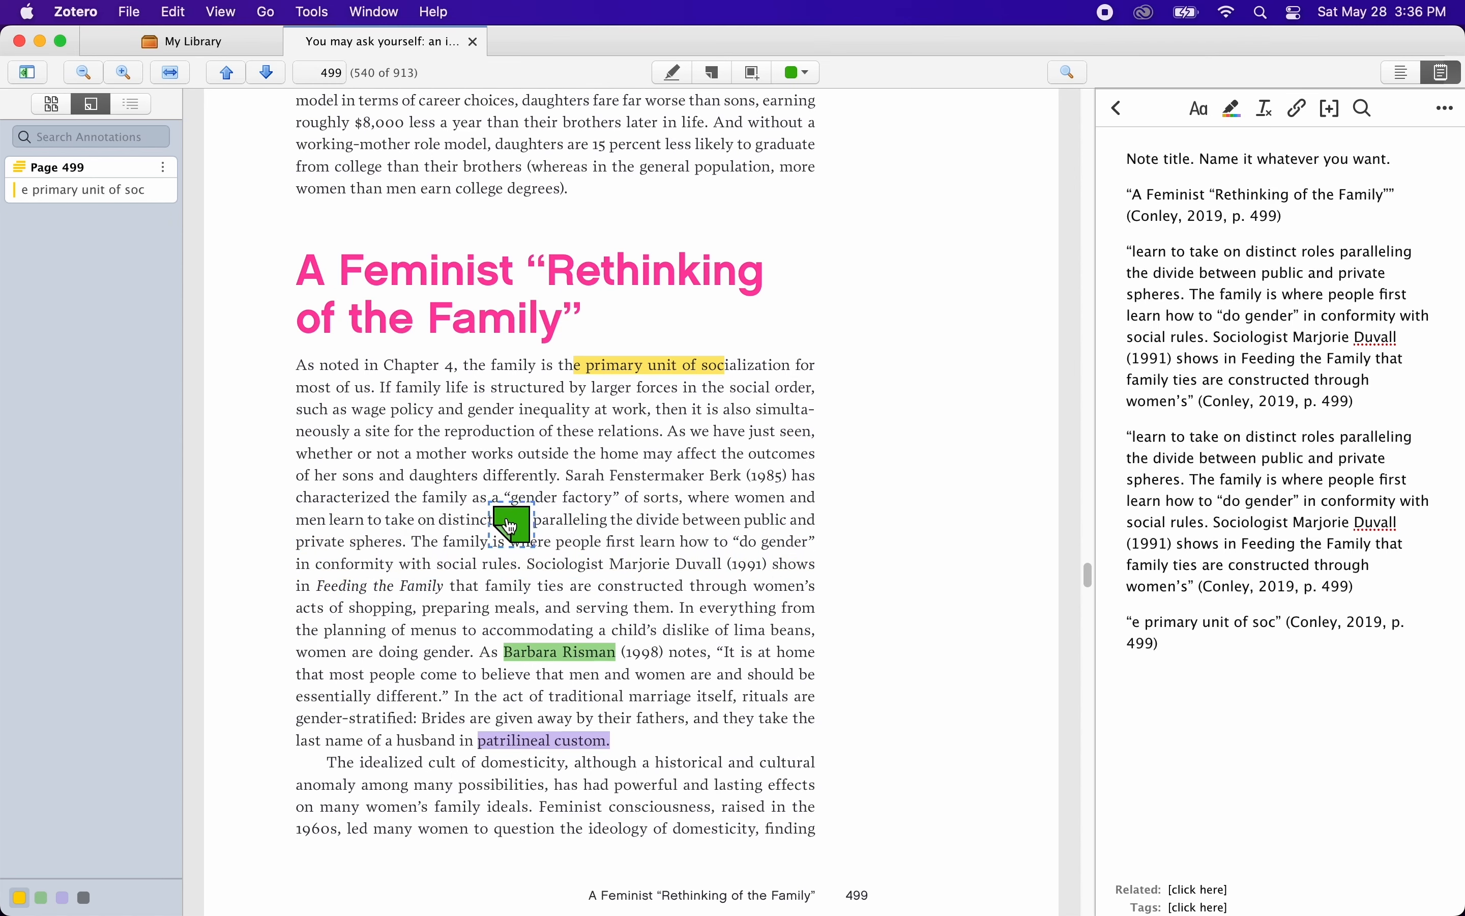
pyautogui.press('Delete')
# Step: Mark the "Civil Rights for Women" photo on page 500 with a purple area annotation
pyautogui.scroll(-10, 486, 529)
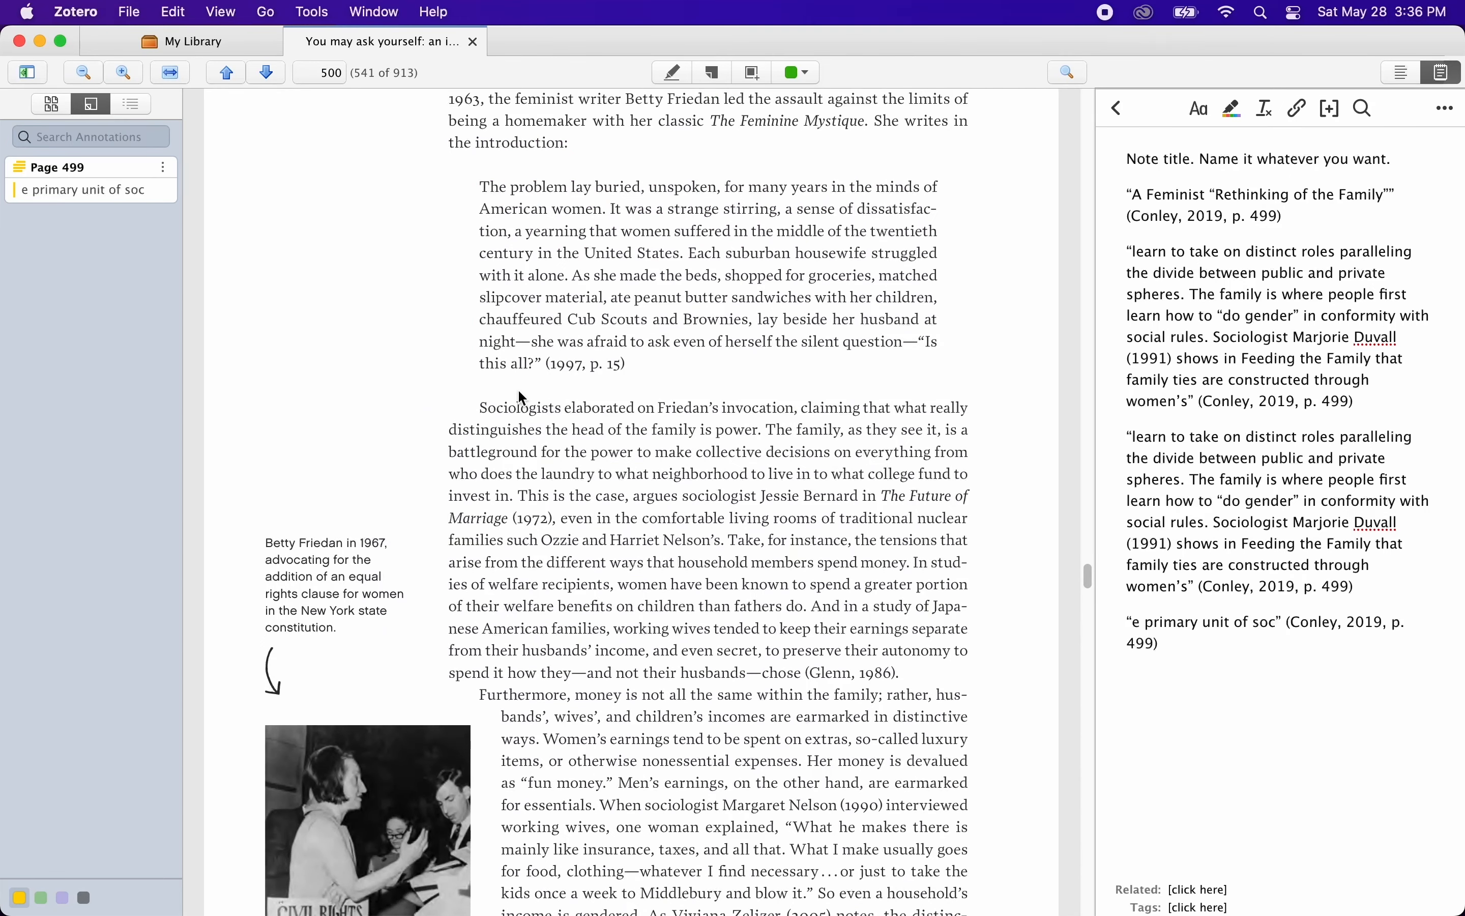
pyautogui.scroll(-3, 523, 397)
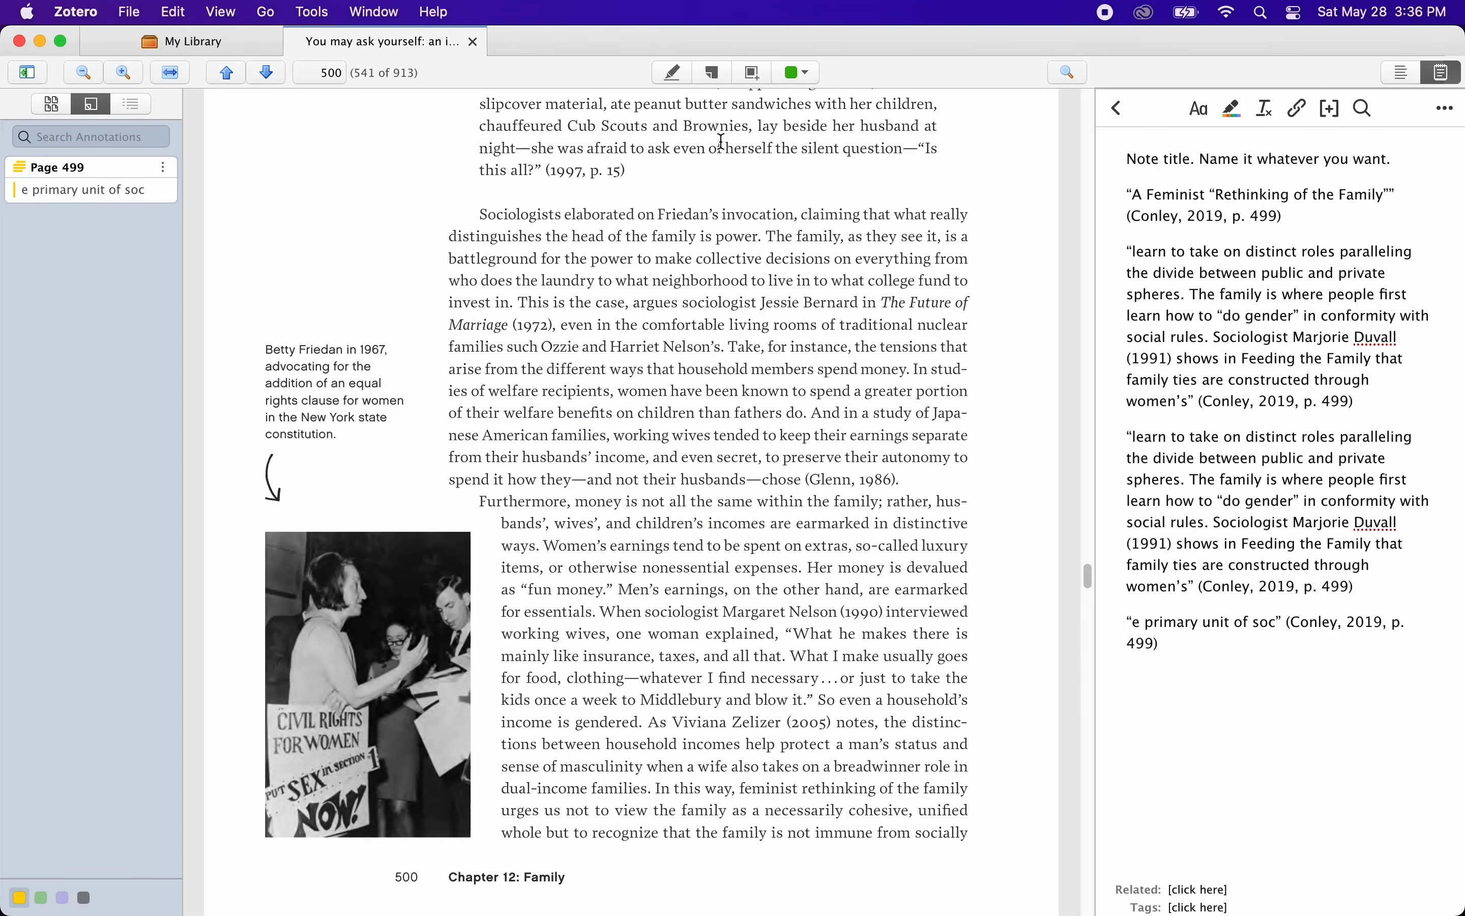
pyautogui.click(754, 73)
pyautogui.click(799, 74)
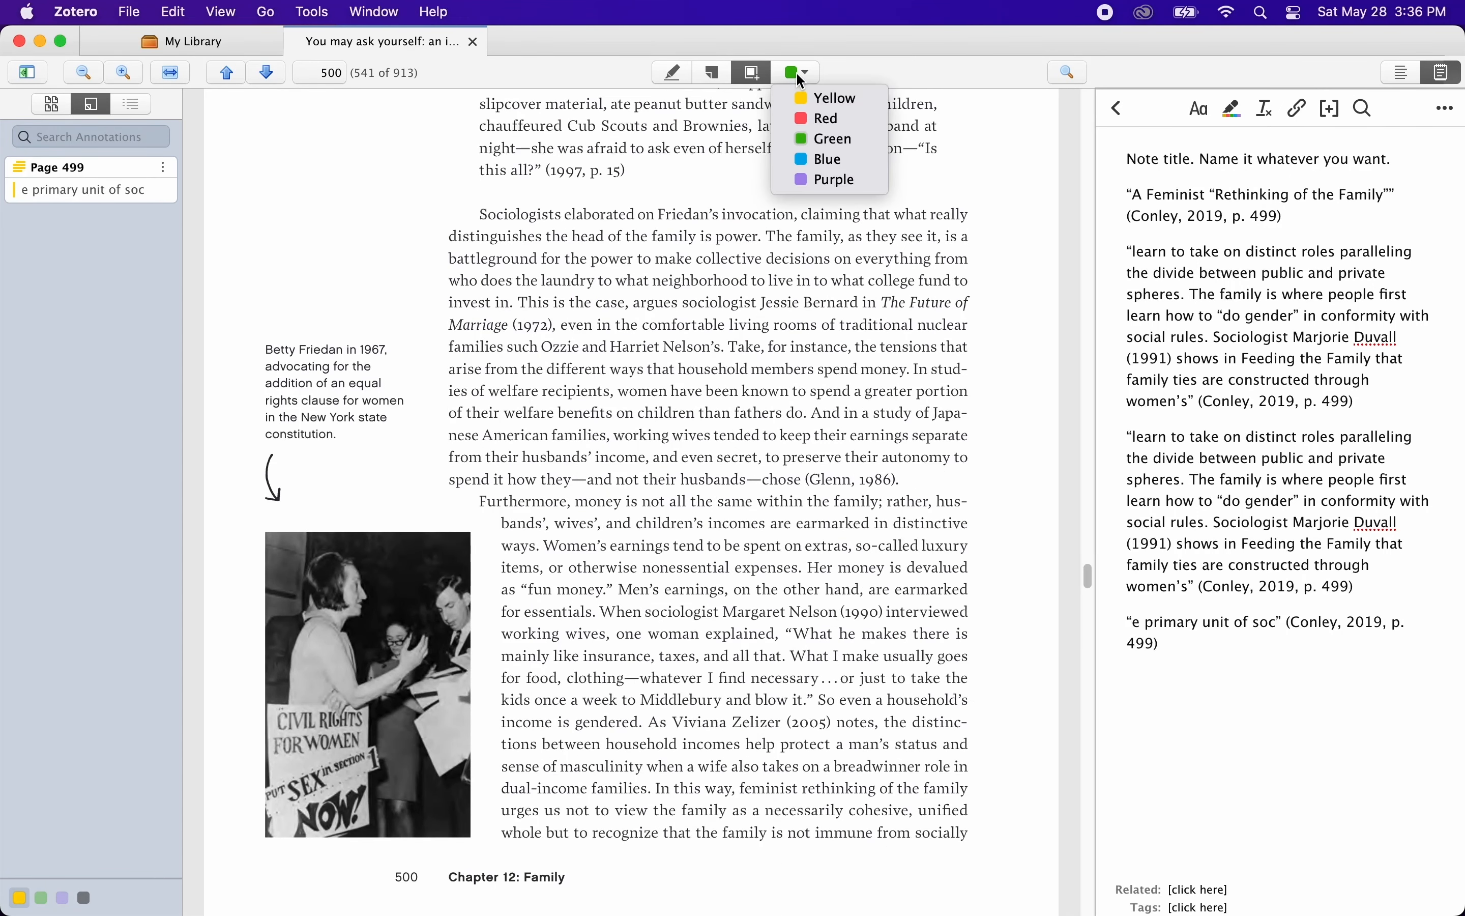
pyautogui.click(829, 180)
pyautogui.moveTo(255, 523); pyautogui.dragTo(480, 848)
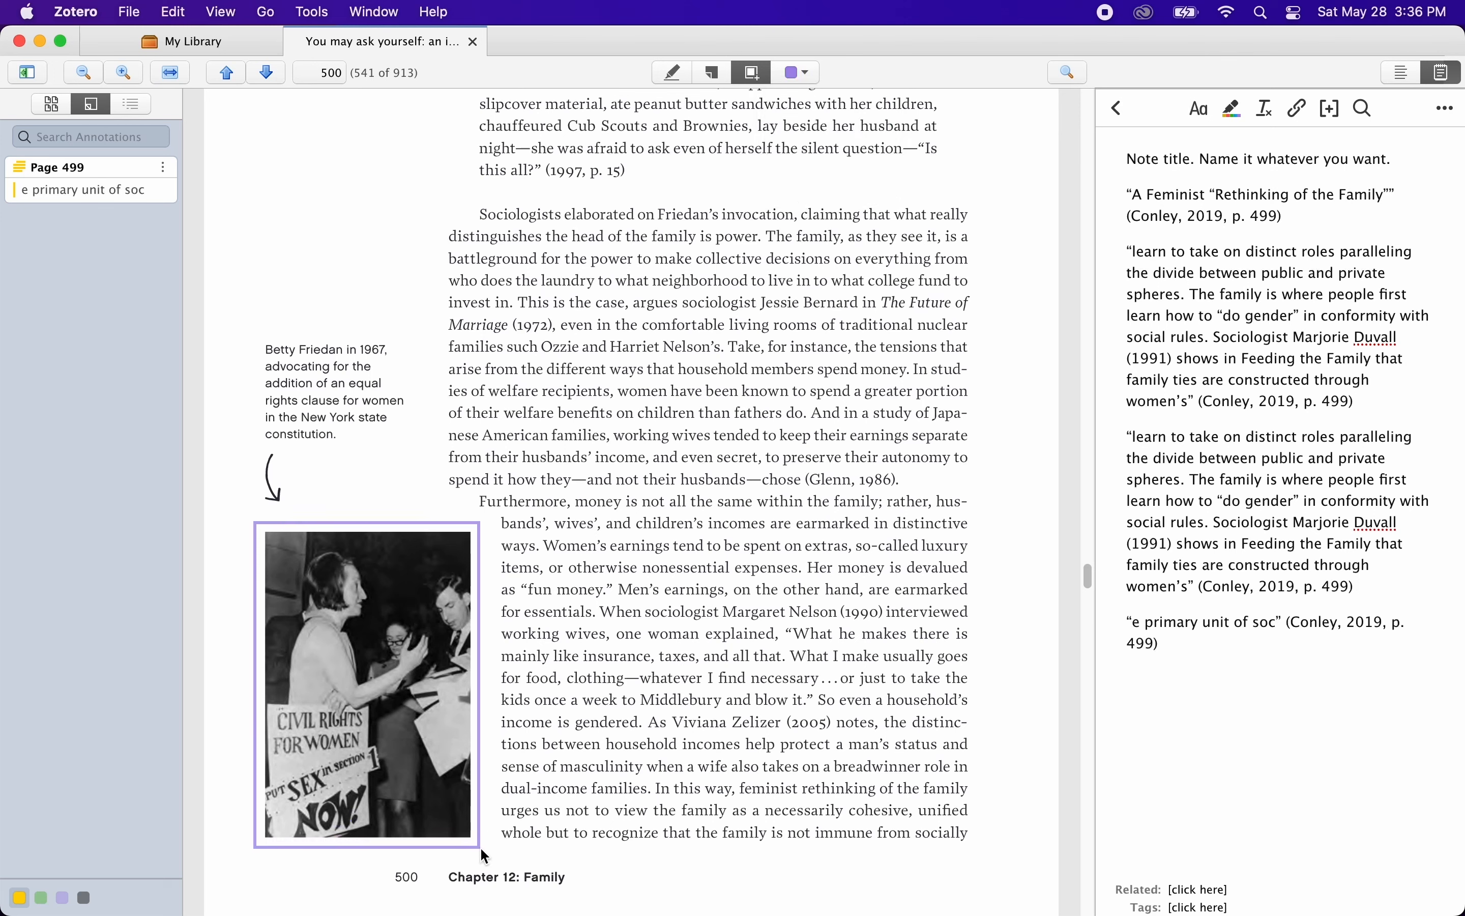
# Step: Add the page 500 photo's area annotation to the note and check its place above the "e primary unit of soc" quote
pyautogui.rightClick(408, 649)
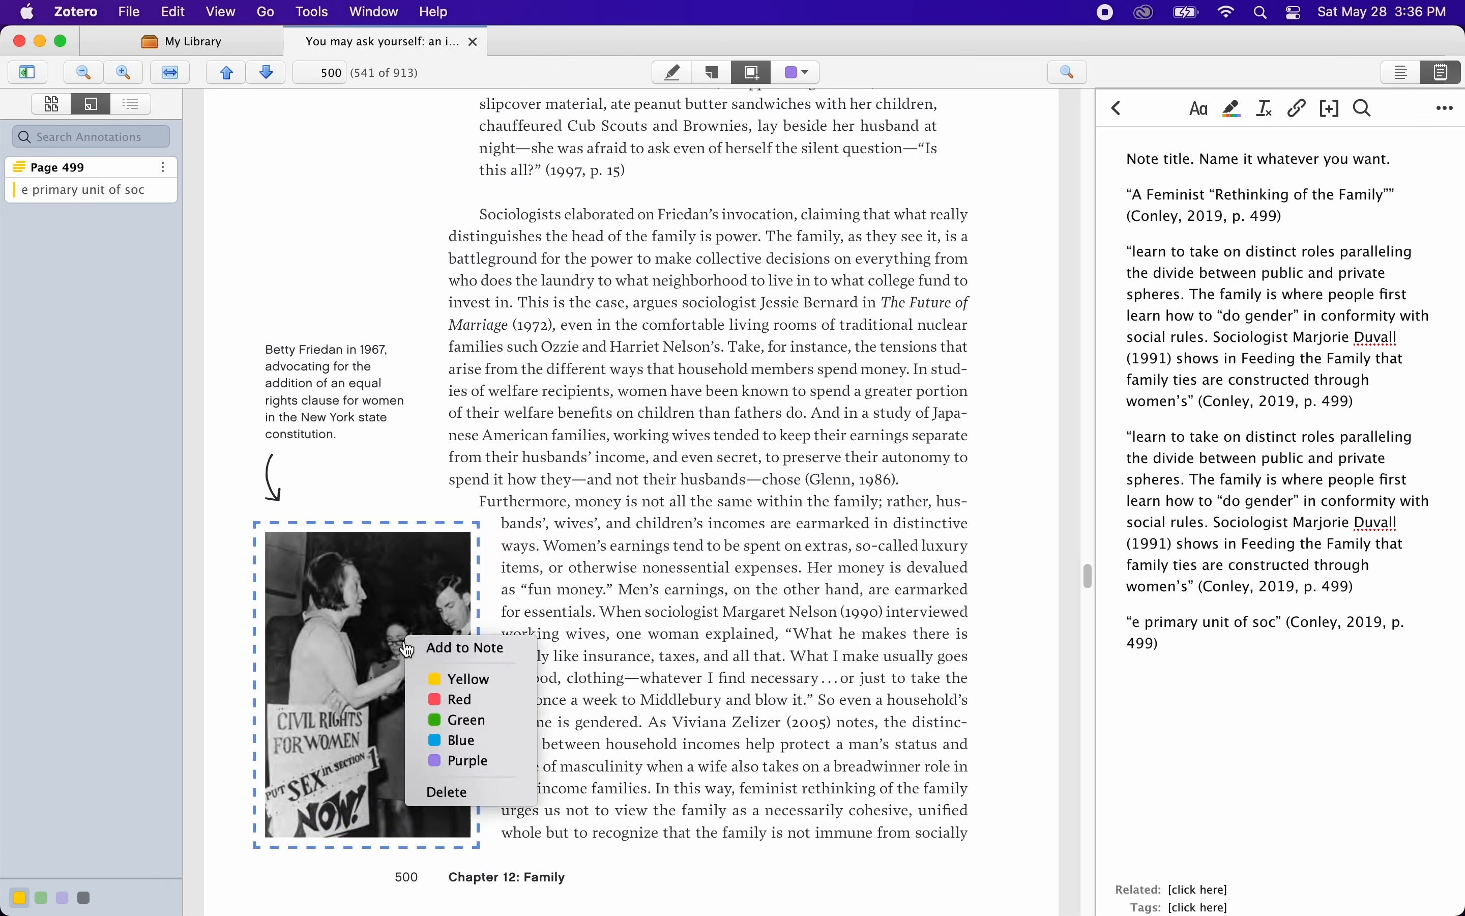
pyautogui.click(436, 648)
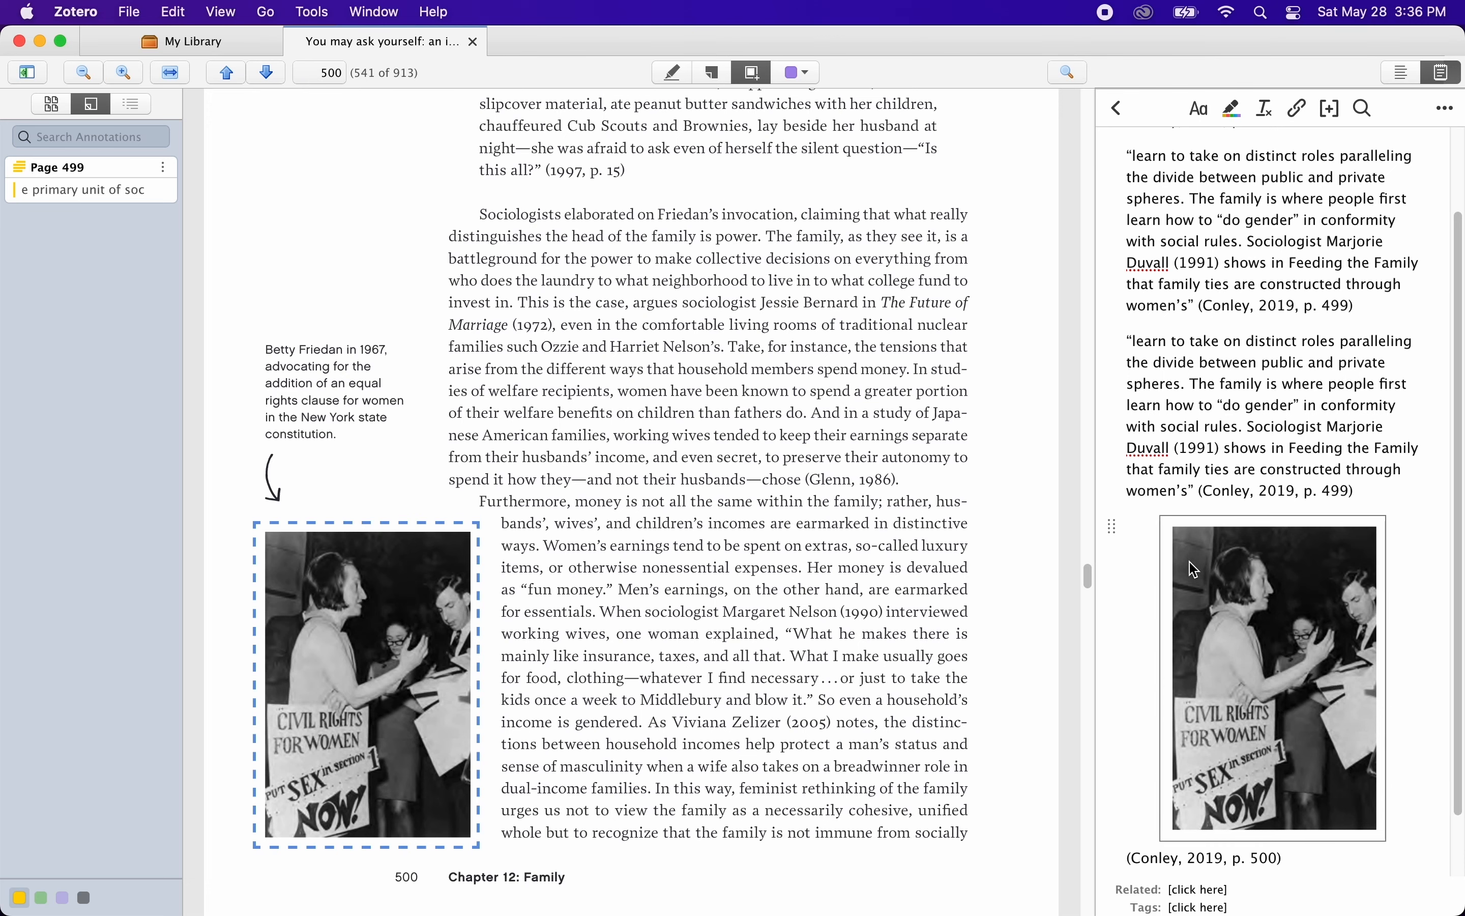
pyautogui.scroll(-2, 1194, 570)
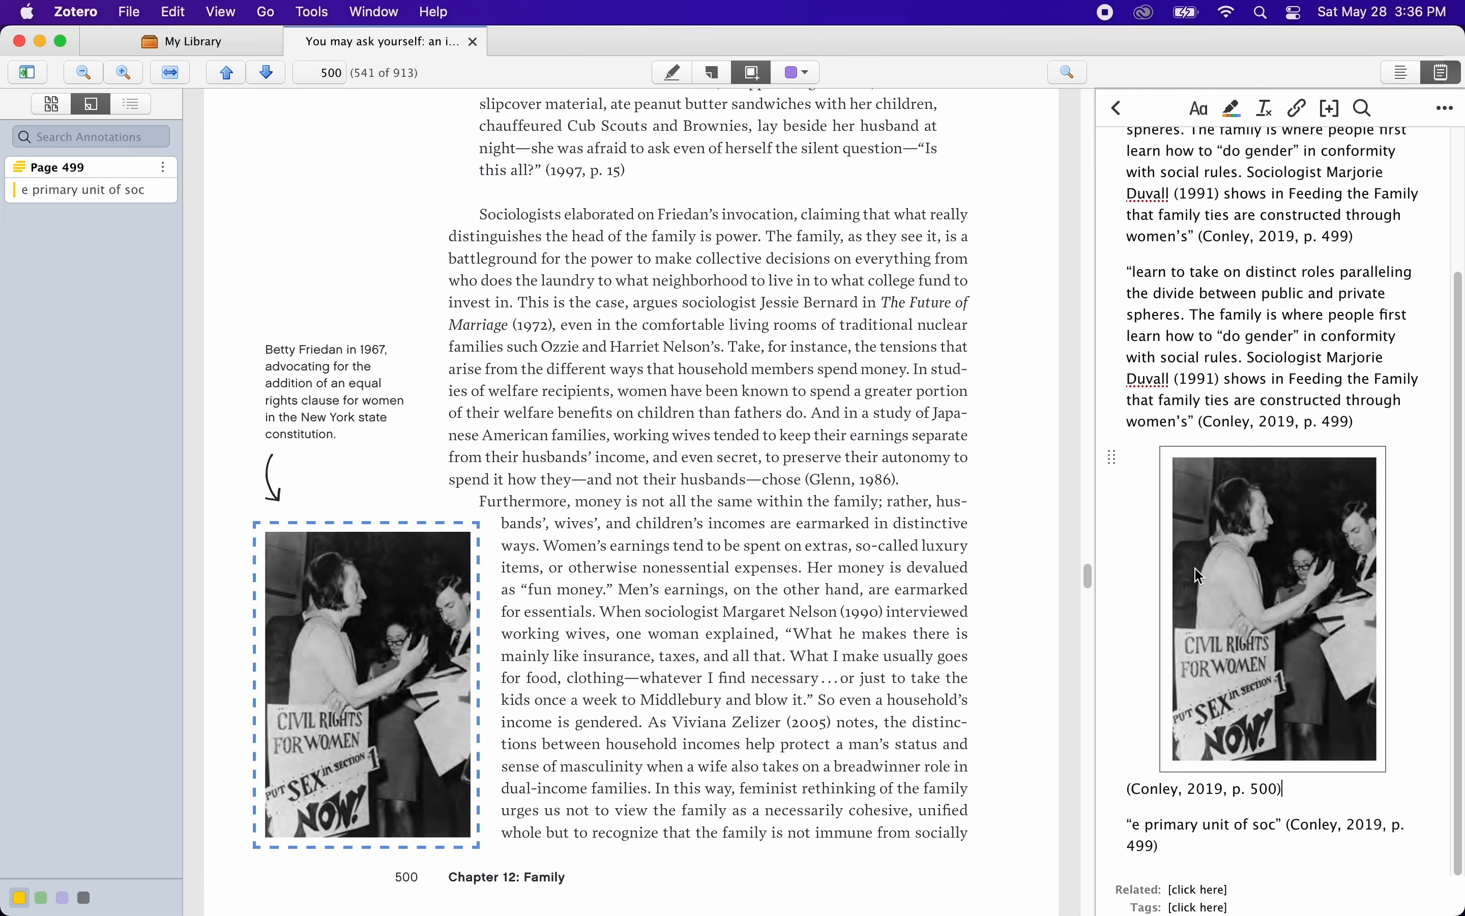
pyautogui.click(1224, 845)
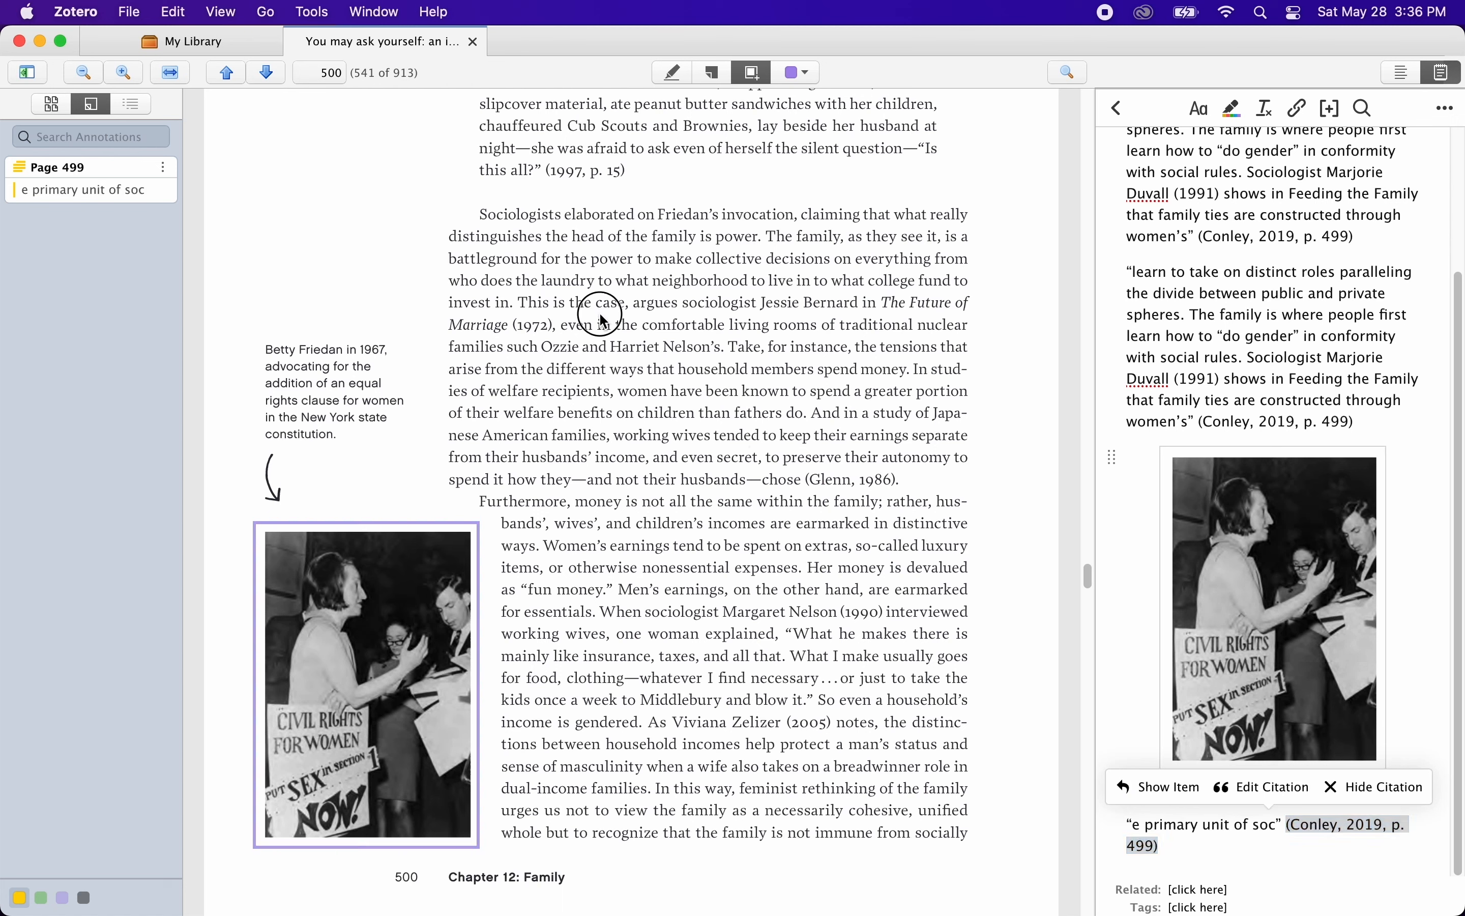
# Step: Highlight the words starting "This is the case, argues sociologist" on page 500 in purple and insert them between the note's two "learn to take" quotes
pyautogui.click(667, 74)
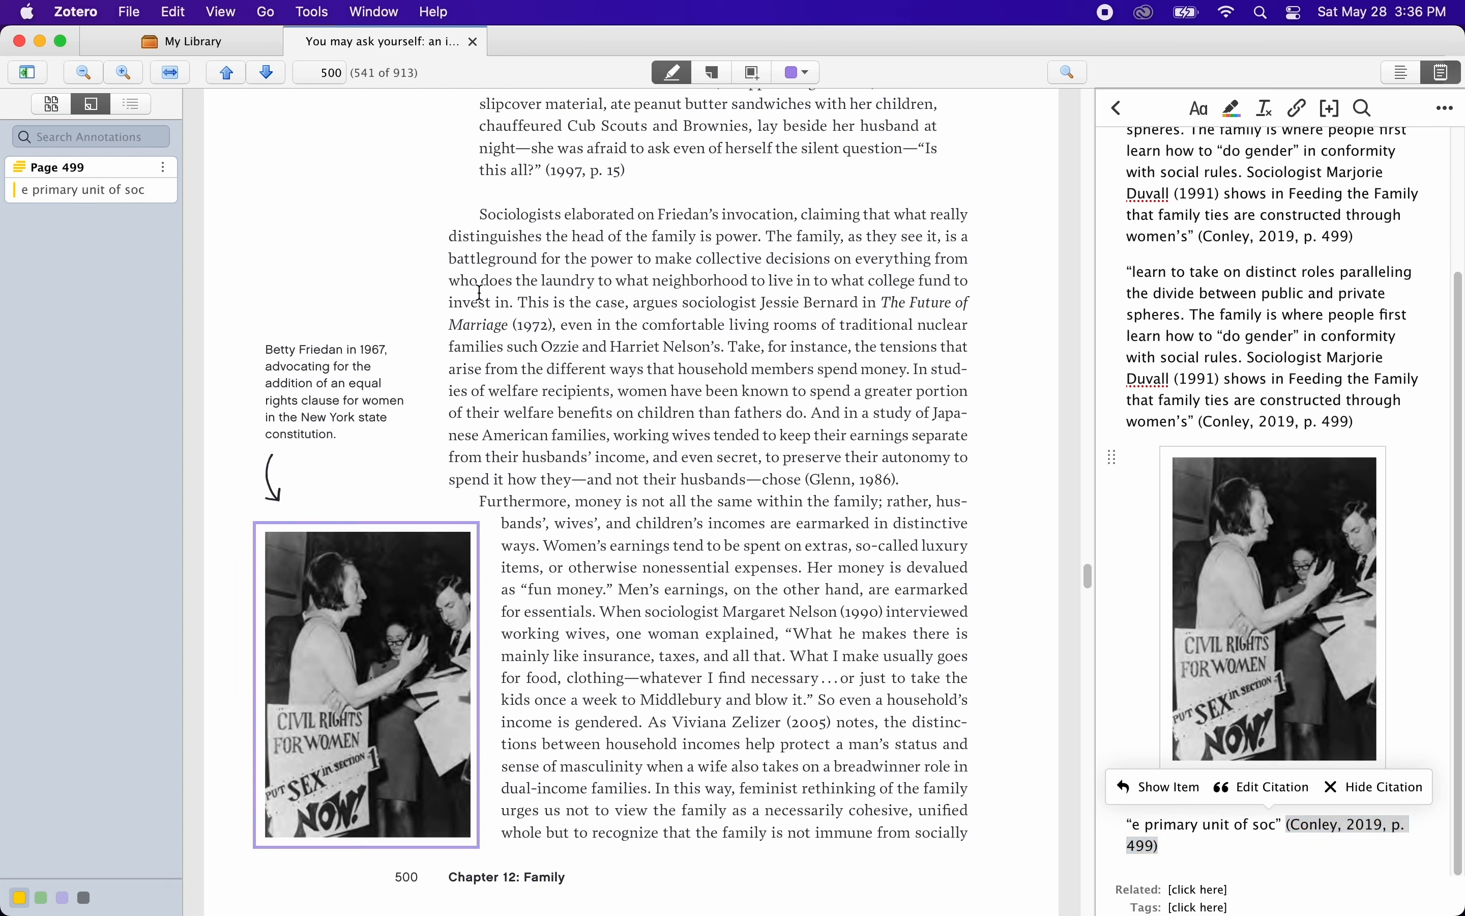
pyautogui.moveTo(519, 302)
pyautogui.mouseDown()
pyautogui.moveTo(876, 309)
pyautogui.moveTo(850, 307)
pyautogui.moveTo(1138, 268)
pyautogui.moveTo(1160, 239)
pyautogui.moveTo(1181, 255)
pyautogui.mouseUp()
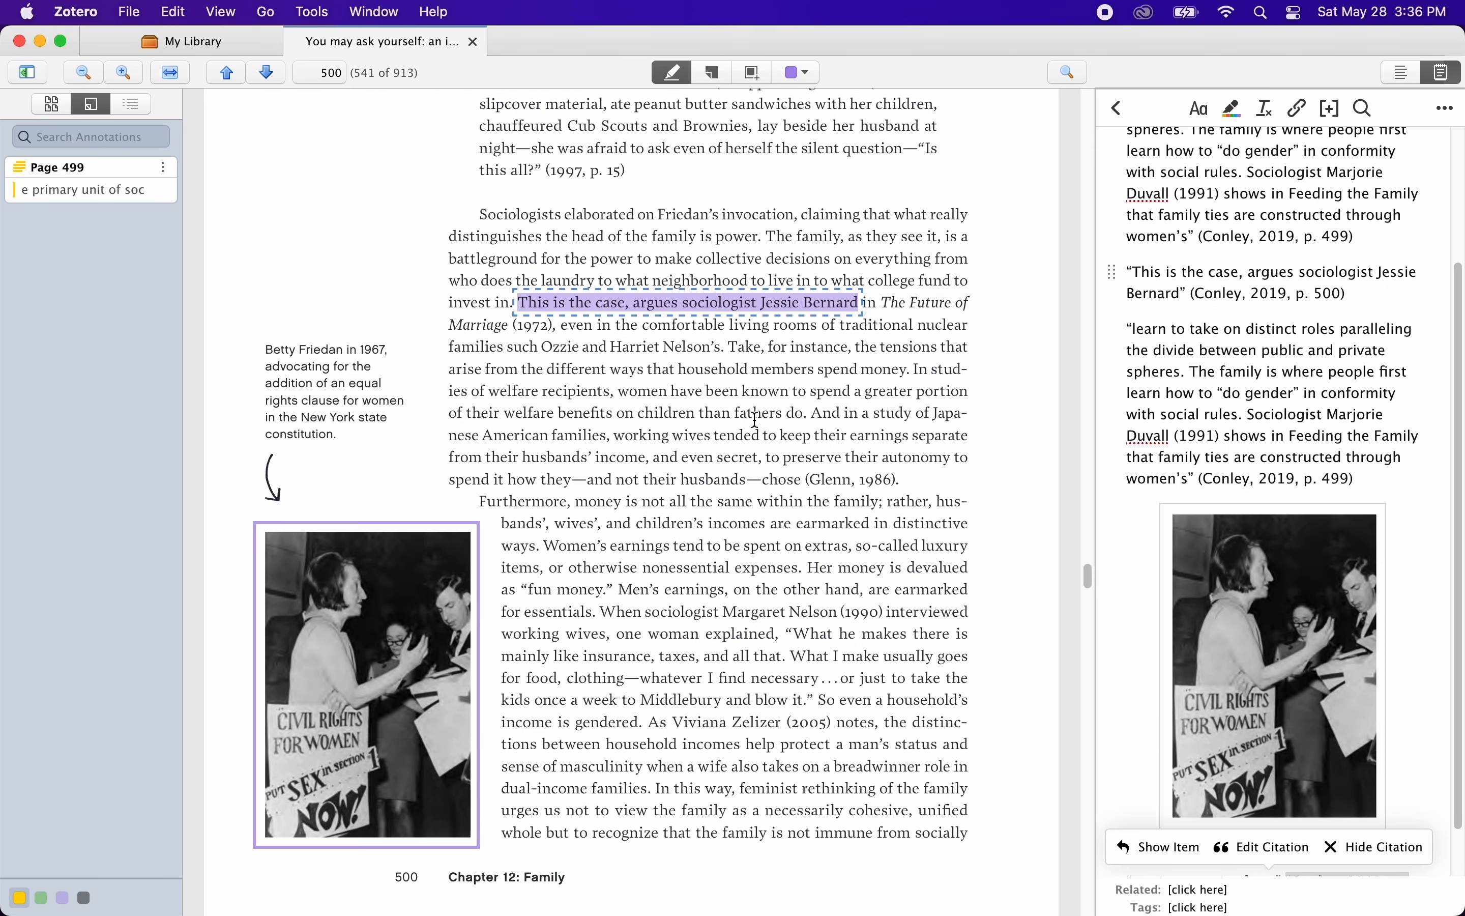
pyautogui.scroll(5, 725, 414)
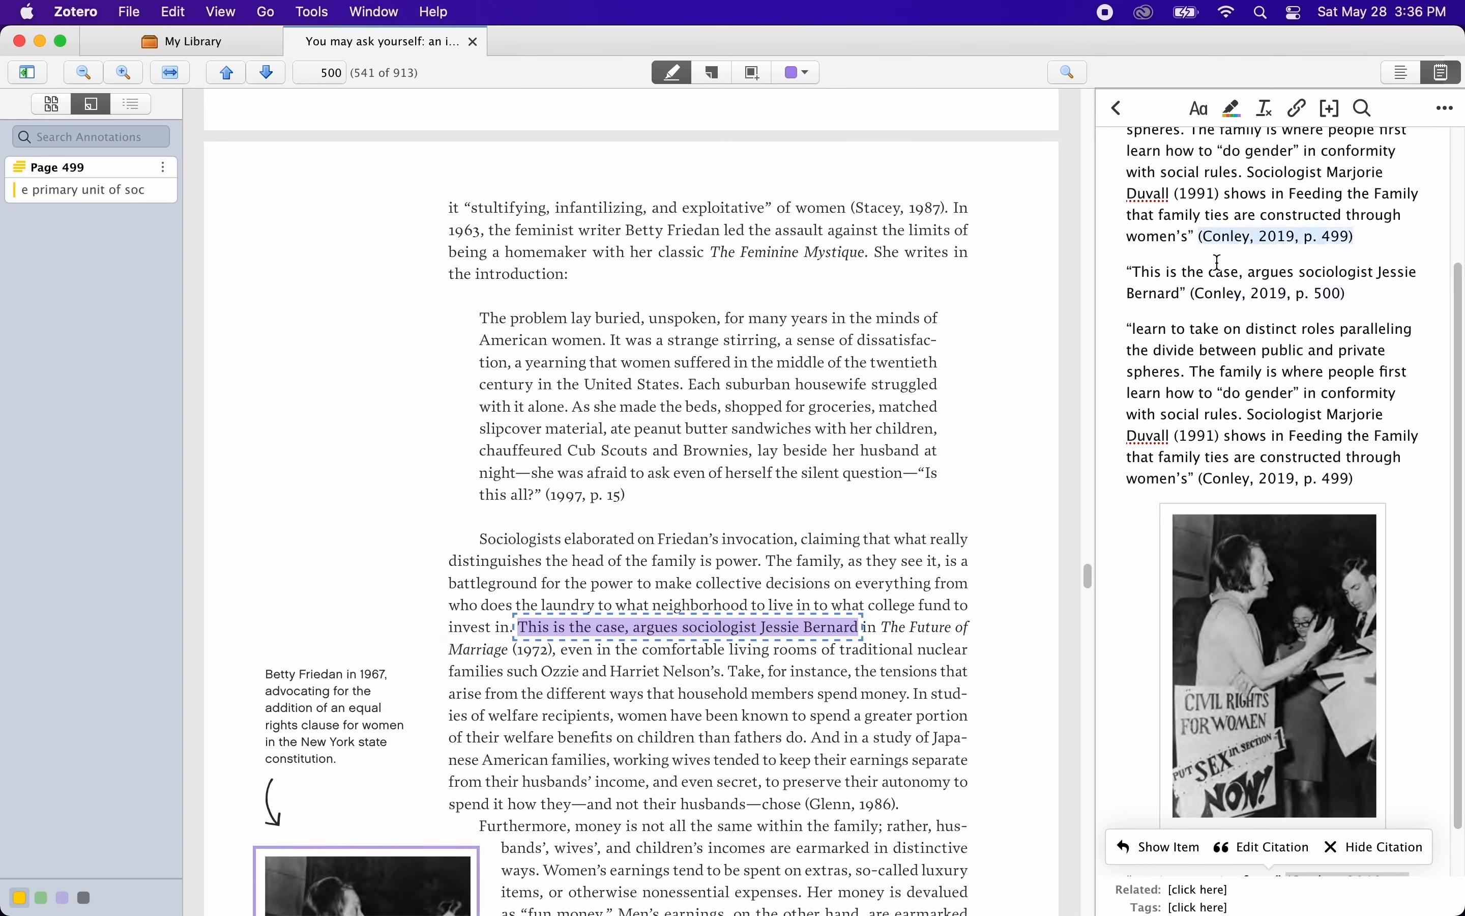
# Step: Replace the note's title with "Test Note" and show the heading quote's source on its page
pyautogui.scroll(3, 1223, 243)
pyautogui.moveTo(1402, 158); pyautogui.dragTo(1120, 152)
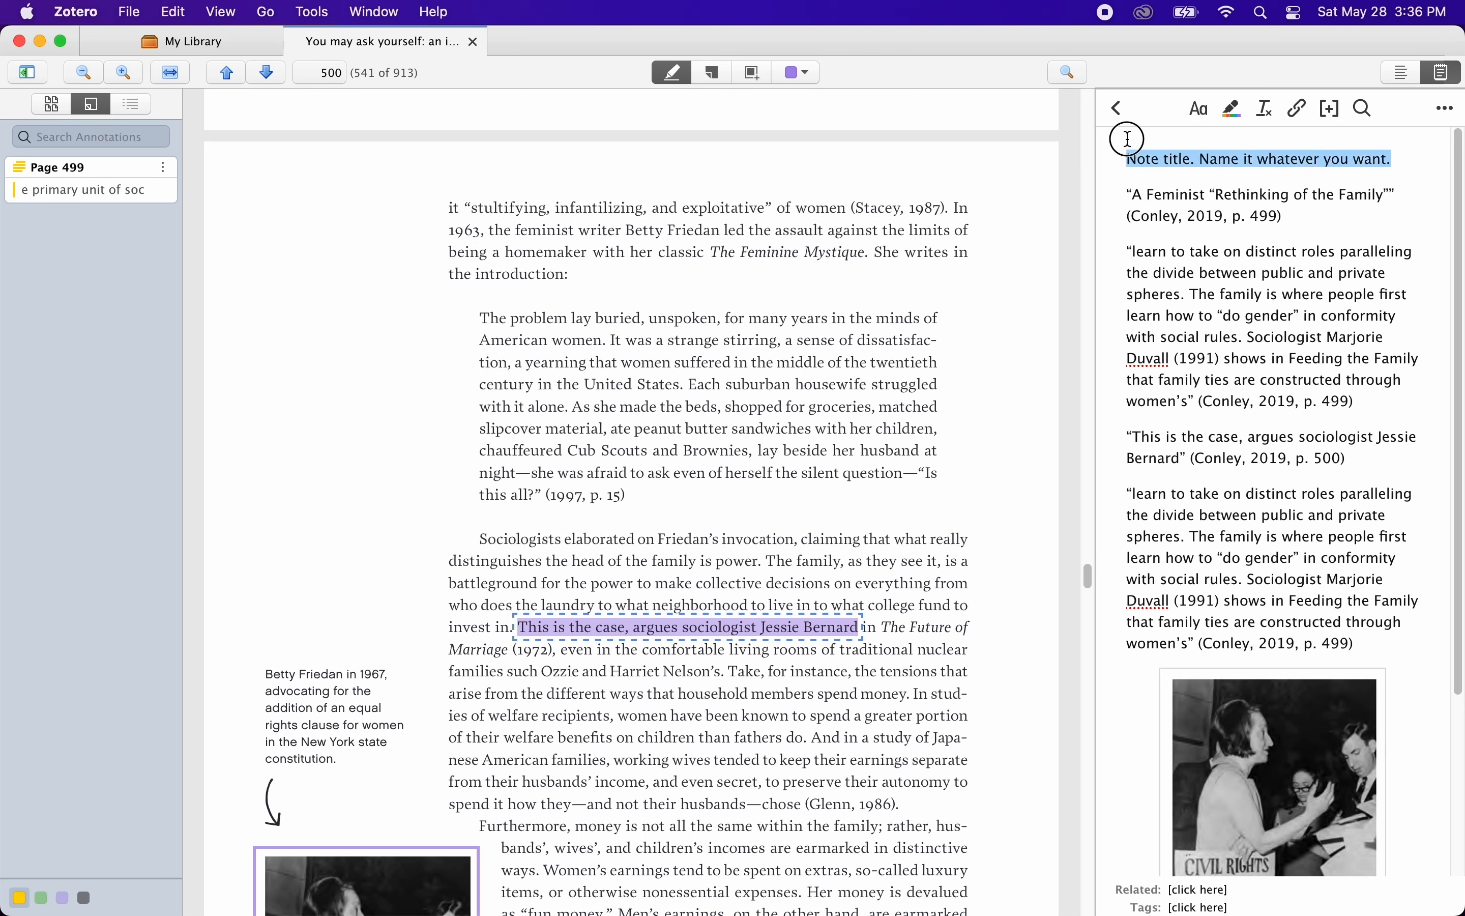
pyautogui.write('Test Note')
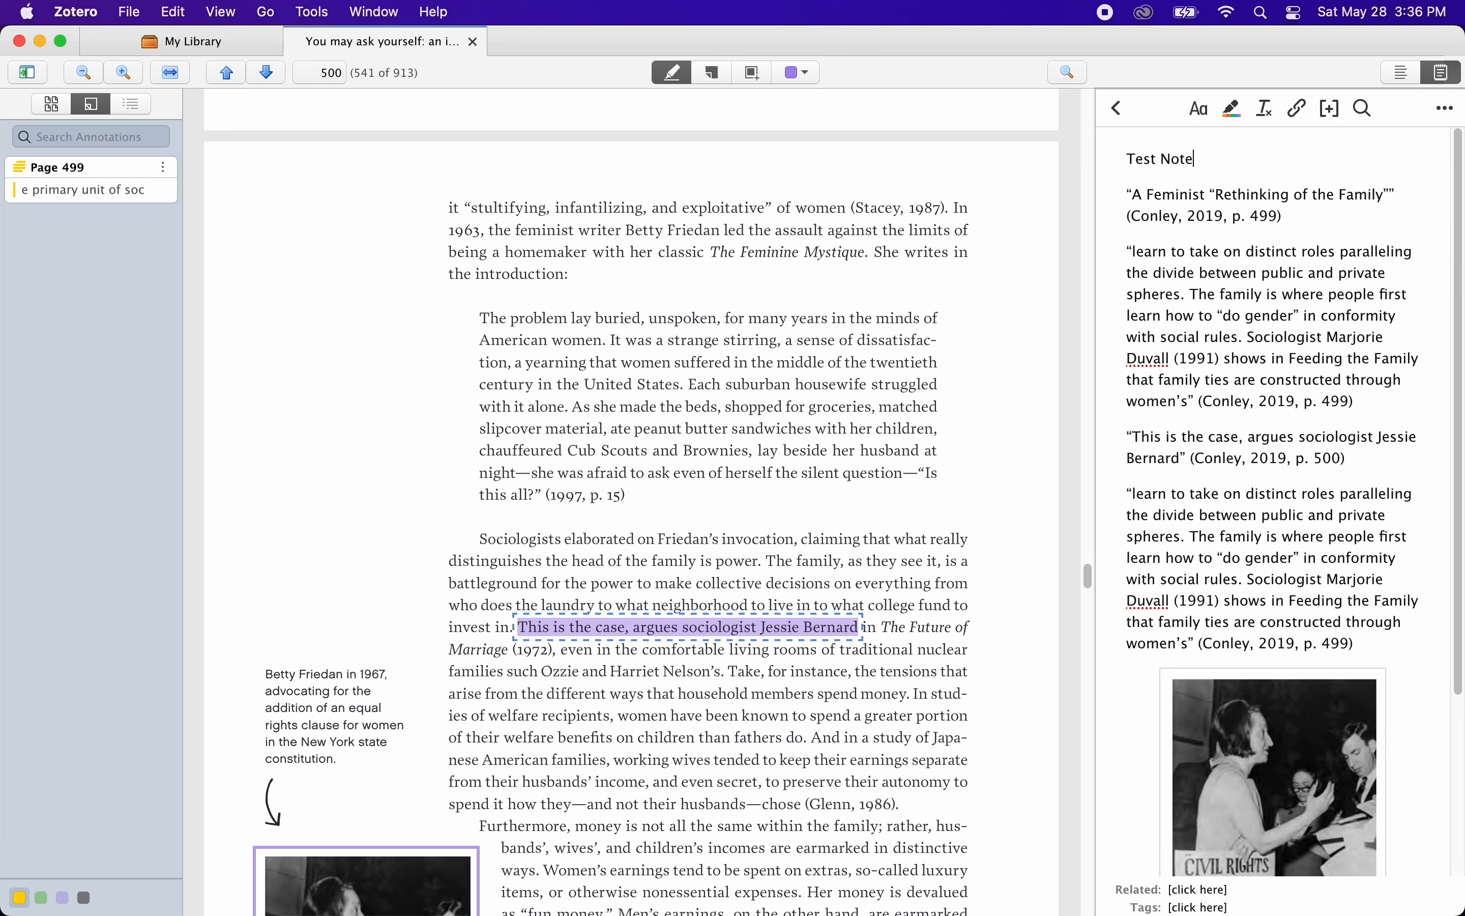
pyautogui.click(1217, 194)
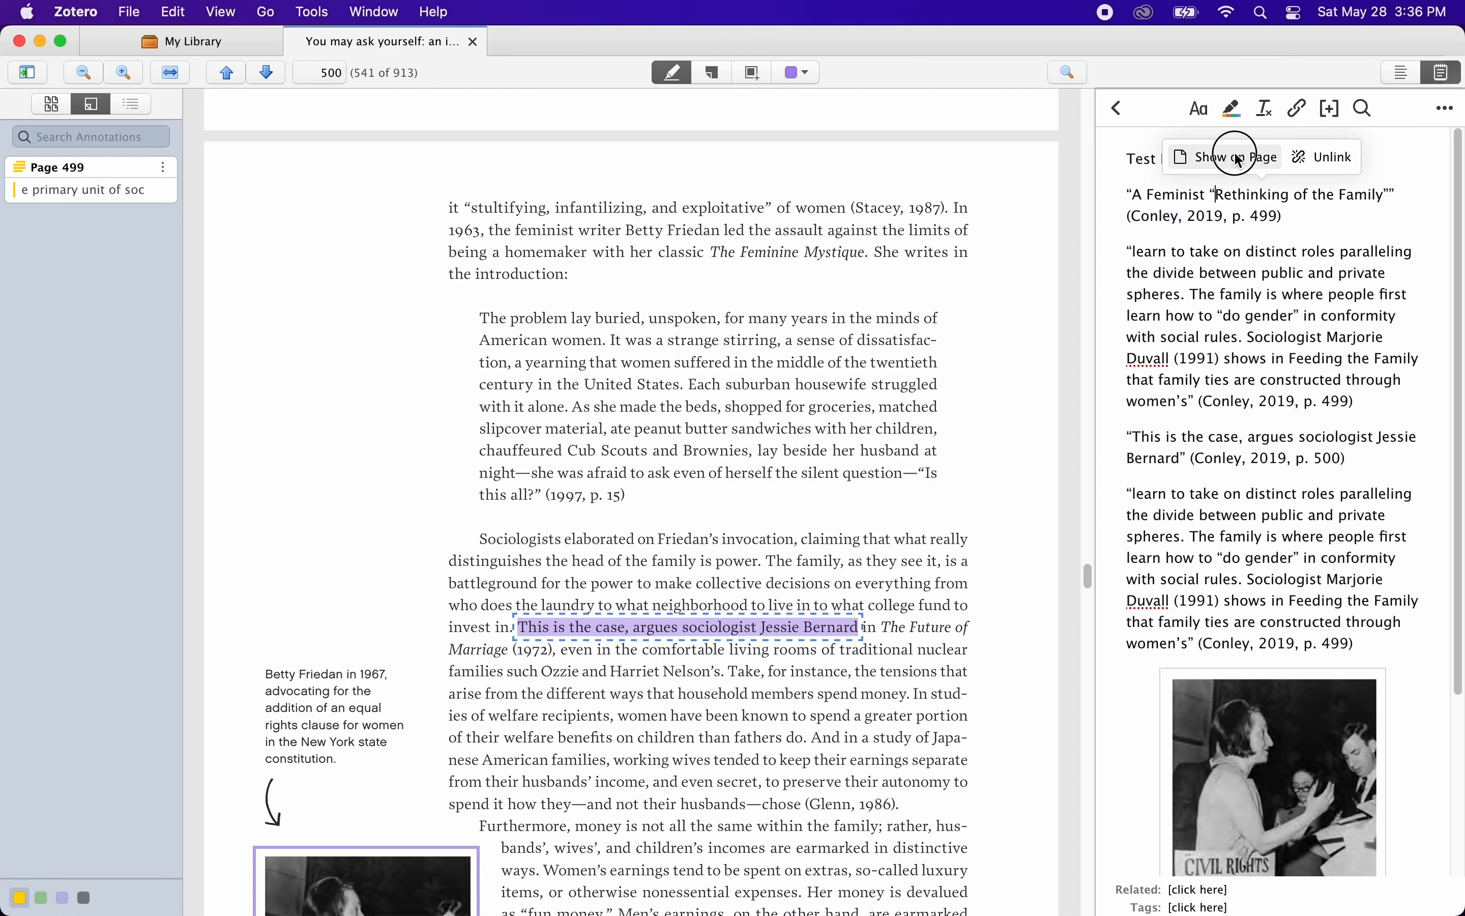
pyautogui.click(1229, 158)
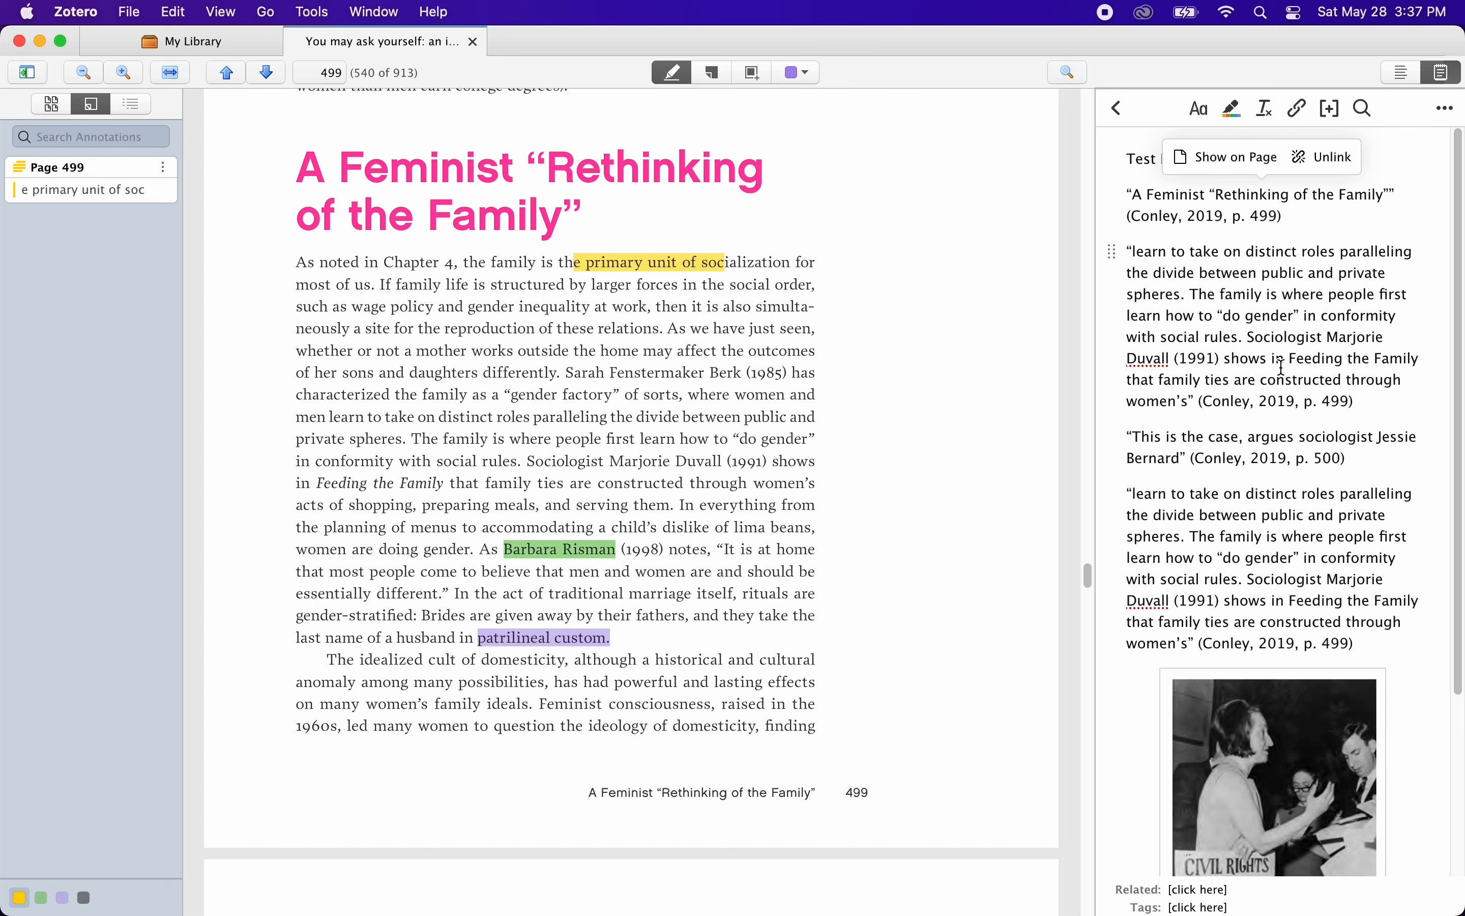
# Step: Add the comment "This is pretty interesting and could be useful to my project!" on a new line below the first "learn to take" quote
pyautogui.click(1389, 410)
pyautogui.press('Return')
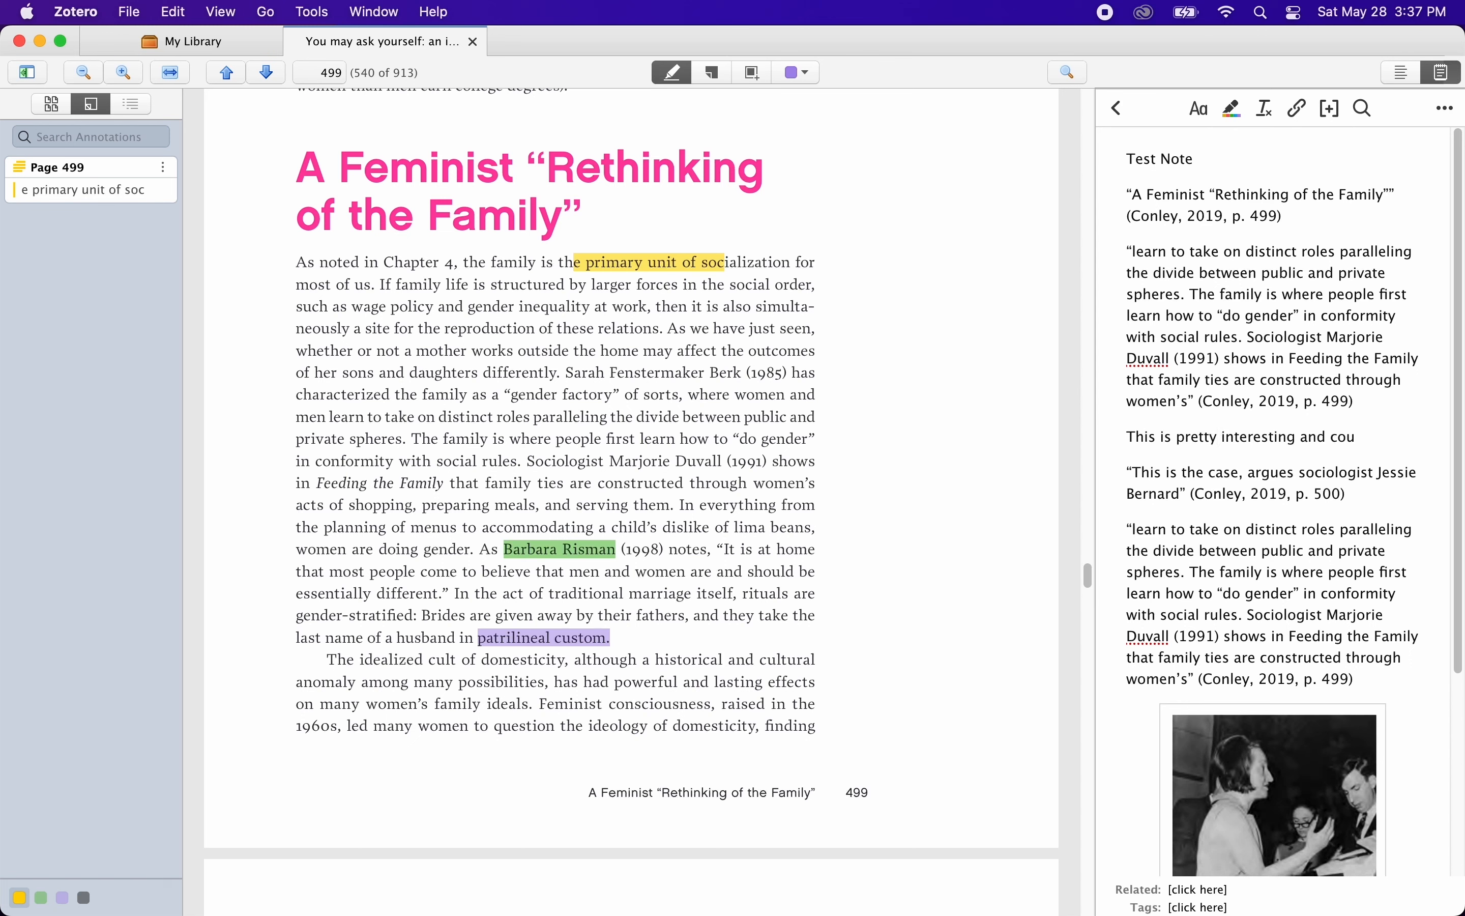
pyautogui.write('This is pretty interesting and could be useful to my project!')
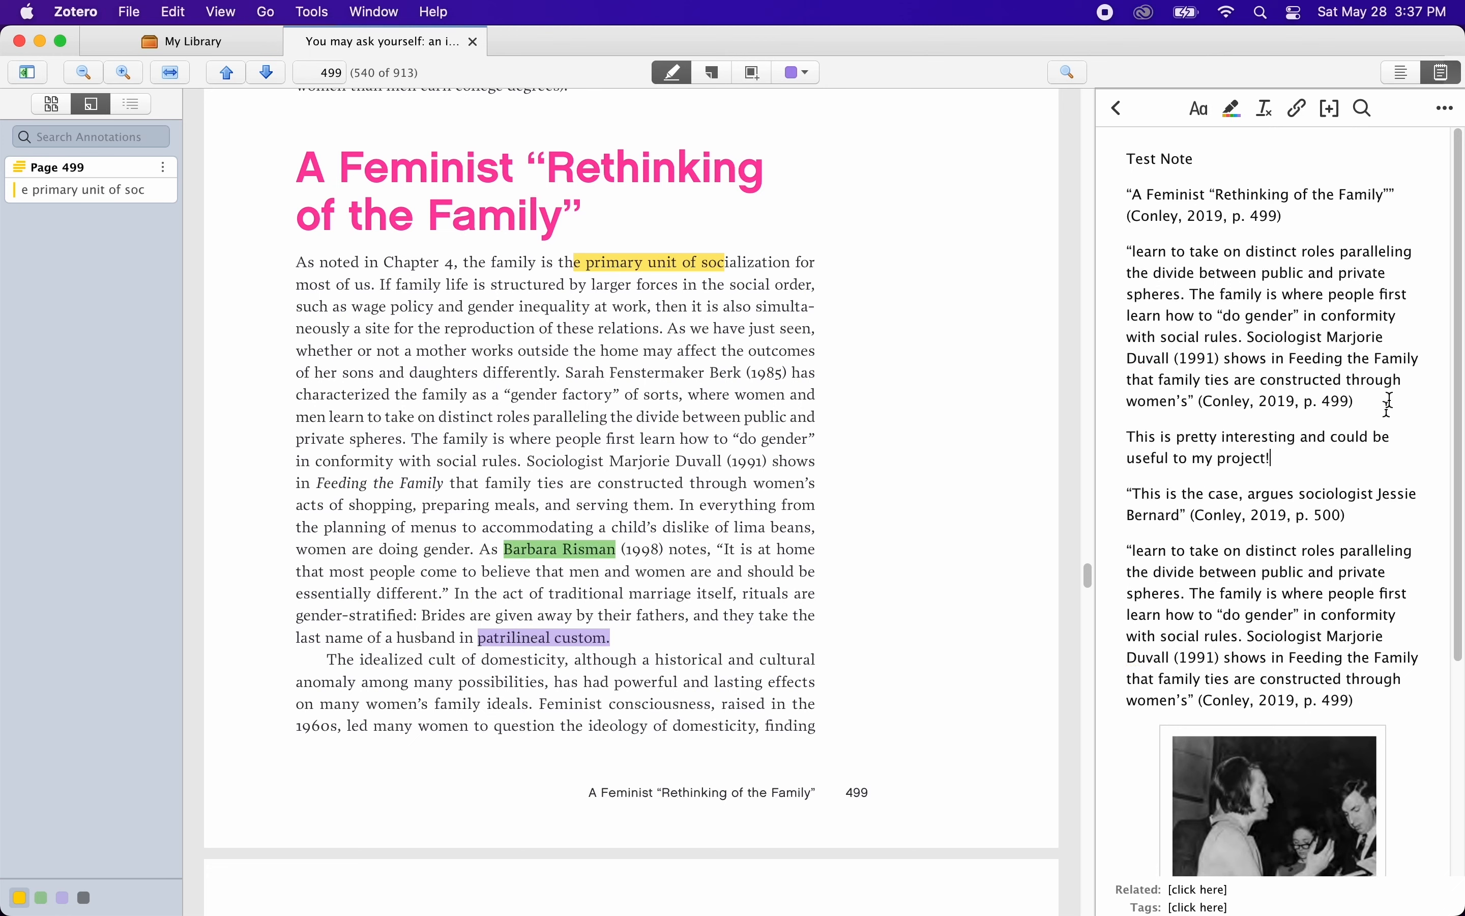
# Step: Make the "This is pretty interesting" comment bold and open the note's highlight colours and text formatting options
pyautogui.moveTo(1297, 458); pyautogui.dragTo(1096, 438)
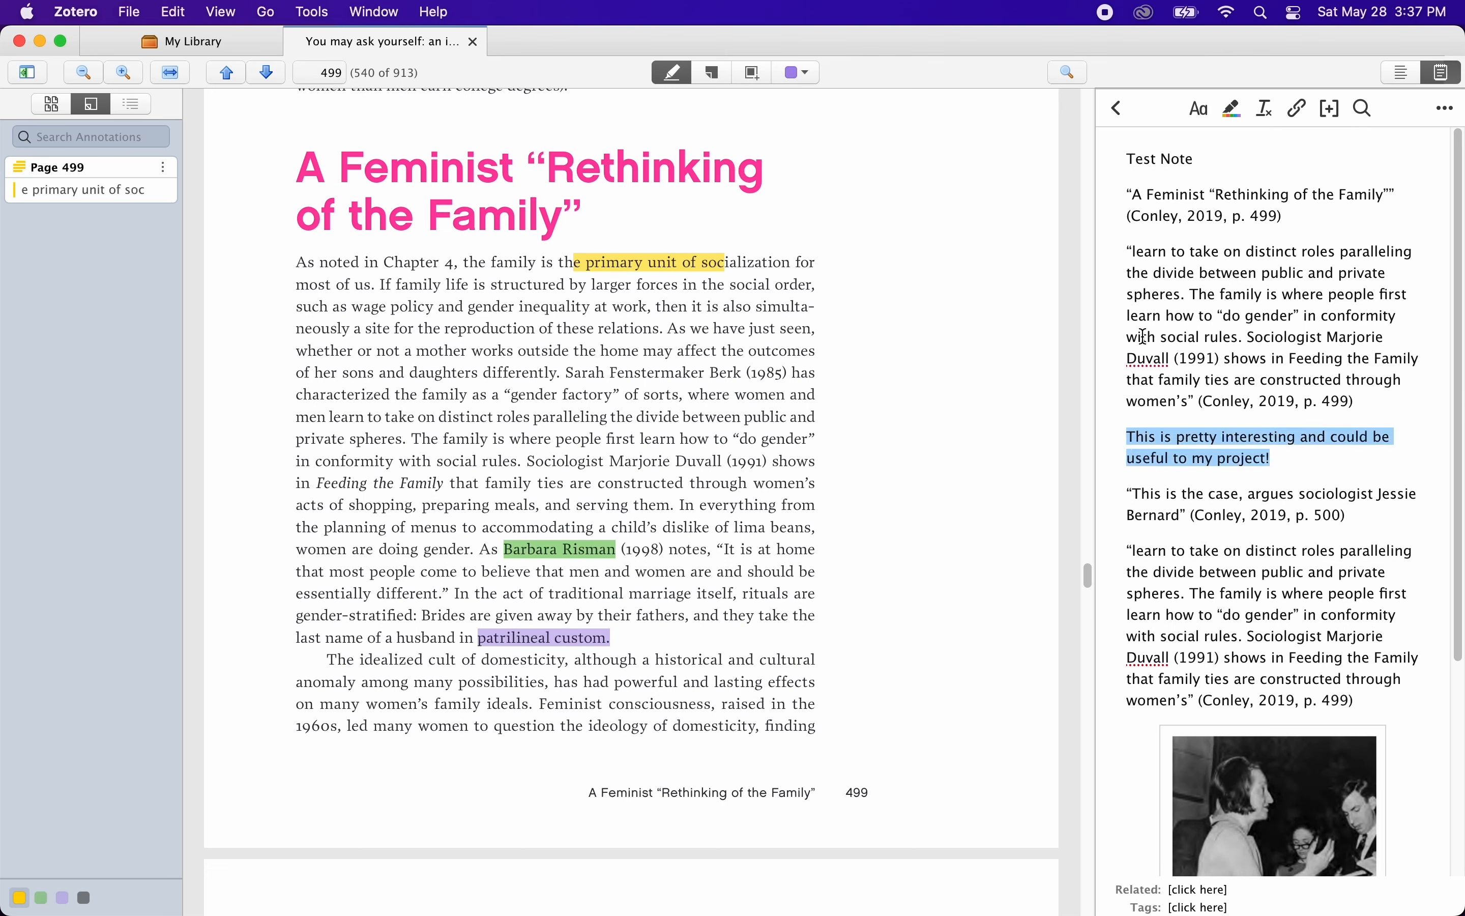
pyautogui.press('super+v')
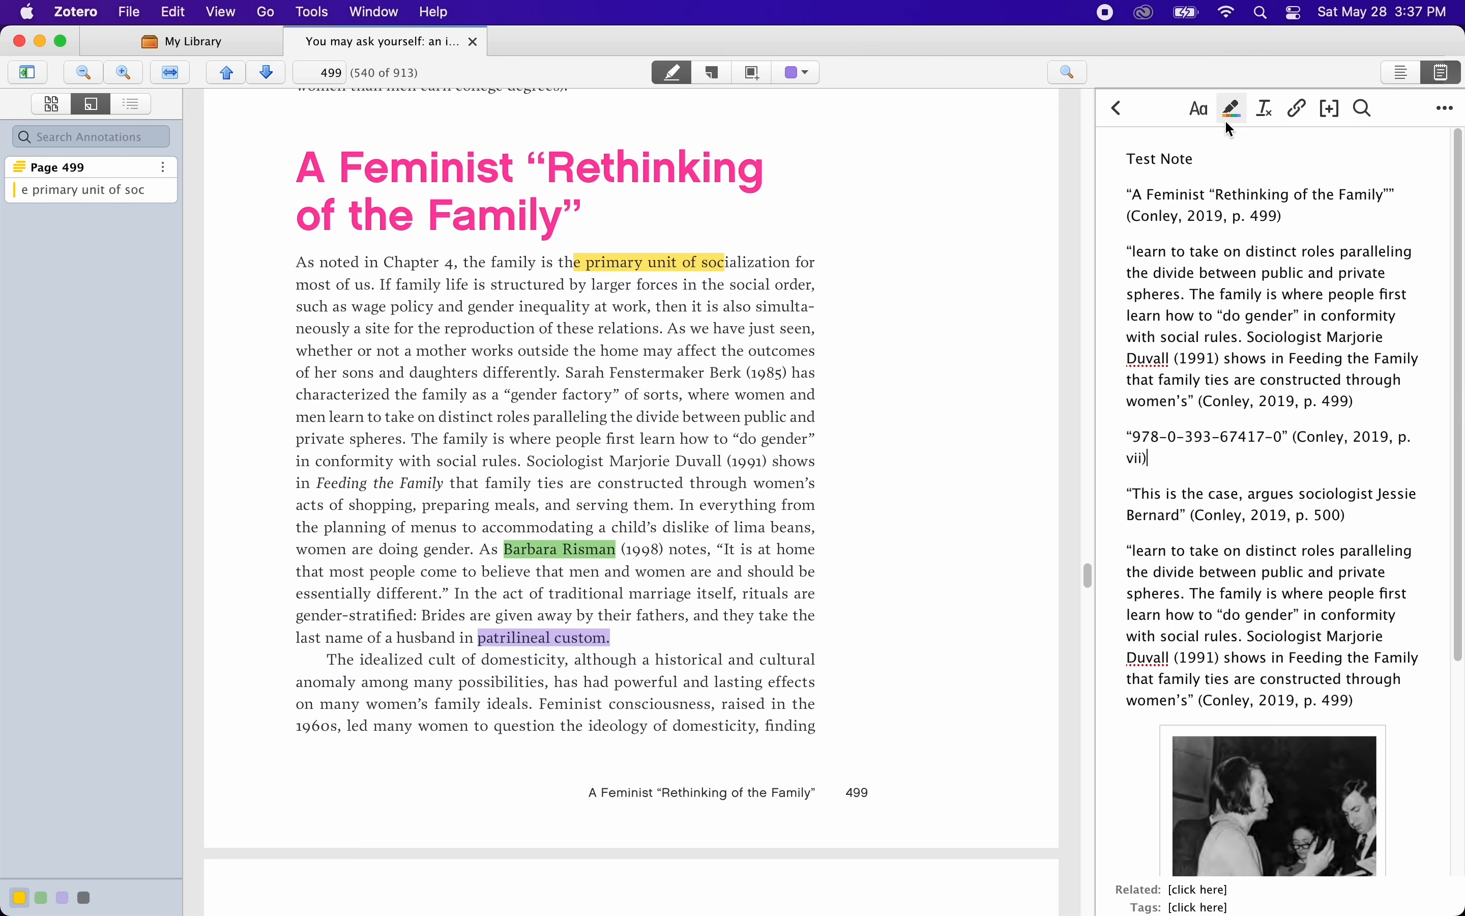
pyautogui.press('super+z')
pyautogui.press('super+b')
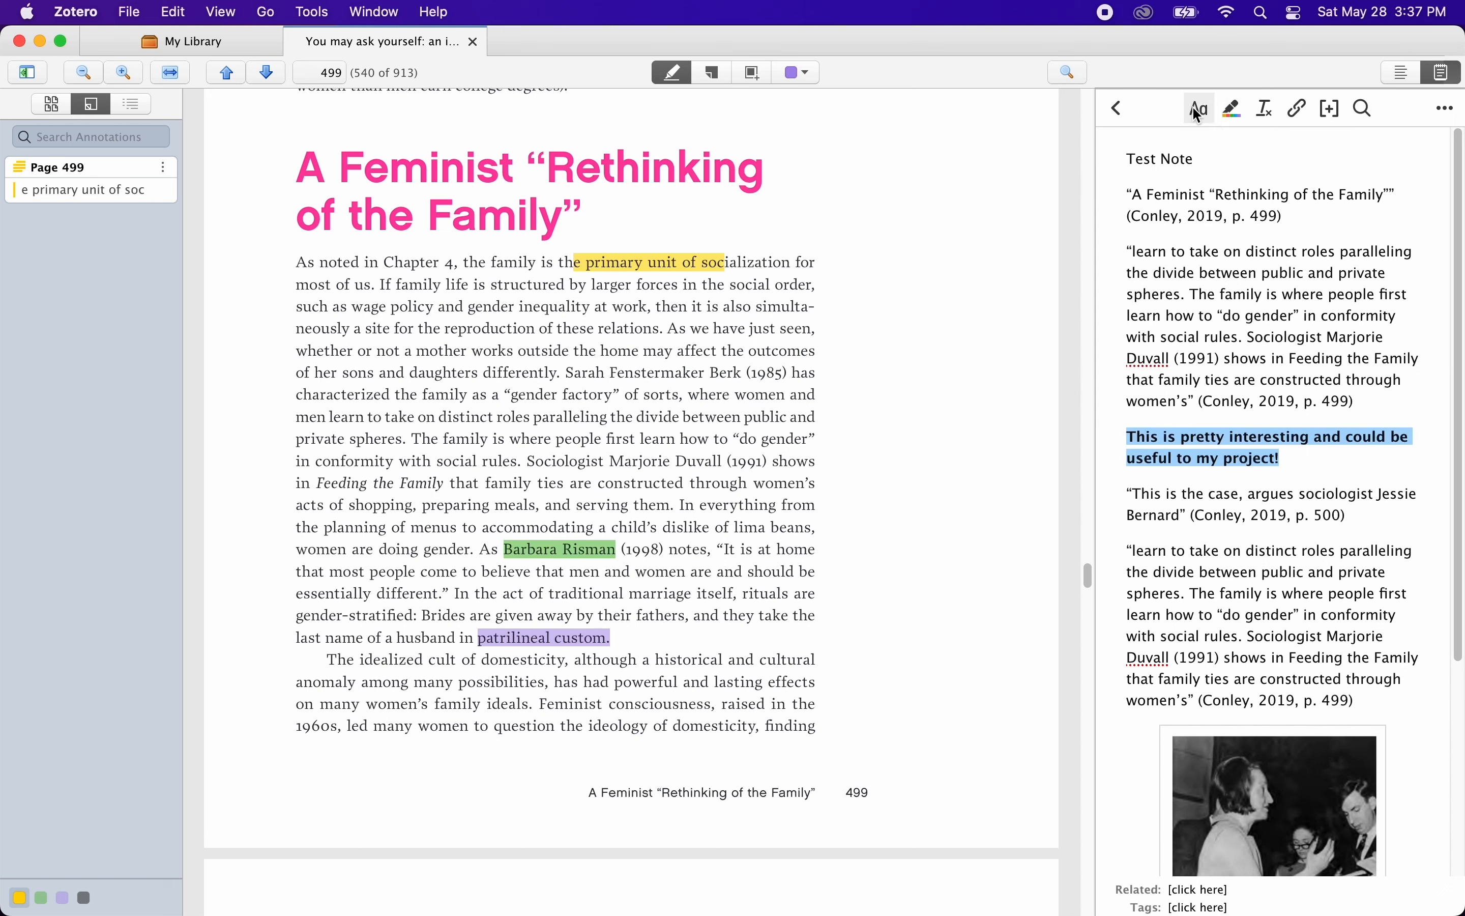
pyautogui.click(1232, 109)
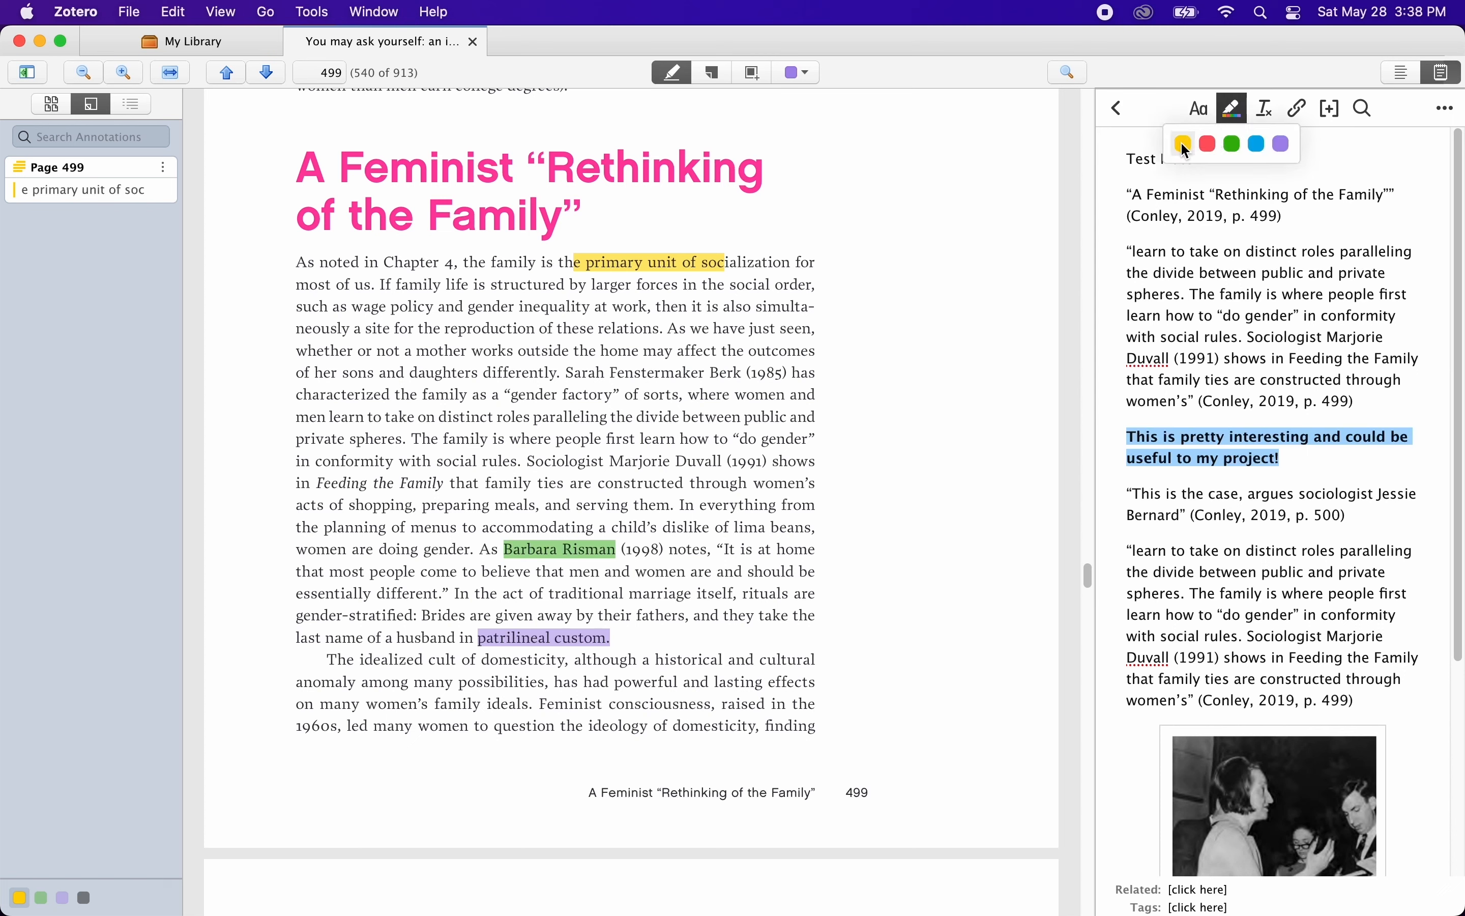
pyautogui.click(1198, 108)
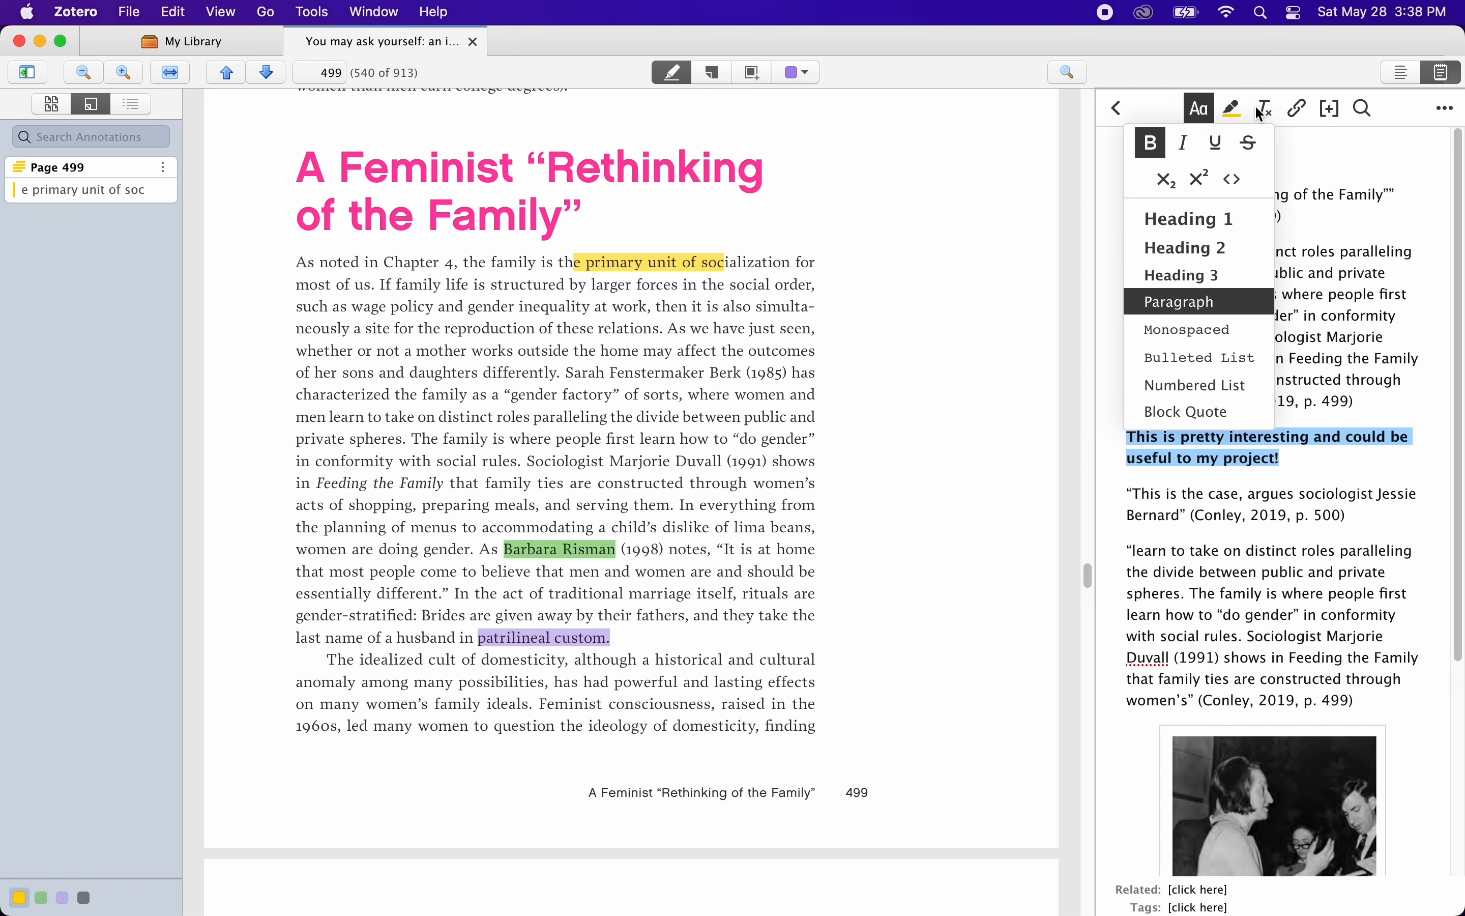
# Step: Highlight the note's bold comment in yellow and "learn to take on distinct" in the second "learn to take" quote in purple
pyautogui.click(1181, 114)
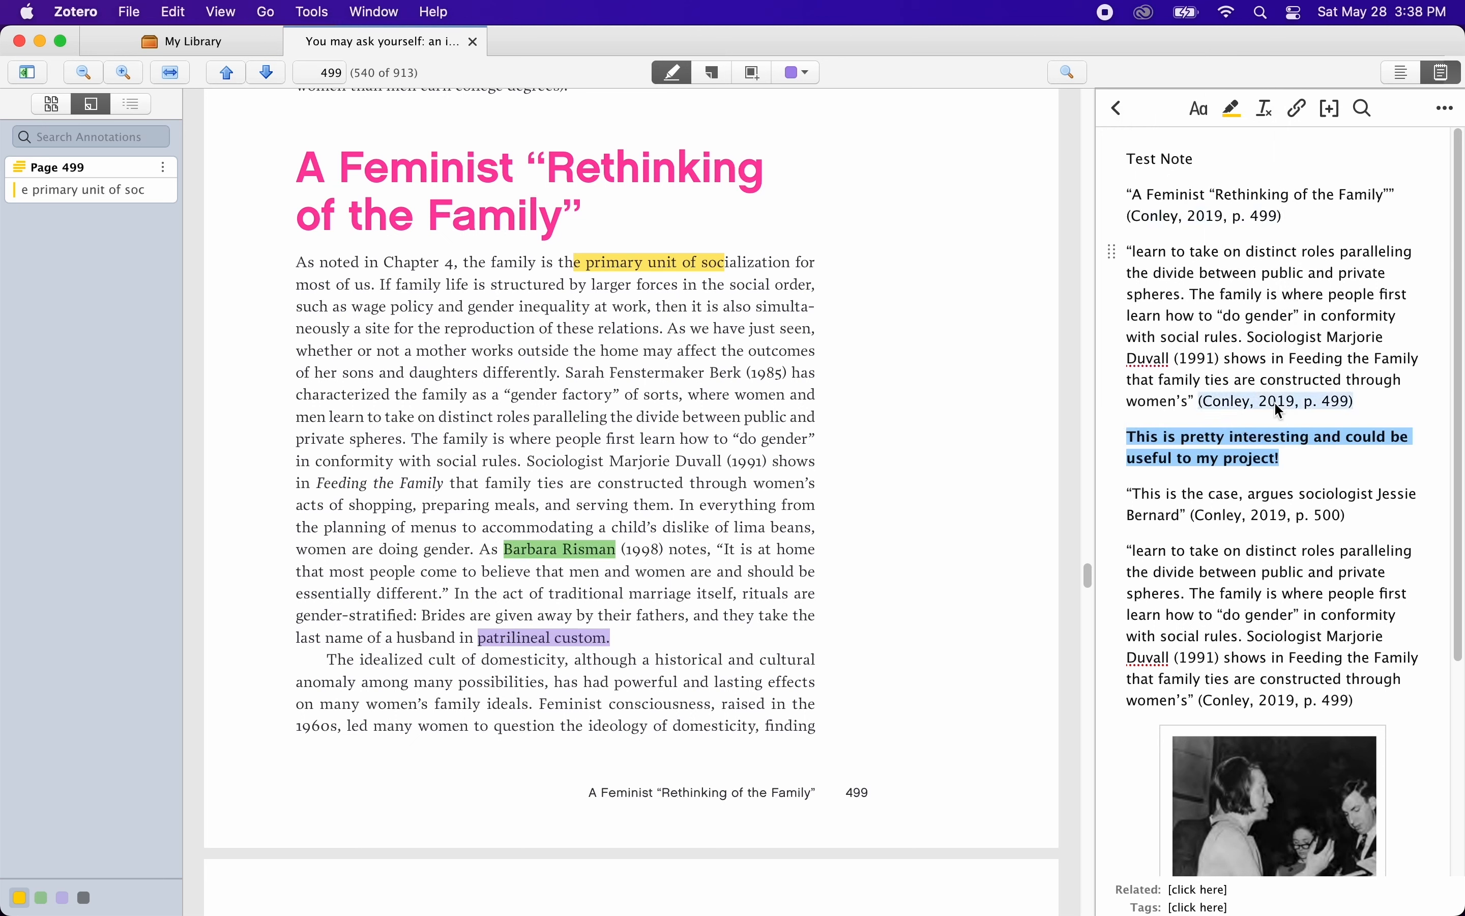
pyautogui.click(1280, 342)
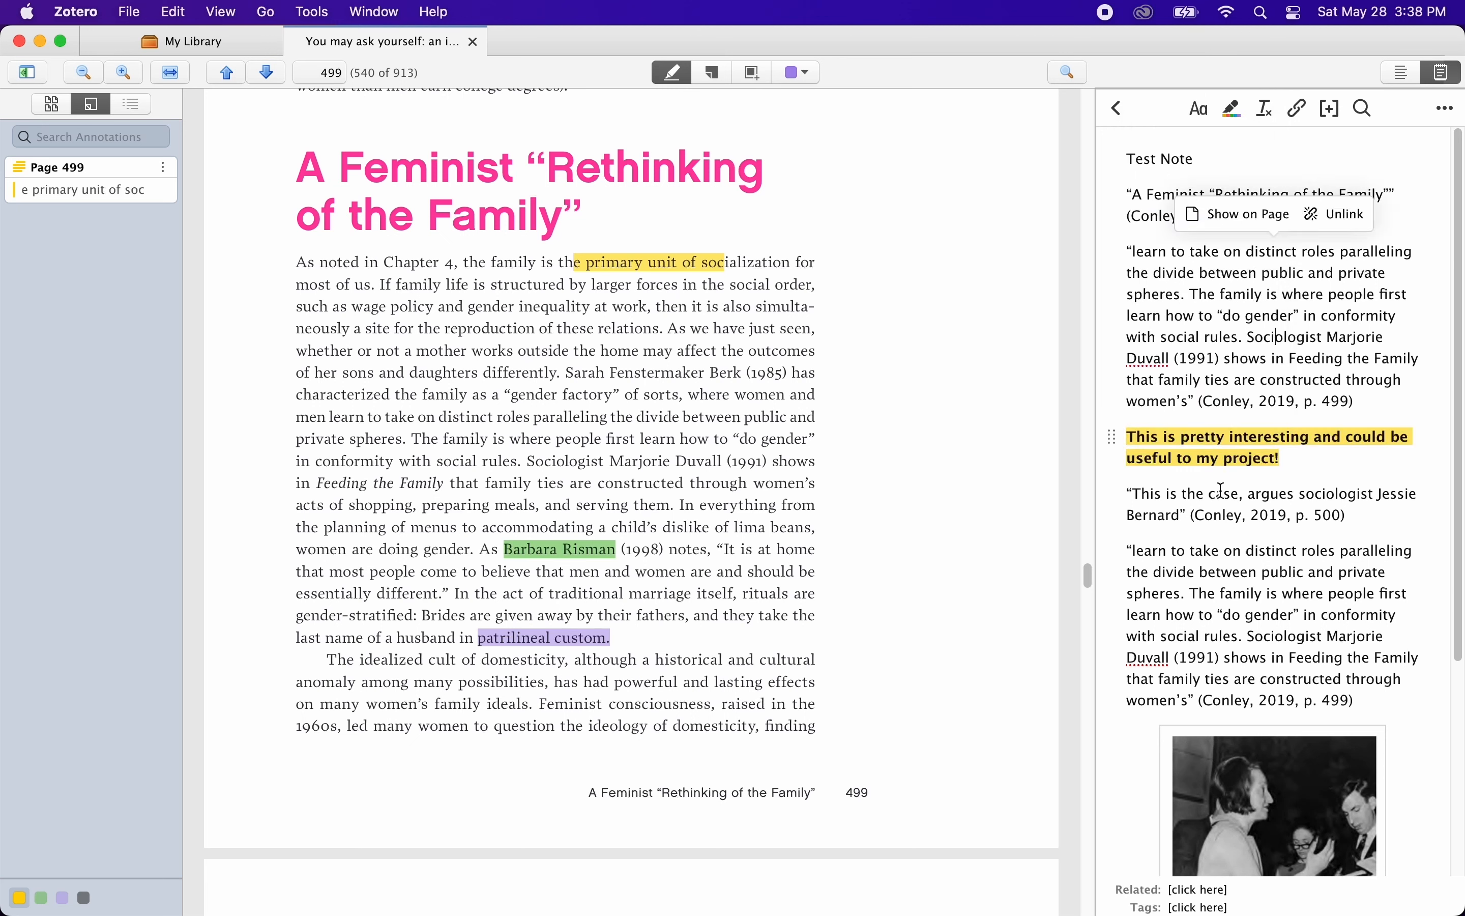
pyautogui.scroll(-1, 1223, 479)
pyautogui.moveTo(1137, 527); pyautogui.dragTo(1296, 515)
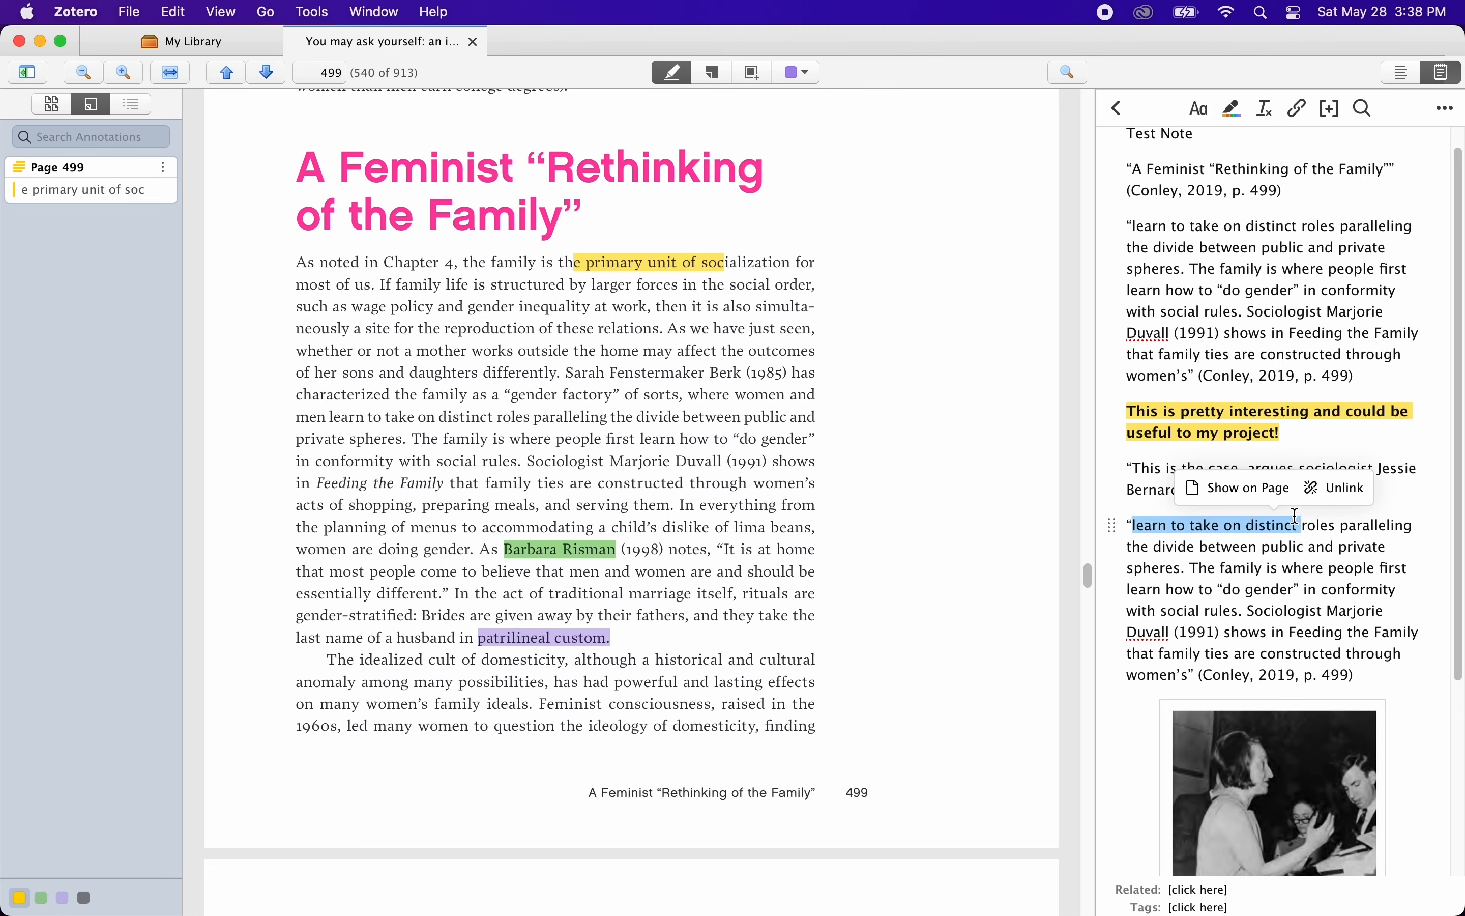
pyautogui.click(1235, 124)
pyautogui.click(1281, 140)
# Step: Highlight "The family is where" in the note's second "learn to take" quote in red and show the note image's source on its page
pyautogui.moveTo(1194, 568); pyautogui.dragTo(1320, 567)
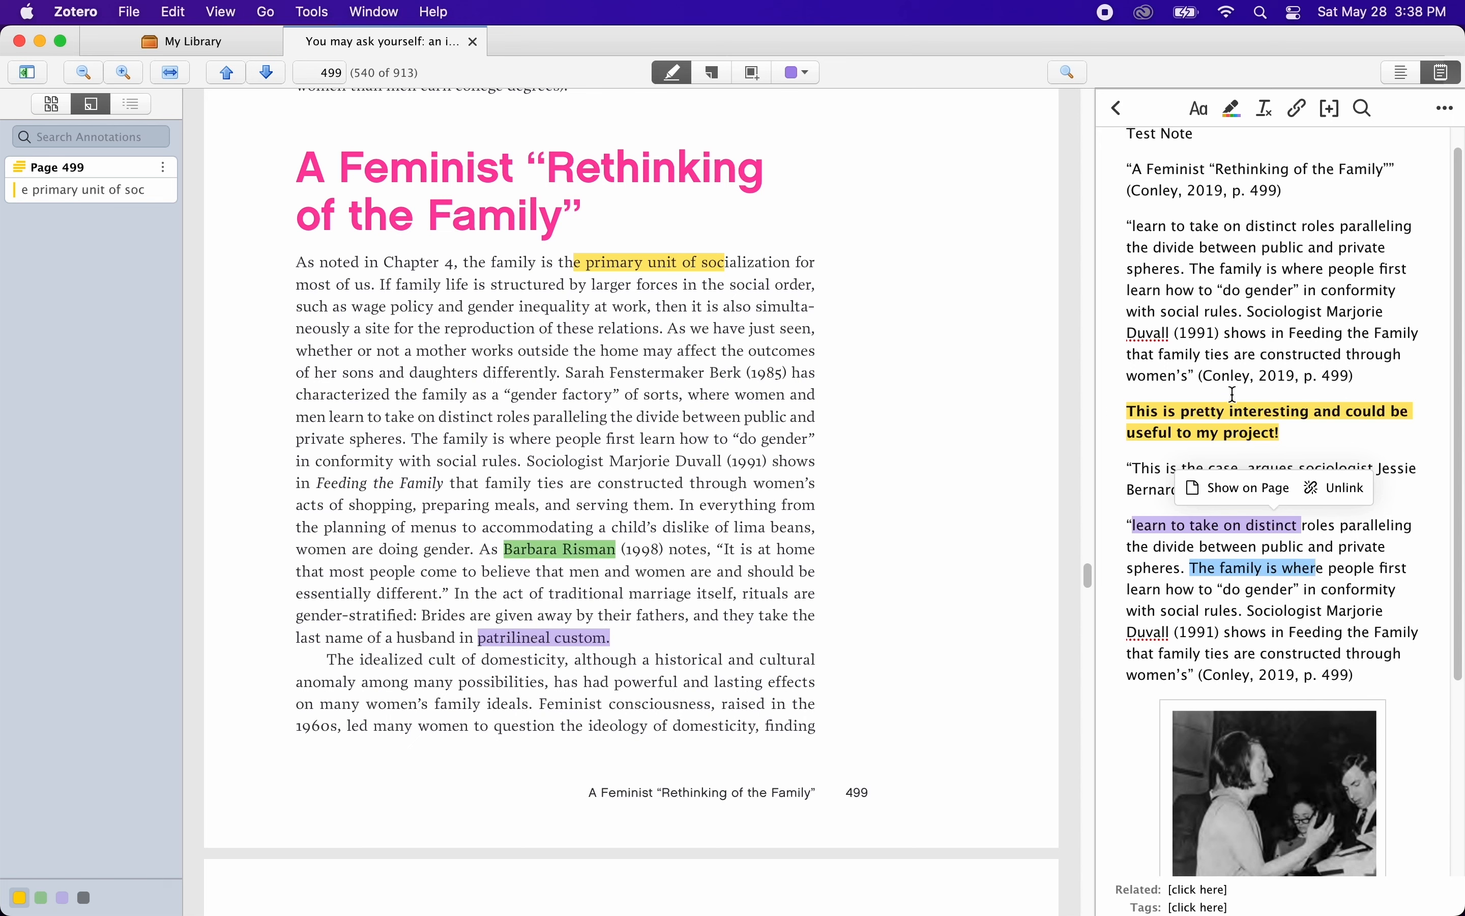
pyautogui.click(1234, 109)
pyautogui.click(1204, 141)
pyautogui.click(1206, 613)
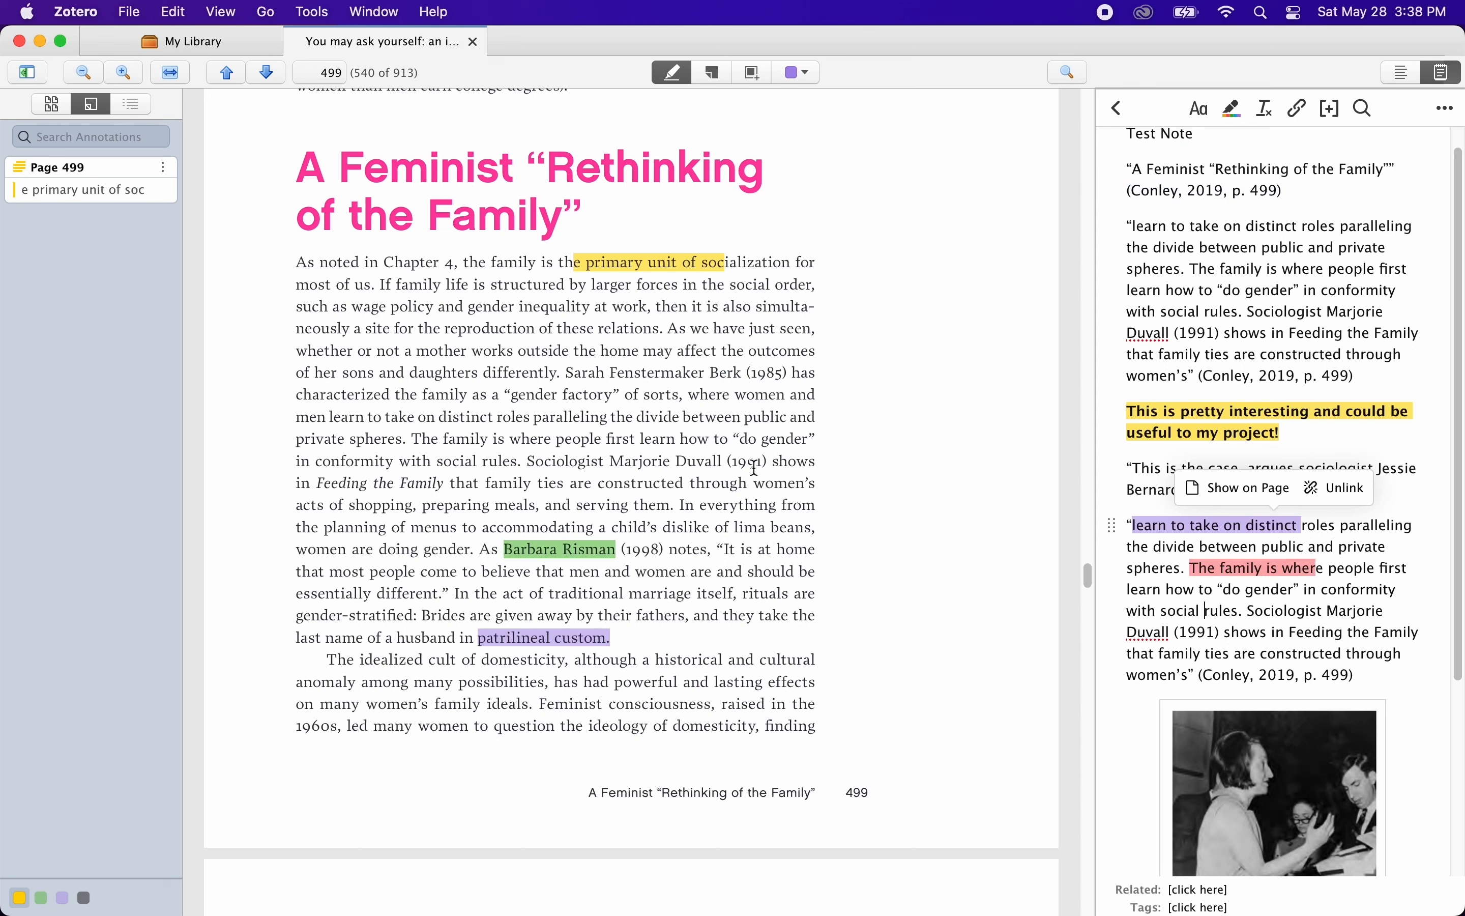
pyautogui.click(1334, 833)
pyautogui.click(1242, 671)
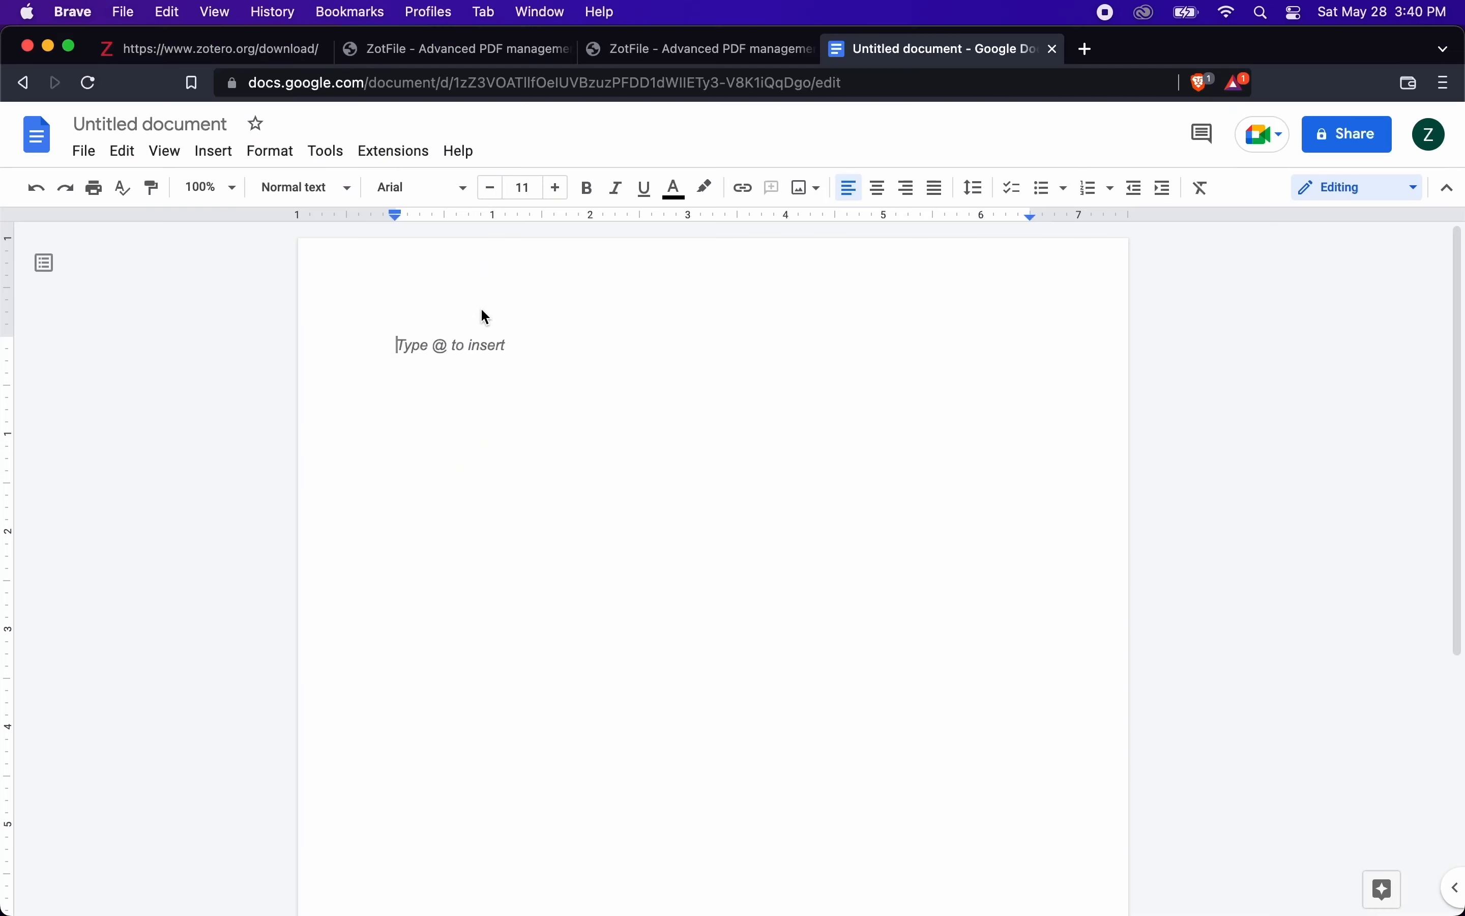
# Step: Rename the untitled Google Docs document in Brave as "Google Docs Test for Zotero"
pyautogui.click(196, 125)
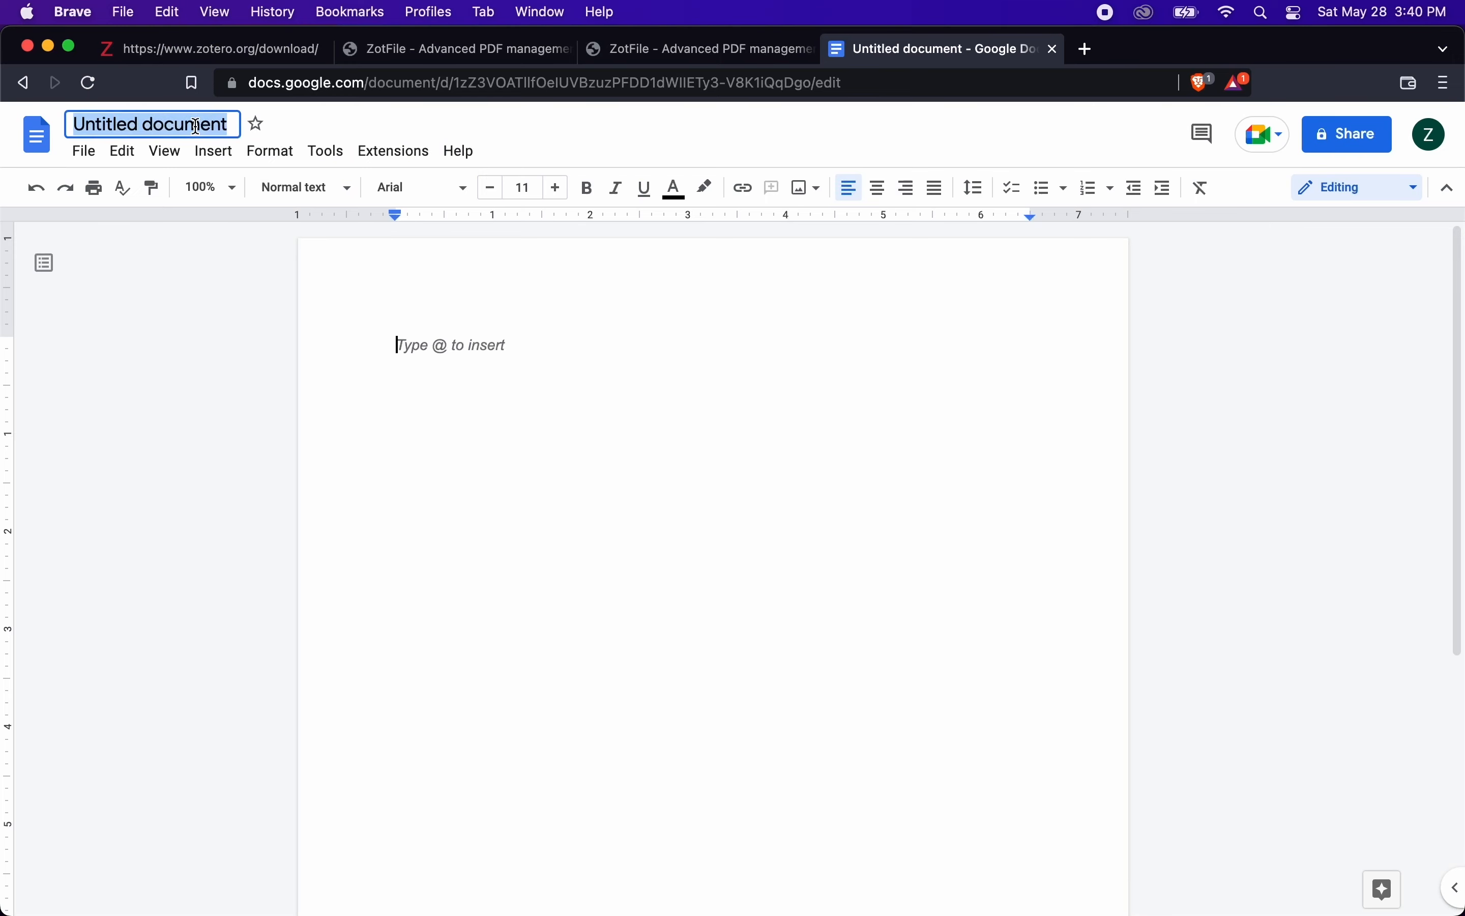
pyautogui.write('Google')
pyautogui.write('D')
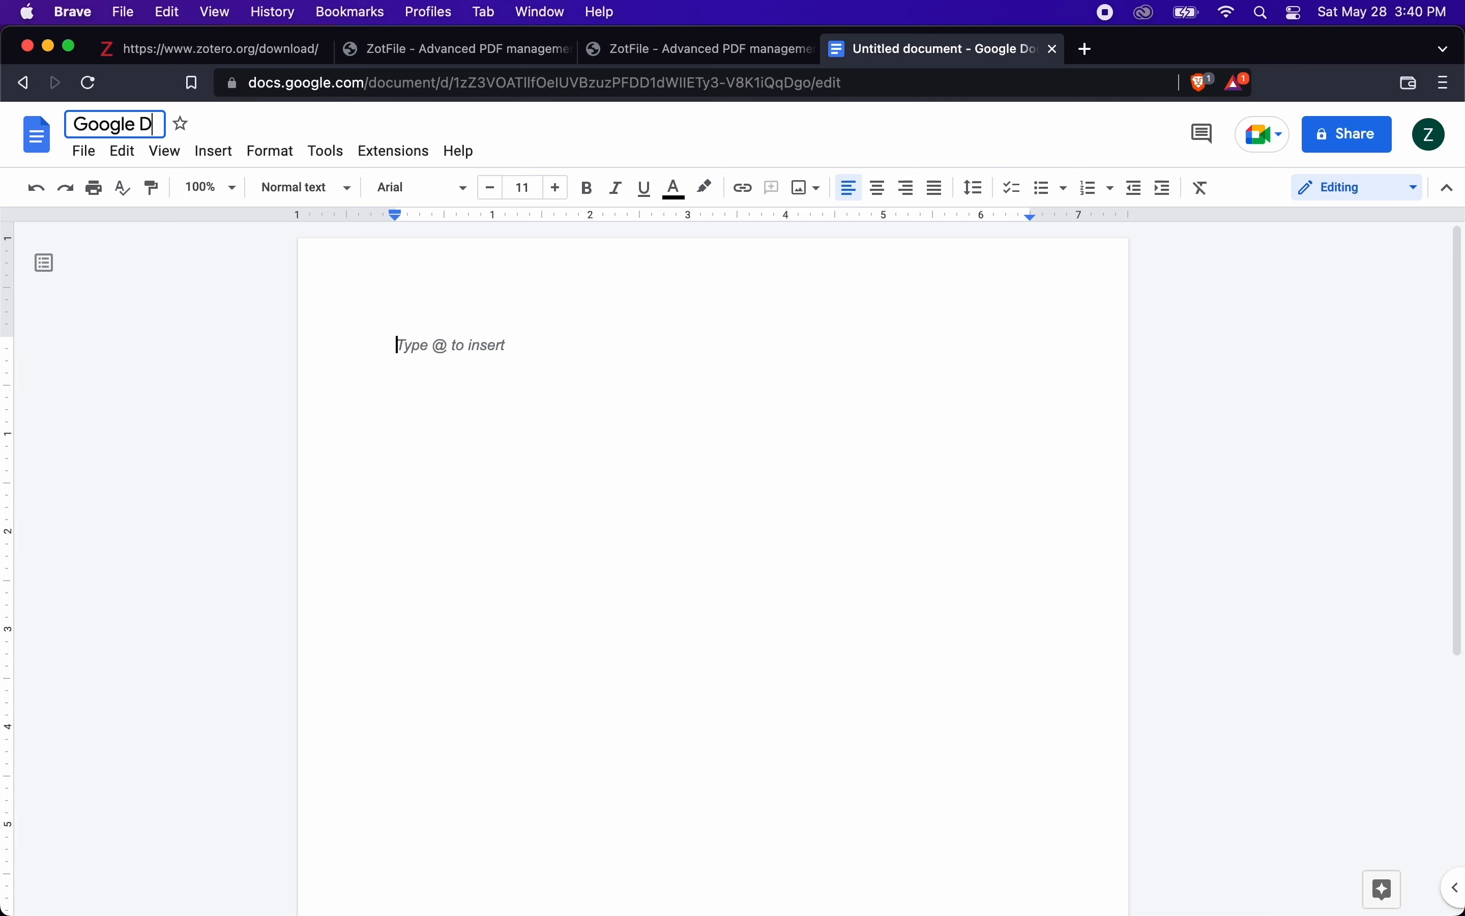
pyautogui.write('ocs Test')
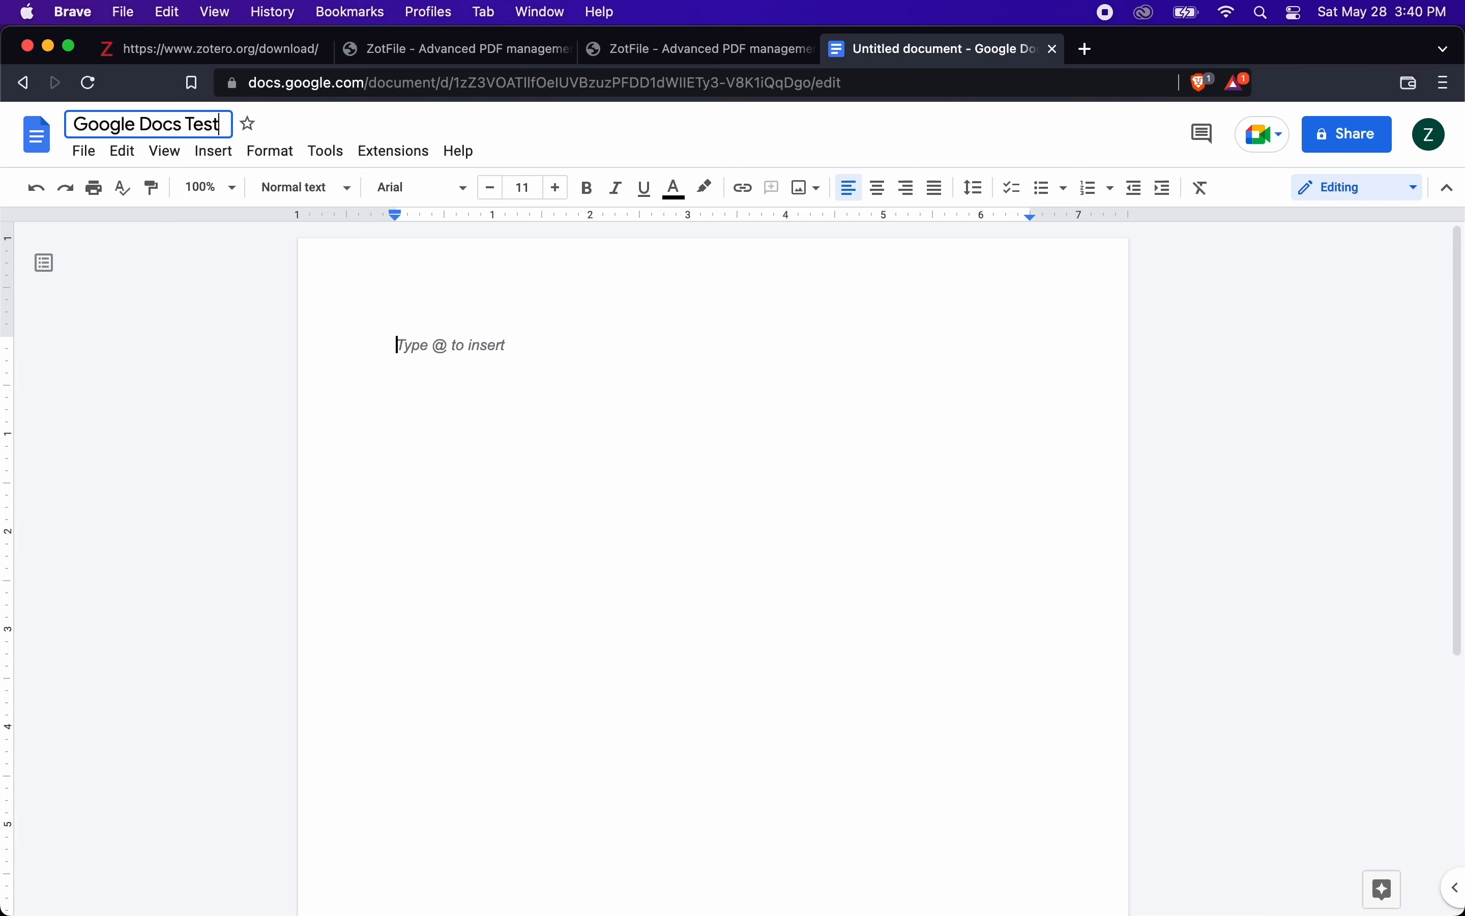
pyautogui.write(' for Zotero')
pyautogui.press('Return')
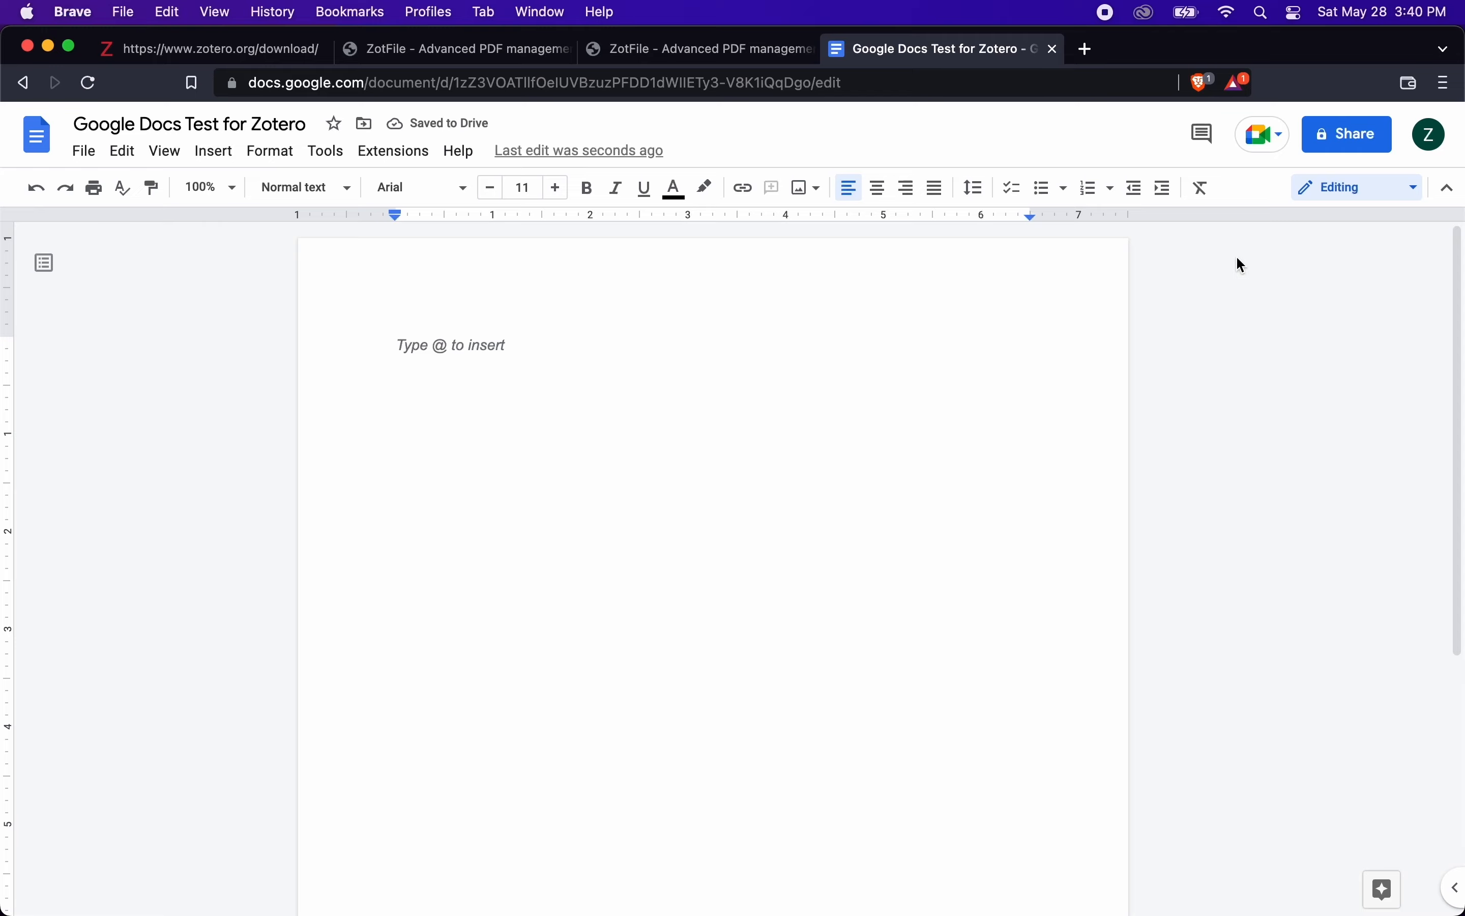
# Step: Go from the browser's extensions page to the Chrome Web Store and search for "zotero connector"
pyautogui.click(1448, 88)
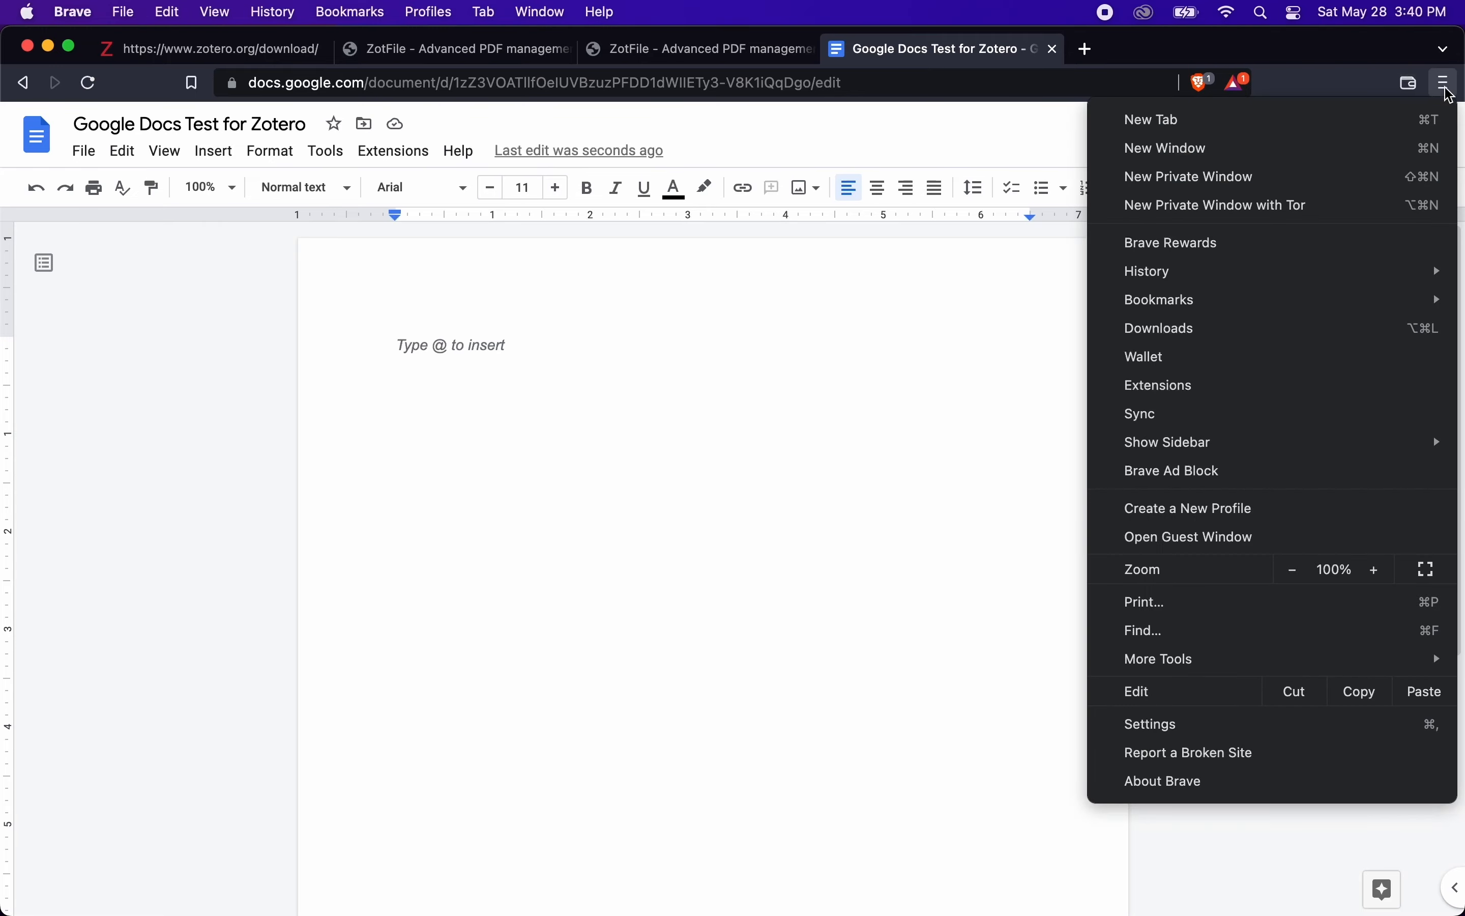
pyautogui.click(1209, 394)
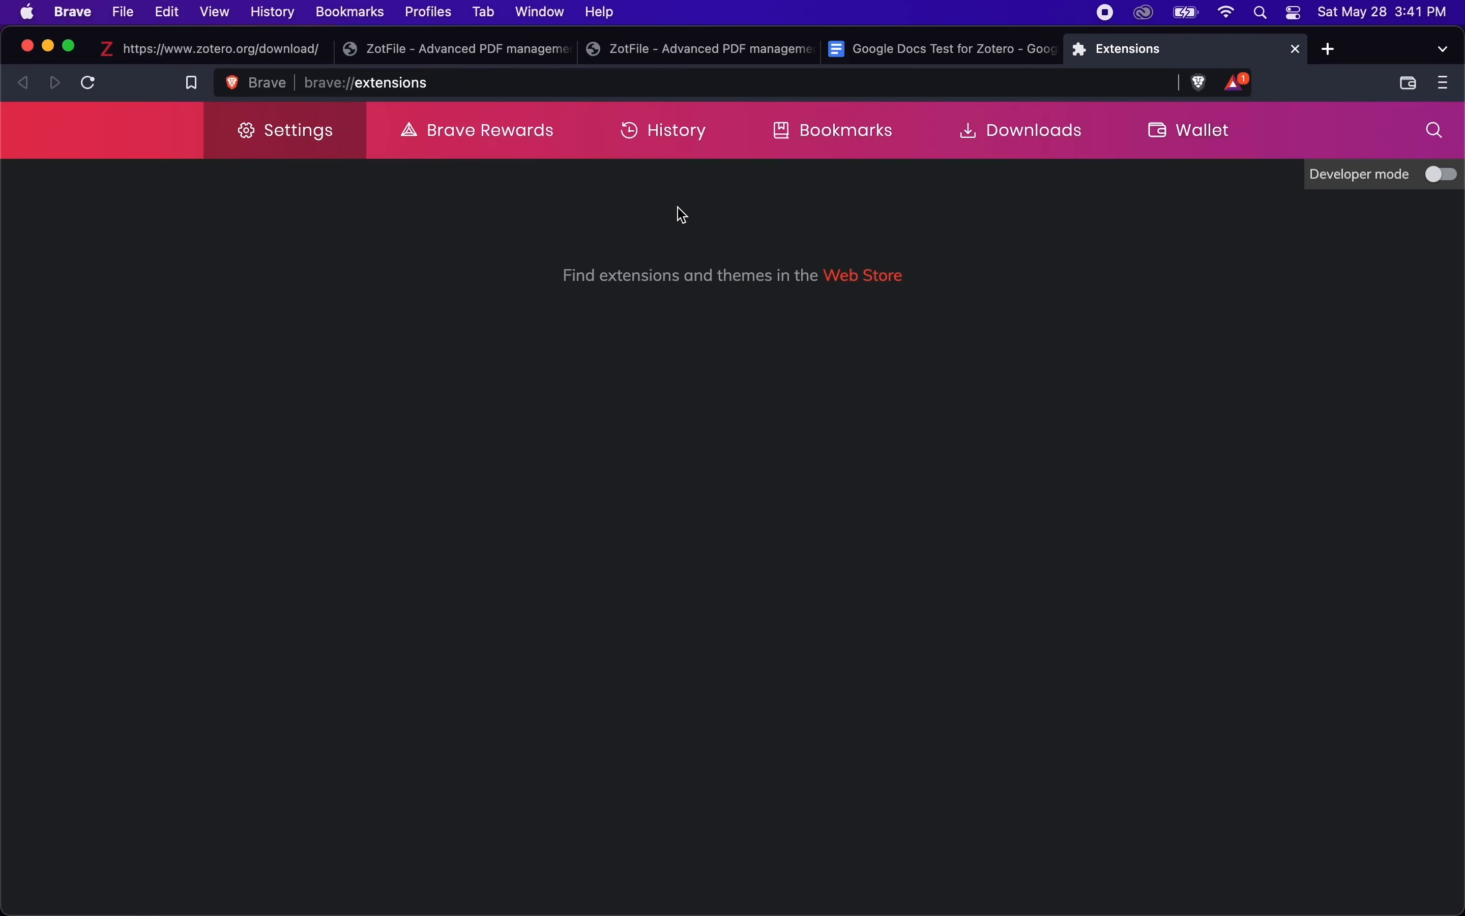
pyautogui.click(863, 276)
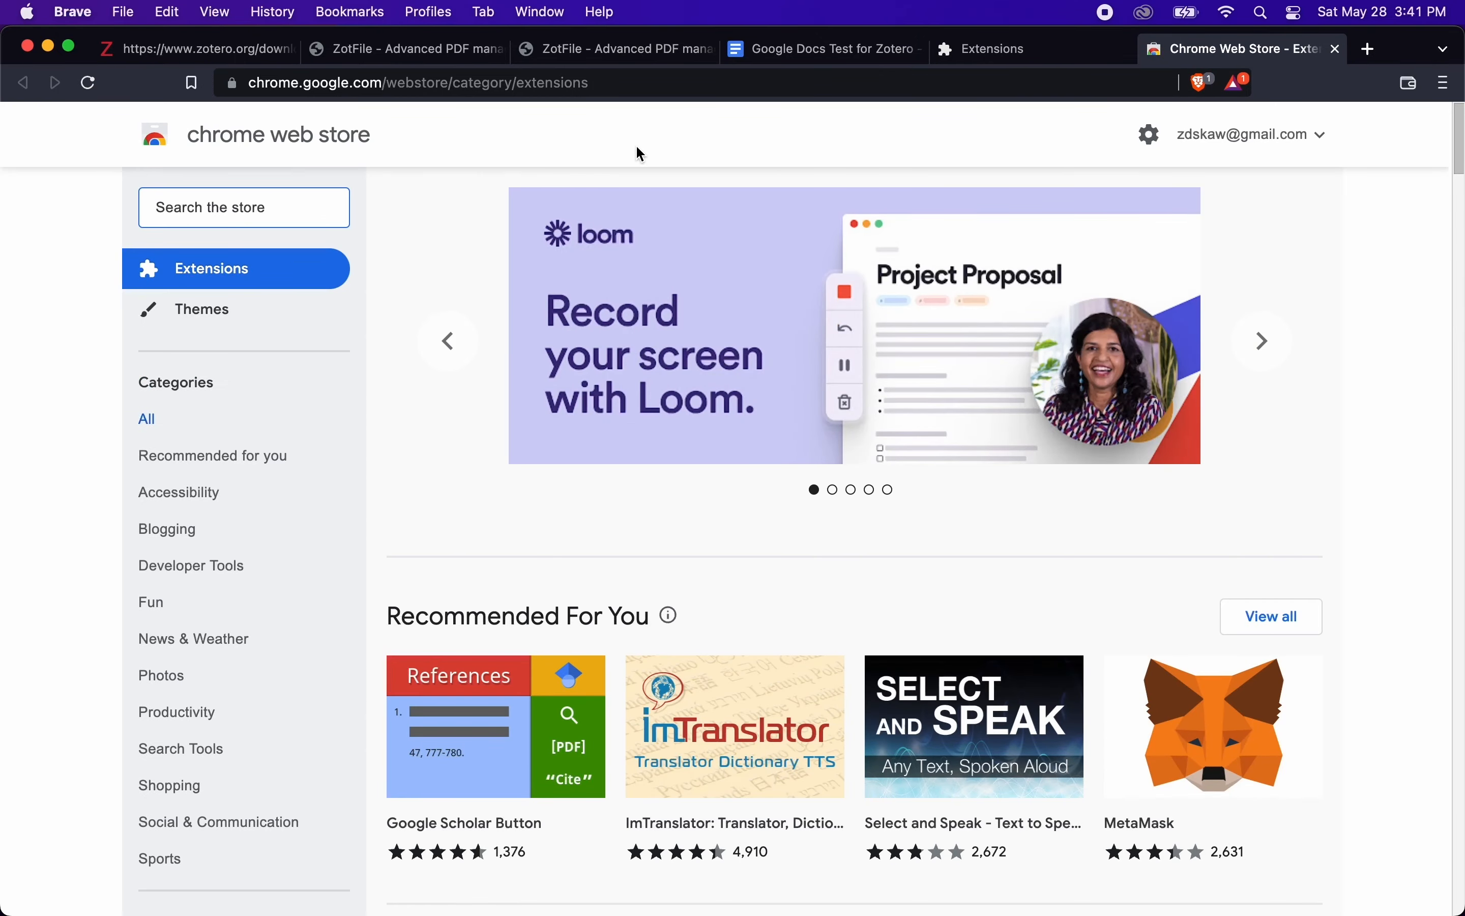
pyautogui.write('zotero')
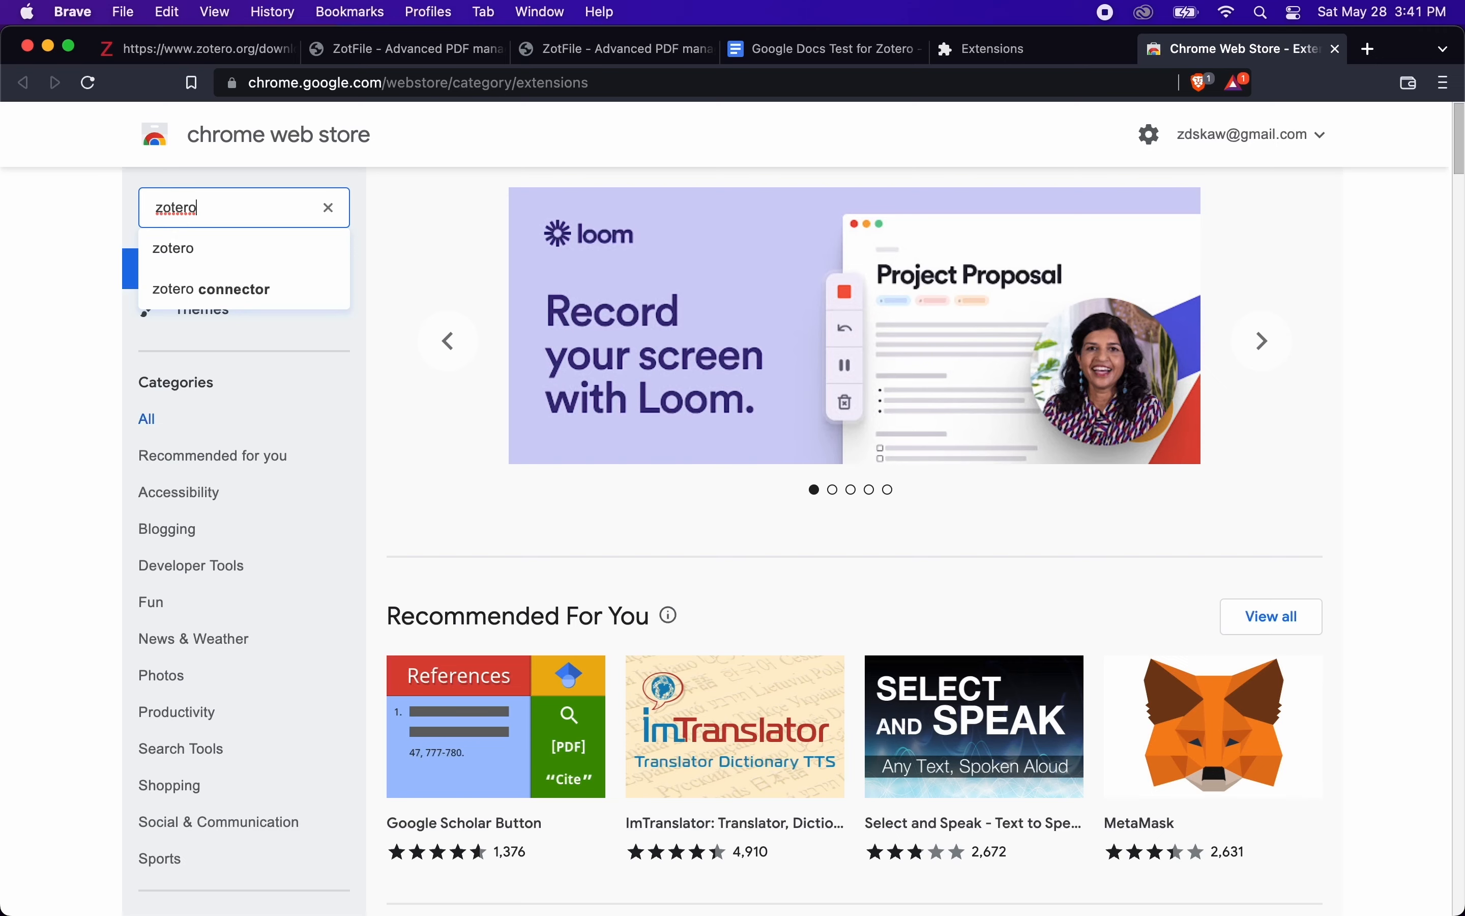
pyautogui.press('Down')
pyautogui.press('Down')
pyautogui.press('Return')
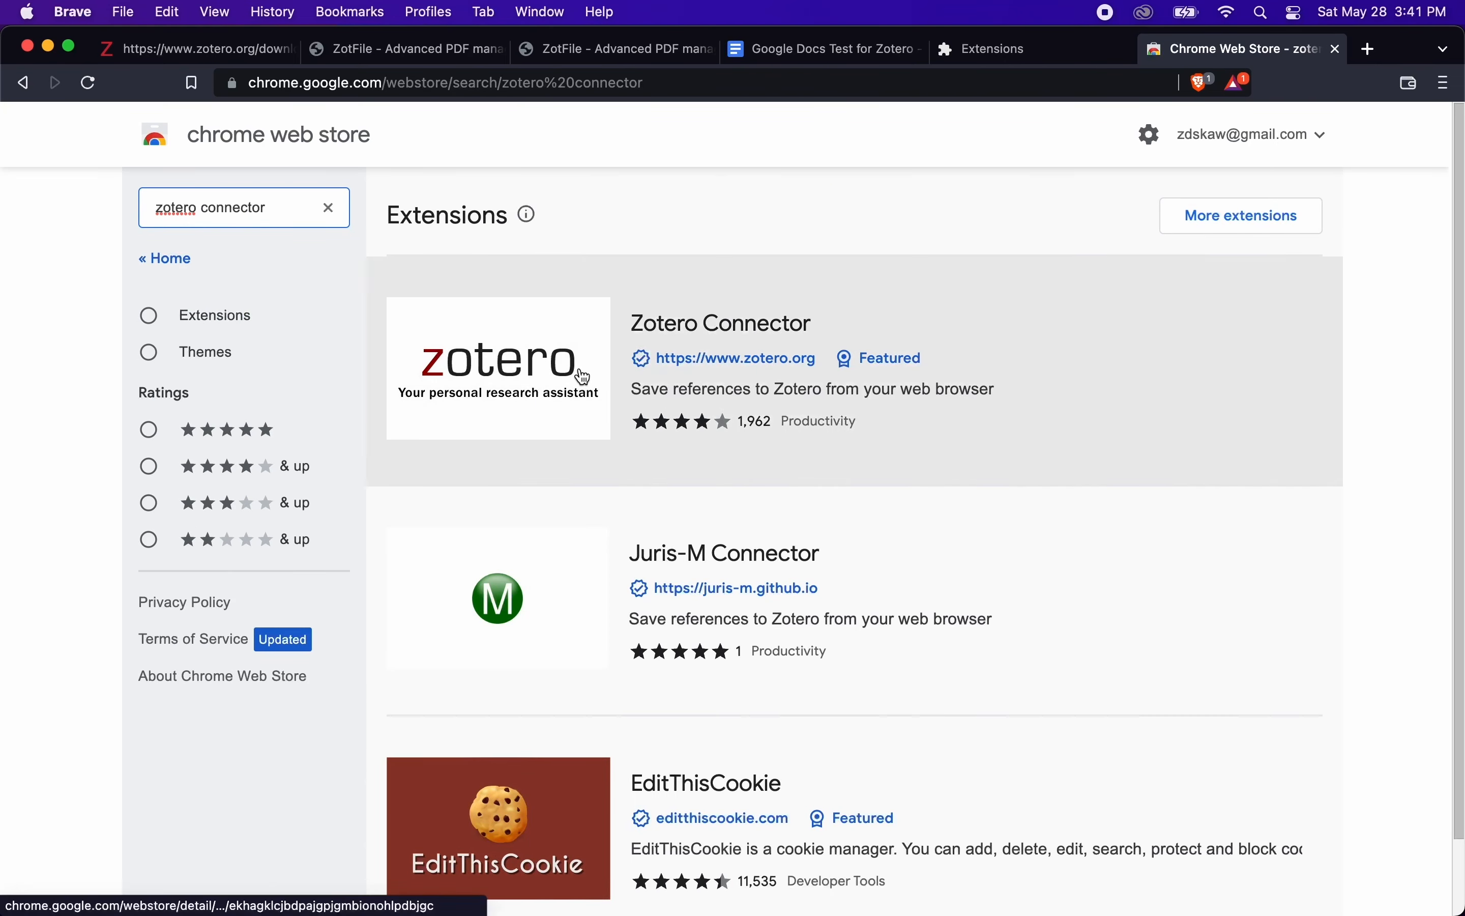
# Step: Add the Zotero Connector extension to the browser and dismiss the installation notice
pyautogui.click(715, 324)
pyautogui.click(1131, 285)
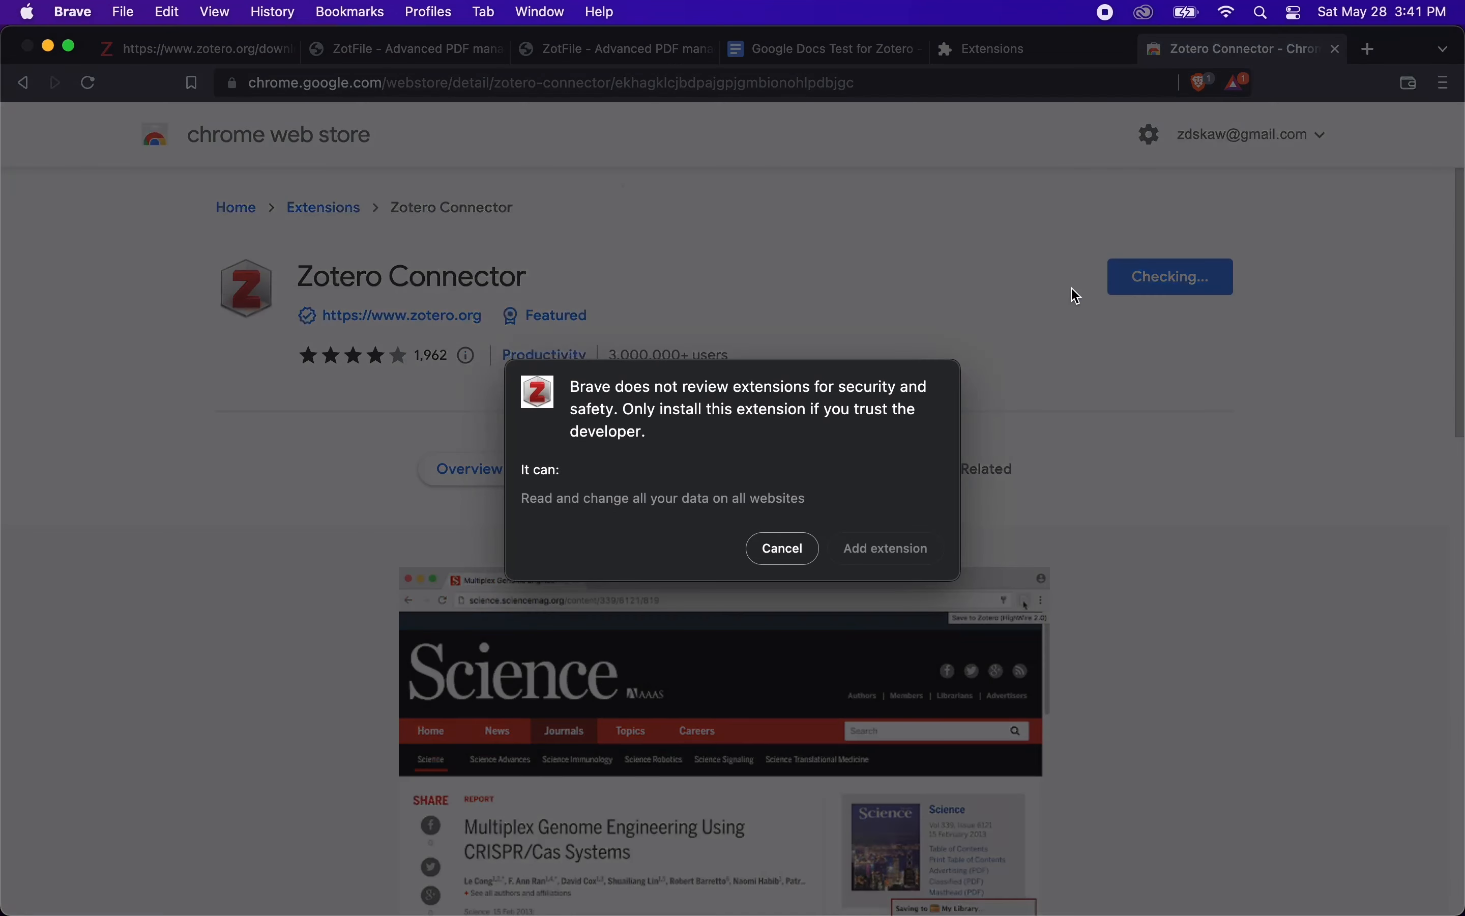
pyautogui.click(890, 548)
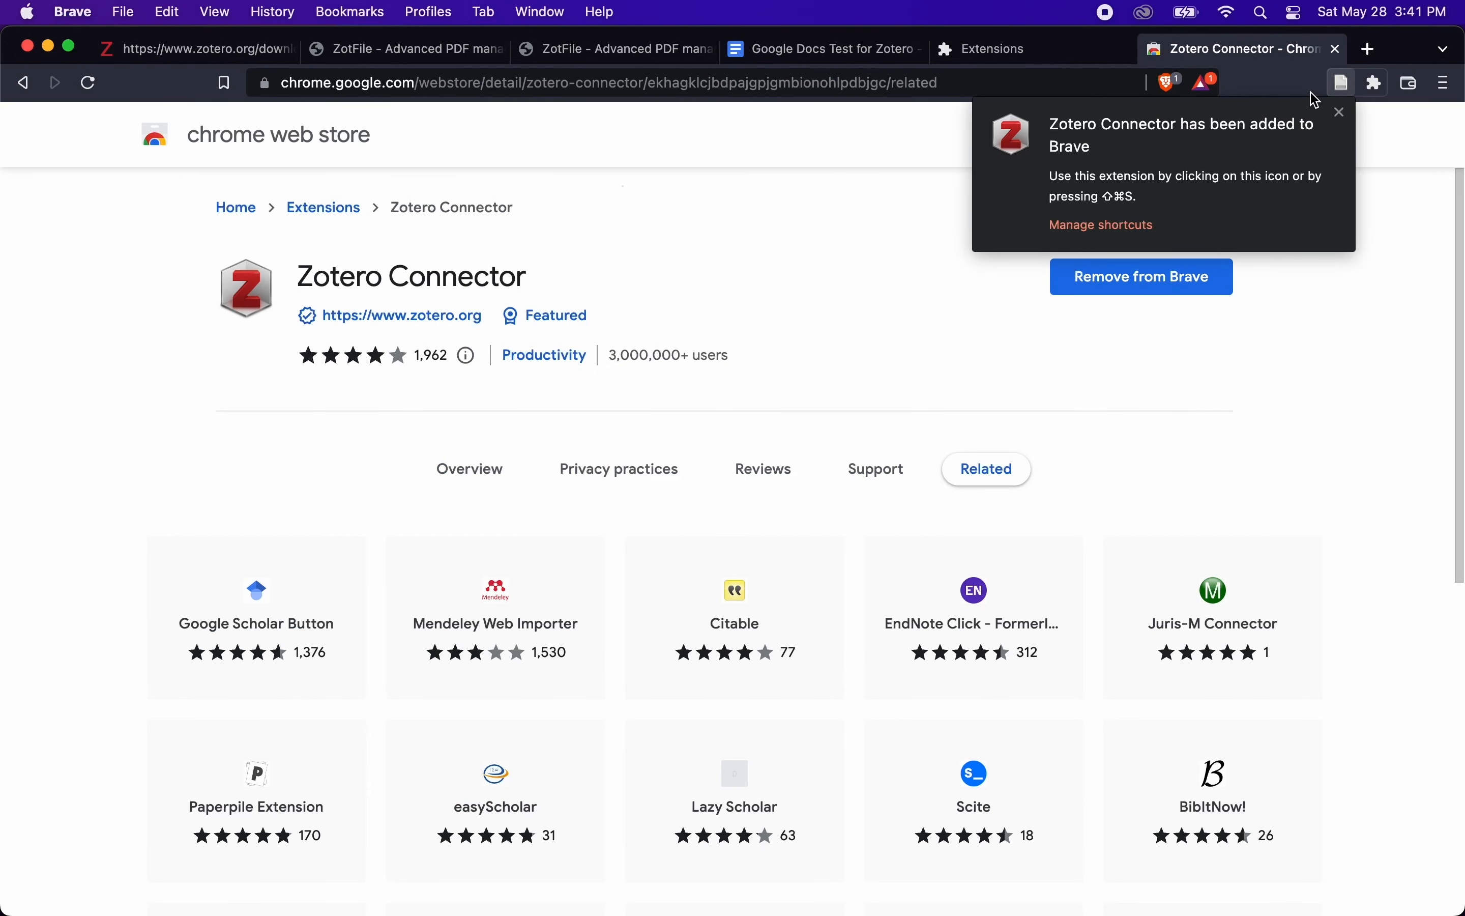
pyautogui.click(1119, 331)
# Step: Check the browser's installed extensions for Zotero Connector and return to the Google Docs test document
pyautogui.click(1374, 83)
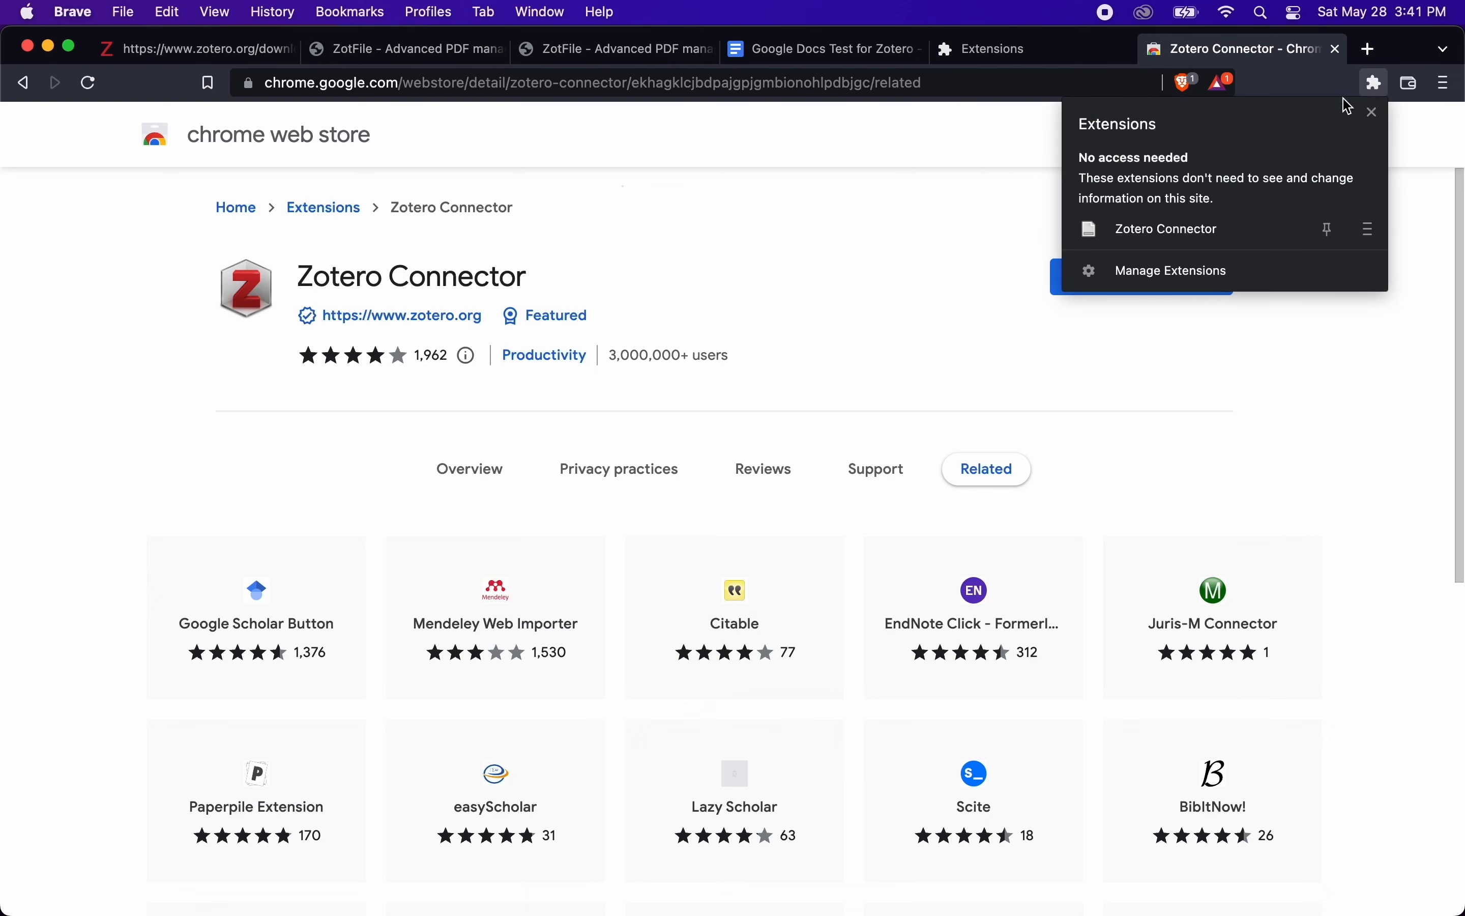
pyautogui.click(1278, 234)
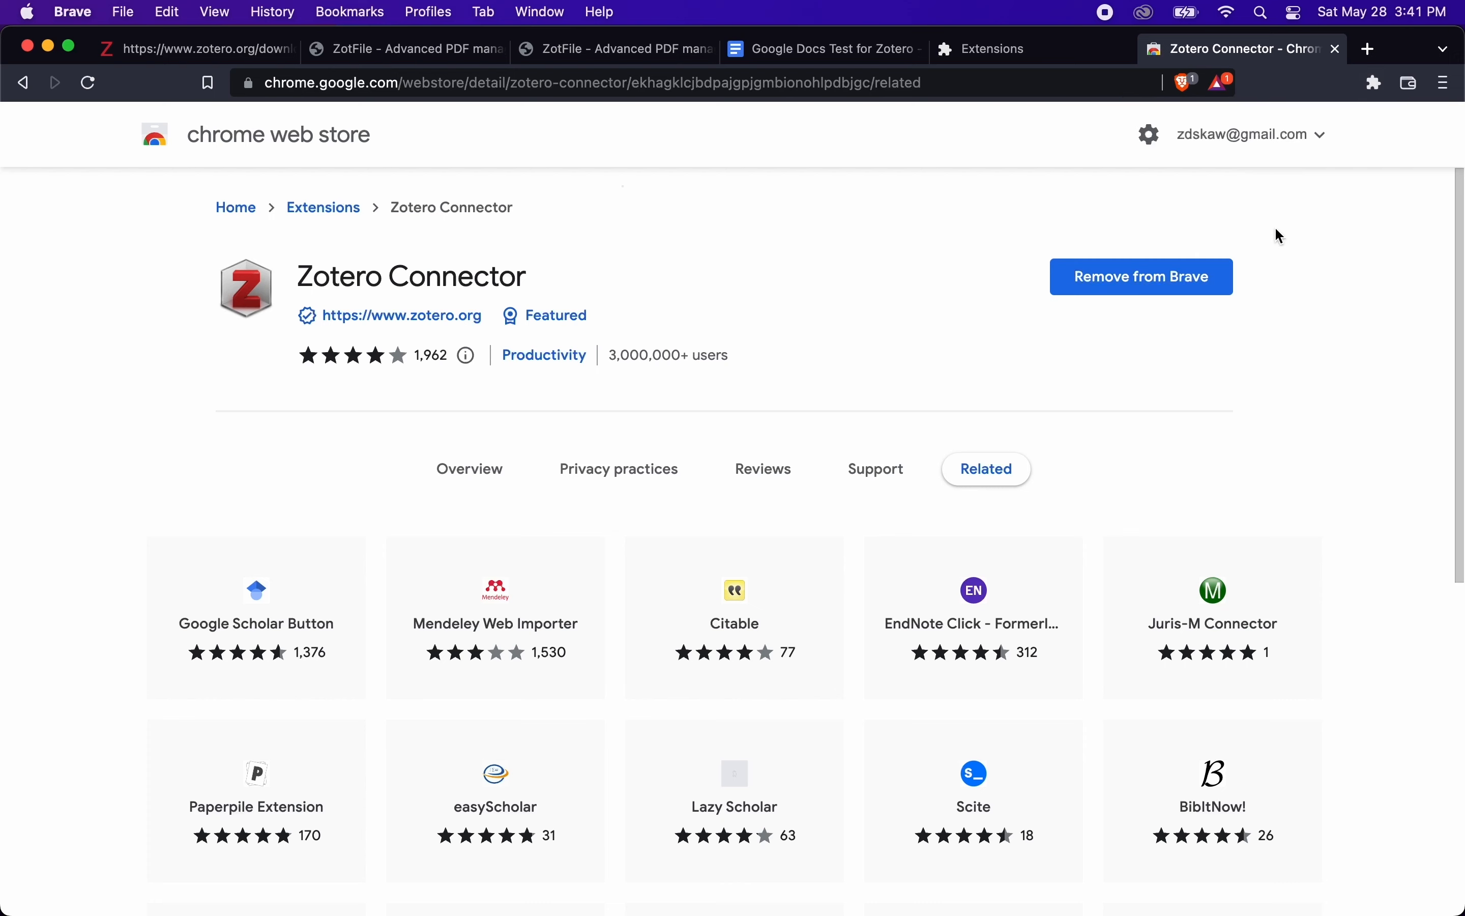
pyautogui.click(1002, 54)
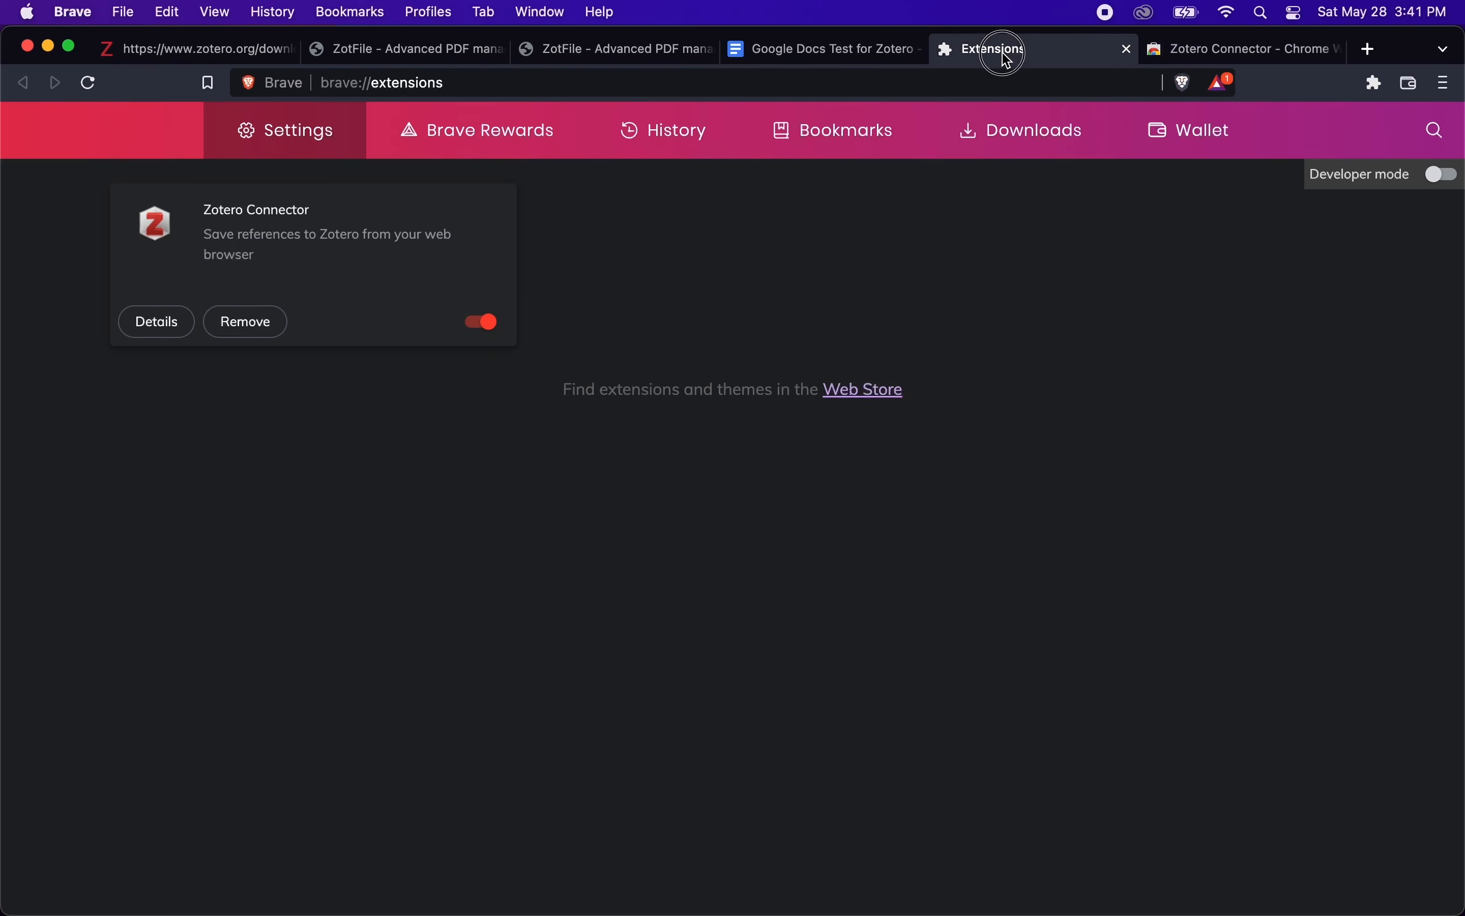
pyautogui.click(793, 49)
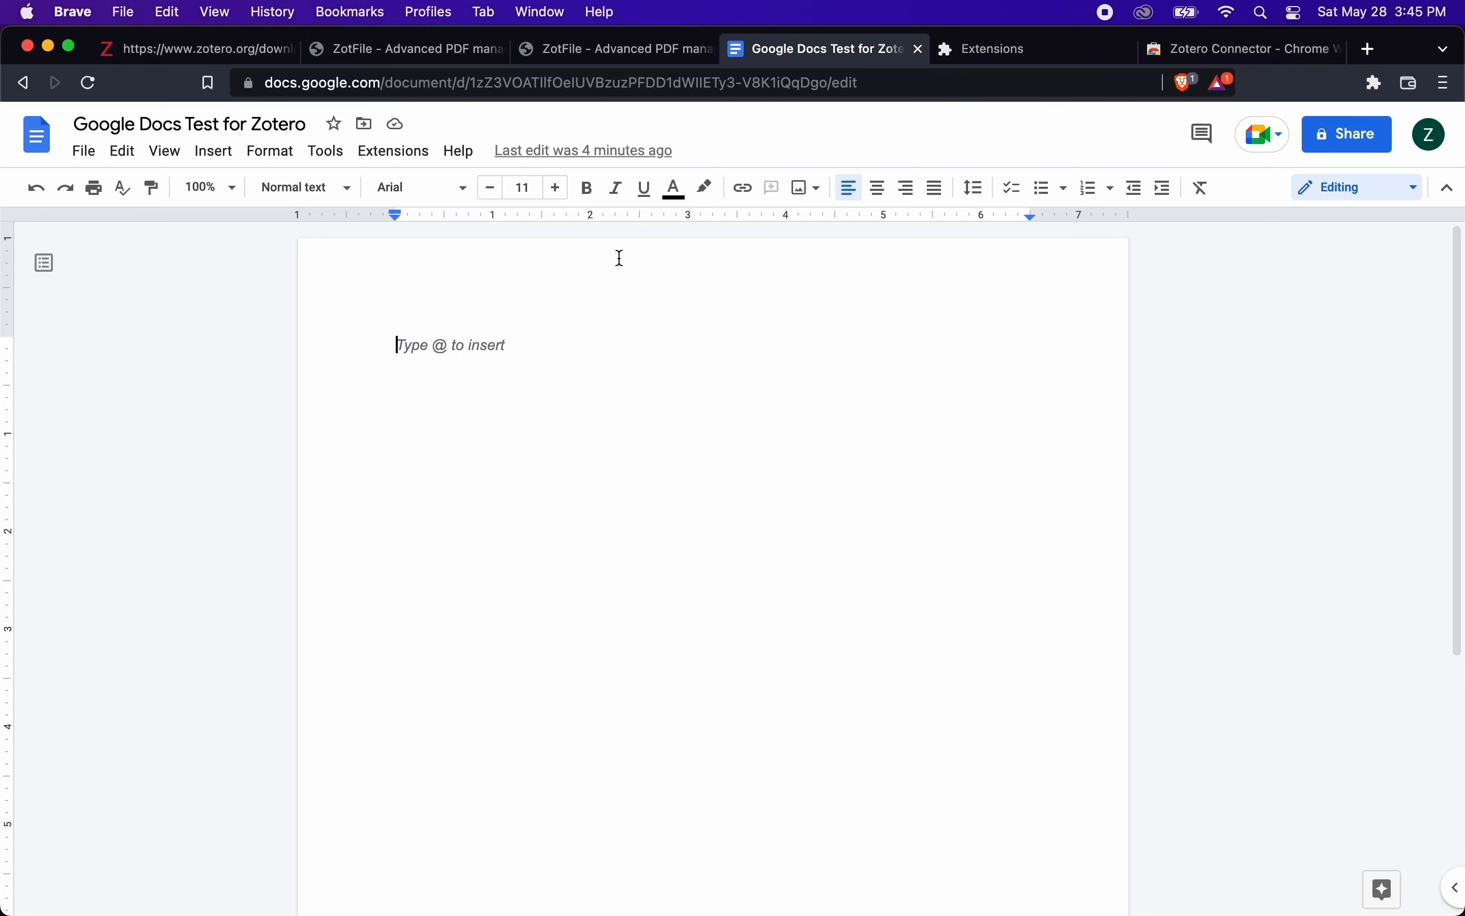
pyautogui.press('super+Tab')
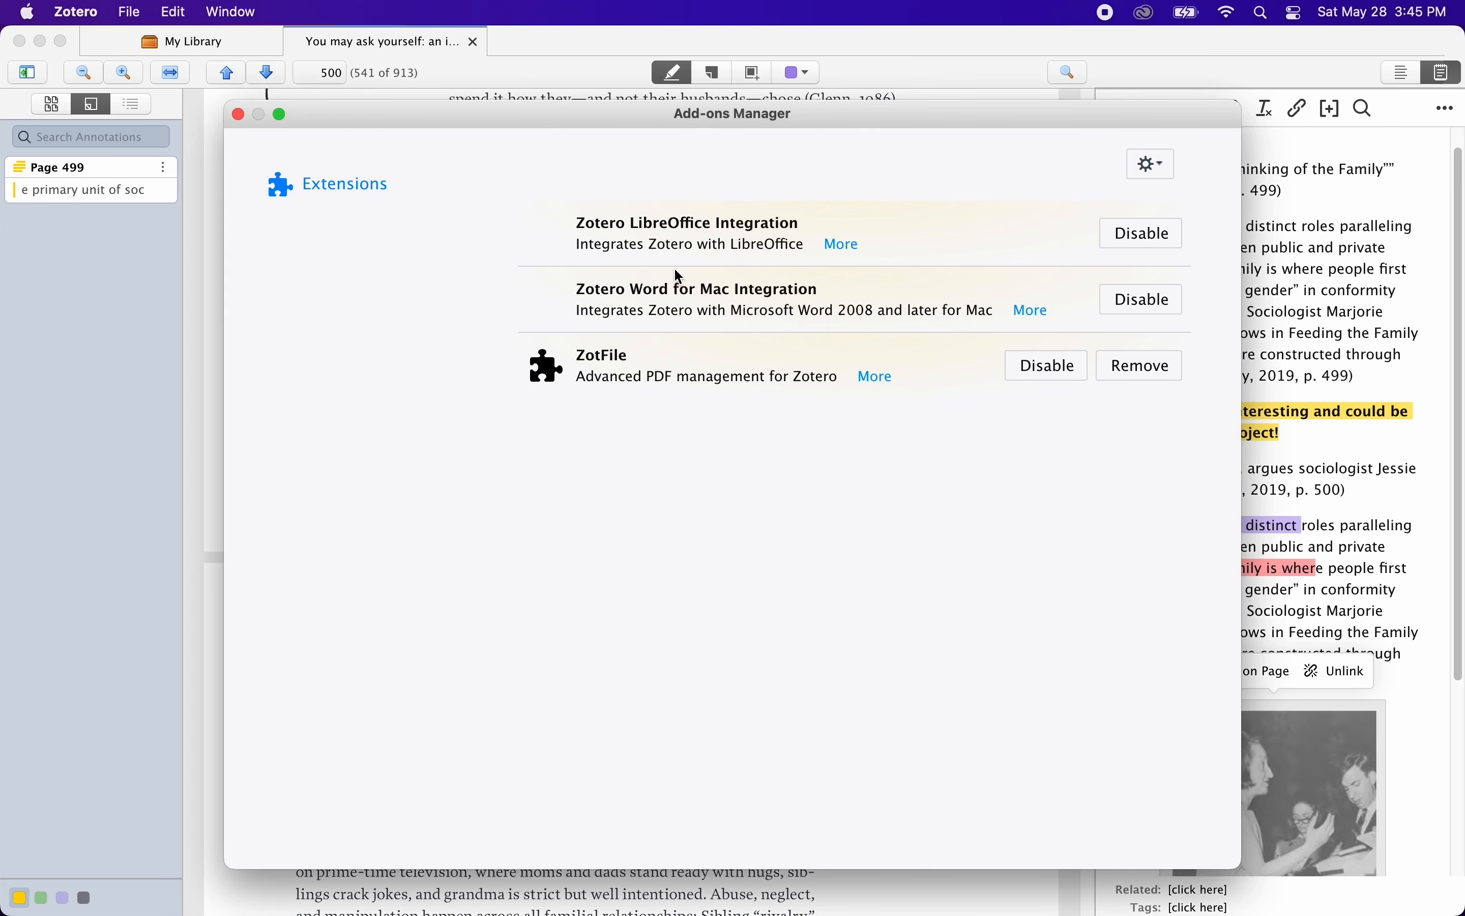
pyautogui.press('super+space')
pyautogui.write('brav')
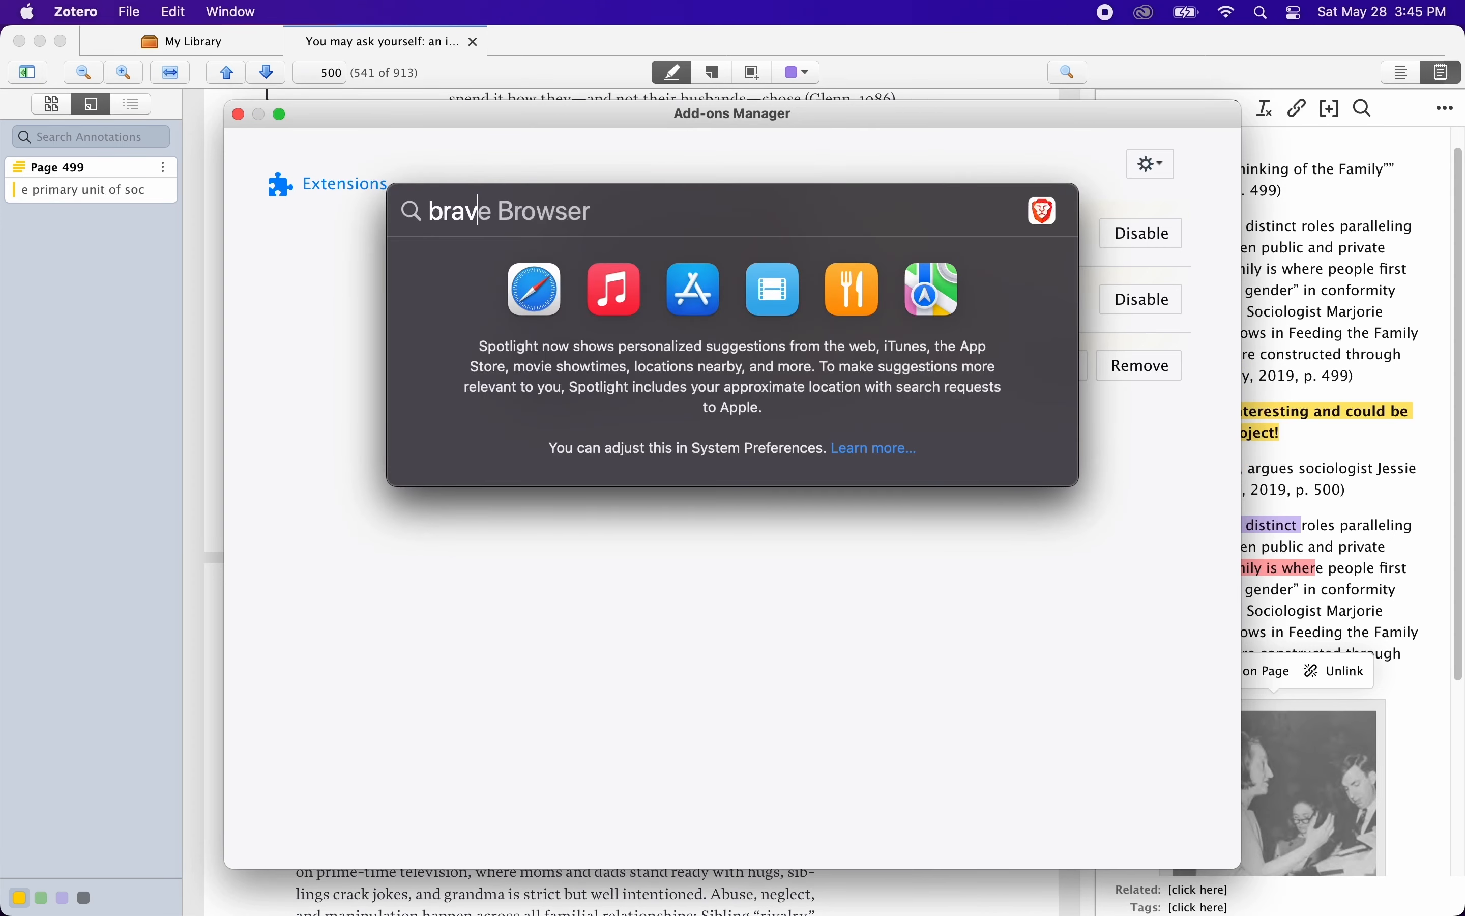
pyautogui.press('Return')
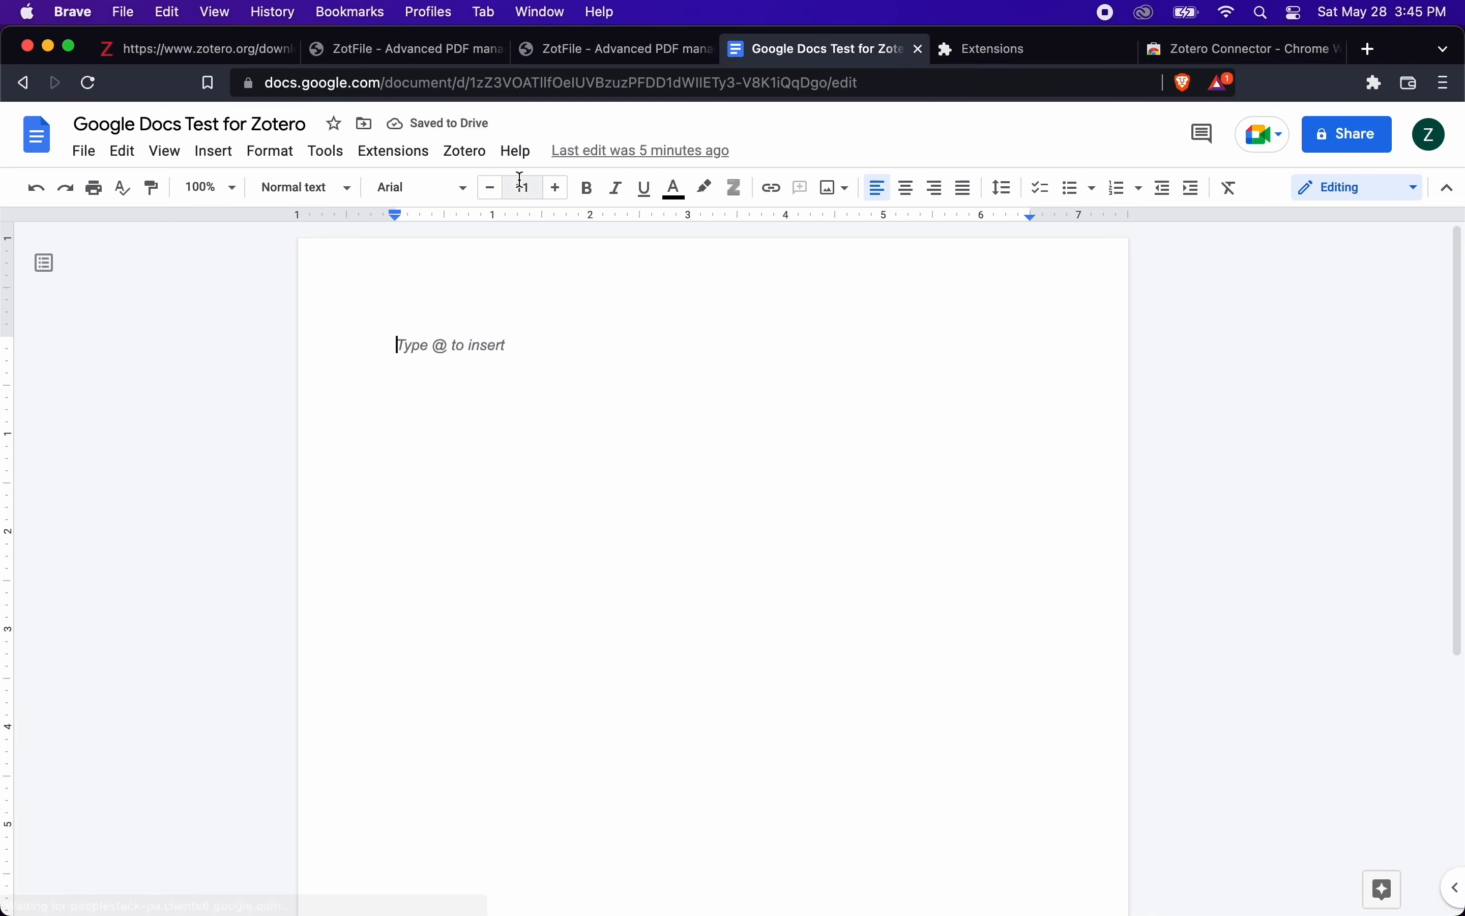
# Step: Start adding a Zotero citation to the Google Docs document and allow Zotero to control System Events
pyautogui.click(472, 152)
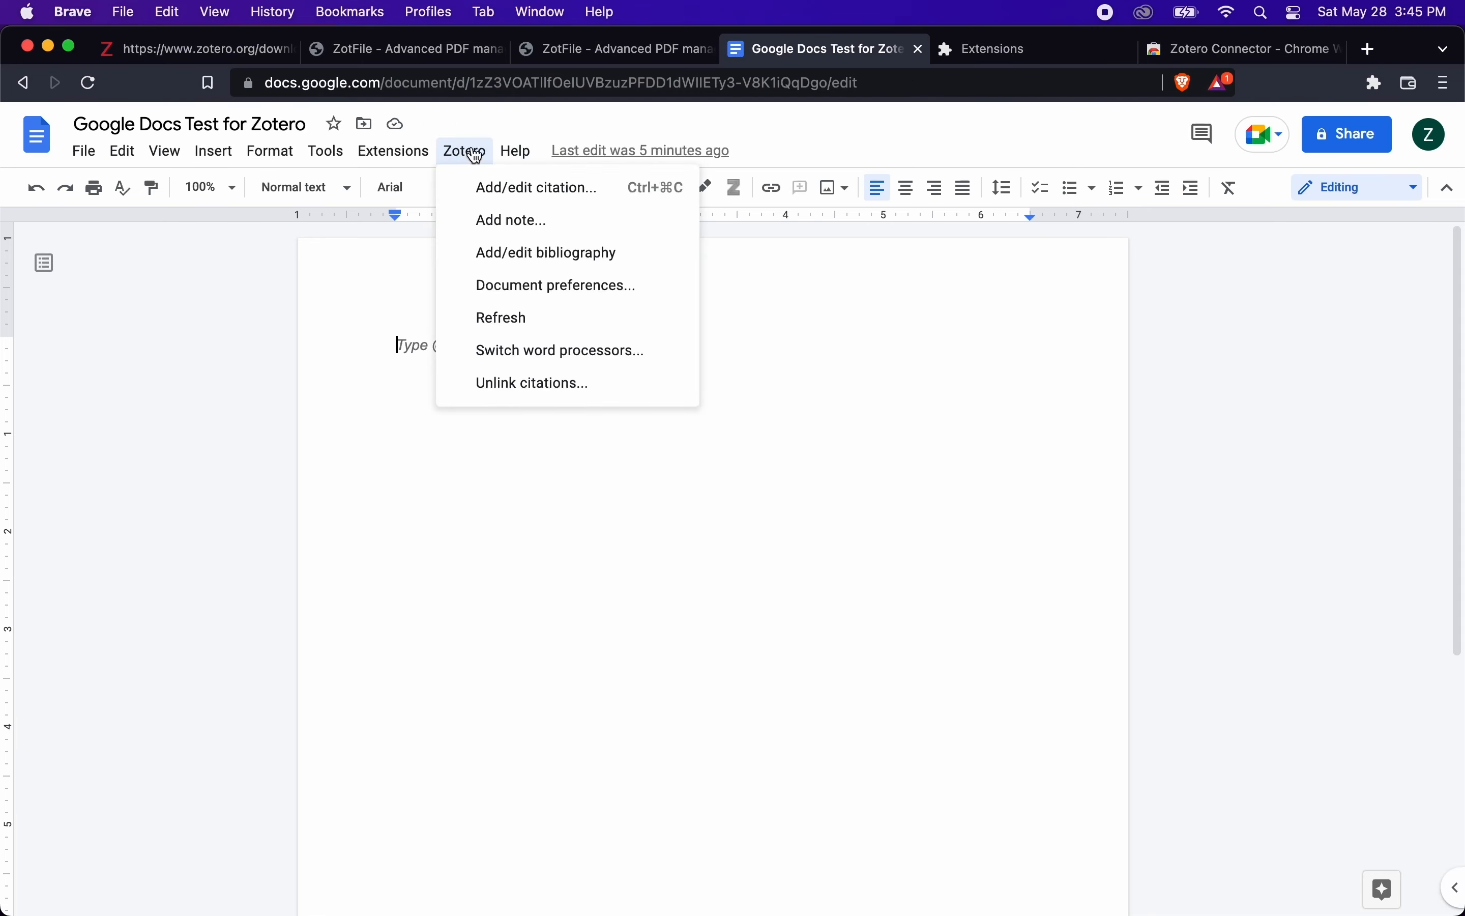
pyautogui.click(497, 197)
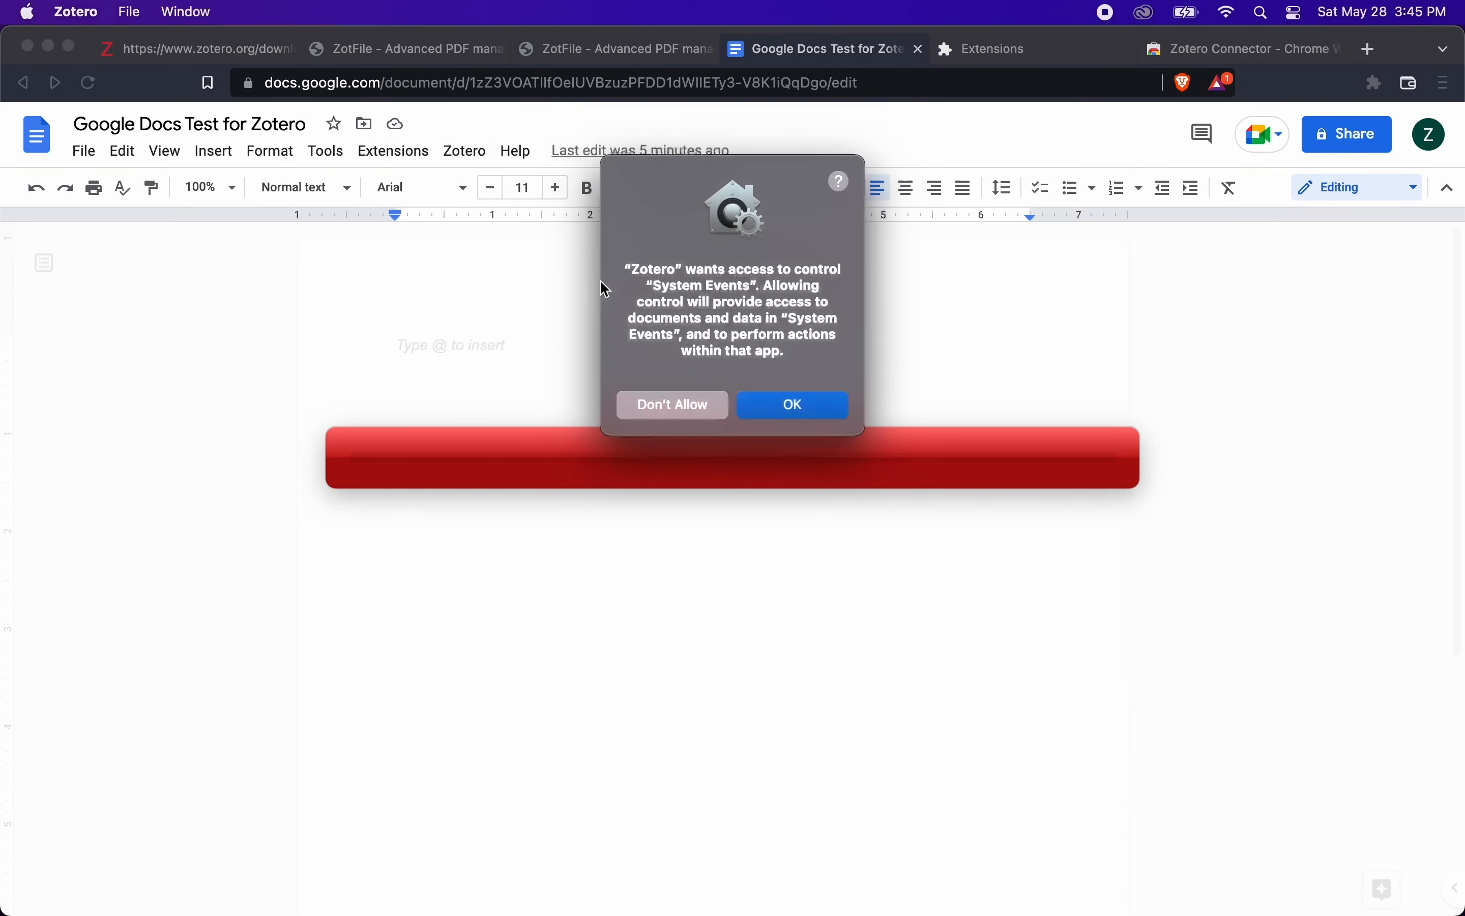
pyautogui.click(799, 398)
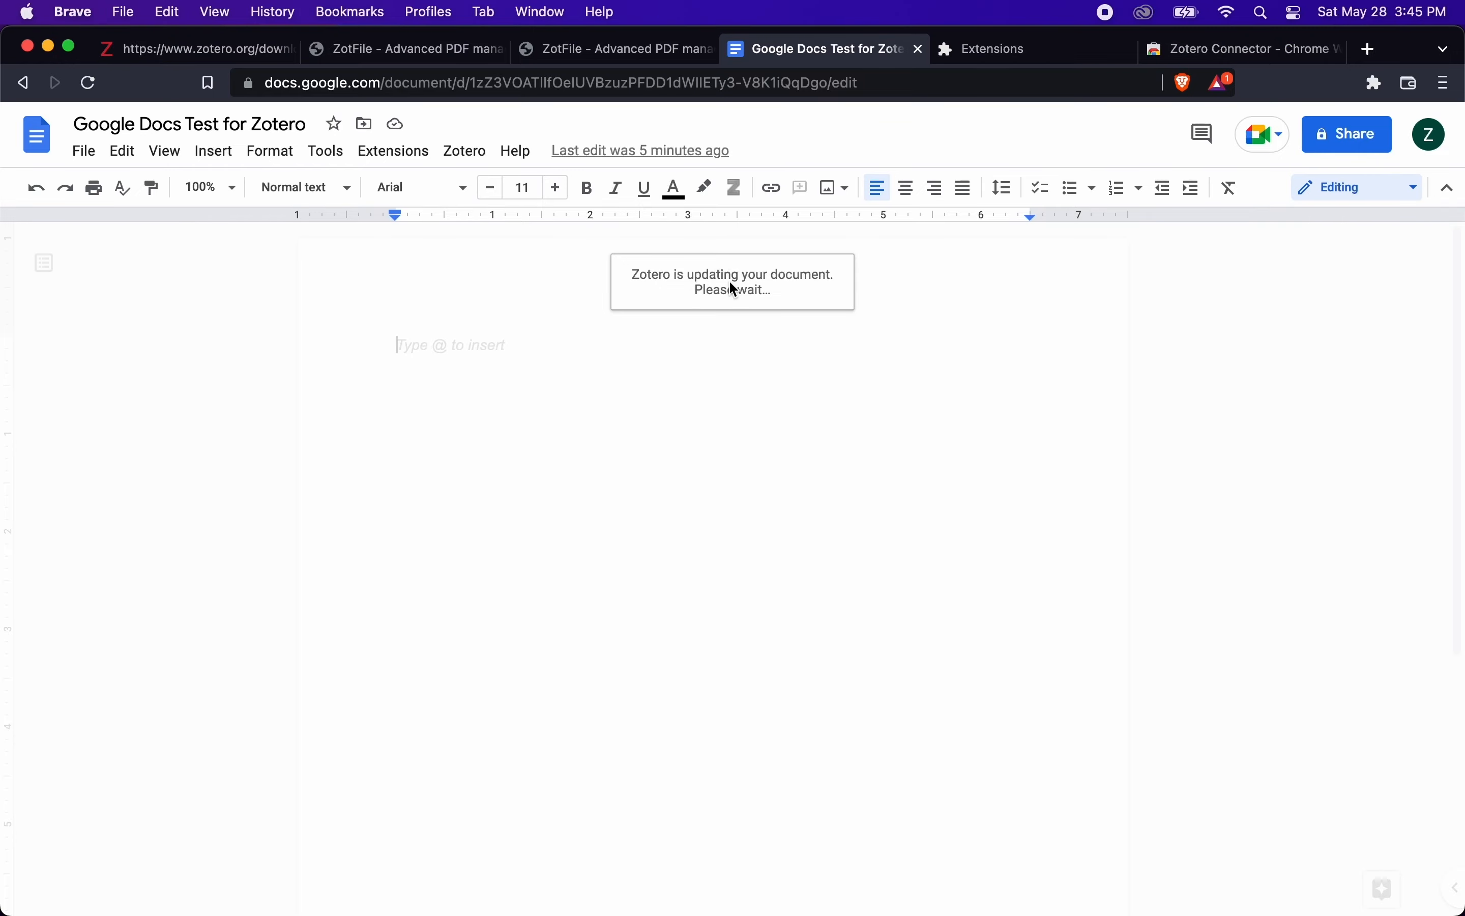
# Step: Switch to Zotero and set the document's citation style to American Sociological Association (ASA) 6th edition
pyautogui.press('super+Tab')
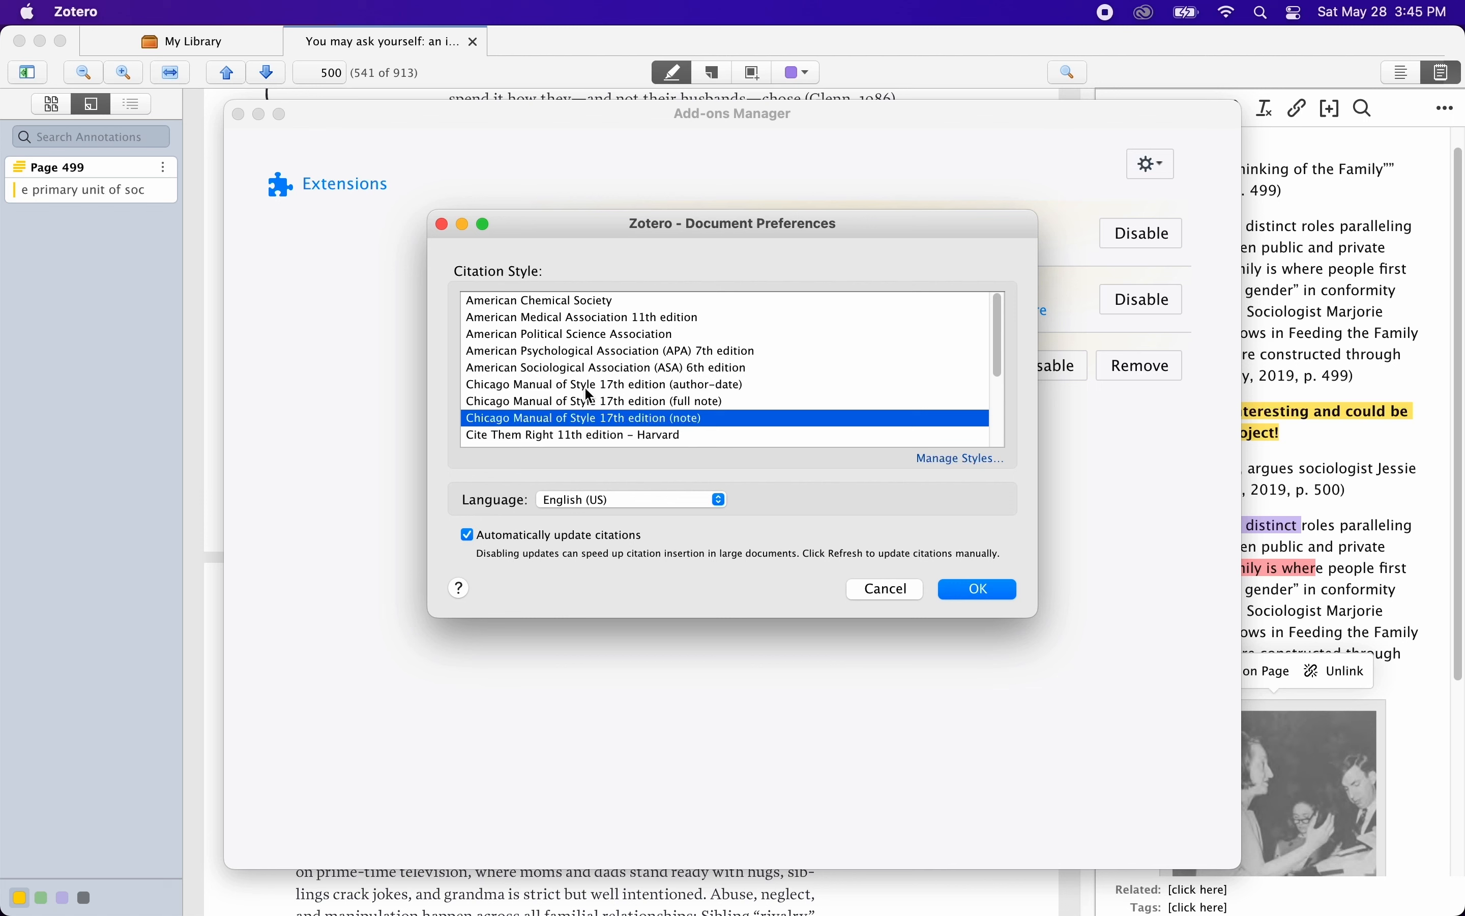
pyautogui.scroll(-5, 591, 384)
pyautogui.scroll(5, 592, 383)
pyautogui.scroll(-5, 595, 385)
pyautogui.scroll(5, 595, 386)
pyautogui.scroll(-1, 595, 386)
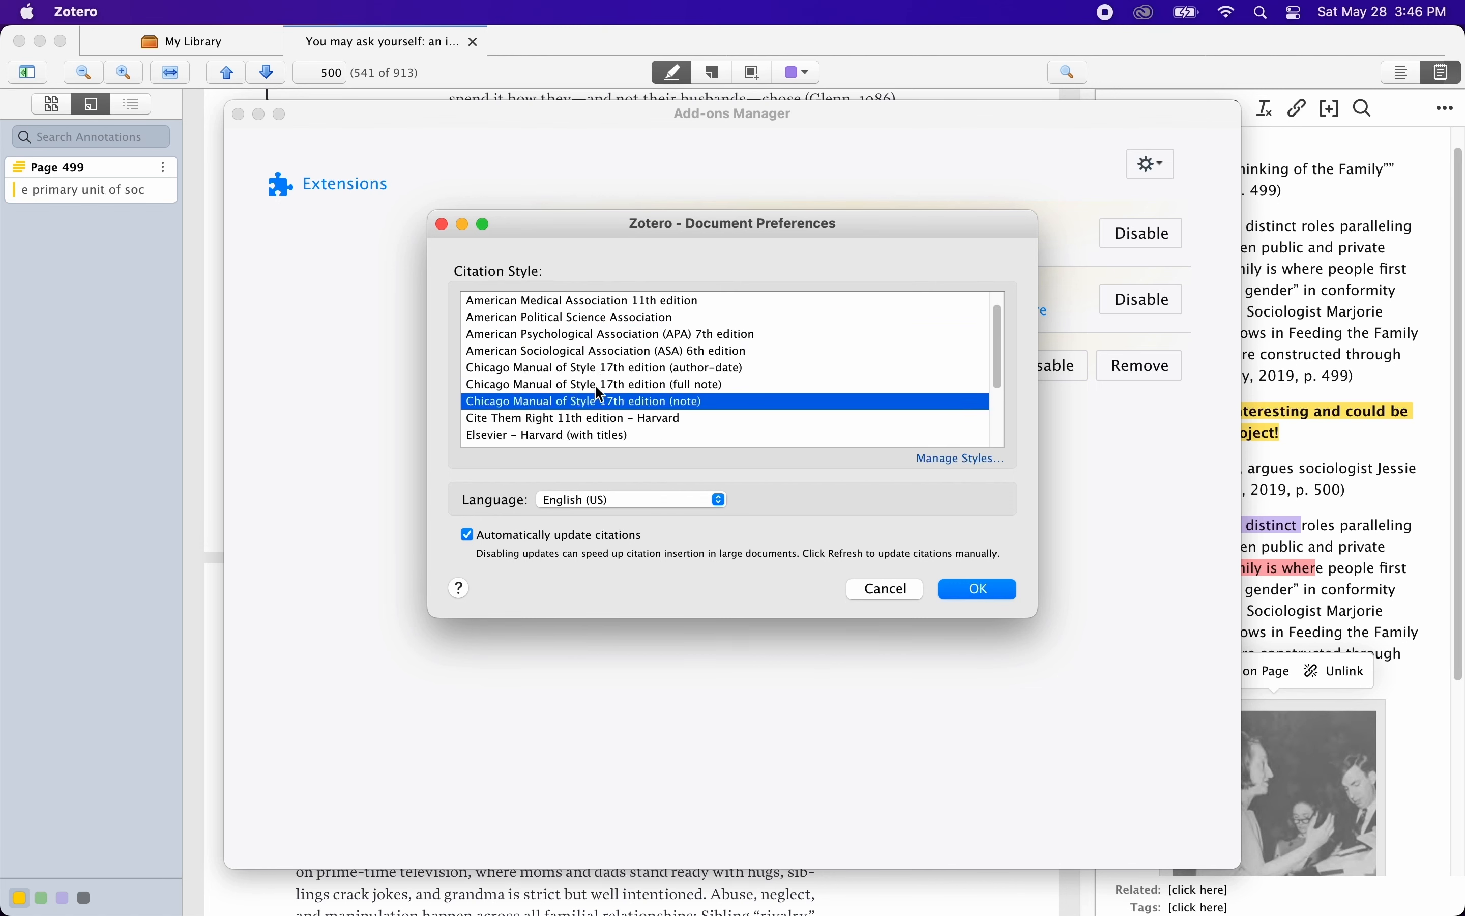
pyautogui.scroll(1, 599, 393)
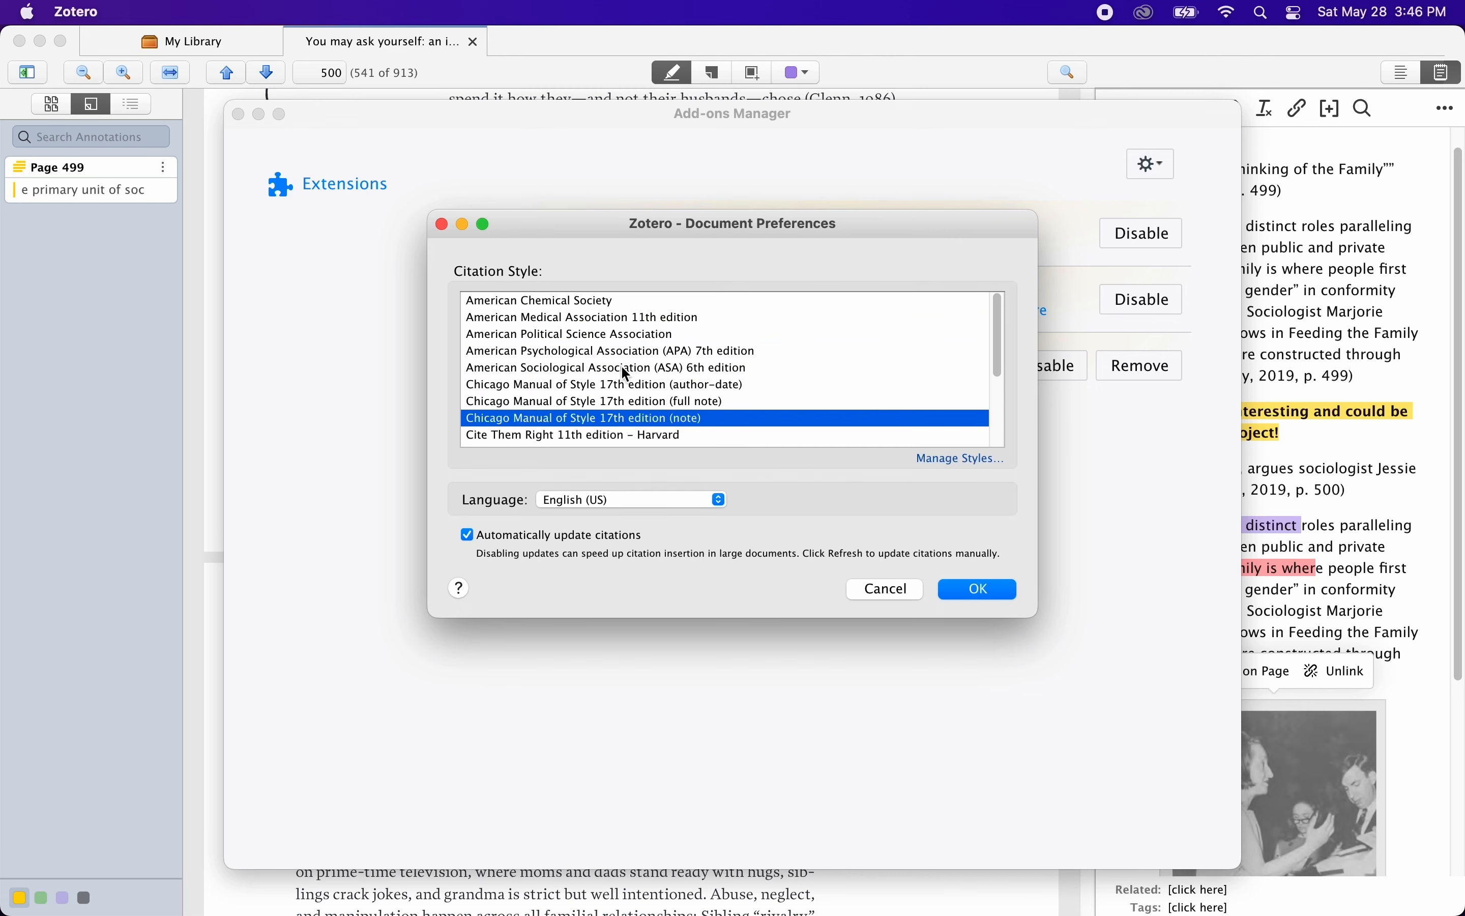
pyautogui.click(608, 368)
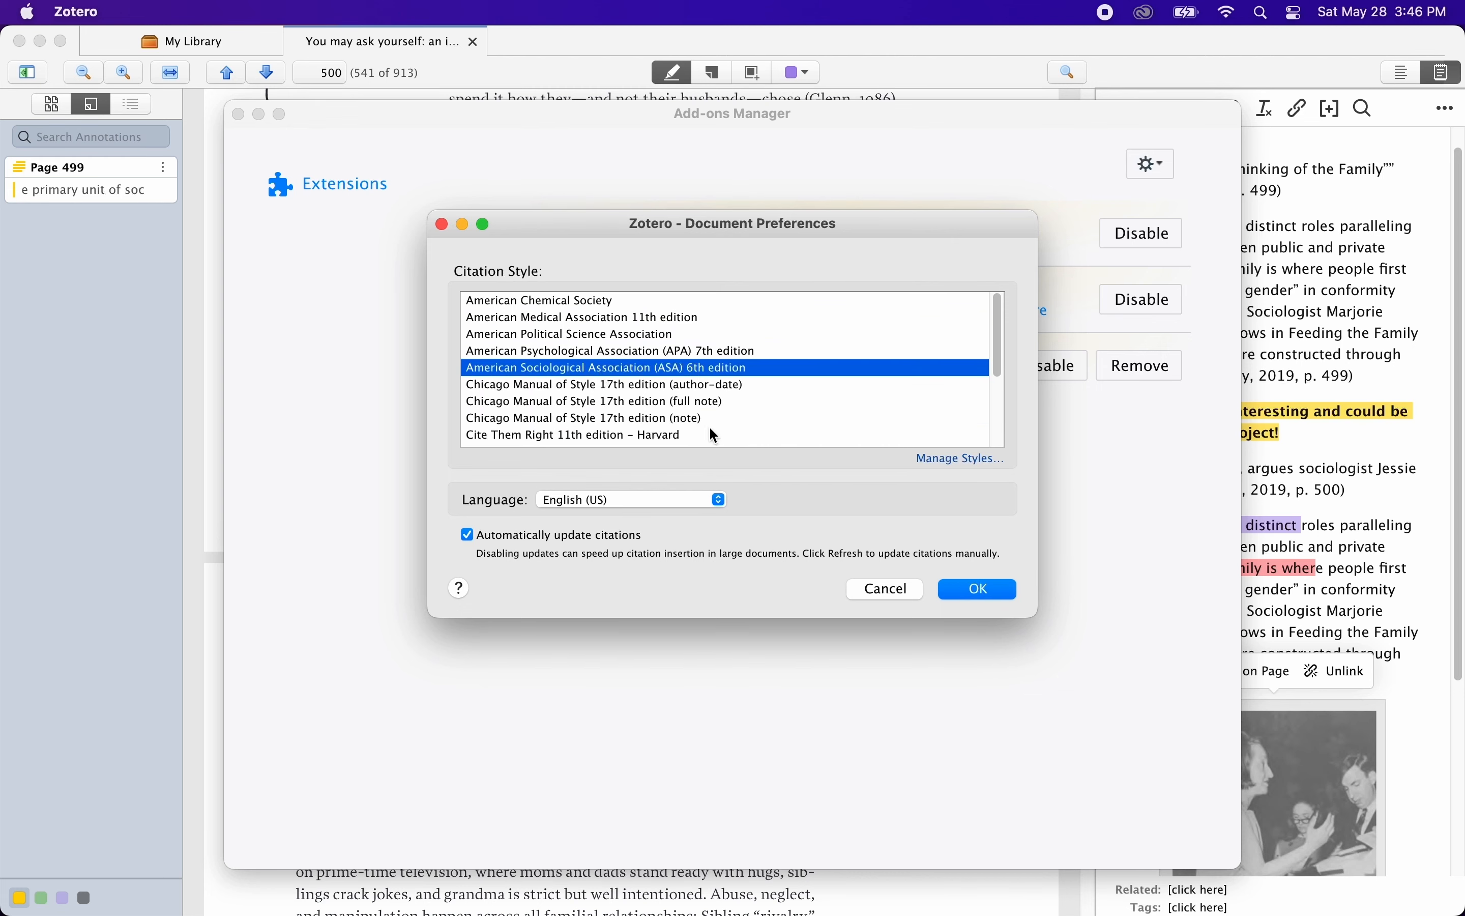
pyautogui.click(978, 588)
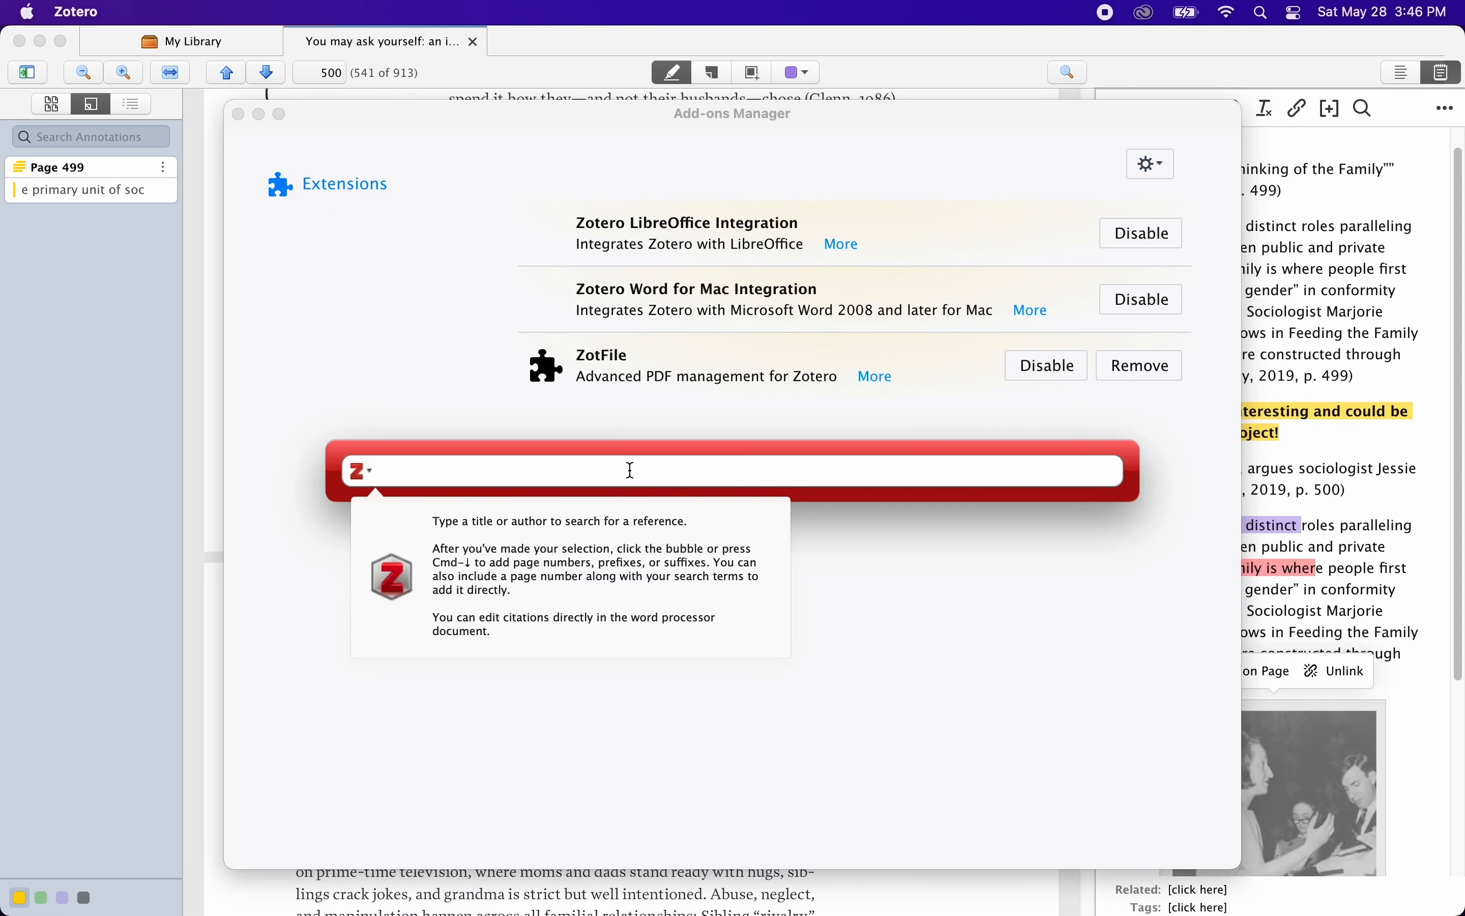
# Step: Find "You may ask yourself: an introduction to thinking like a sociologist" by its author and insert its citation into the document
pyautogui.write('conley')
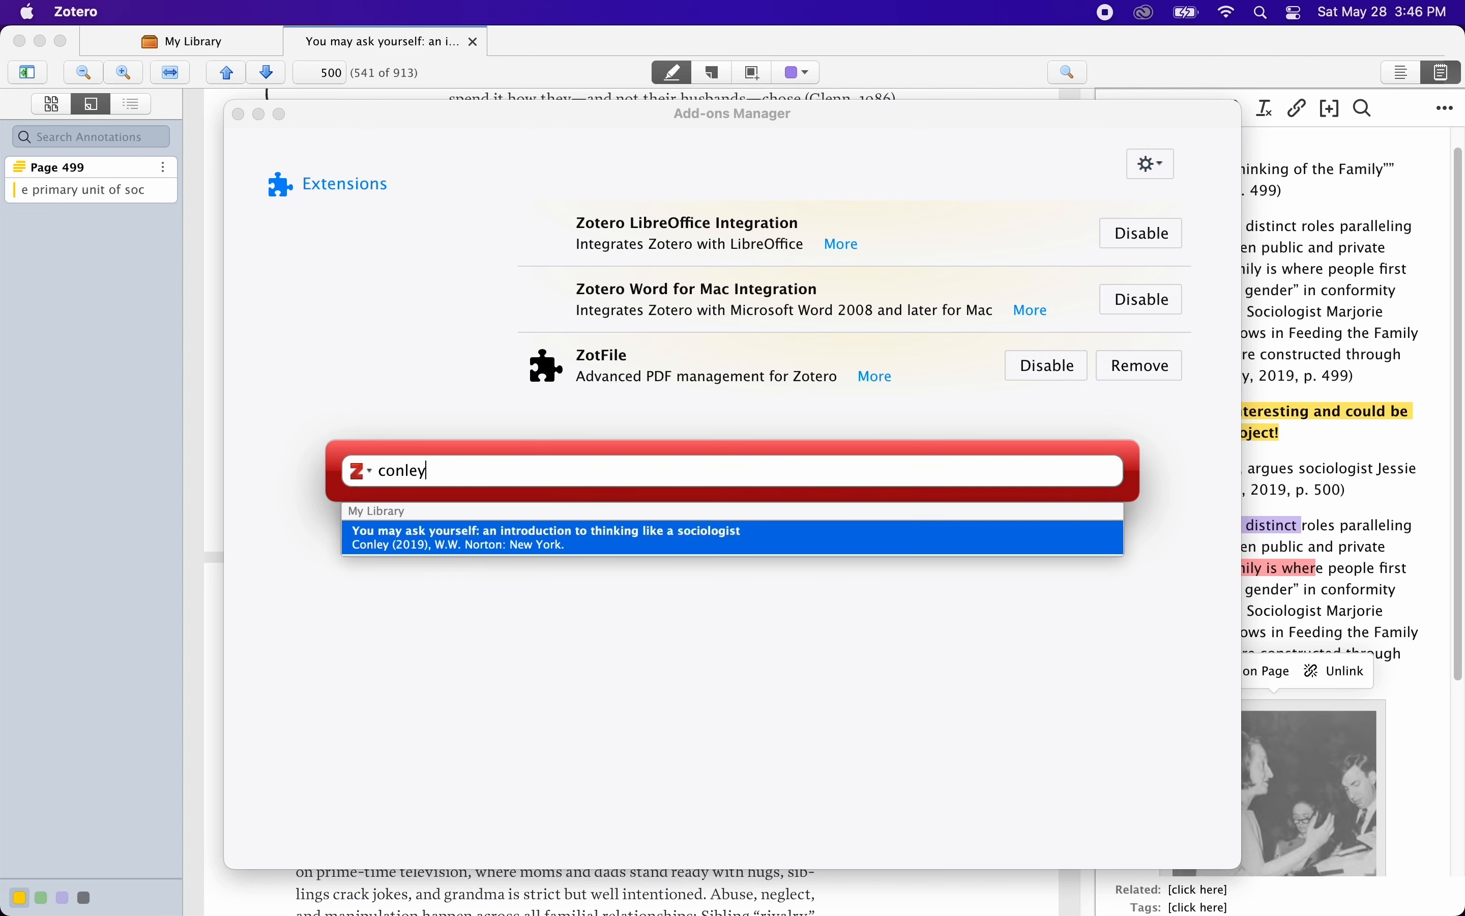
pyautogui.click(682, 541)
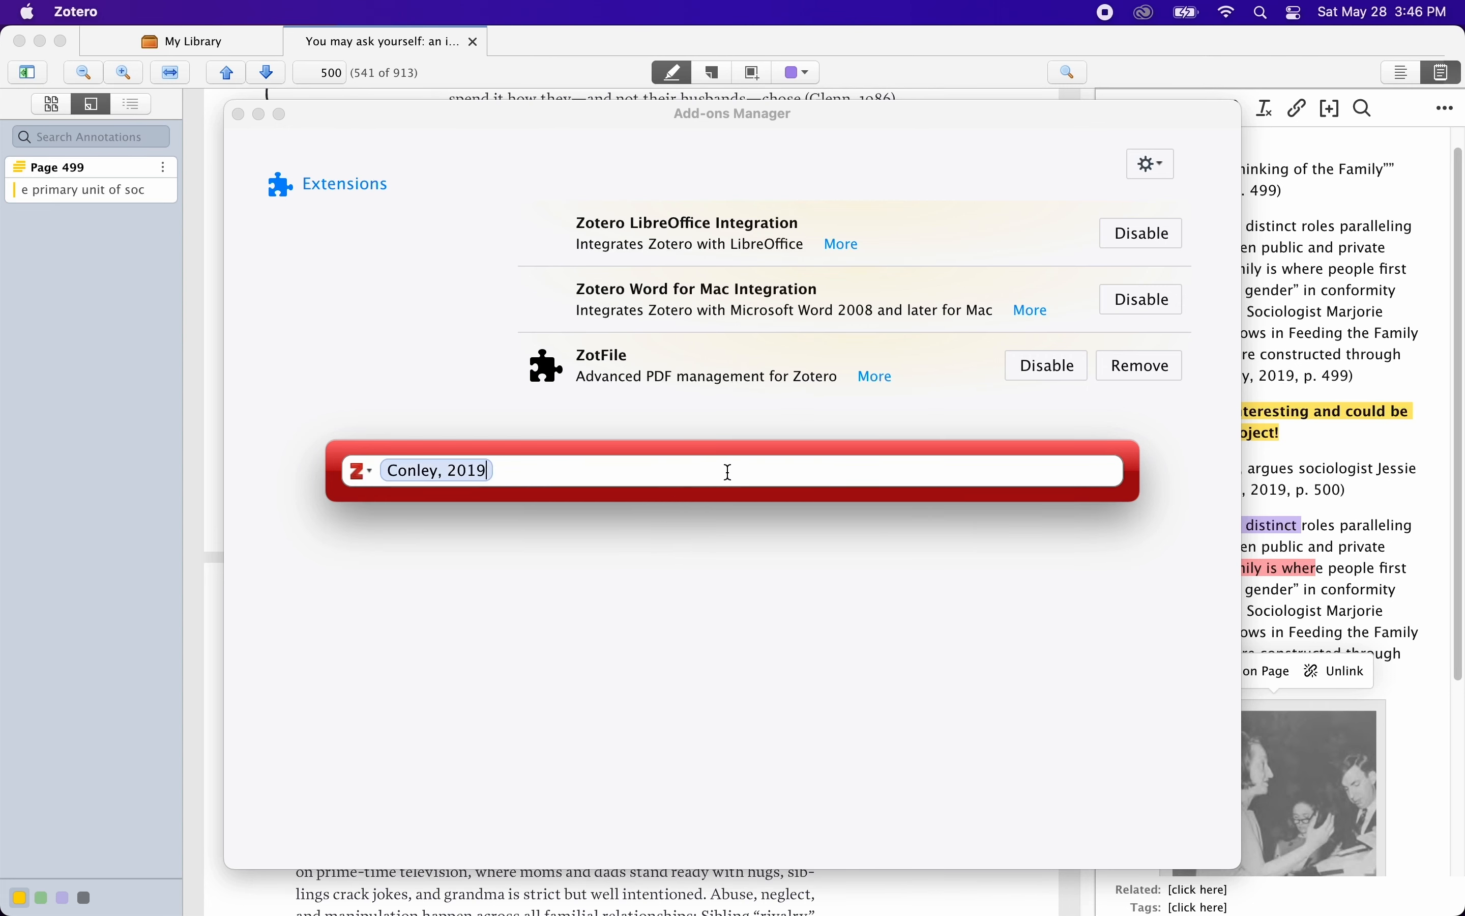
pyautogui.press('Return')
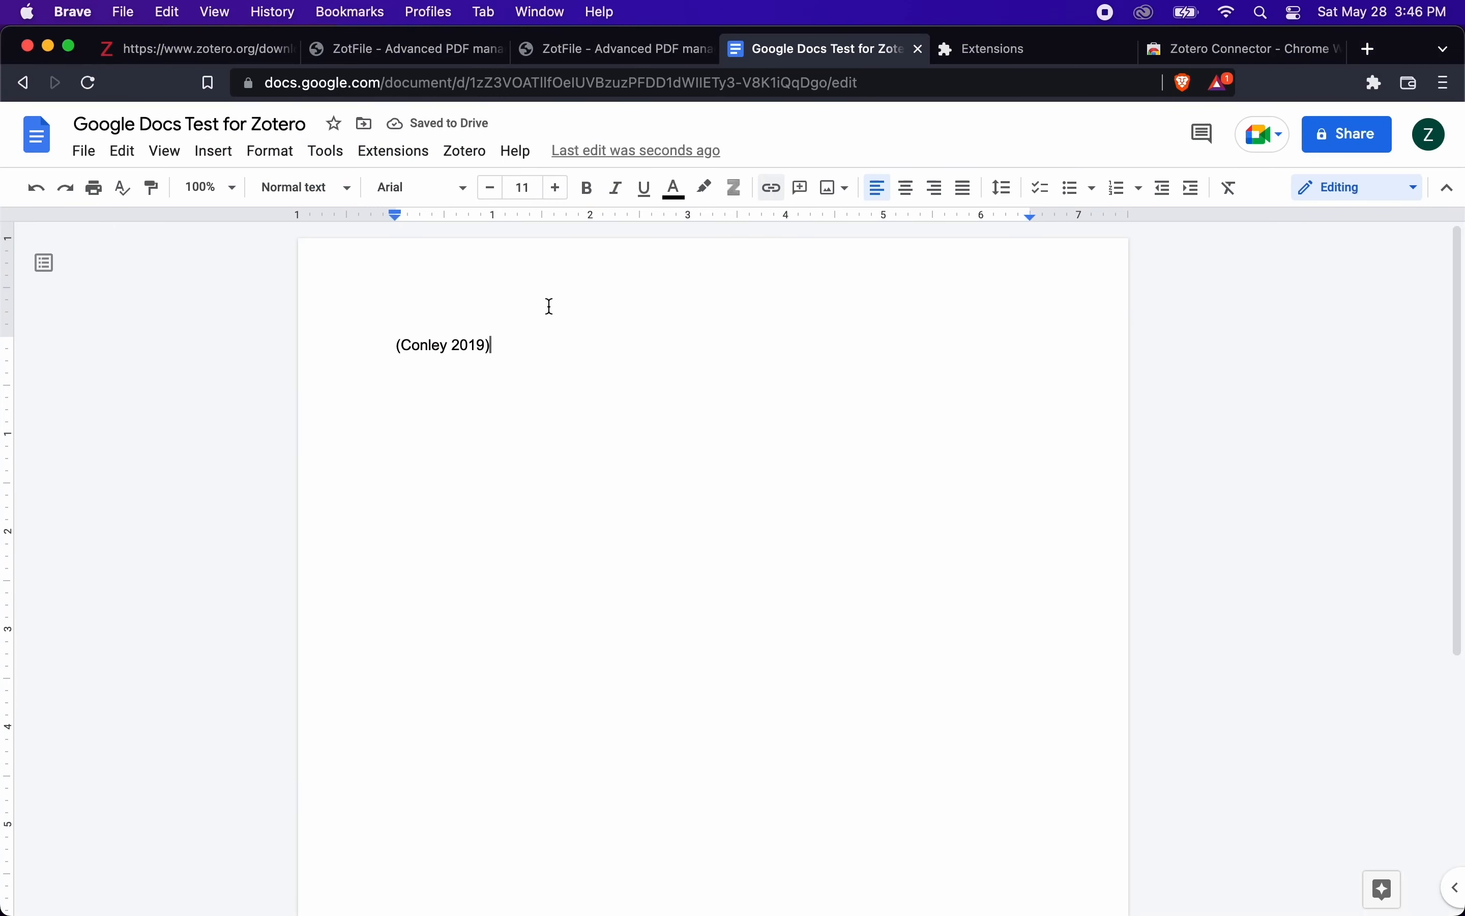
# Step: Try to insert the Zotero note "Test Note" into the document in place of the existing citation
pyautogui.click(451, 164)
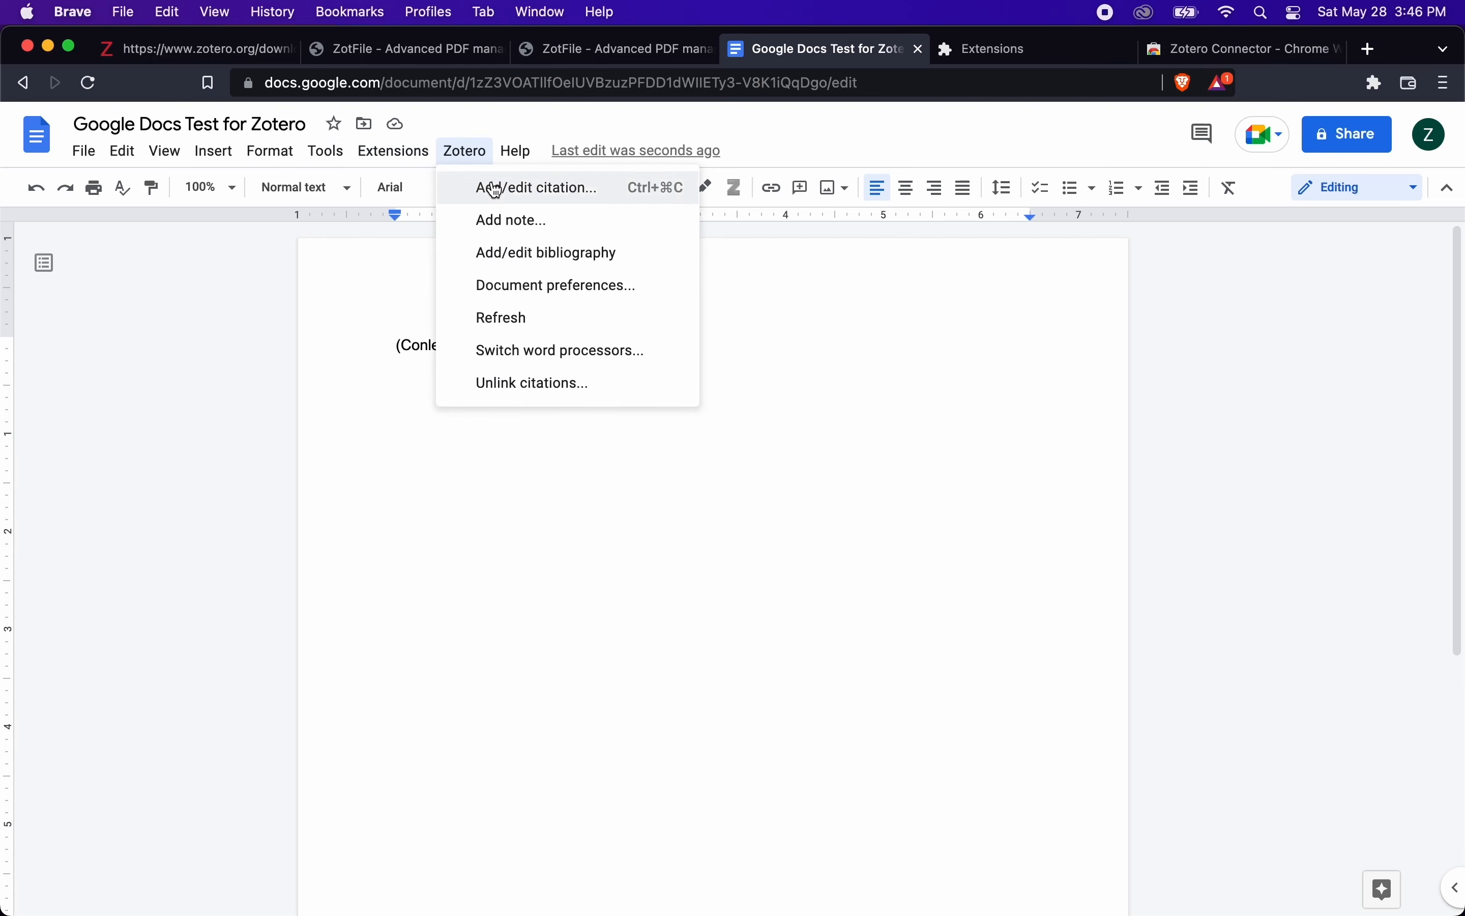
pyautogui.click(519, 222)
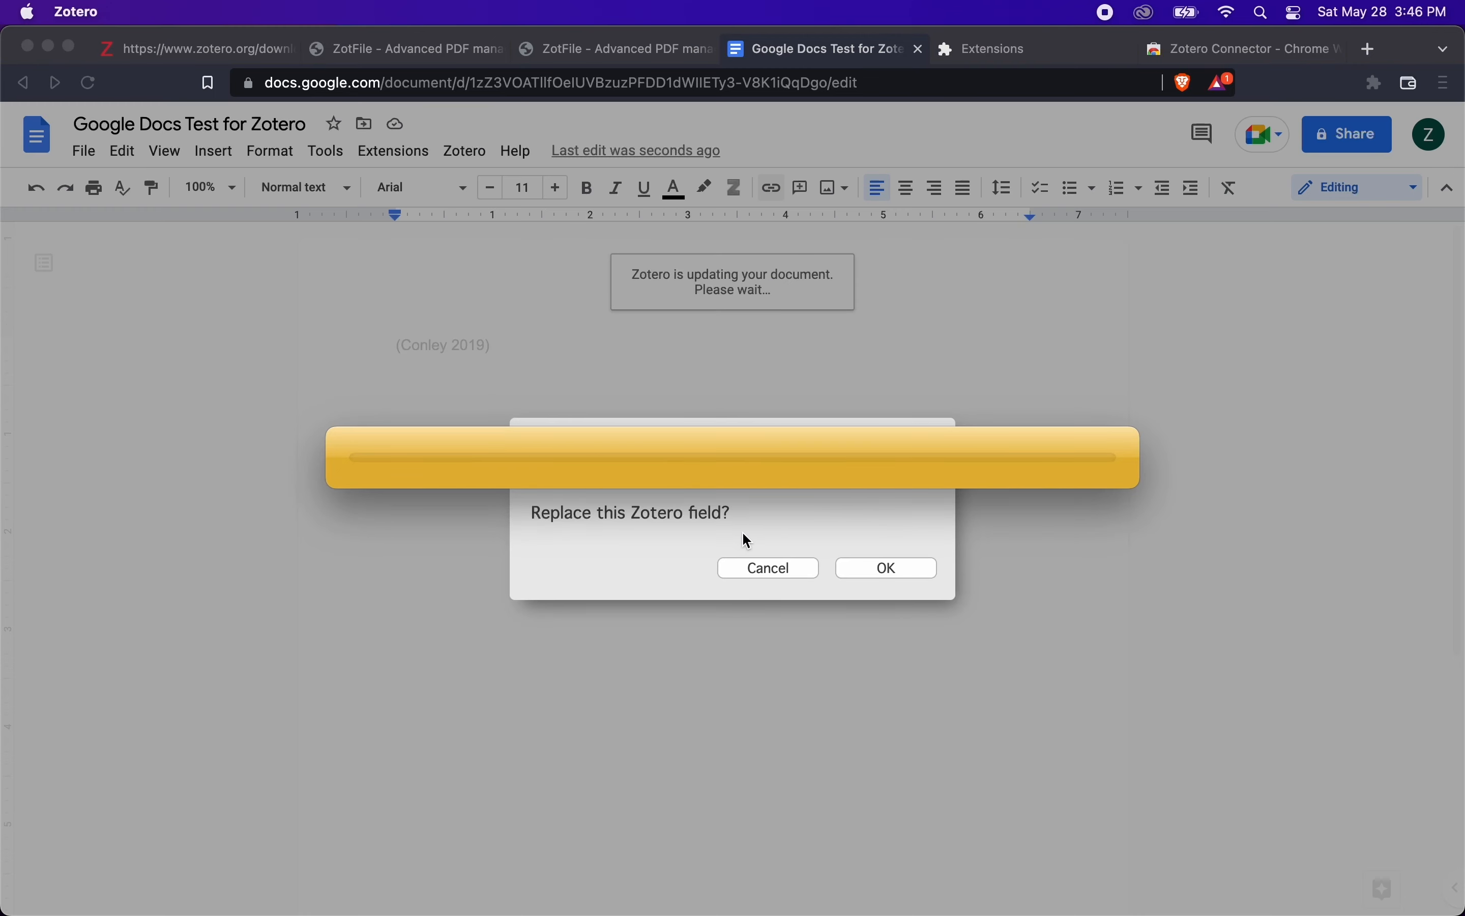
pyautogui.click(900, 570)
pyautogui.click(889, 569)
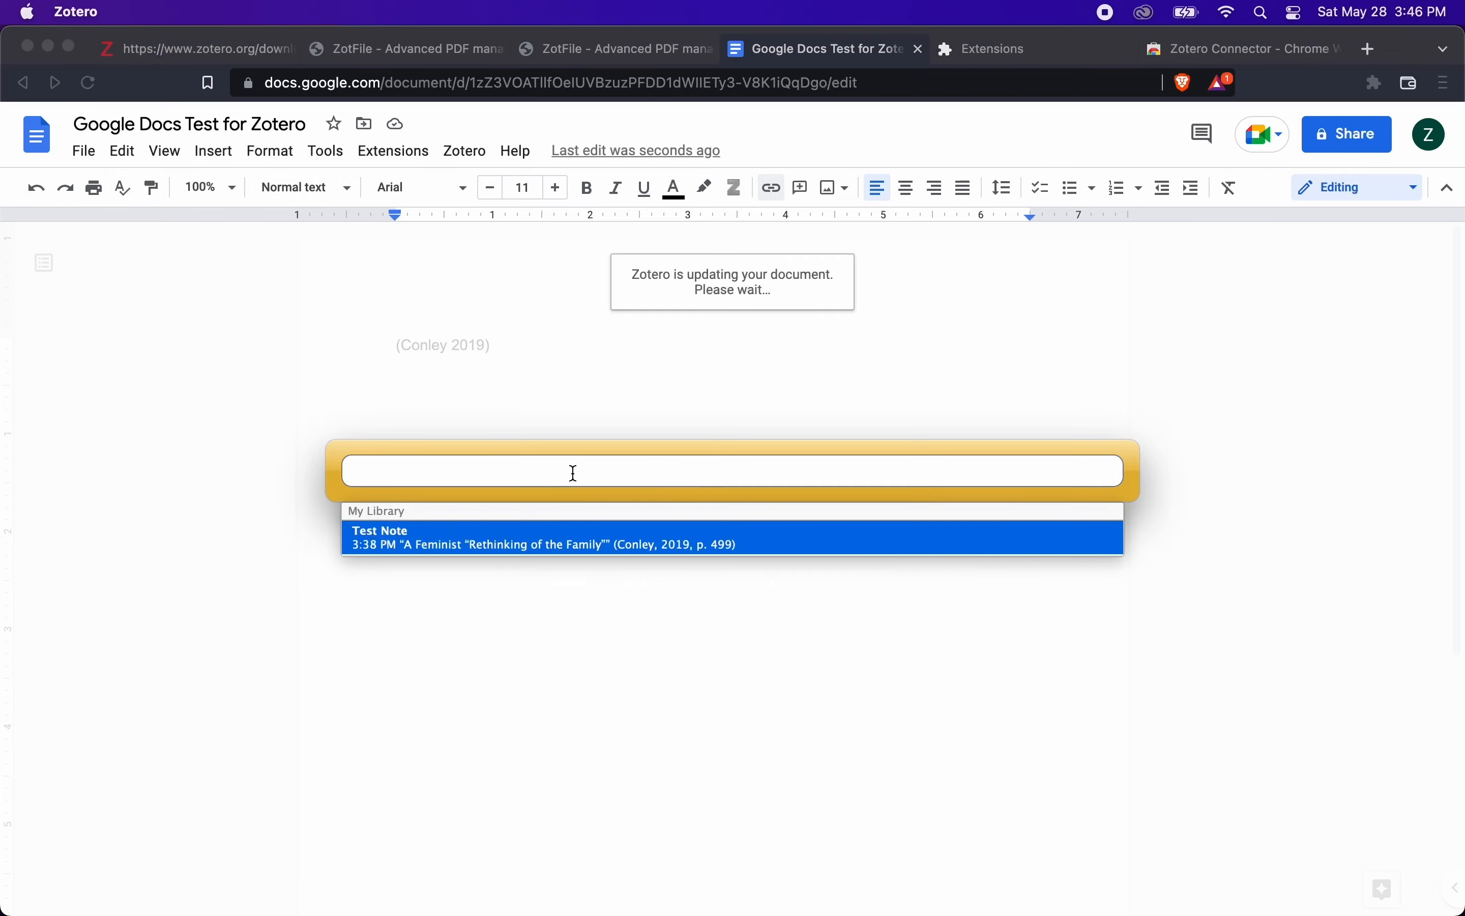
pyautogui.click(502, 545)
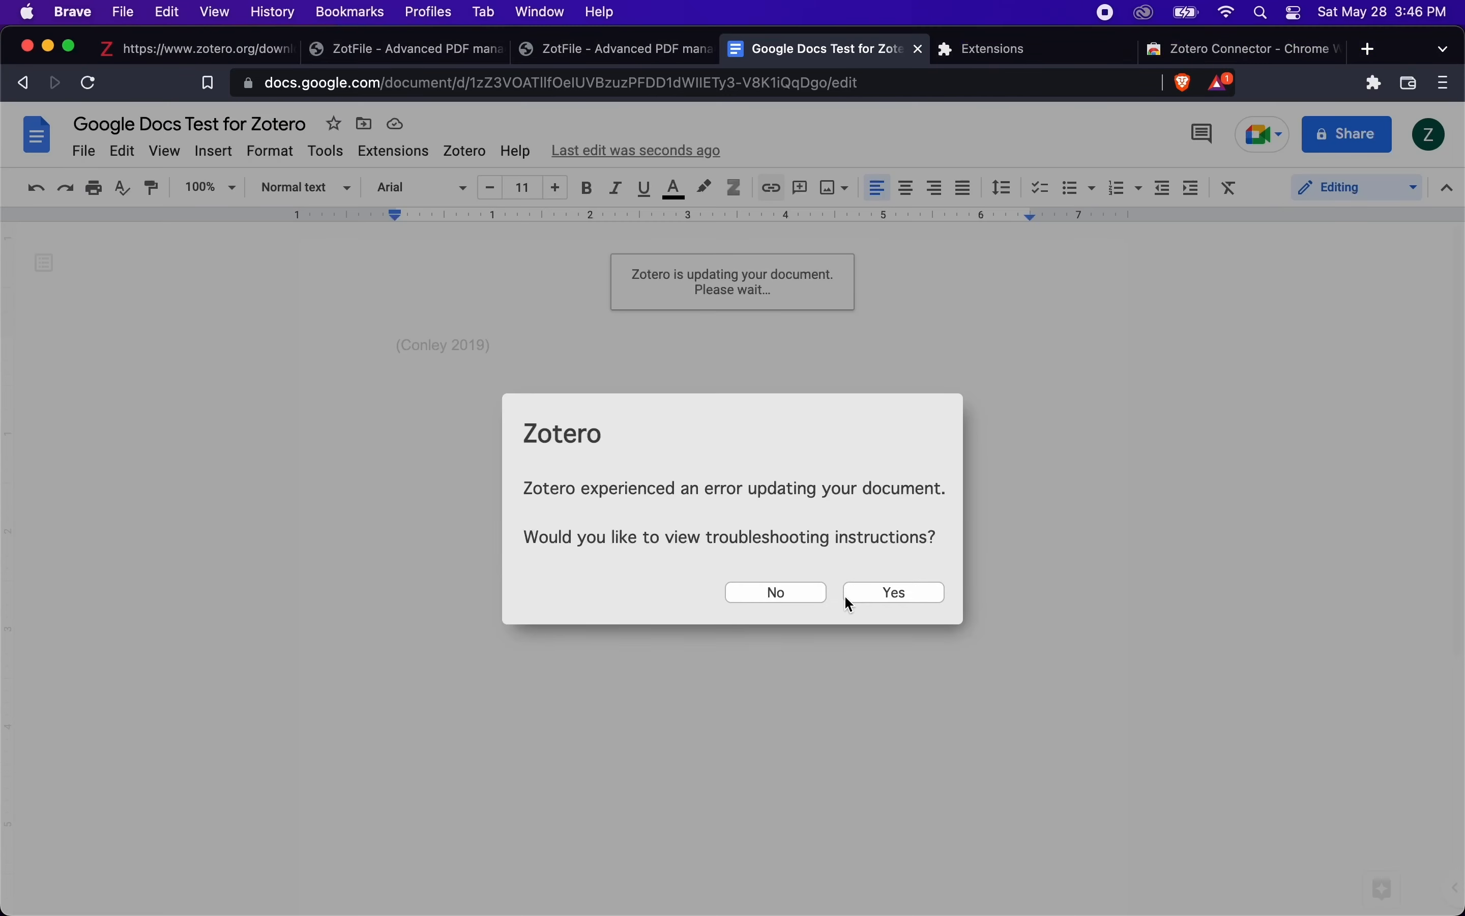
pyautogui.click(784, 594)
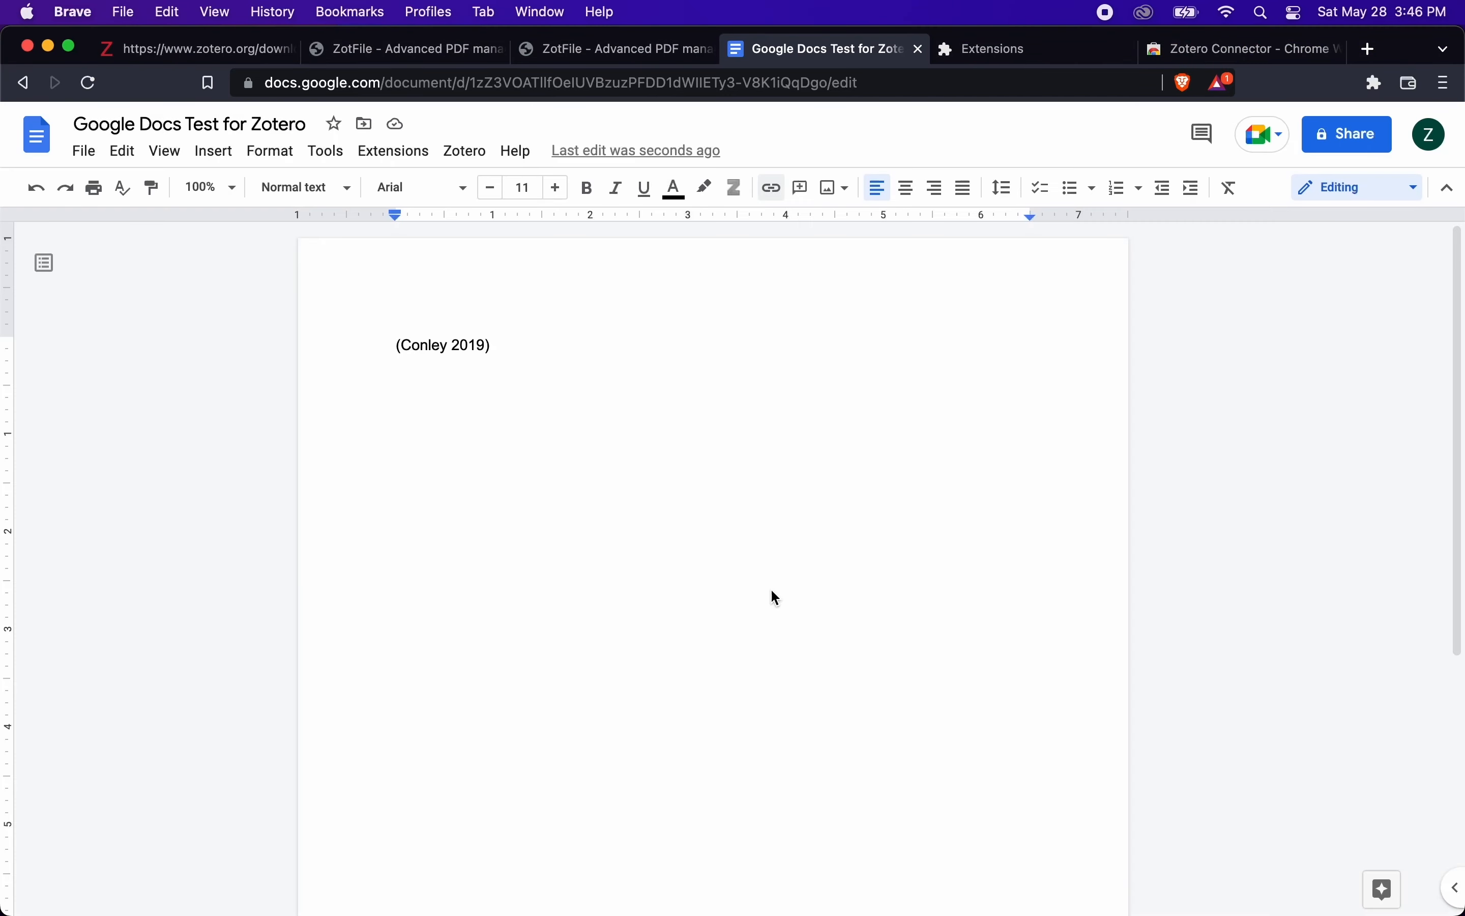
# Step: Delete the existing citation and insert the Zotero note "Test Note" into the empty document
pyautogui.tripleClick(509, 344)
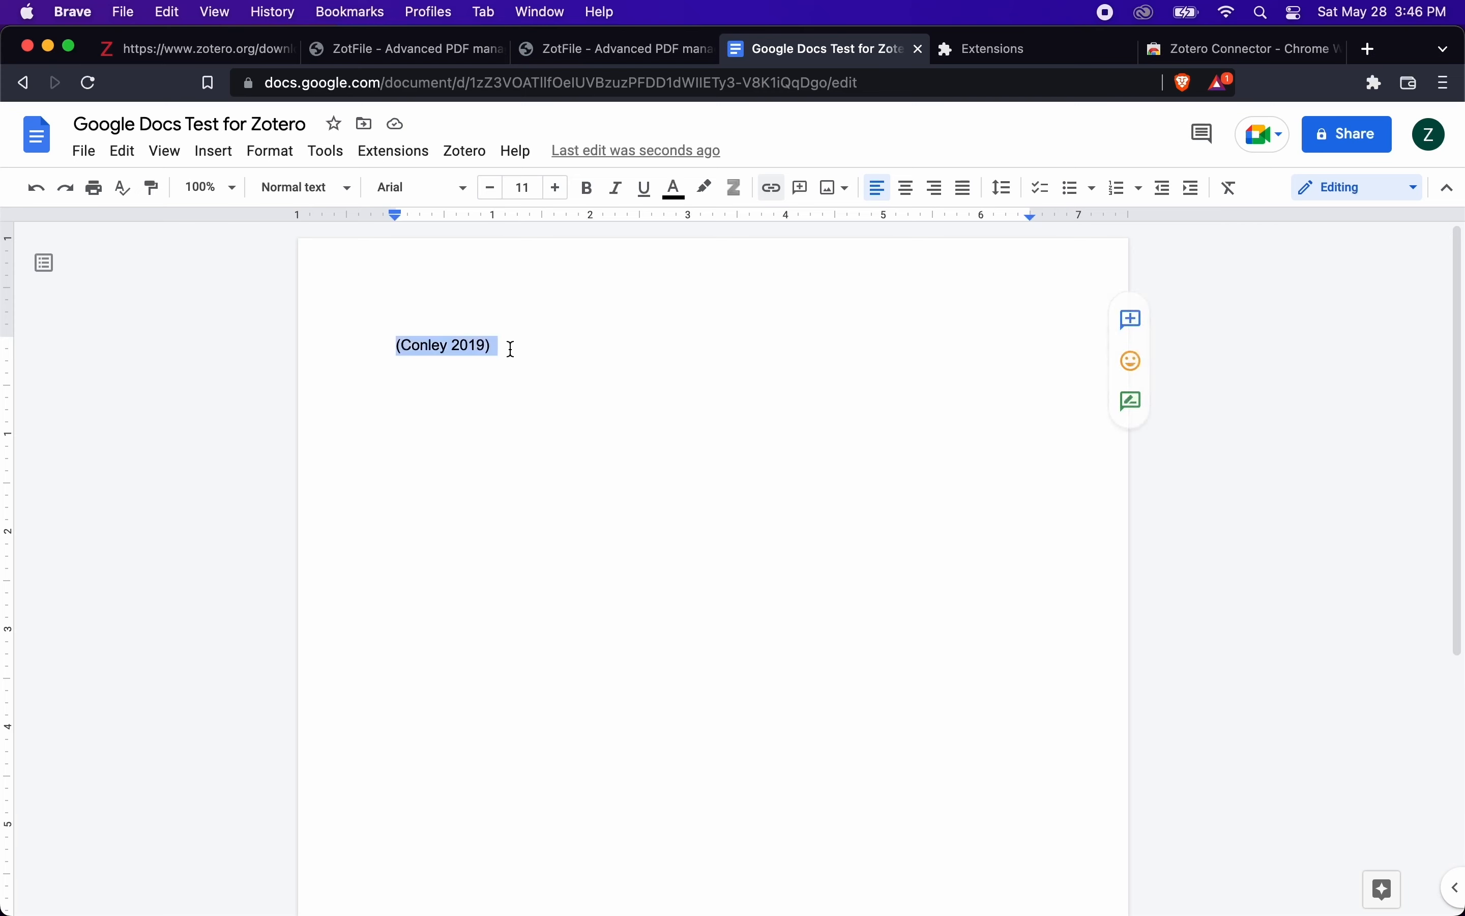
pyautogui.press('BackSpace')
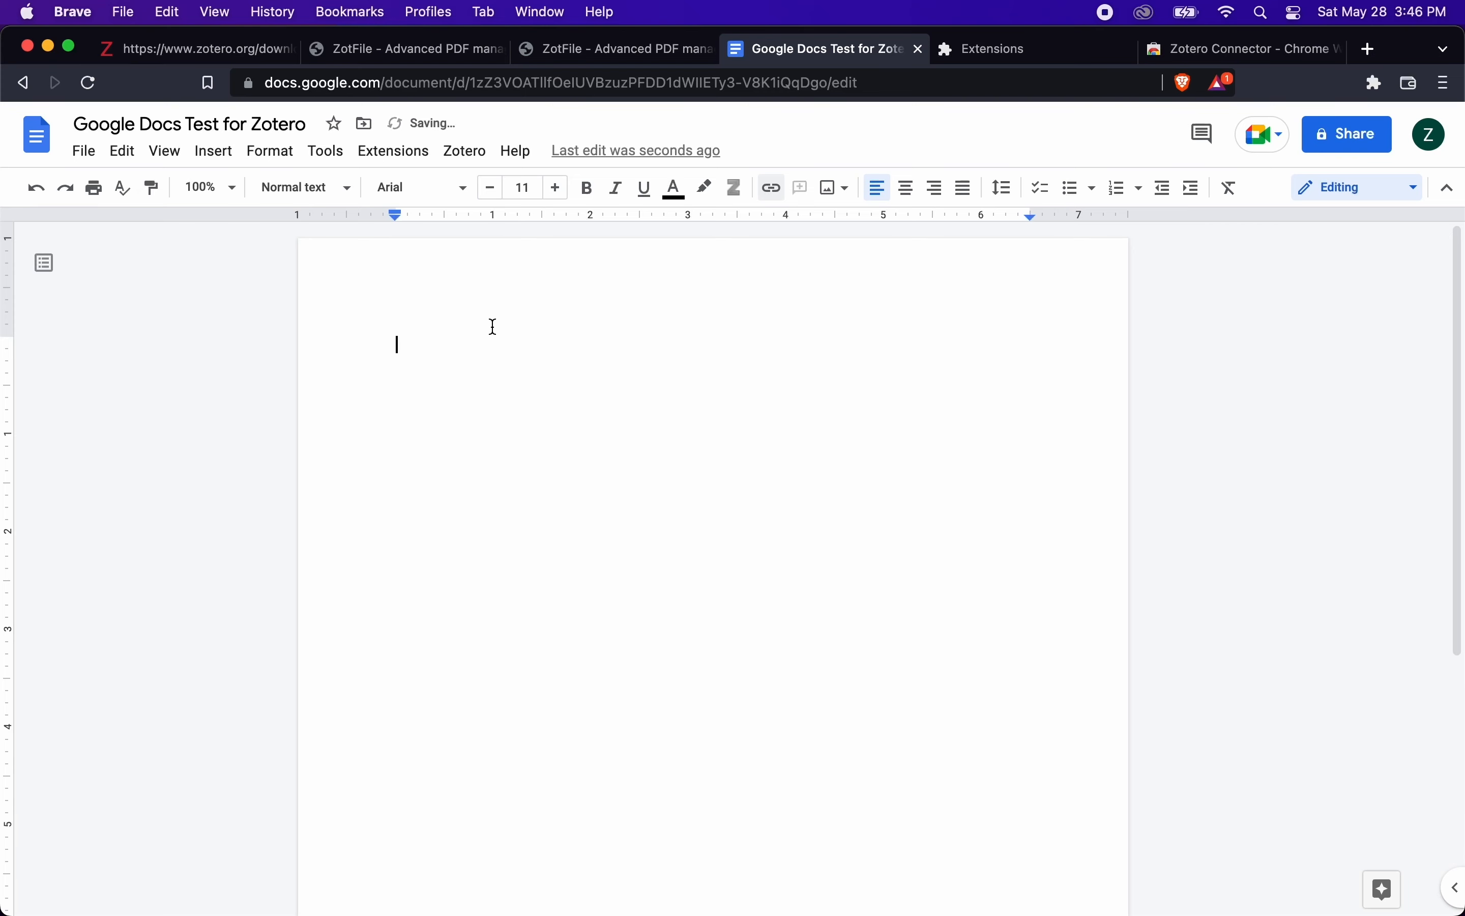
pyautogui.click(325, 153)
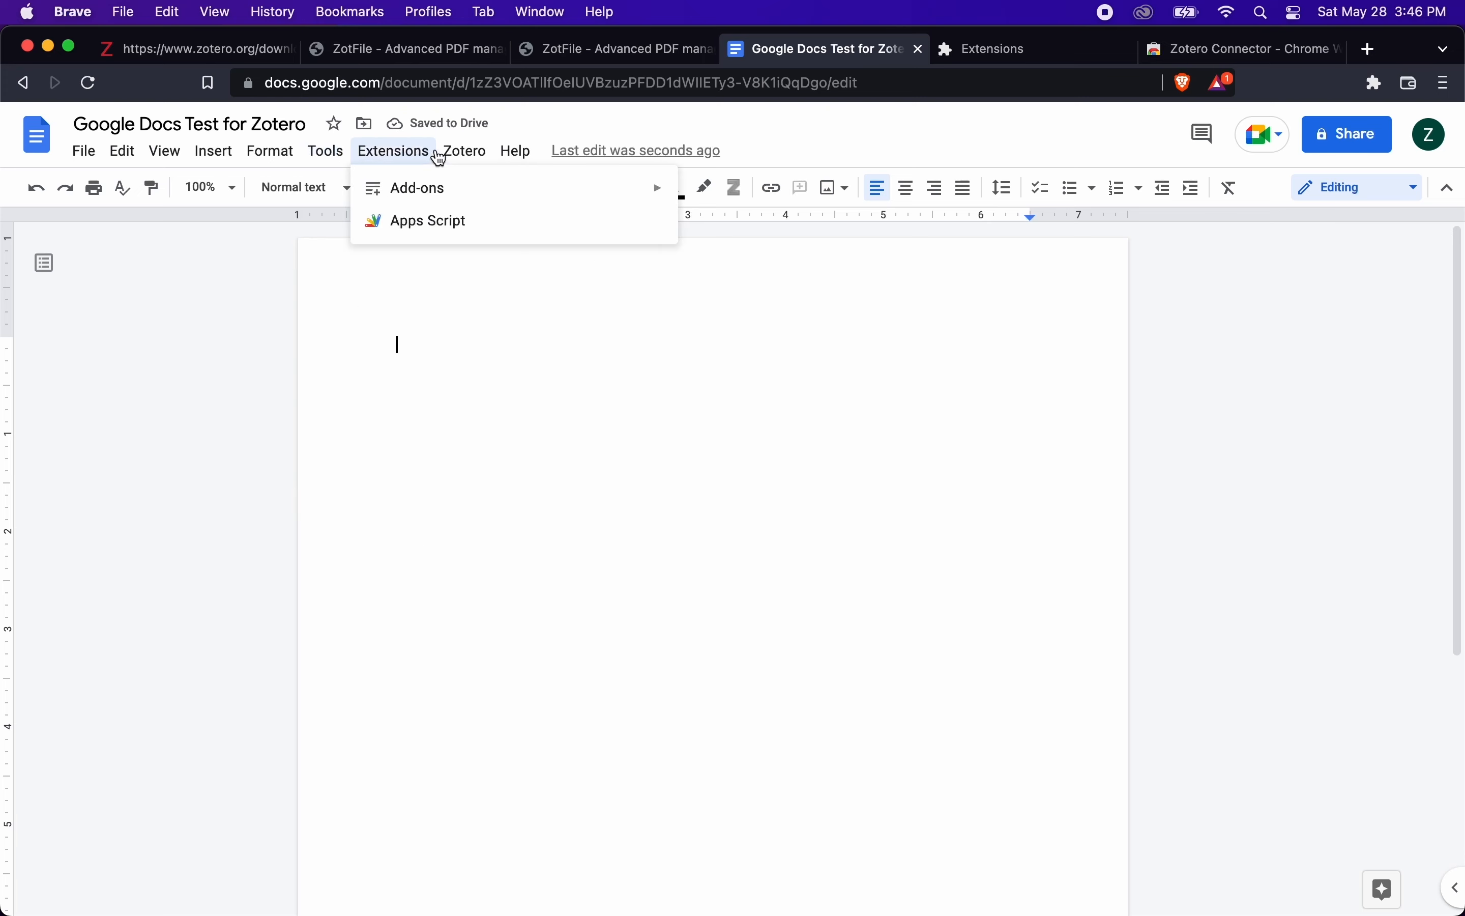
pyautogui.moveTo(465, 151)
pyautogui.click(483, 200)
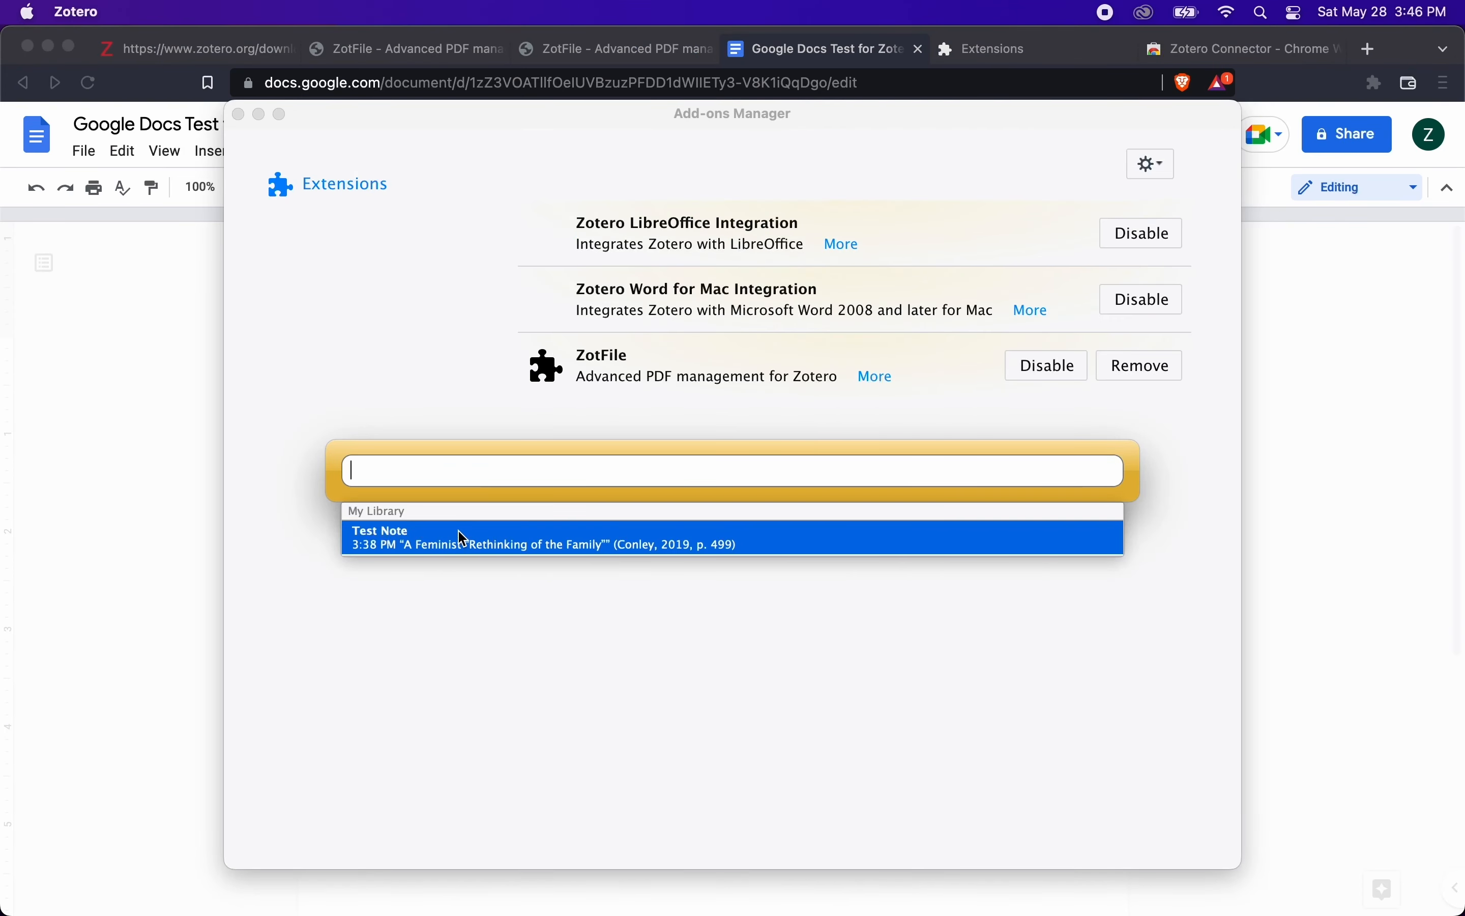
pyautogui.click(462, 544)
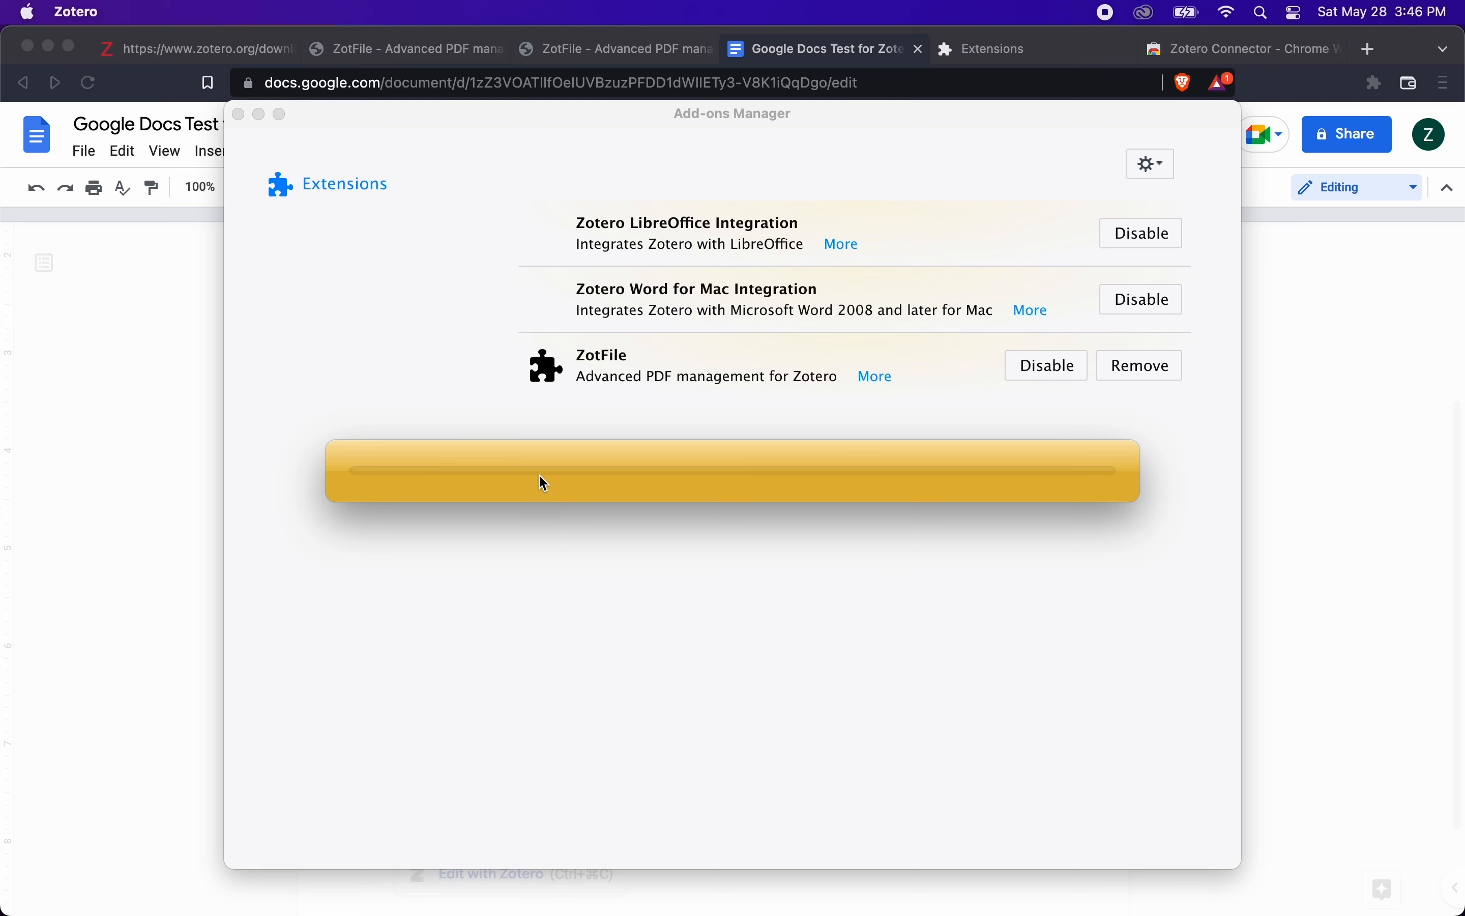
pyautogui.press('super+Tab')
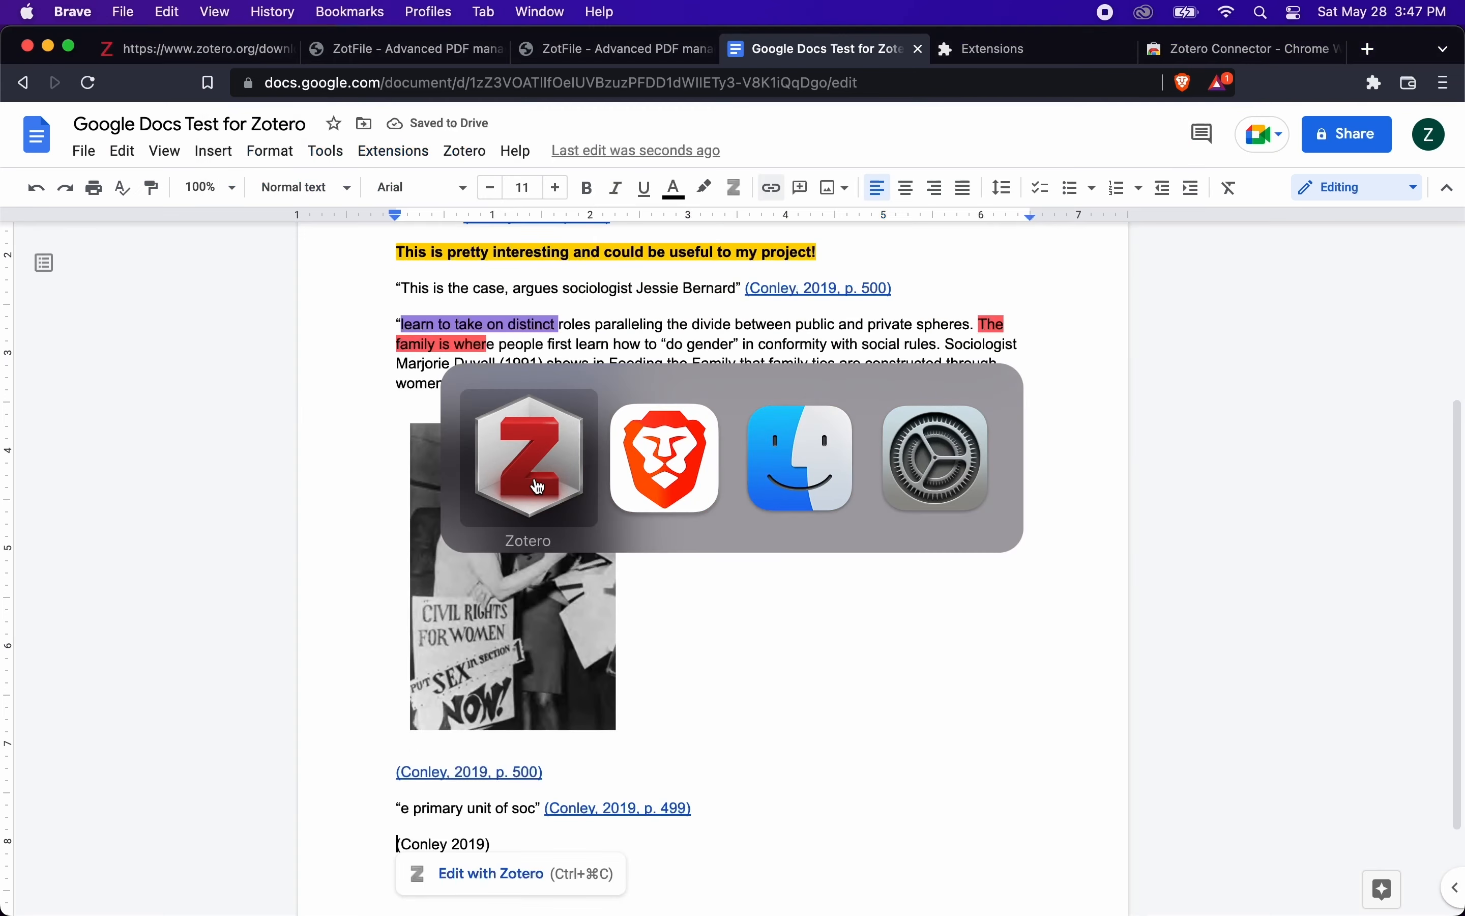
pyautogui.click(539, 486)
pyautogui.press('super+Tab')
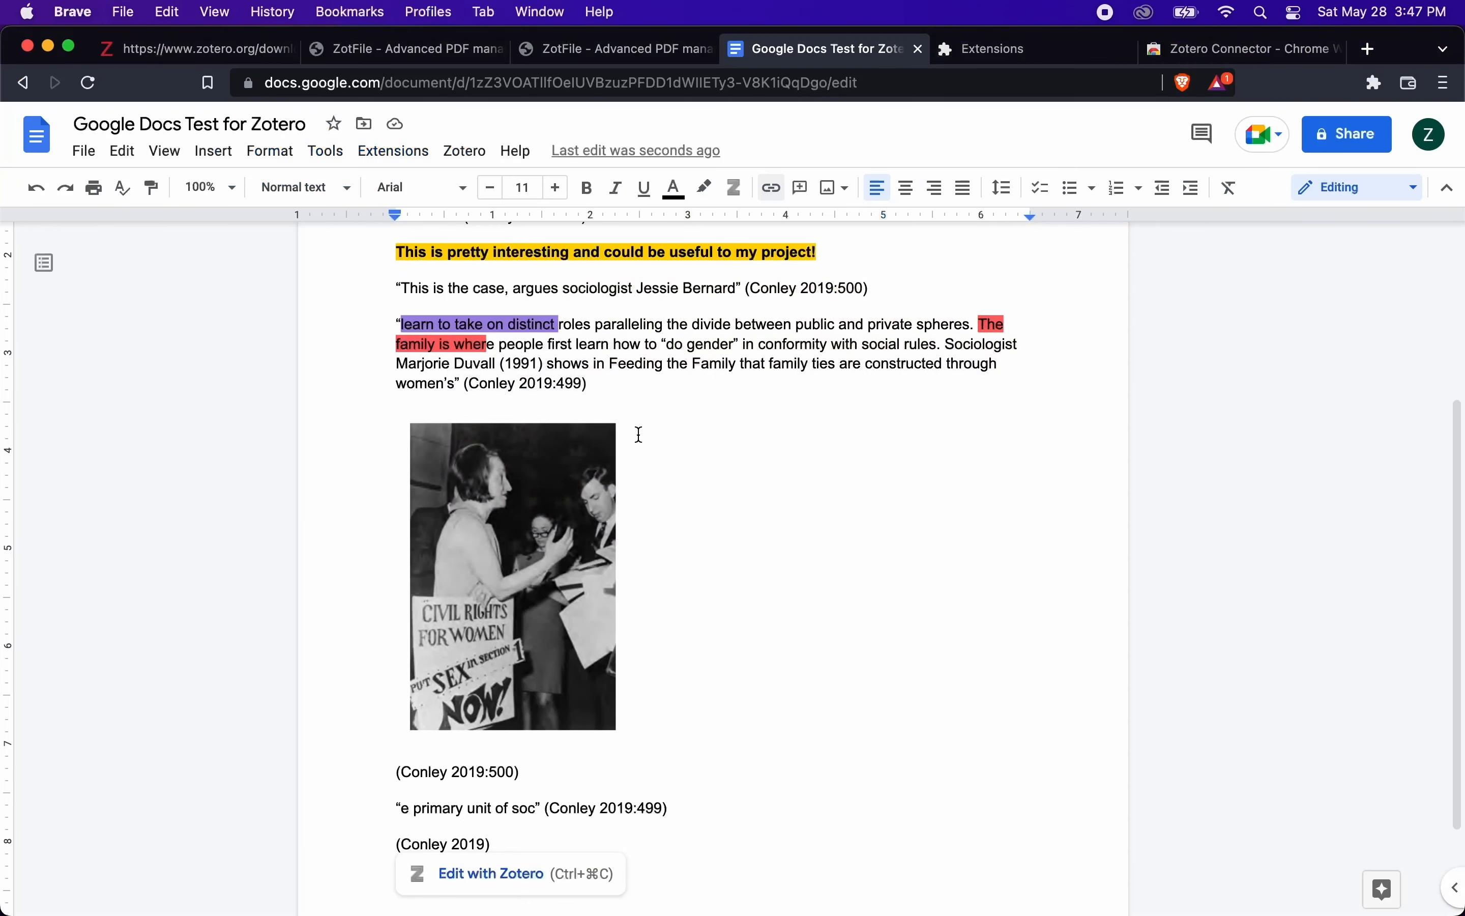
# Step: Review the quotes and in-text citations of the inserted note from the beginning of the document
pyautogui.scroll(3, 634, 435)
pyautogui.scroll(3, 633, 435)
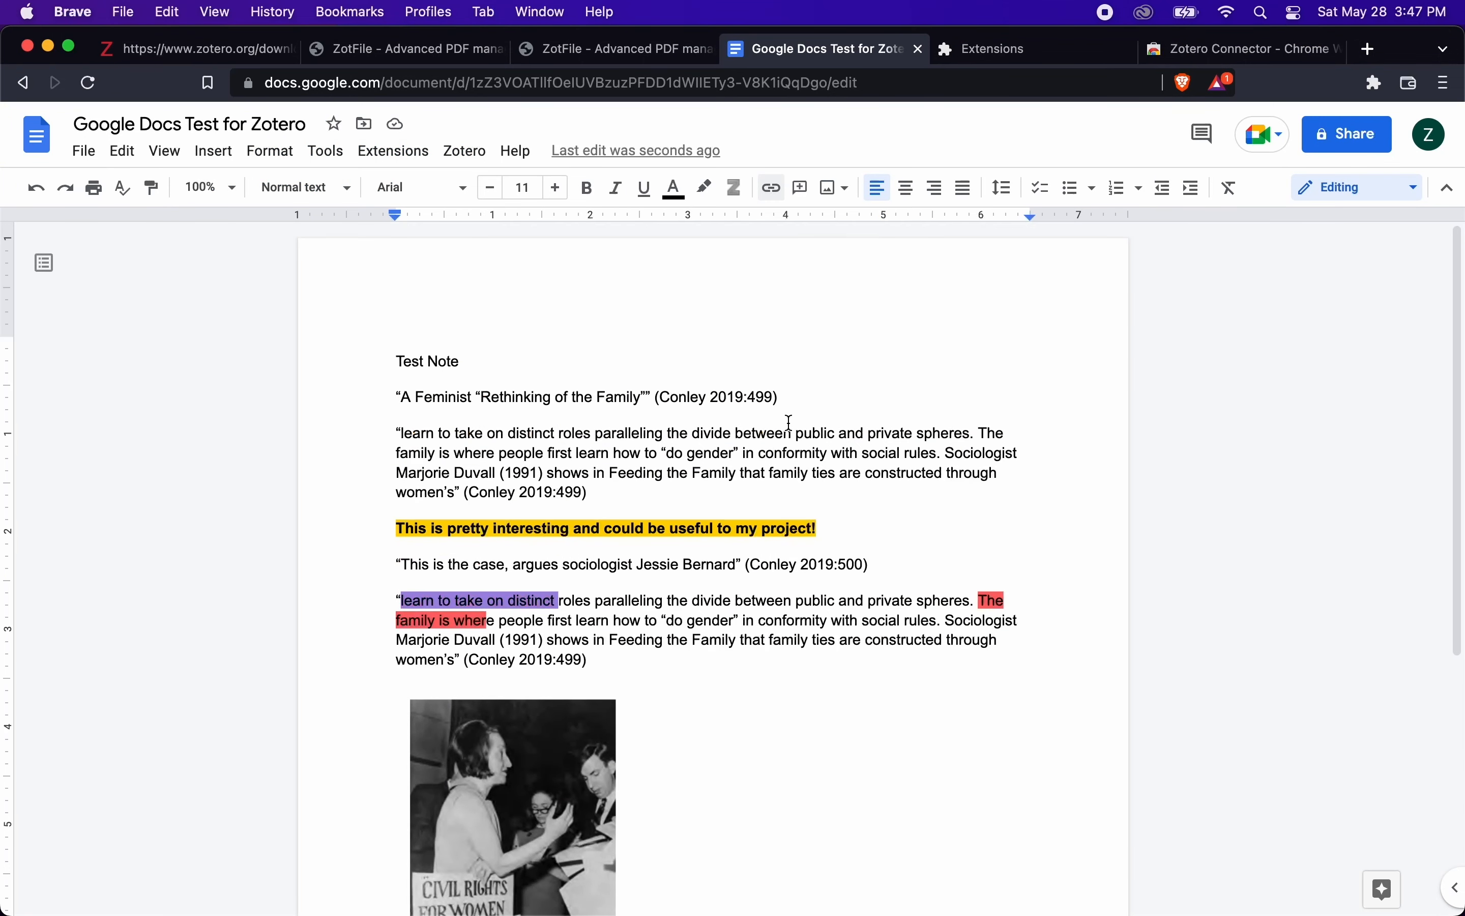
pyautogui.moveTo(785, 400); pyautogui.dragTo(591, 403)
pyautogui.click(494, 397)
pyautogui.moveTo(453, 445); pyautogui.dragTo(584, 453)
pyautogui.click(607, 496)
pyautogui.doubleClick(889, 559)
# Step: Switch to Zotero, close the Add-ons Manager and select the citation after the first "learn to take on distinct roles" quote in Test Note
pyautogui.press('super+Tab')
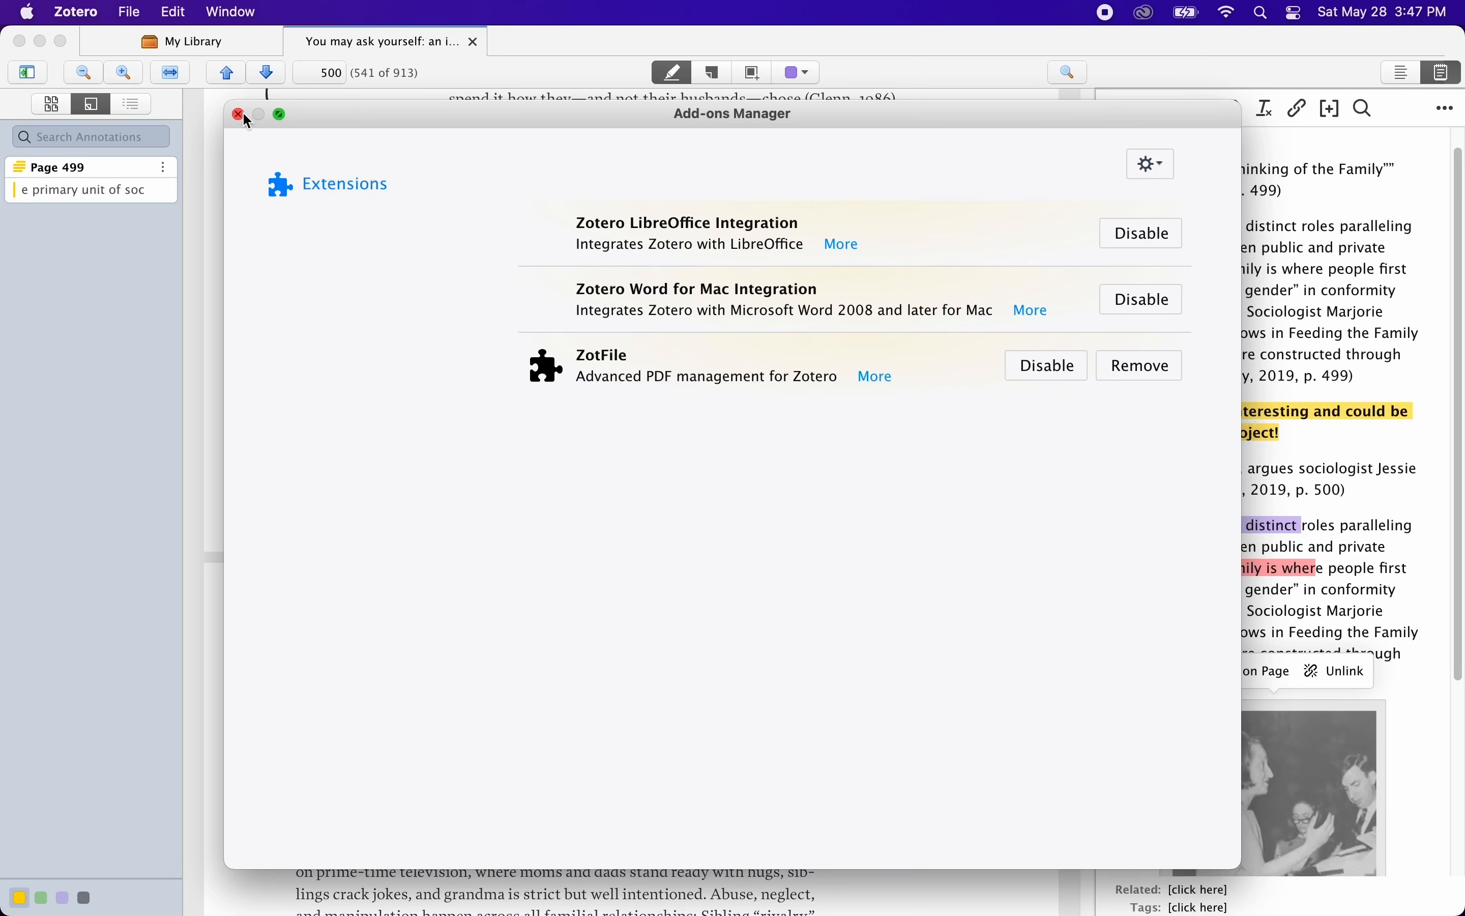
pyautogui.click(242, 116)
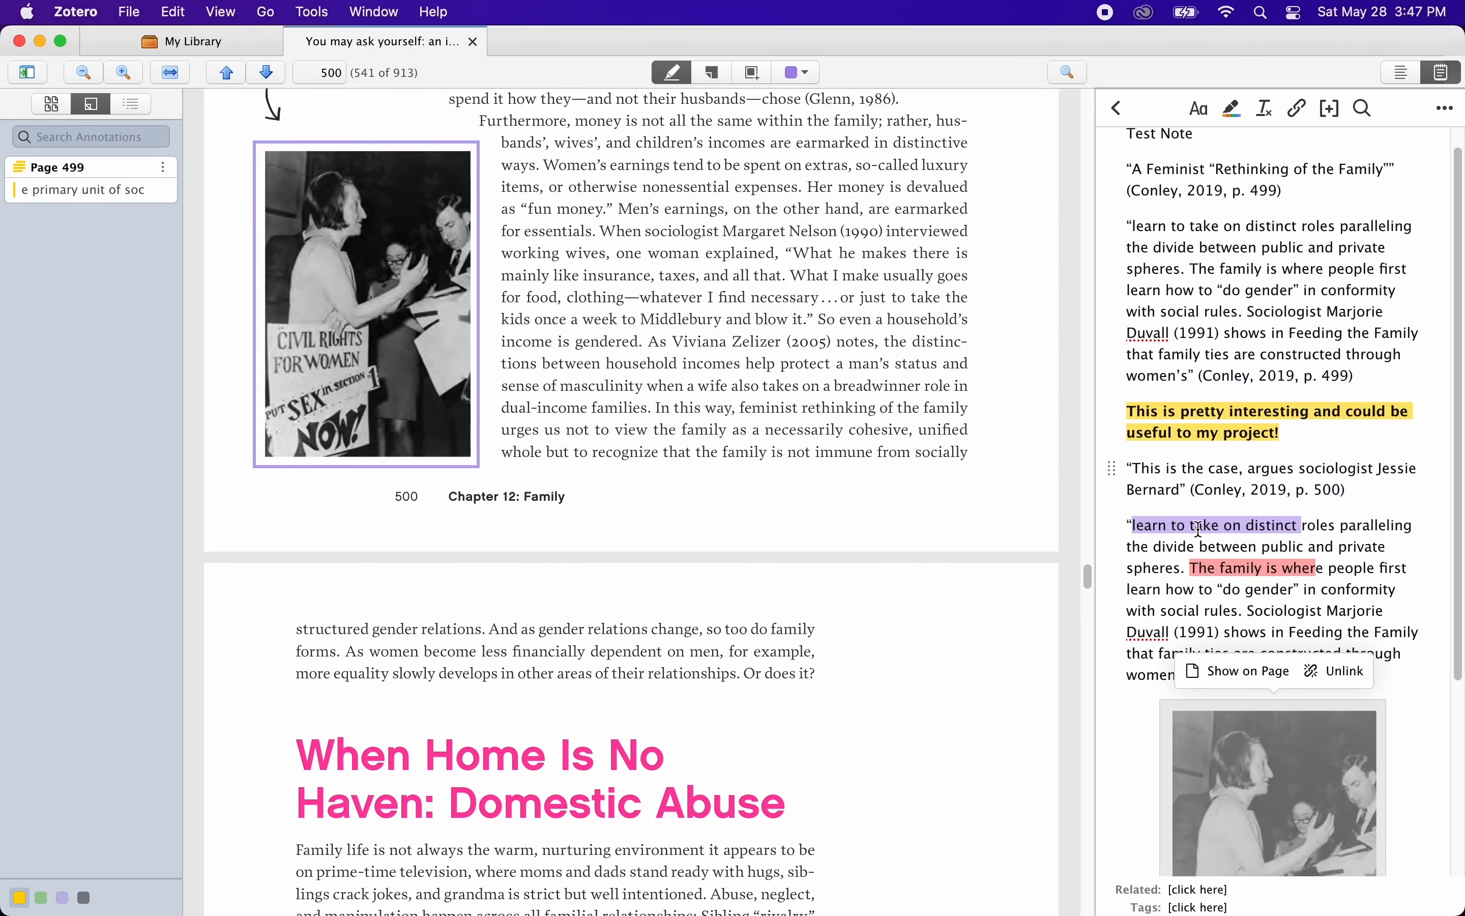
pyautogui.click(1204, 375)
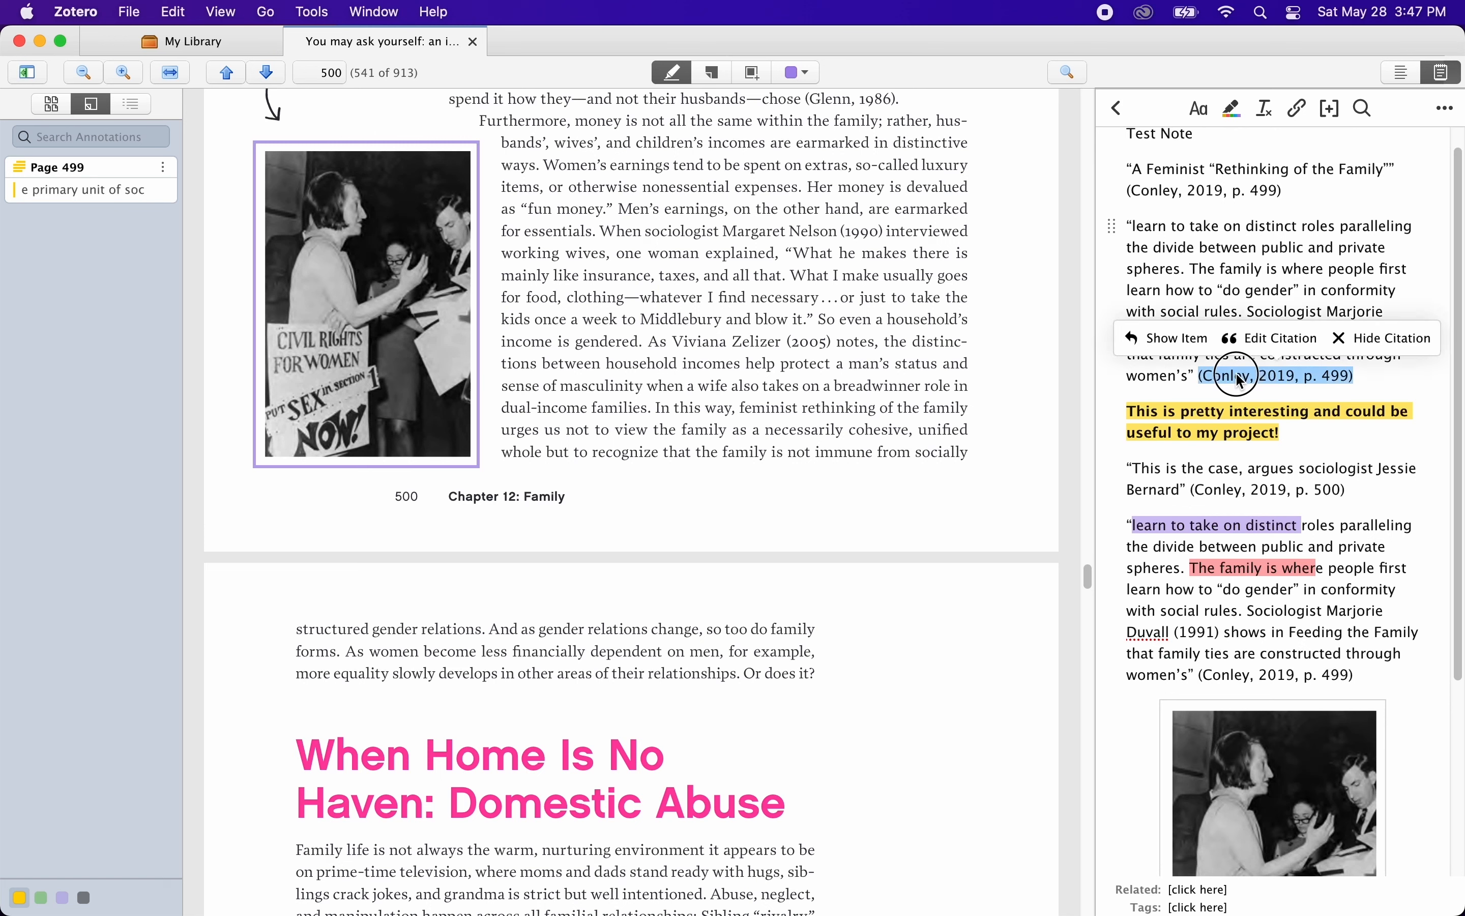
pyautogui.click(679, 331)
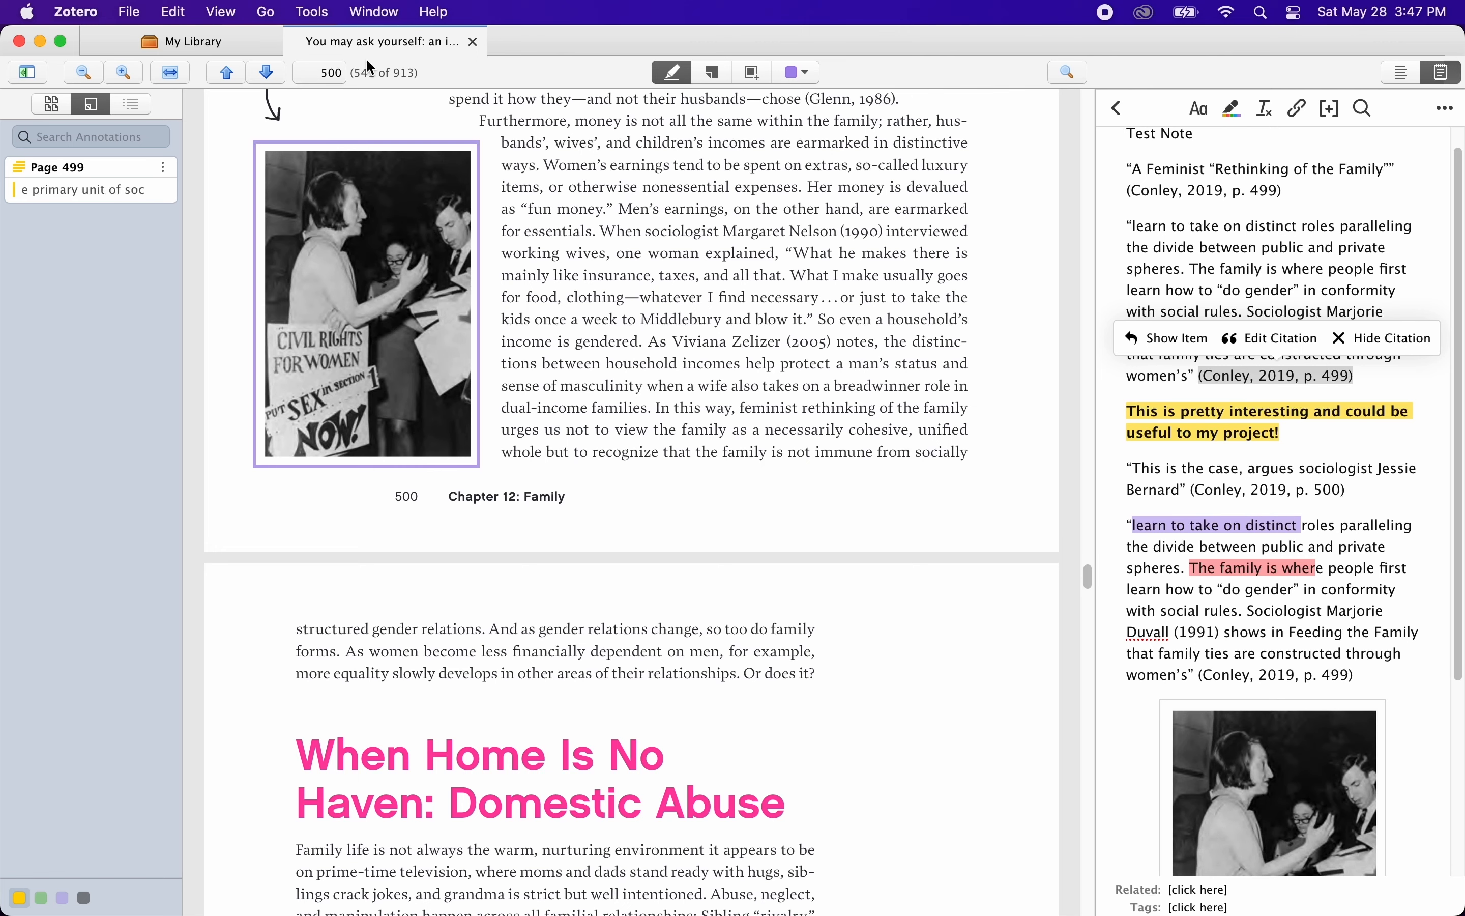
# Step: Return to the browser's Zotero downloads page and save it to My Library with Zotero Connector
pyautogui.press('super+Tab')
pyautogui.press('super+Tab')
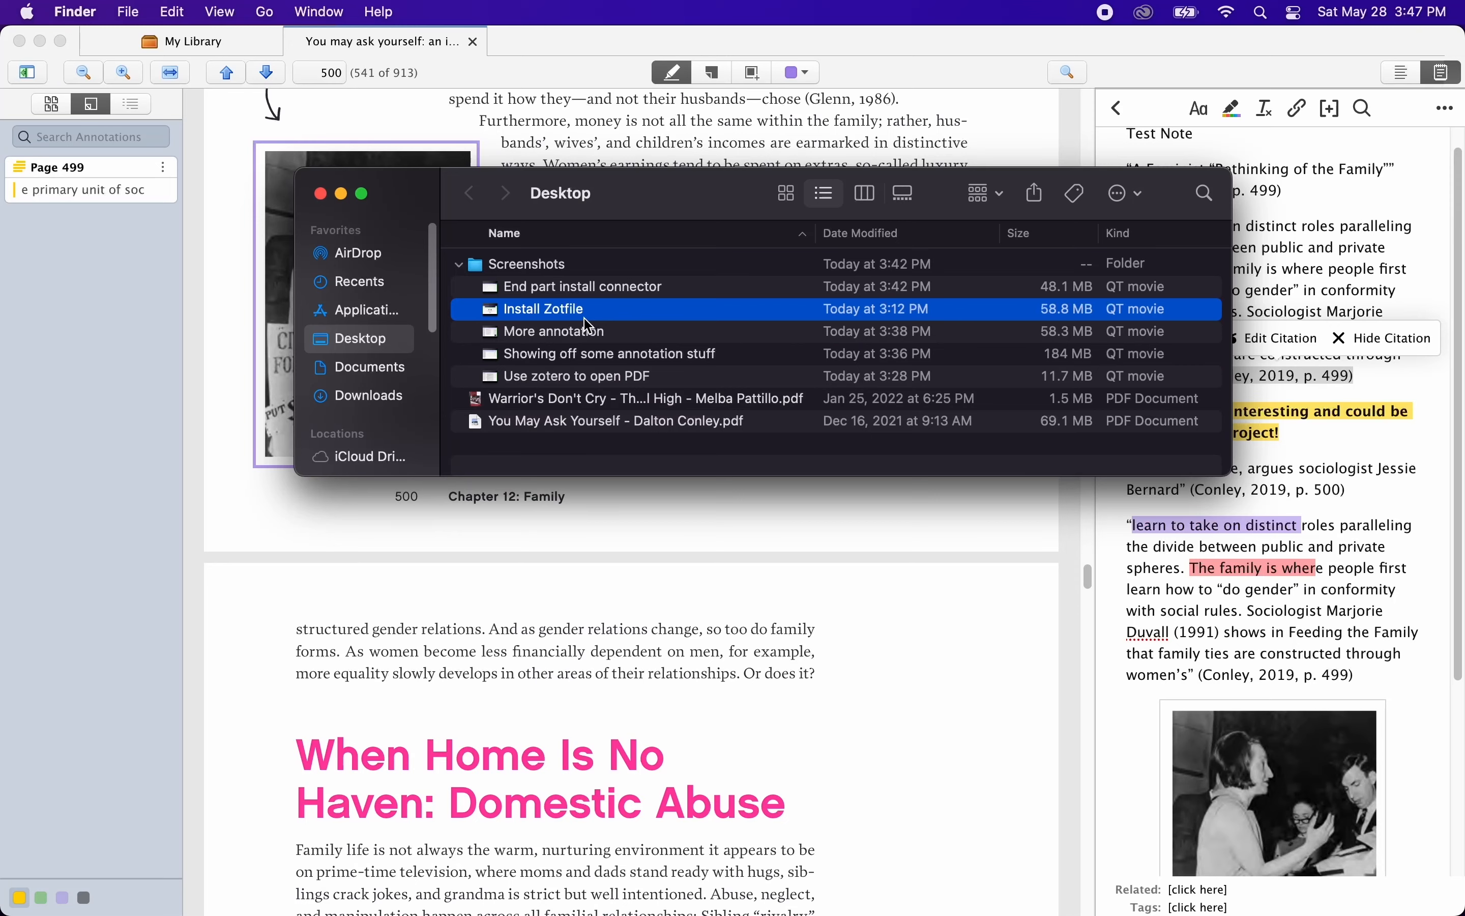
pyautogui.press('super+Tab')
pyautogui.press('super+Tab')
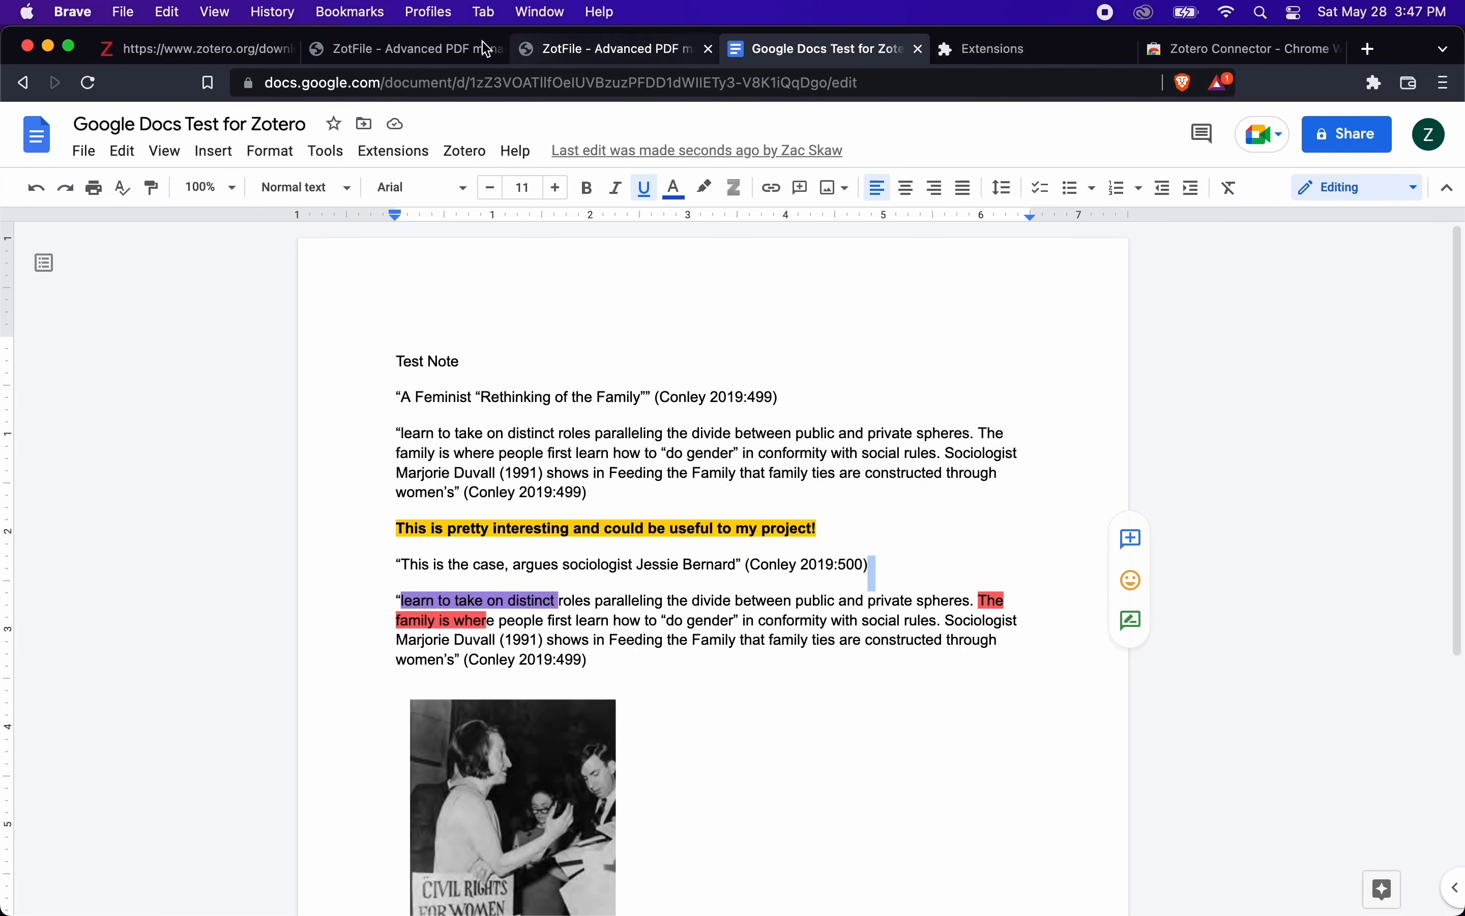
pyautogui.click(389, 51)
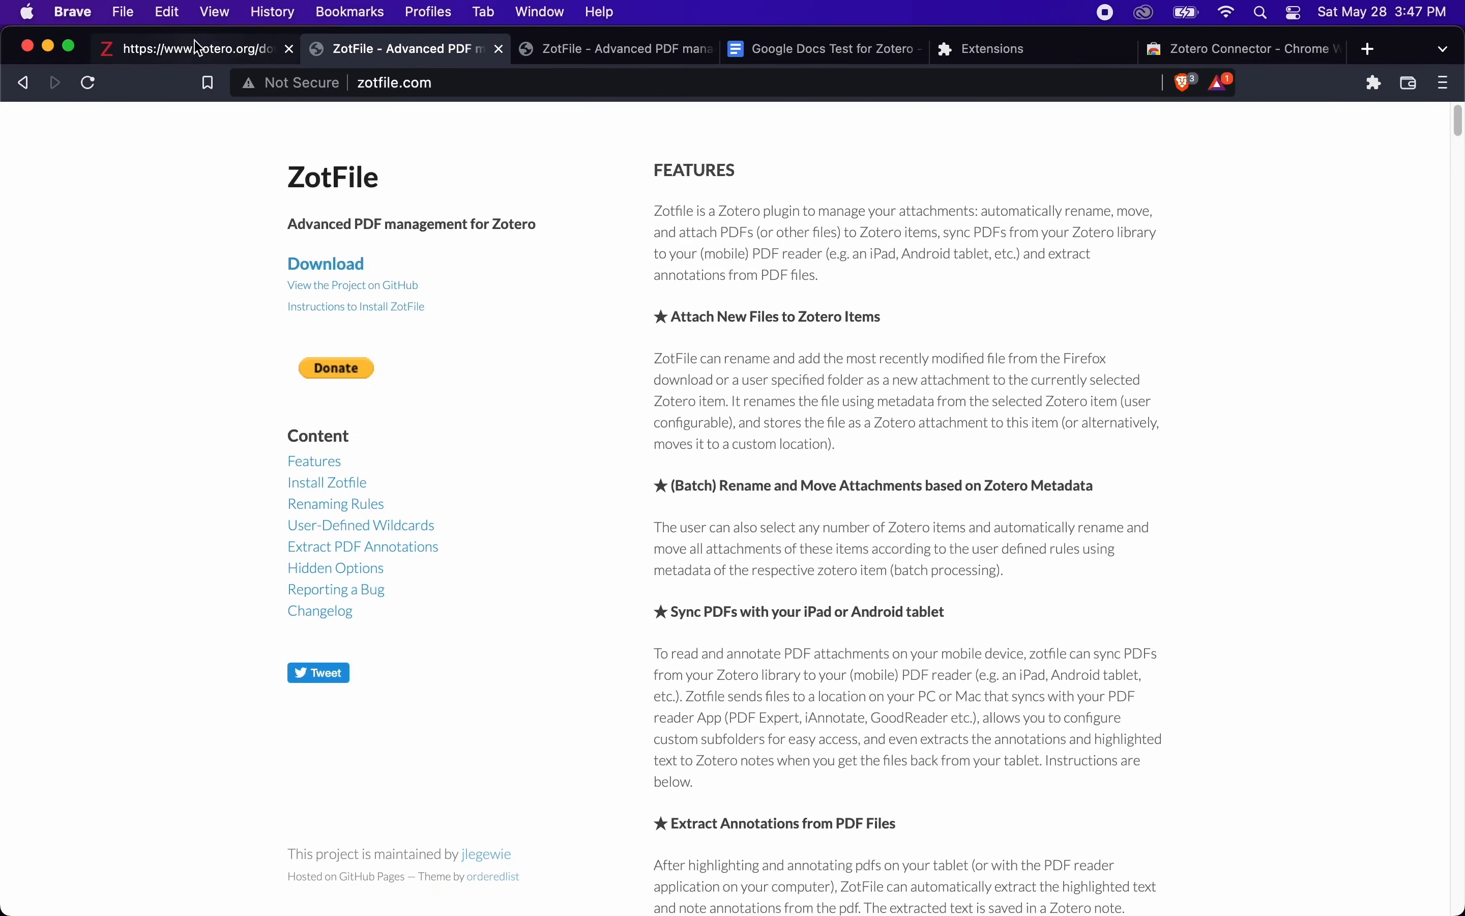
pyautogui.click(212, 54)
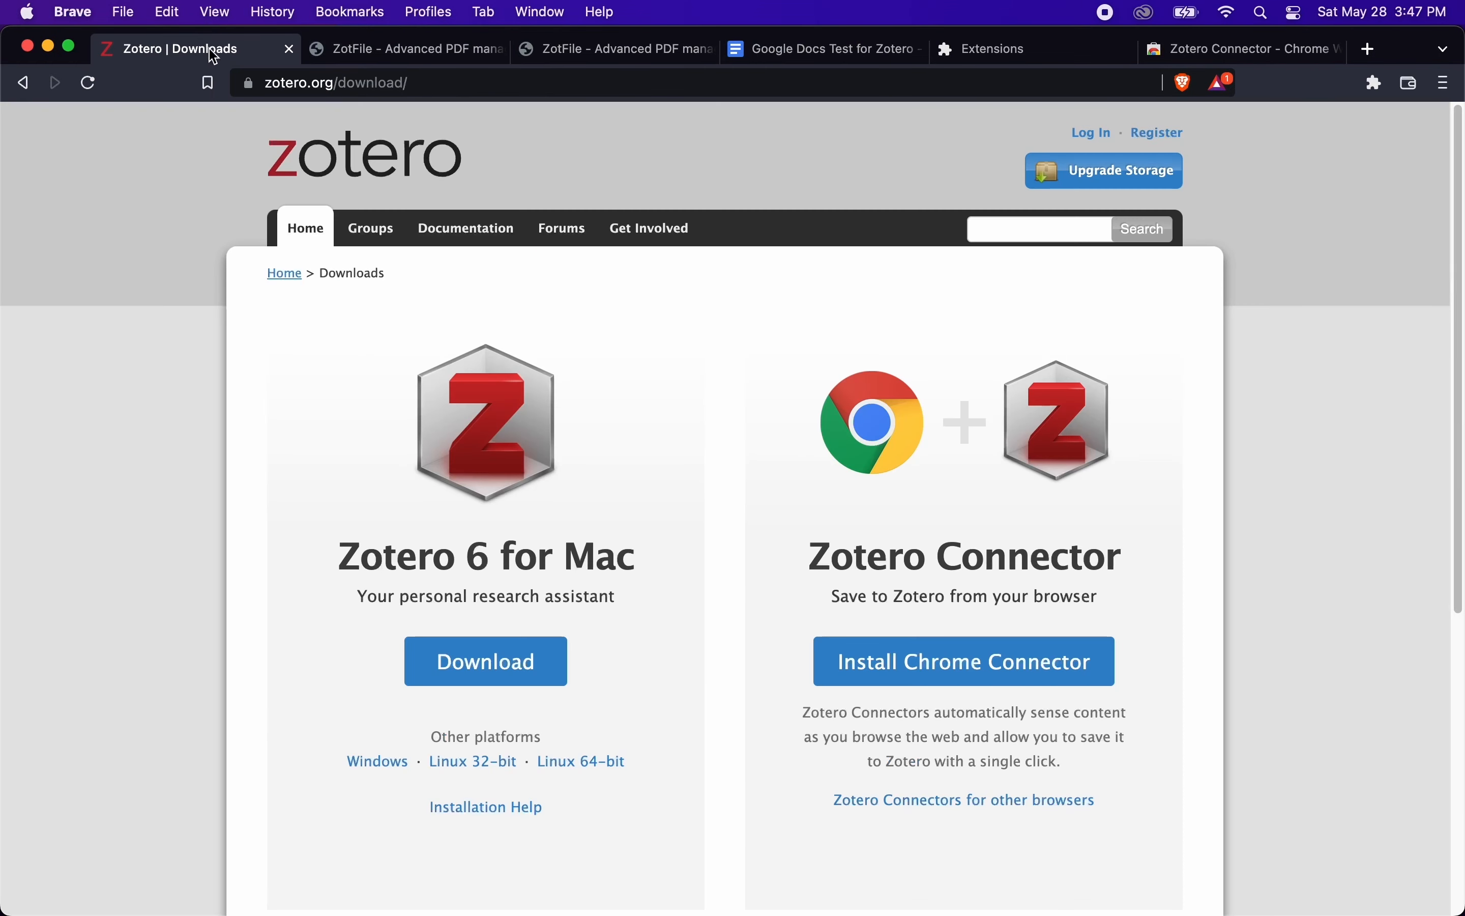
pyautogui.click(1369, 85)
pyautogui.click(1142, 233)
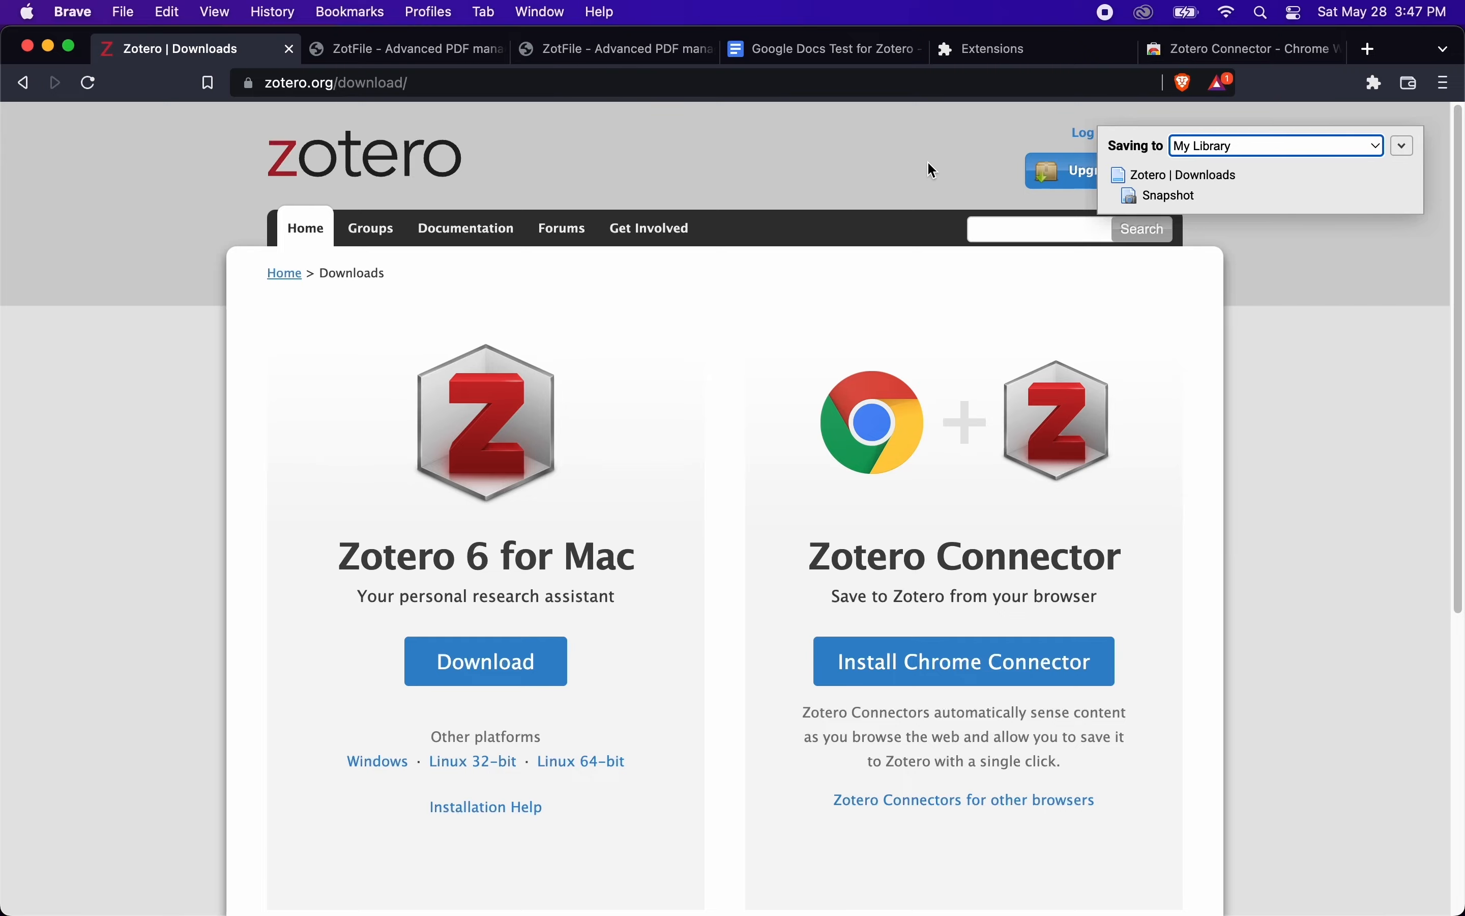
# Step: Switch to Zotero's My Library and expand the saved "Zotero | Downloads" web page item
pyautogui.press('super+Tab')
pyautogui.click(776, 463)
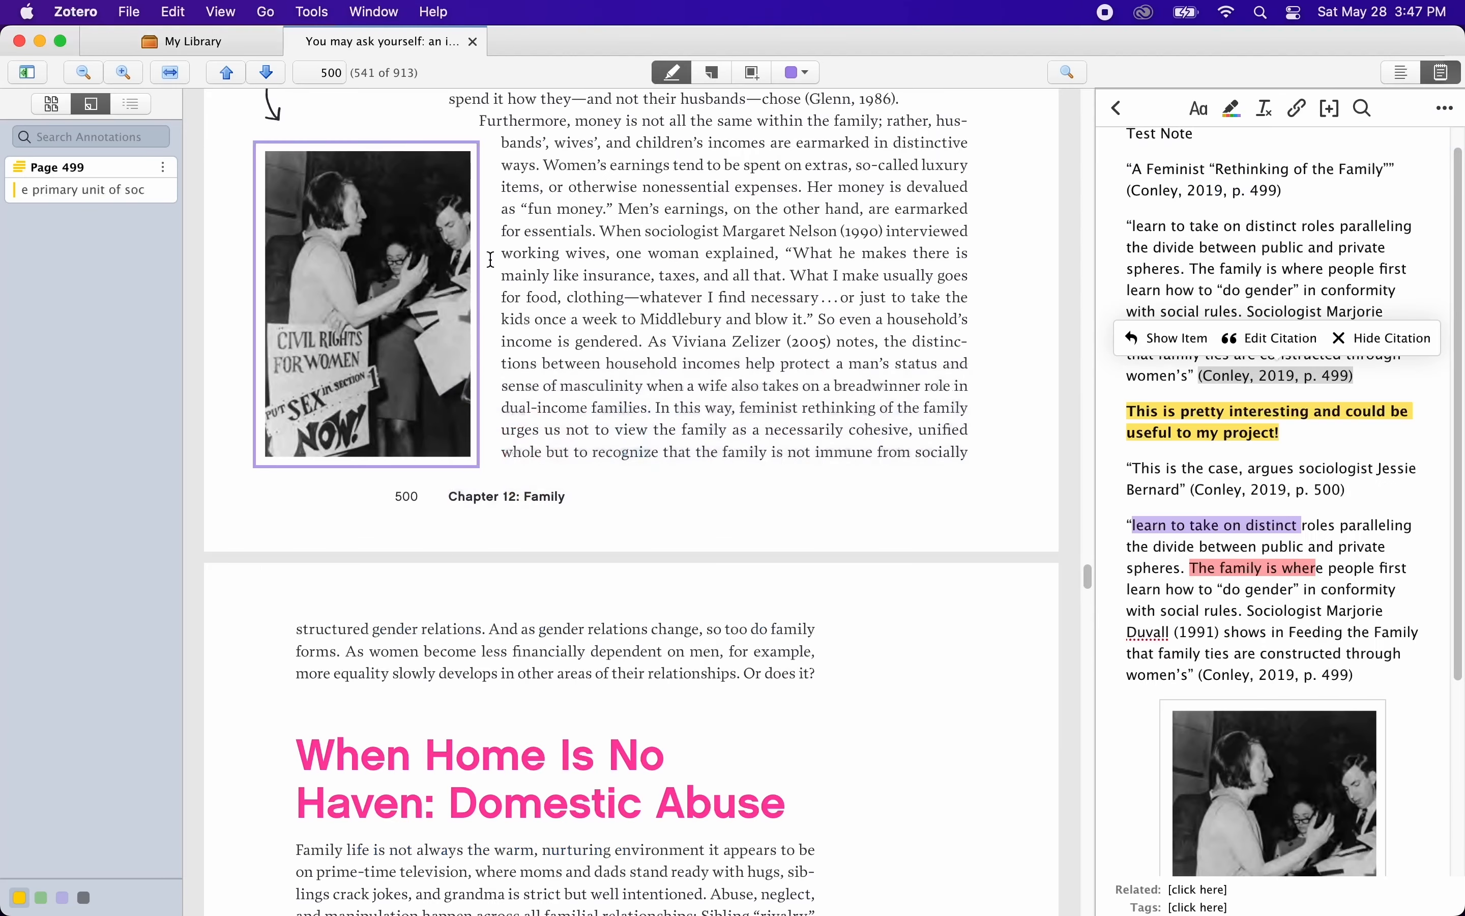
pyautogui.click(194, 52)
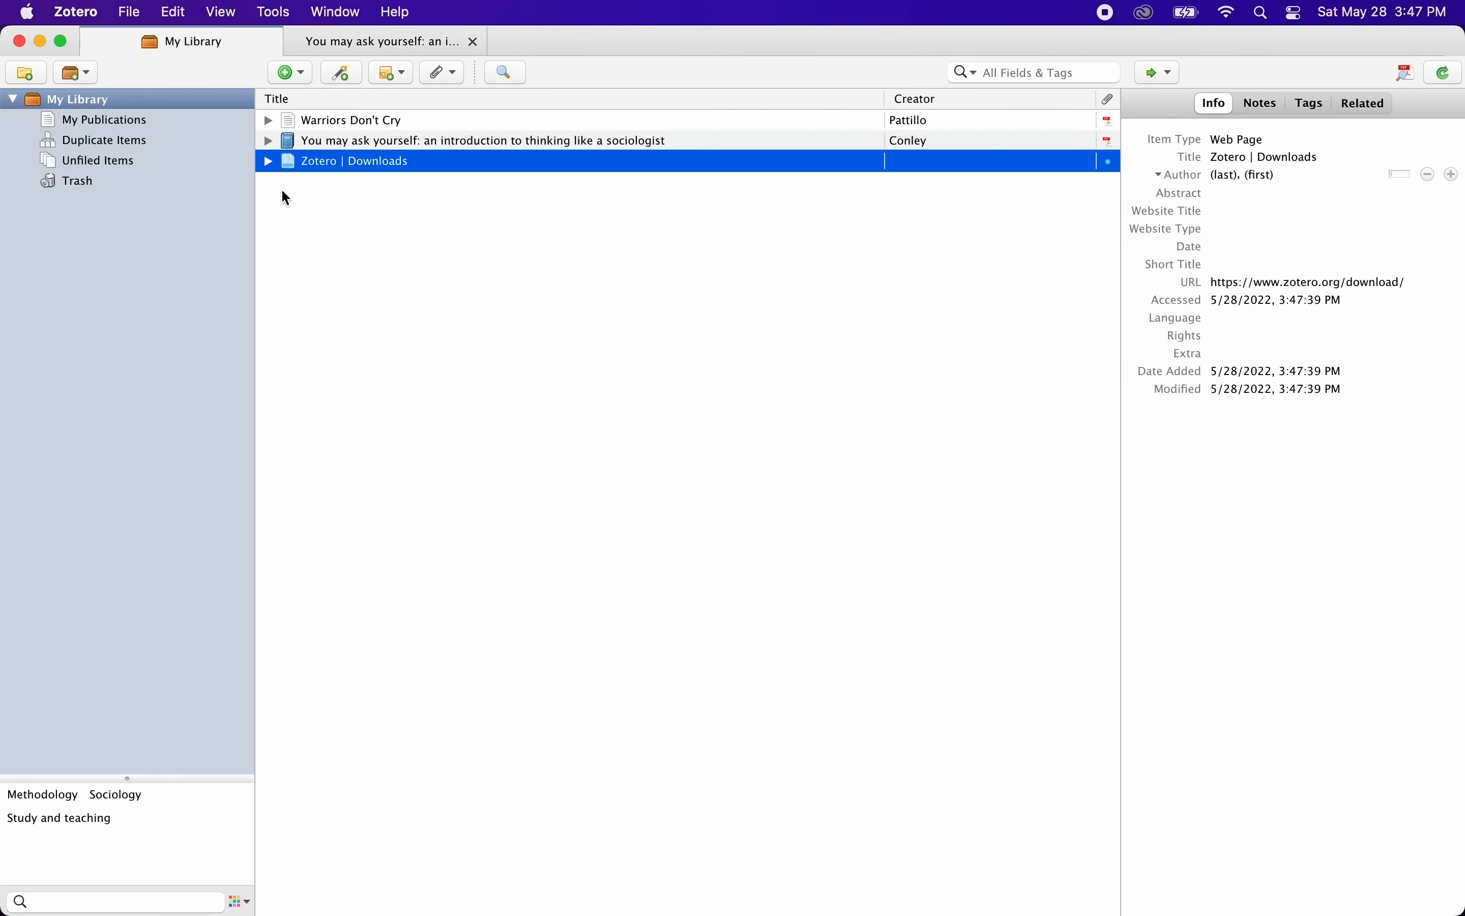
pyautogui.click(268, 162)
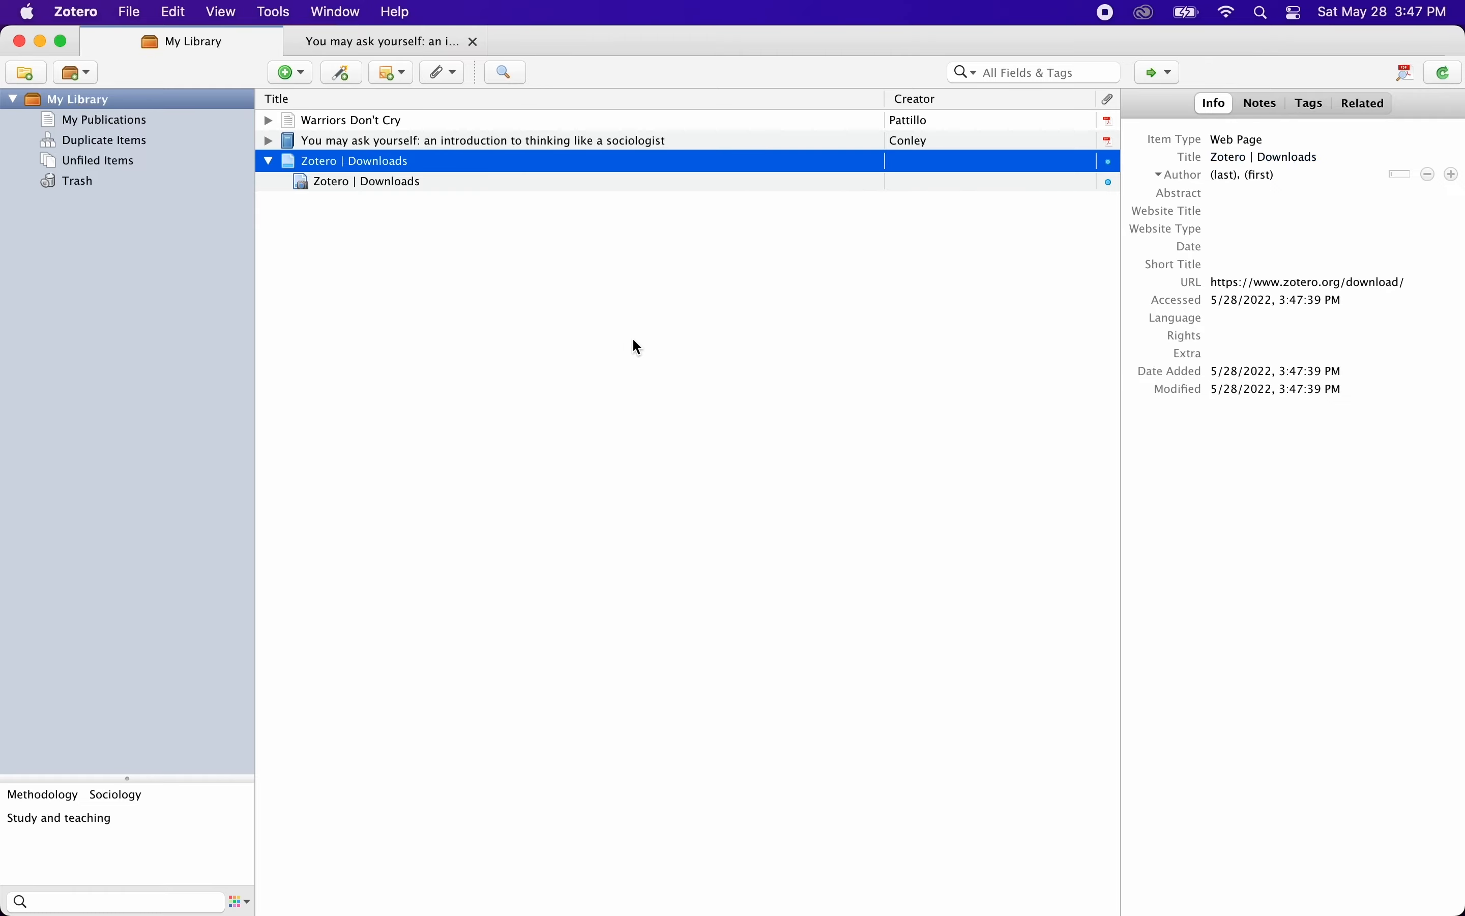
# Step: Switch to the Slate article "Out of Ash" in the browser and save it to My Library with Zotero Connector
pyautogui.press('super+Tab')
pyautogui.press('super+Tab')
pyautogui.press('super+shift+Tab')
pyautogui.press('super+Tab')
pyautogui.press('super+Tab')
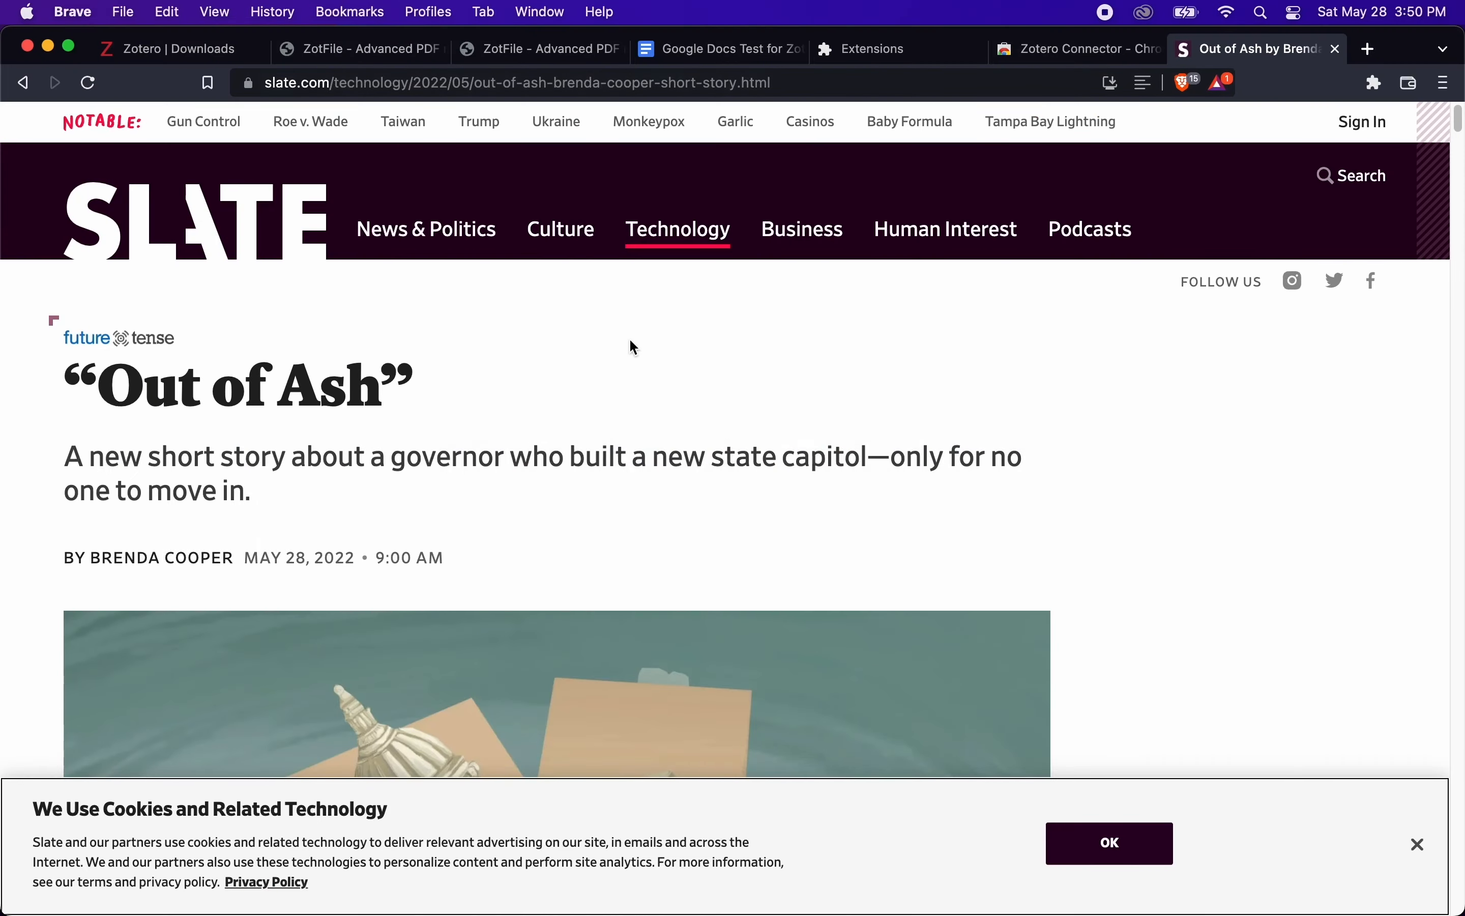
pyautogui.scroll(-1, 163, 467)
pyautogui.scroll(-10, 198, 521)
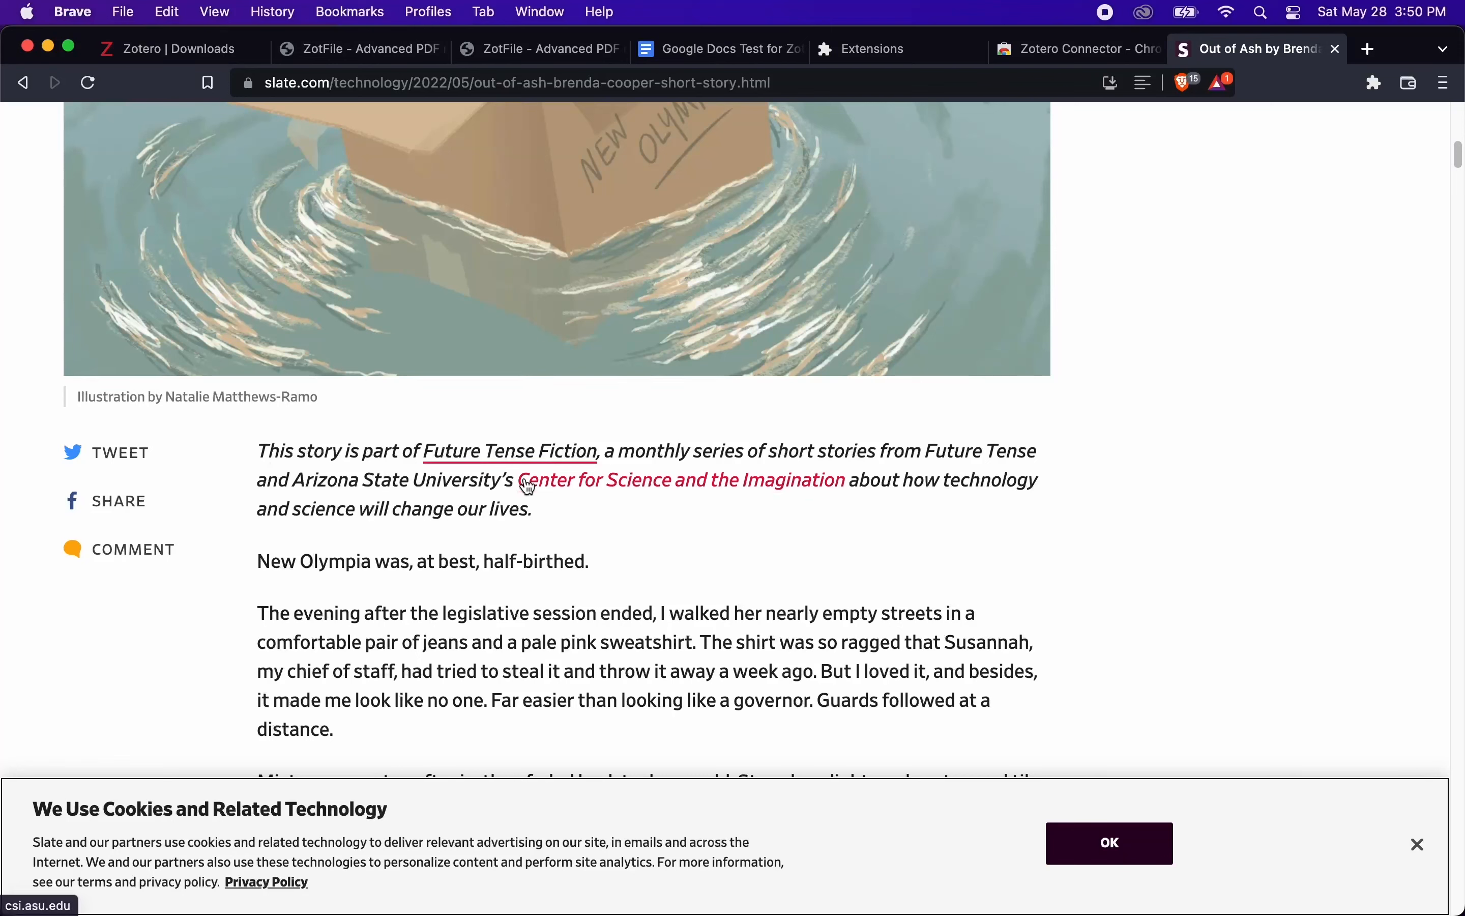
pyautogui.click(1386, 83)
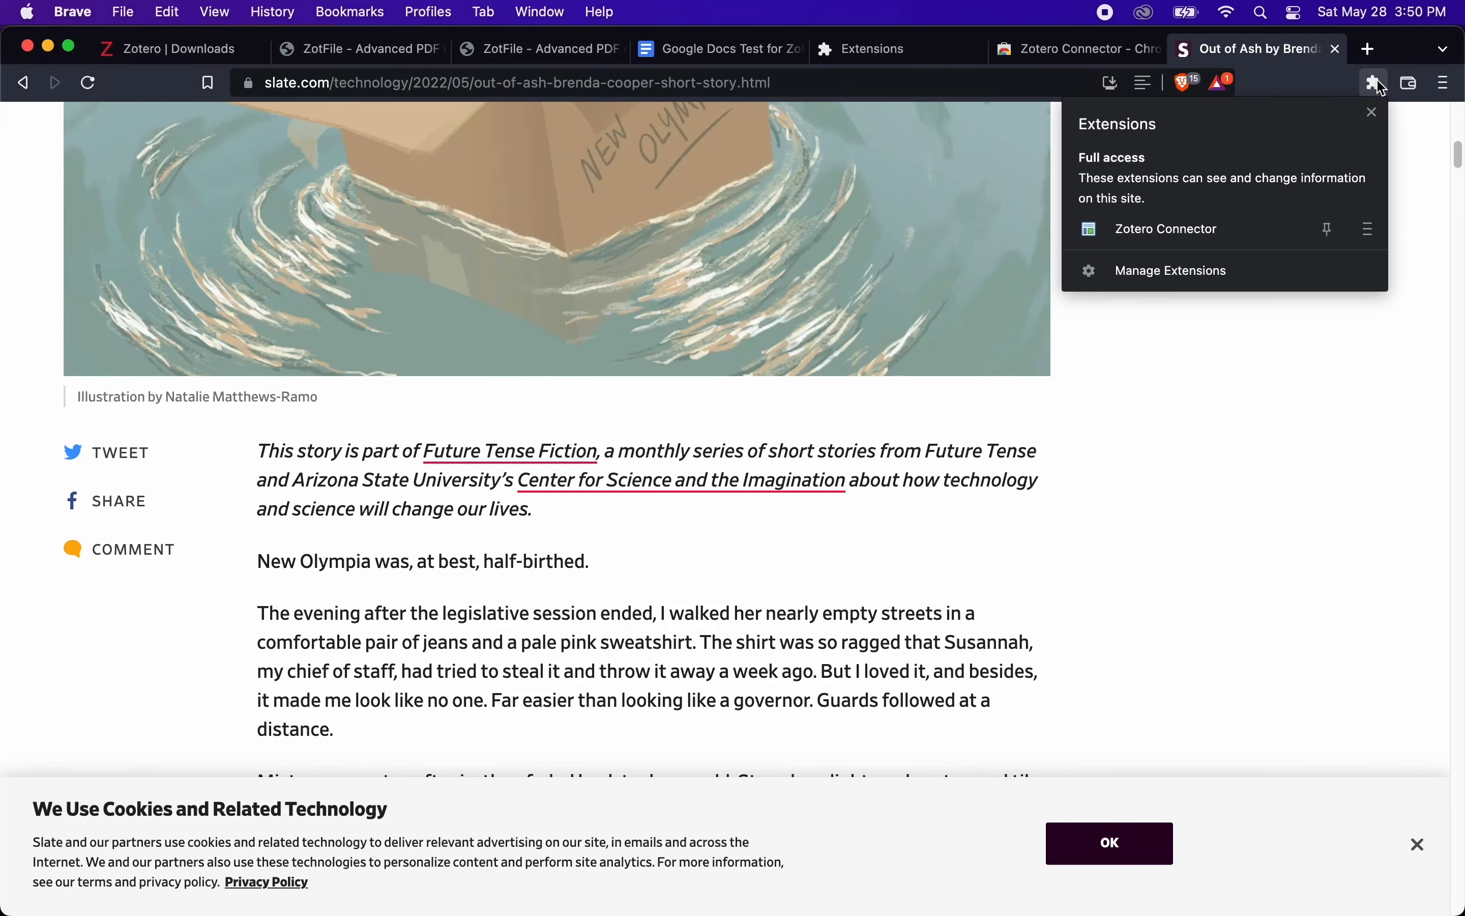
pyautogui.click(1173, 229)
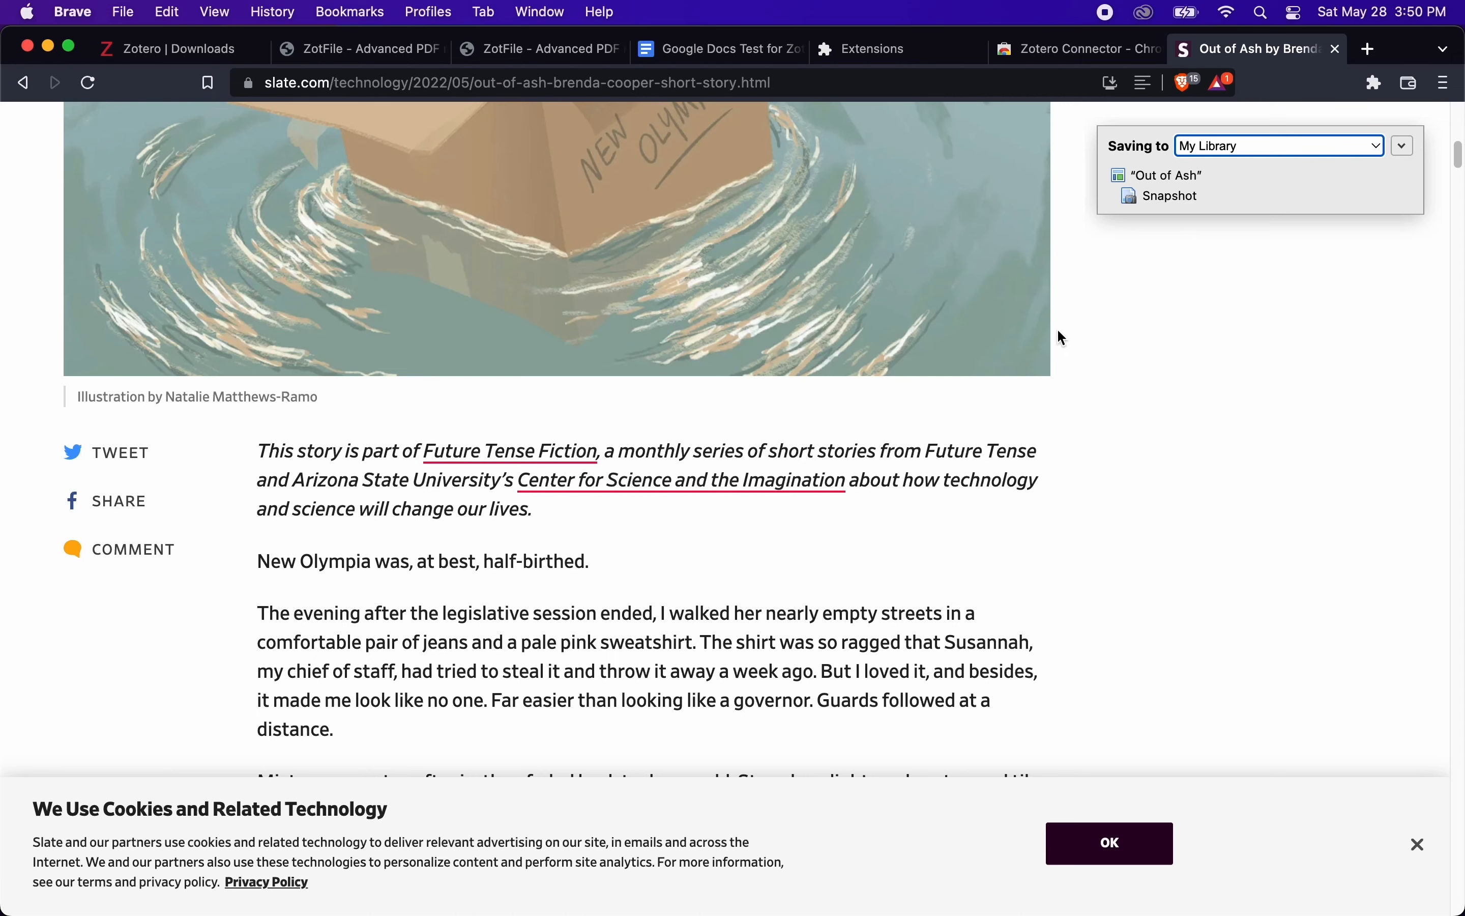
# Step: Switch to Zotero, open the saved snapshot of "Out of Ash" and check its local file address
pyautogui.press('super+Tab')
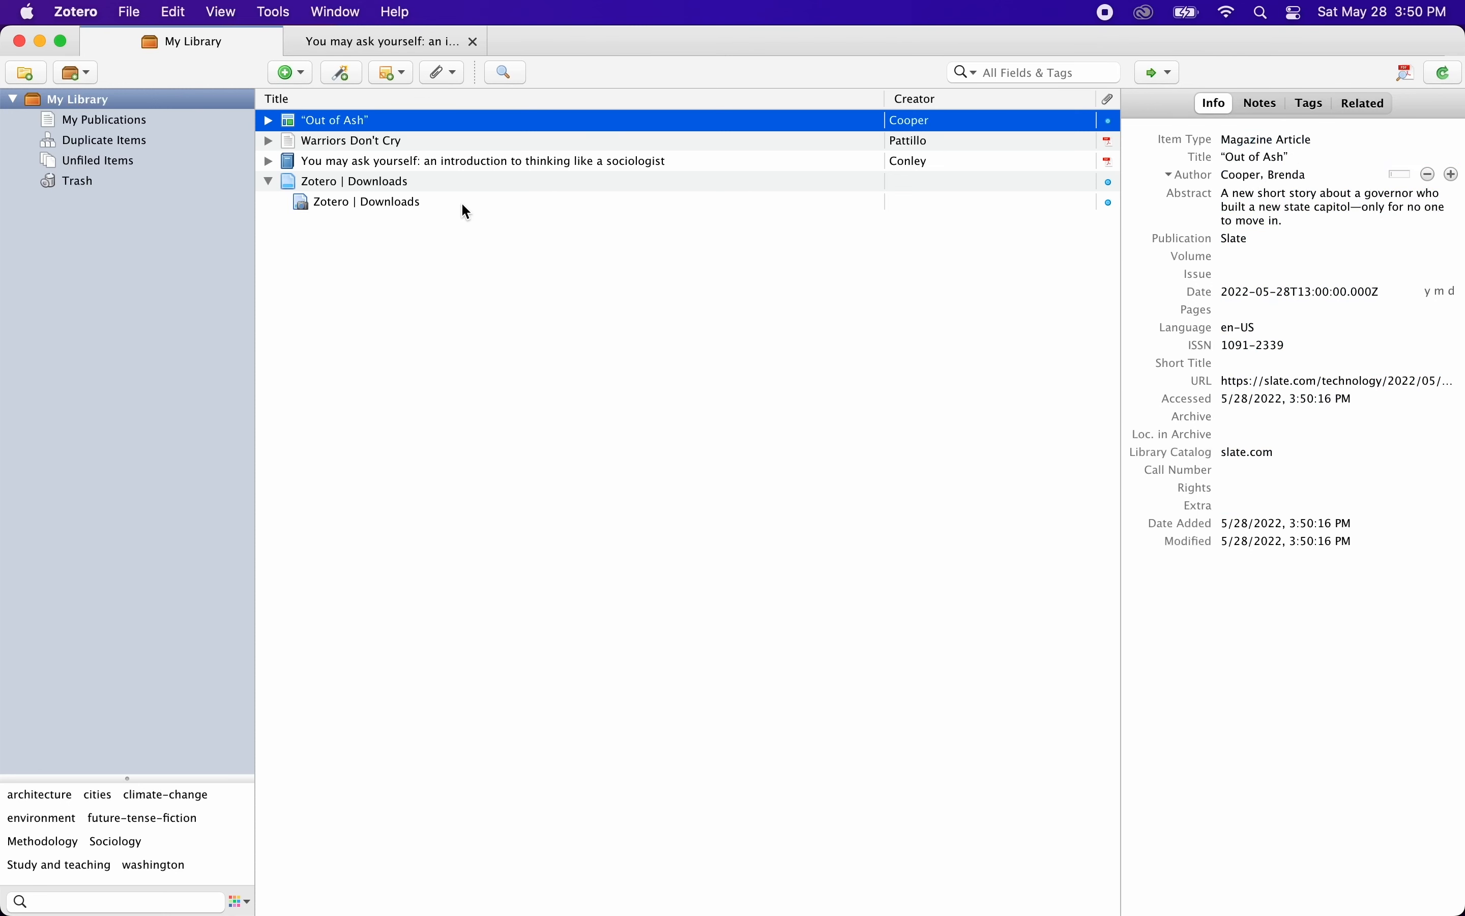
pyautogui.click(268, 120)
pyautogui.doubleClick(347, 146)
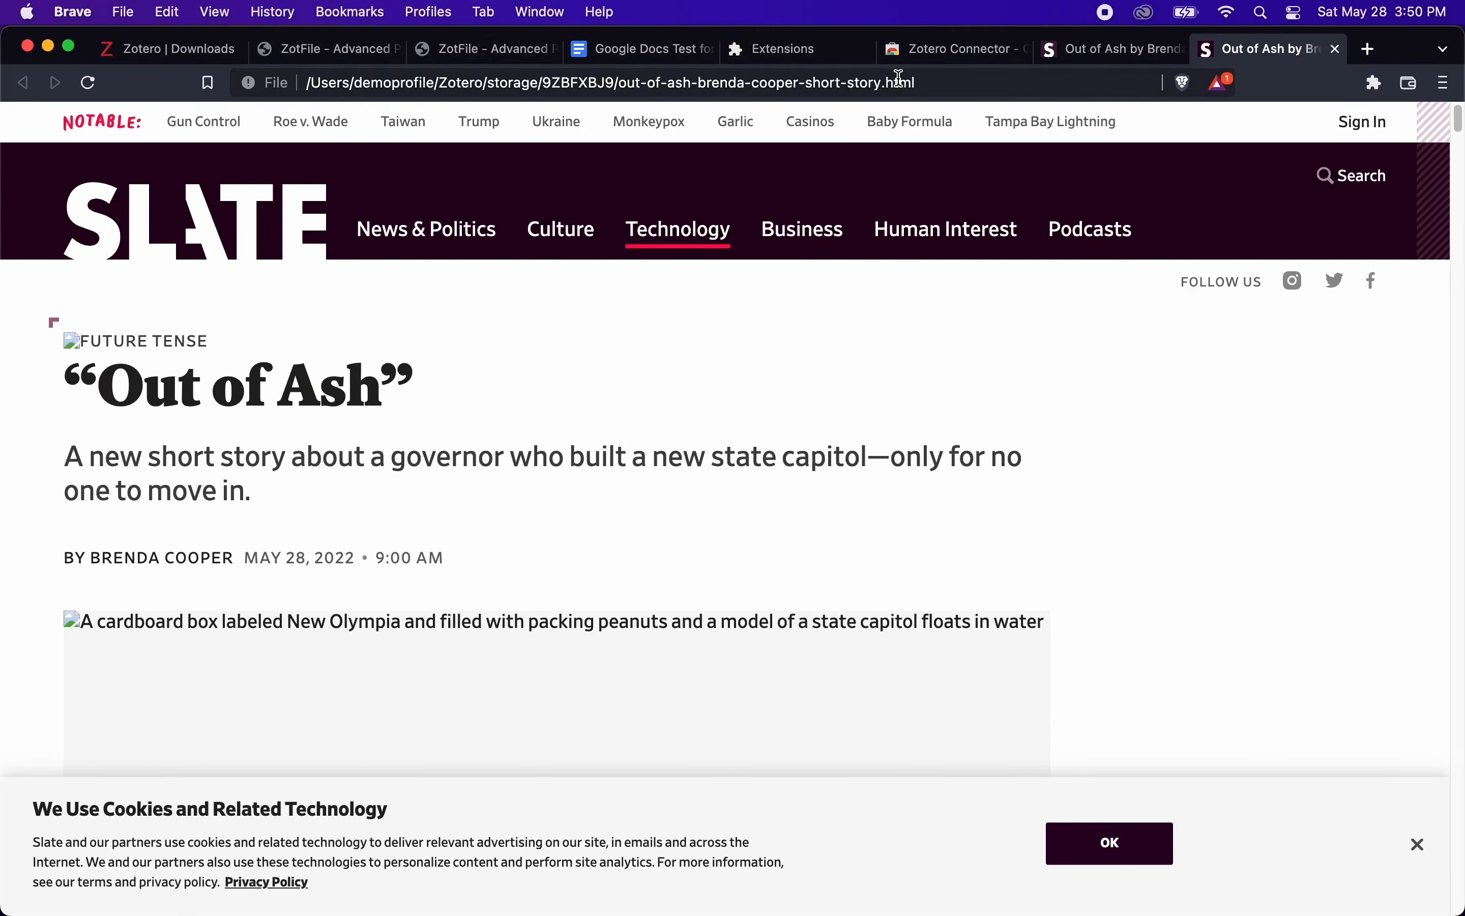
pyautogui.moveTo(924, 83); pyautogui.dragTo(305, 82)
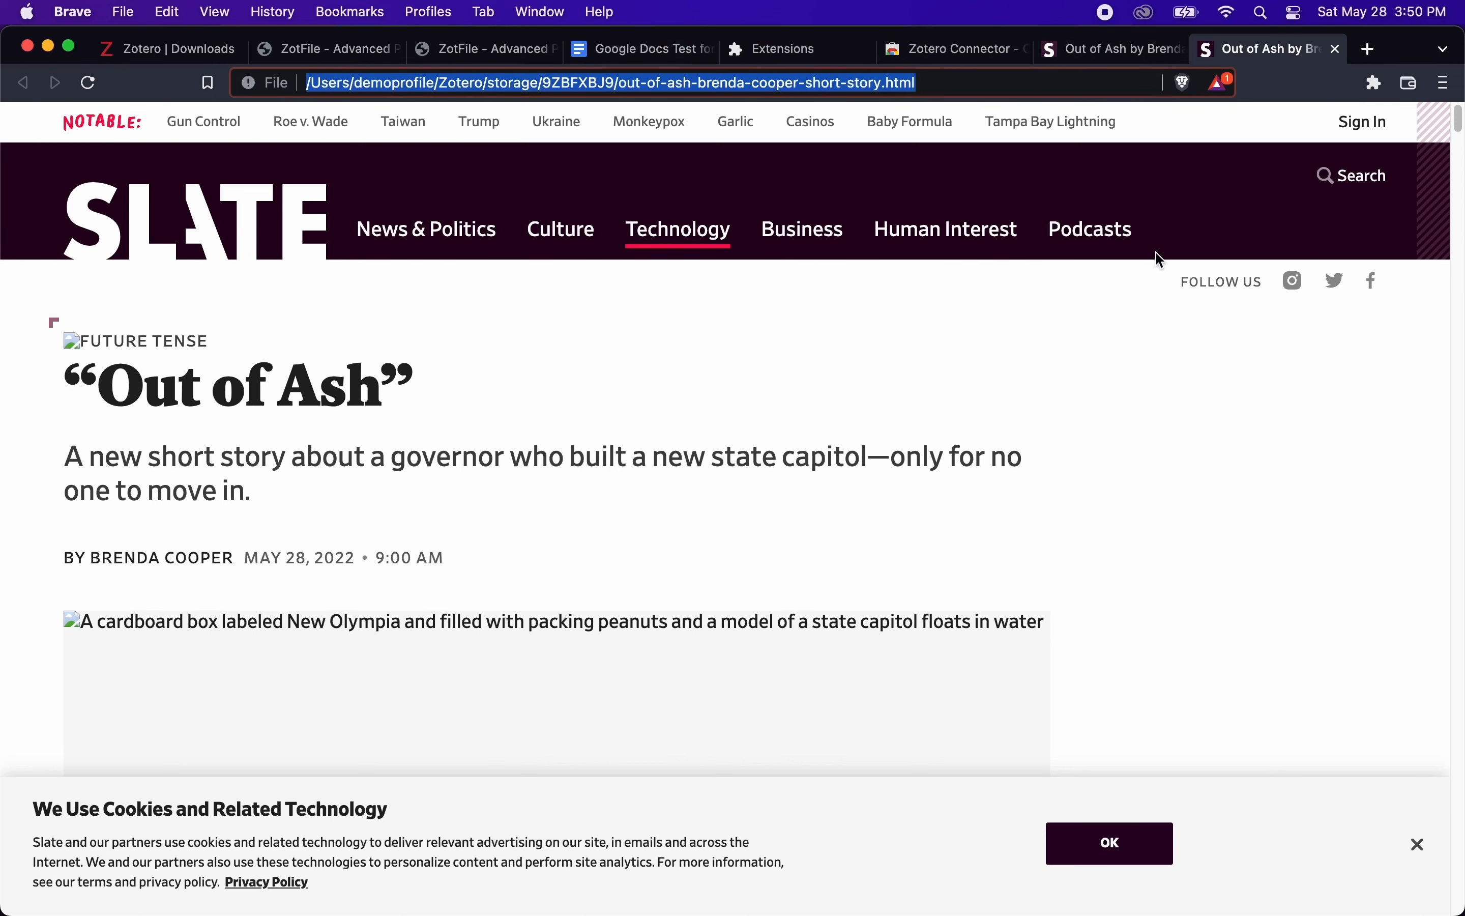
# Step: Close the snapshot page, return to Zotero and collapse the "Out of Ash" item in My Library
pyautogui.press('super+w')
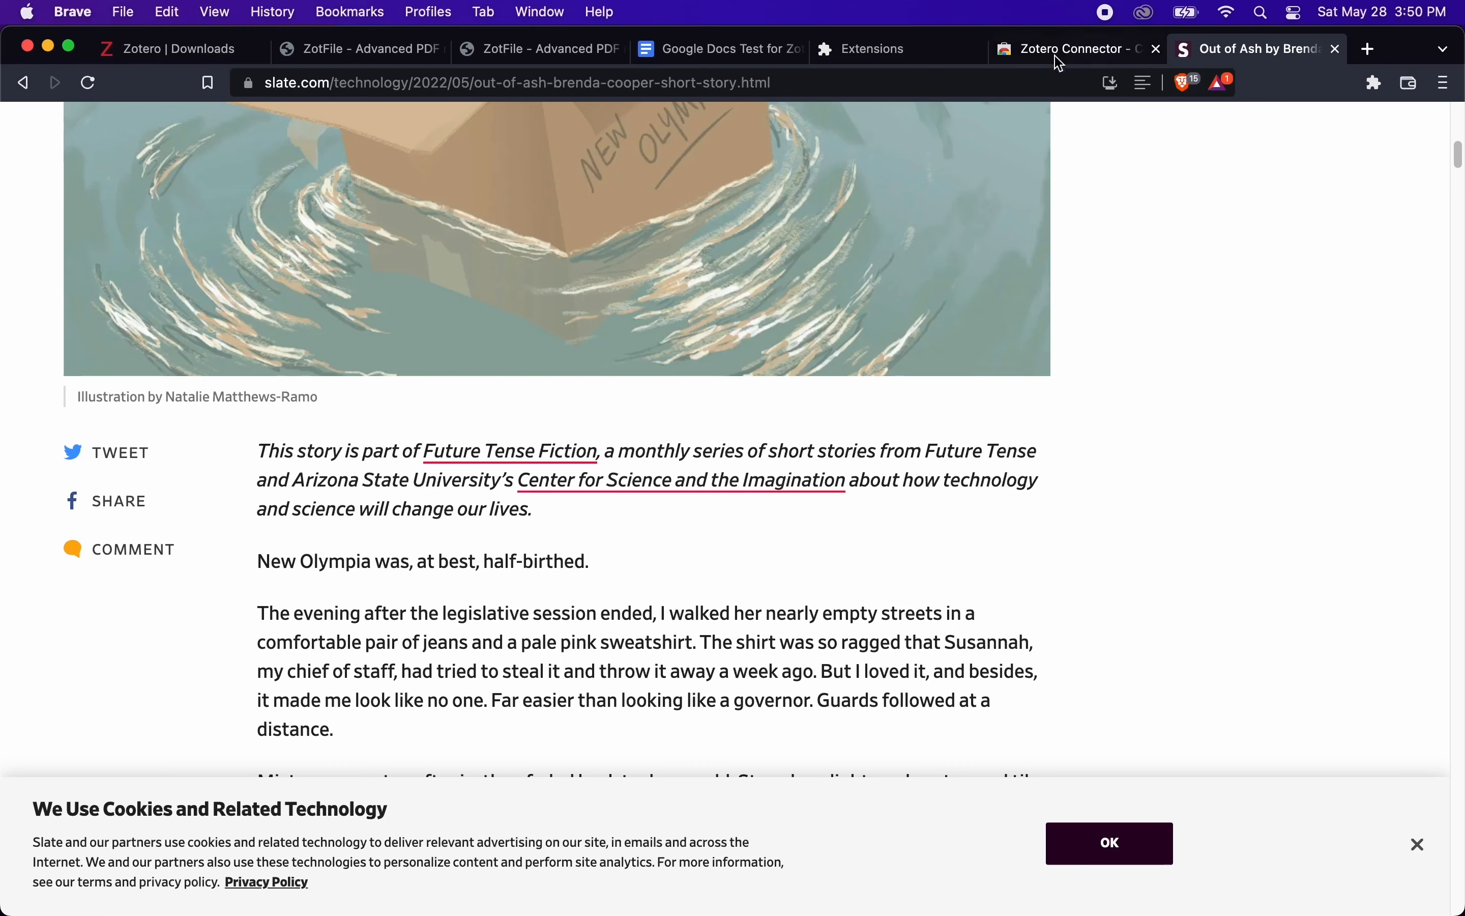
pyautogui.press('super+Tab')
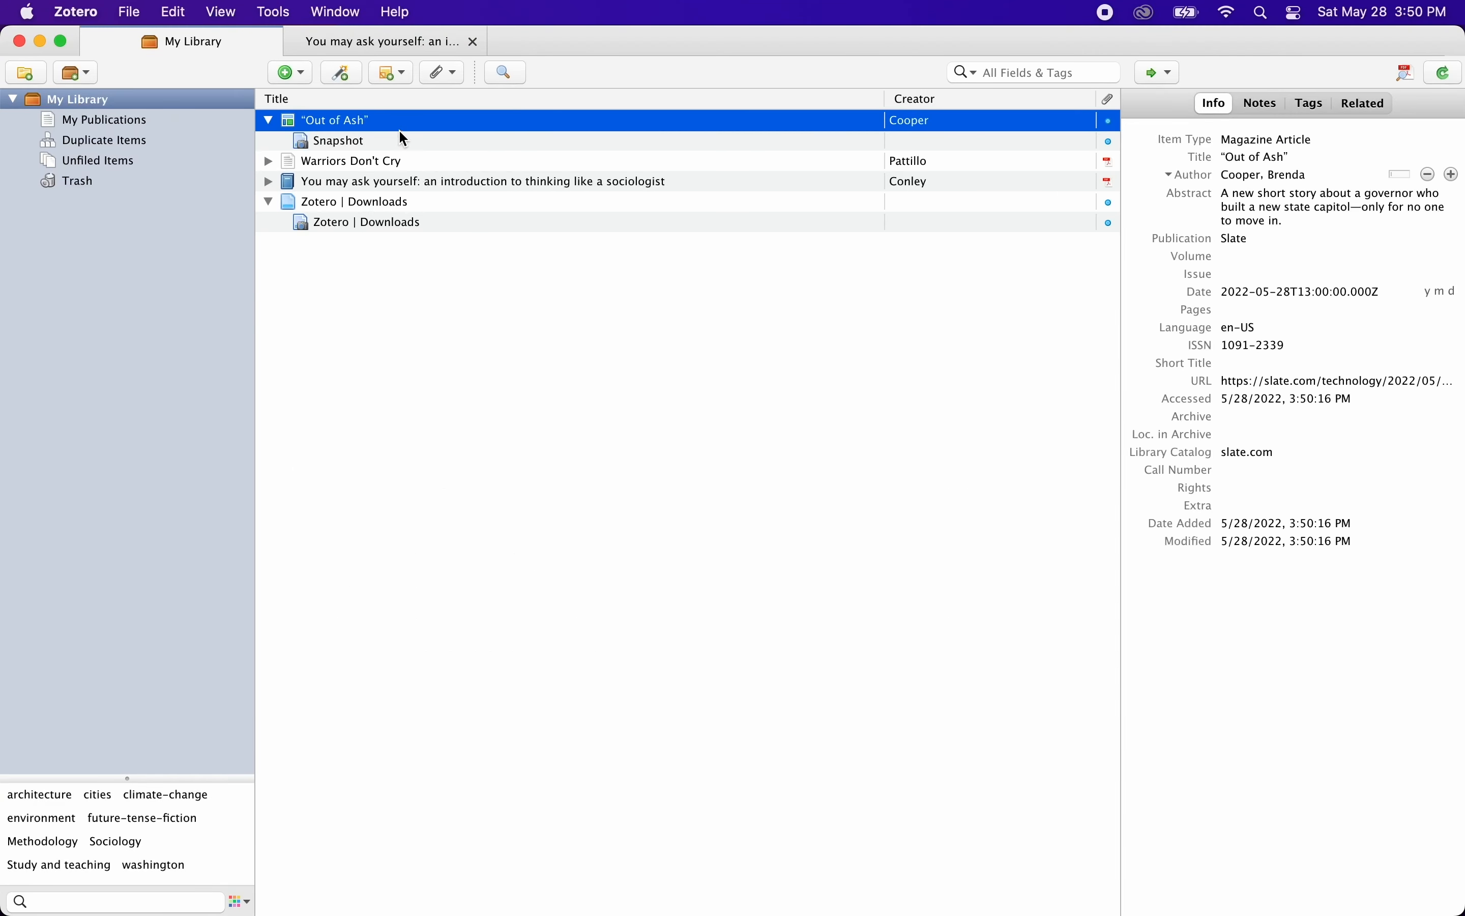
pyautogui.press('Left')
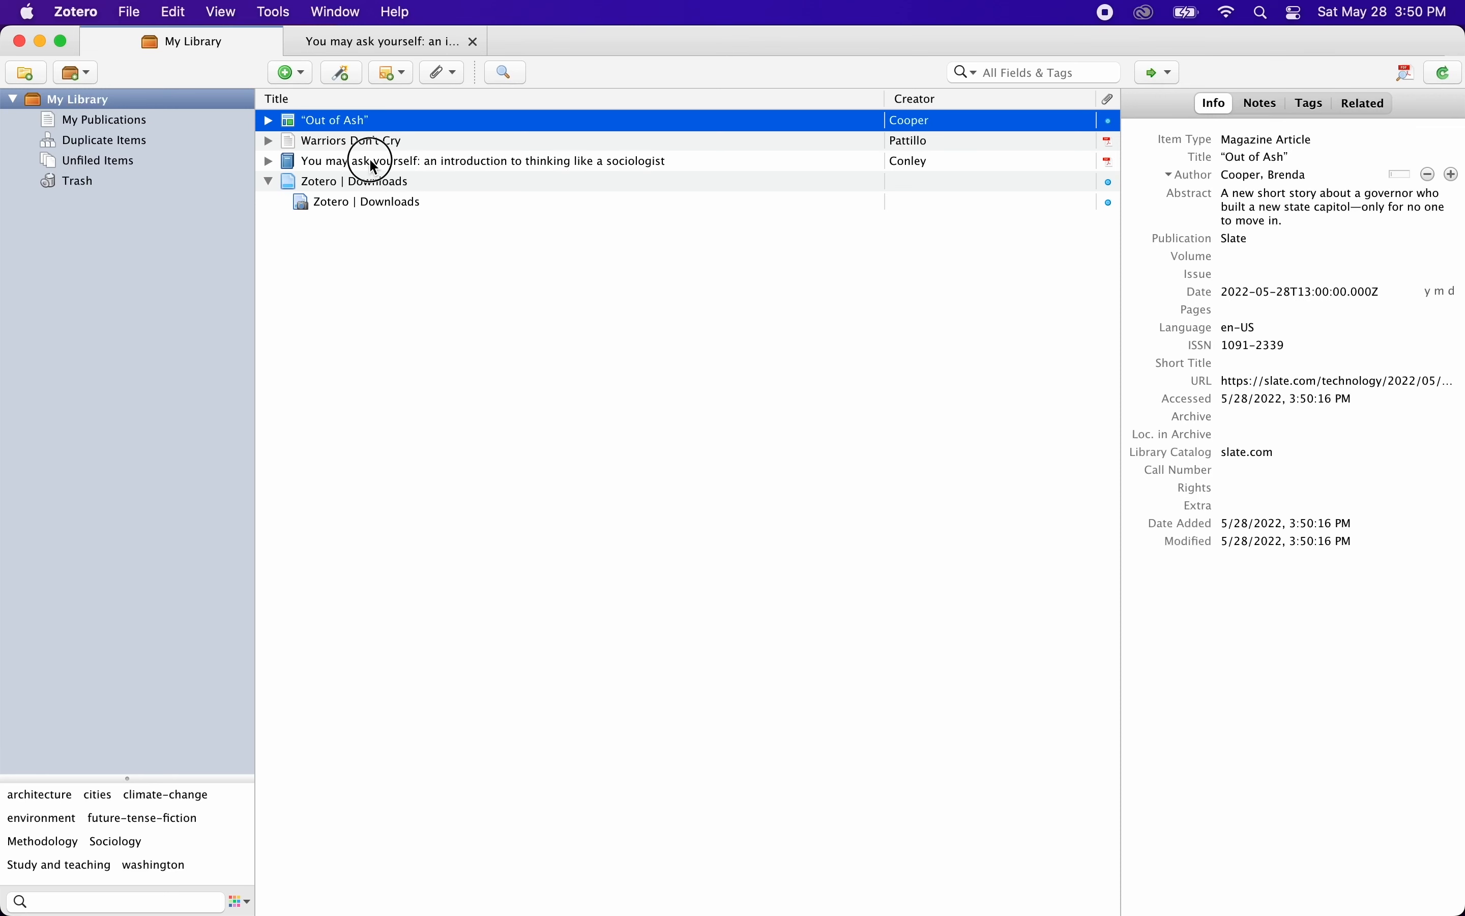
# Step: Select the items from "Out of Ash" through "You may ask yourself" and start an RTF bibliography in American Sociological Association (ASA) 6th edition style
pyautogui.keyDown('shift'); pyautogui.click(374, 162); pyautogui.keyUp('shift')
pyautogui.rightClick(373, 162)
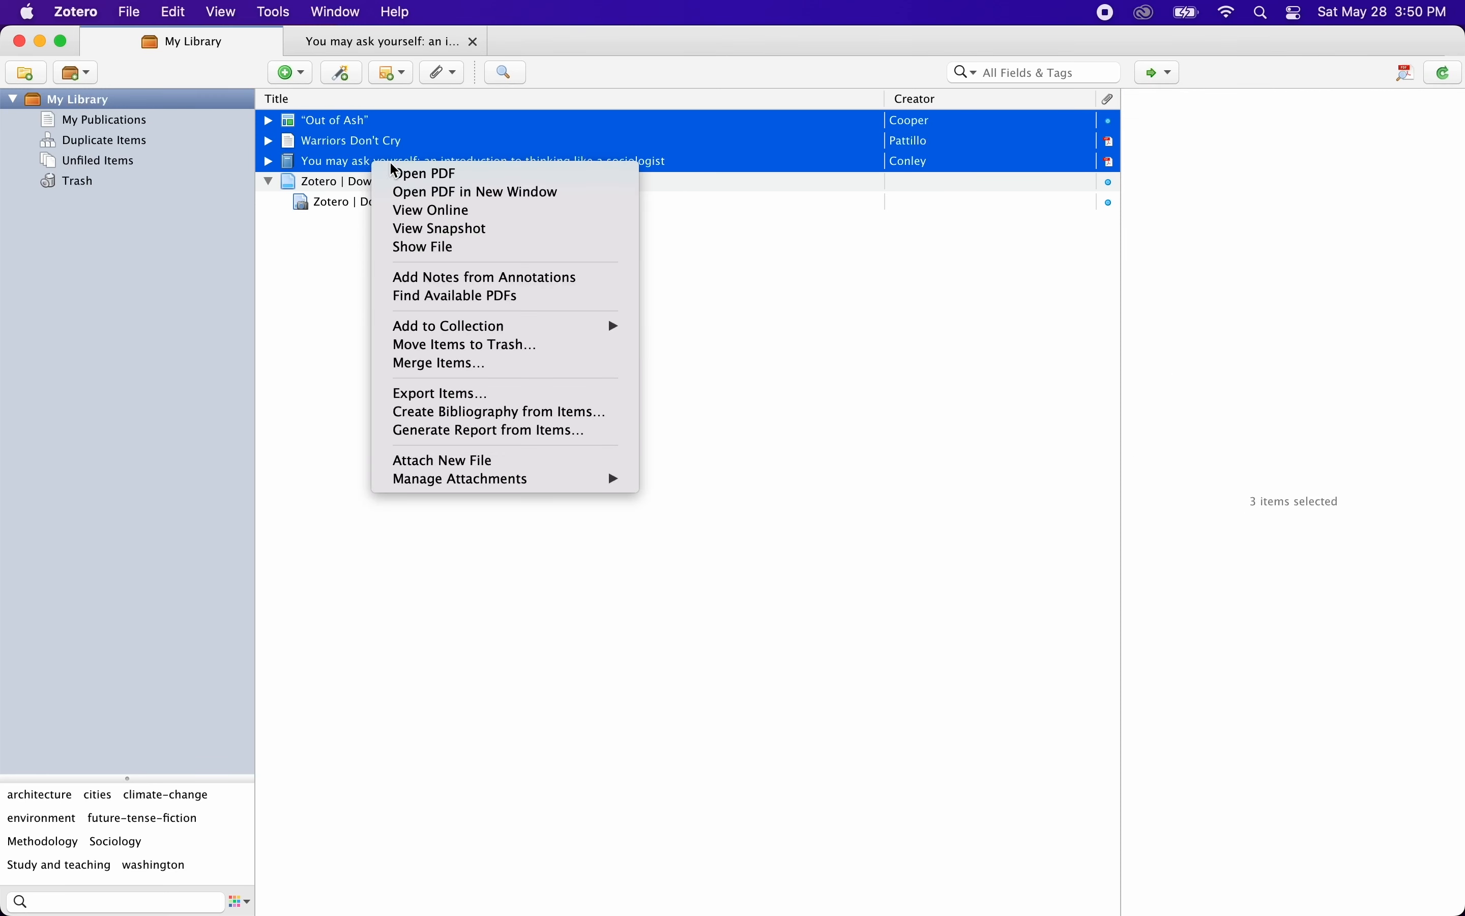
pyautogui.click(460, 418)
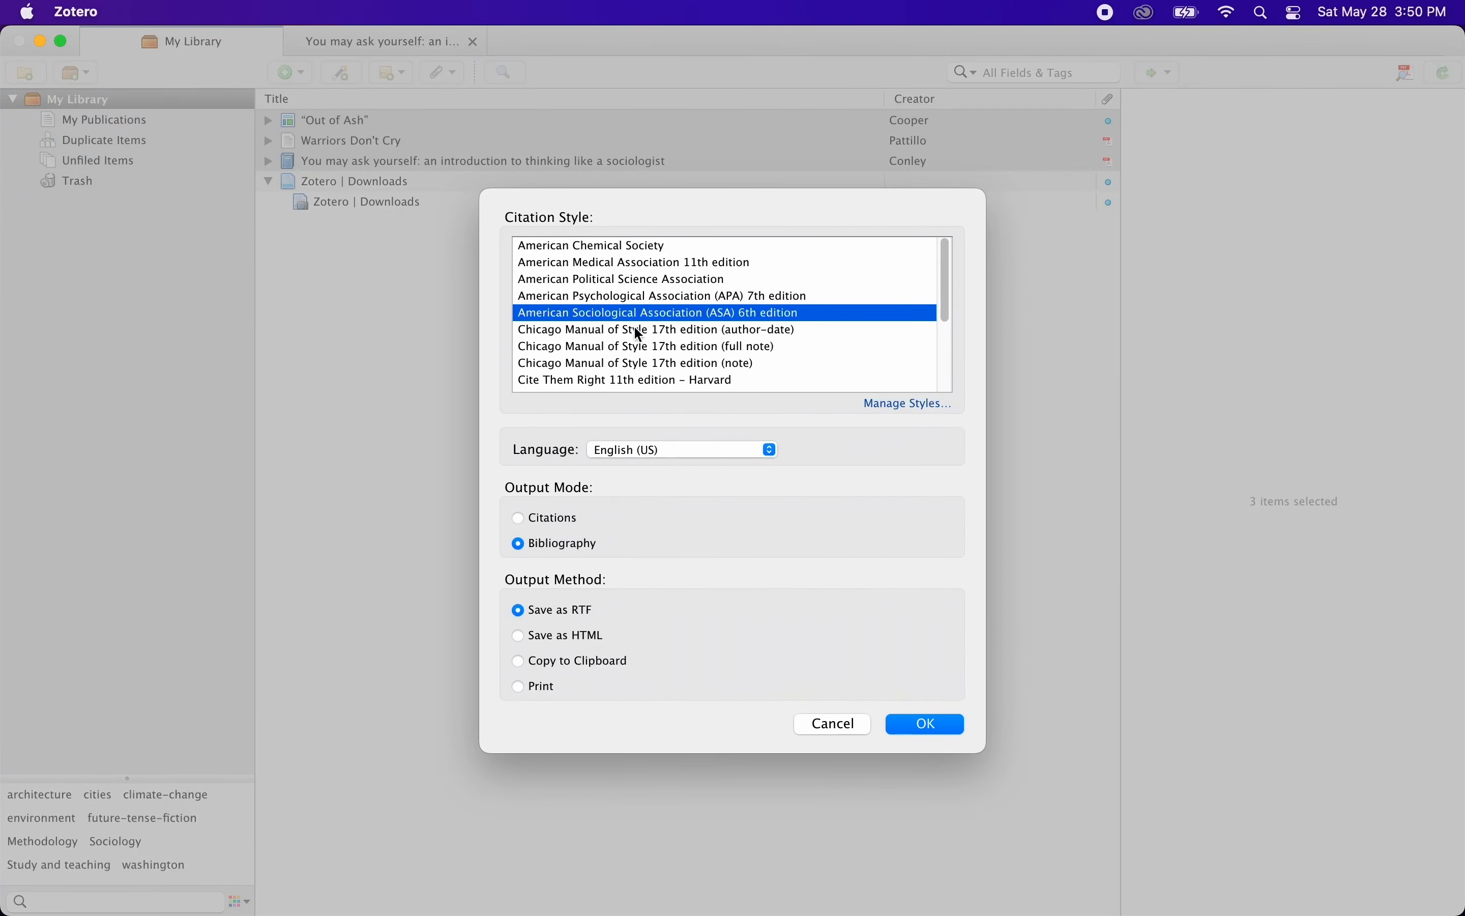
pyautogui.click(955, 719)
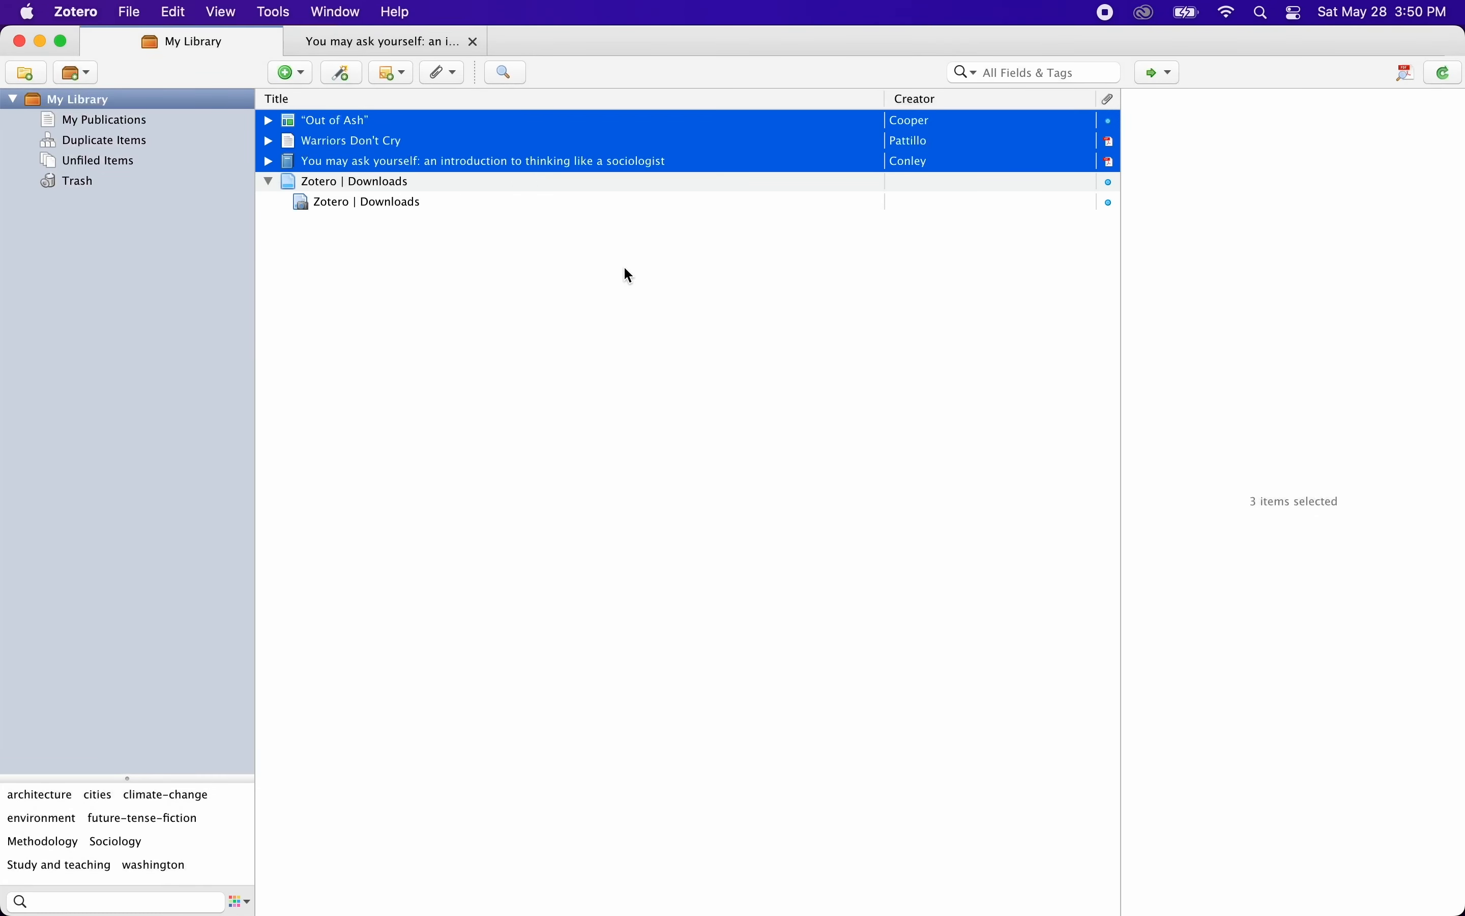
# Step: Switch to the "Google Docs Test for Zotero" document in the browser and add the heading REFERENCES below the last citation
pyautogui.press('super+Tab')
pyautogui.press('super+Tab')
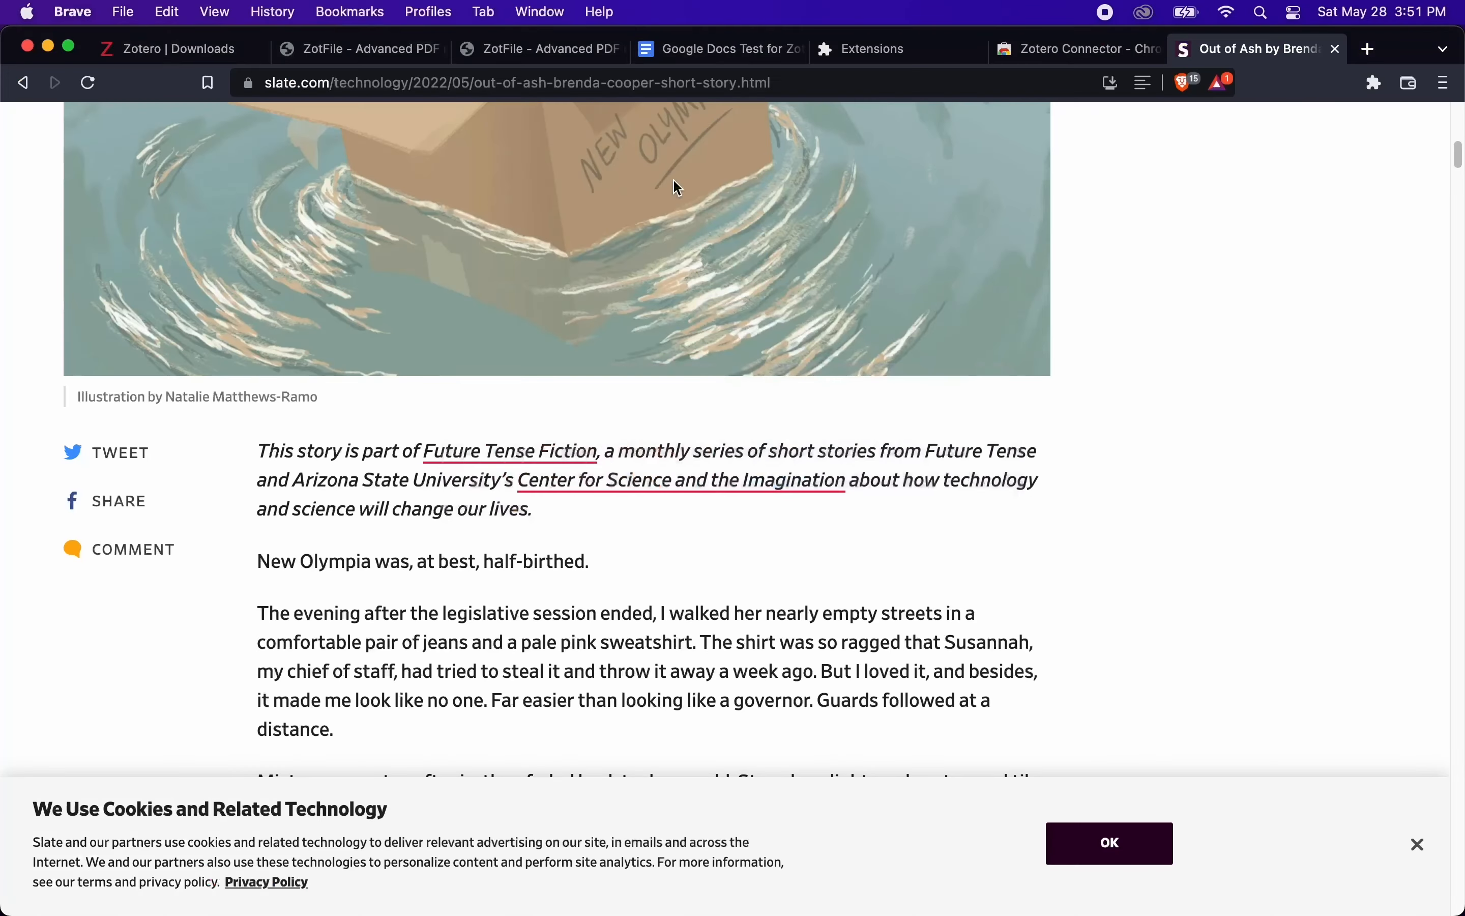
pyautogui.click(663, 60)
pyautogui.scroll(-5, 669, 459)
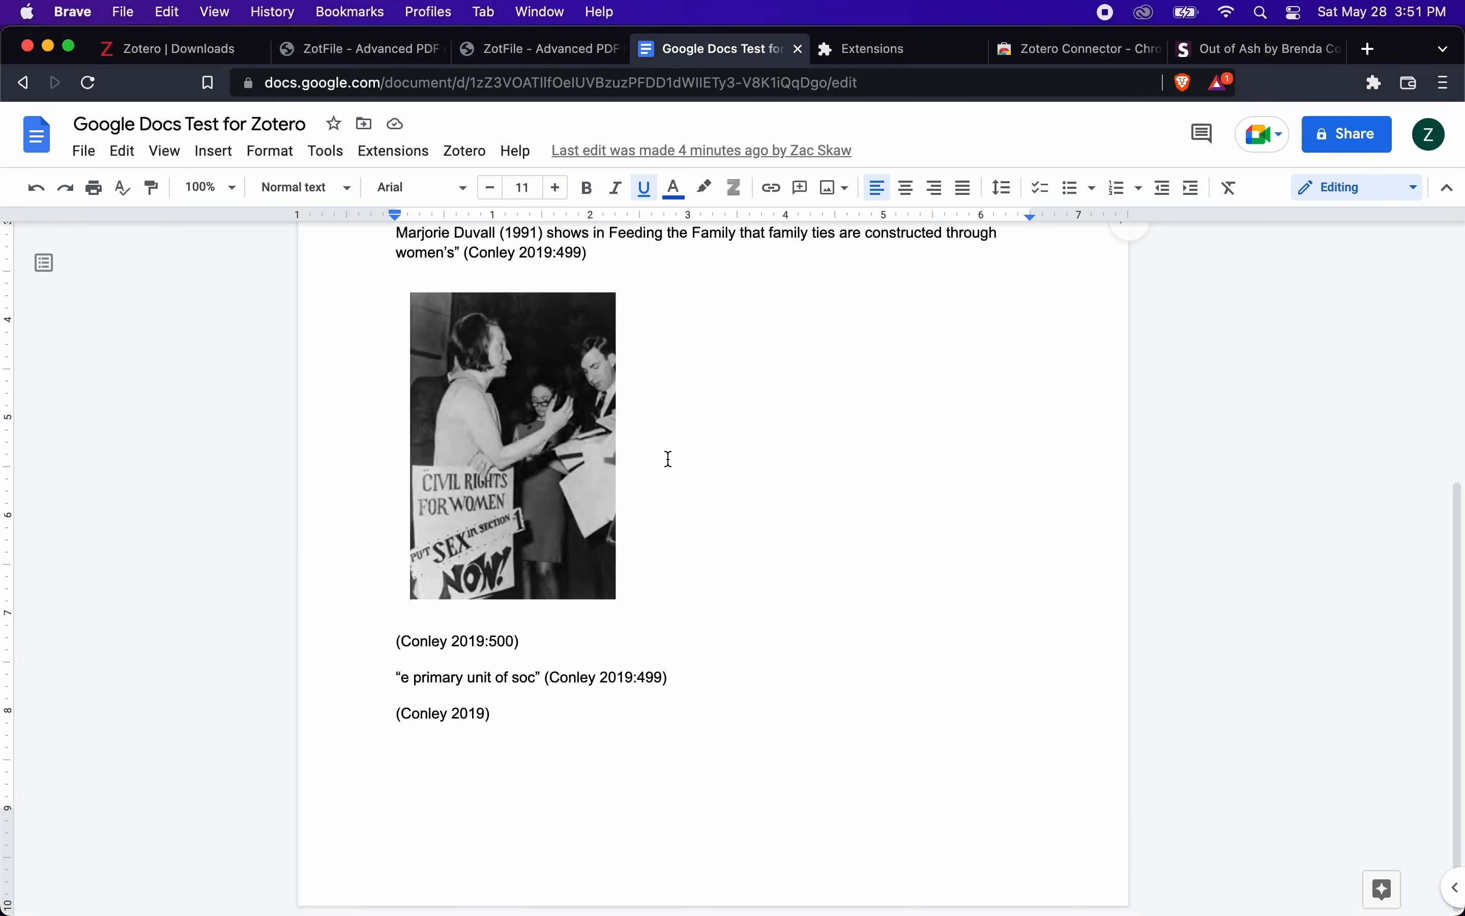
pyautogui.click(624, 757)
pyautogui.press('Return')
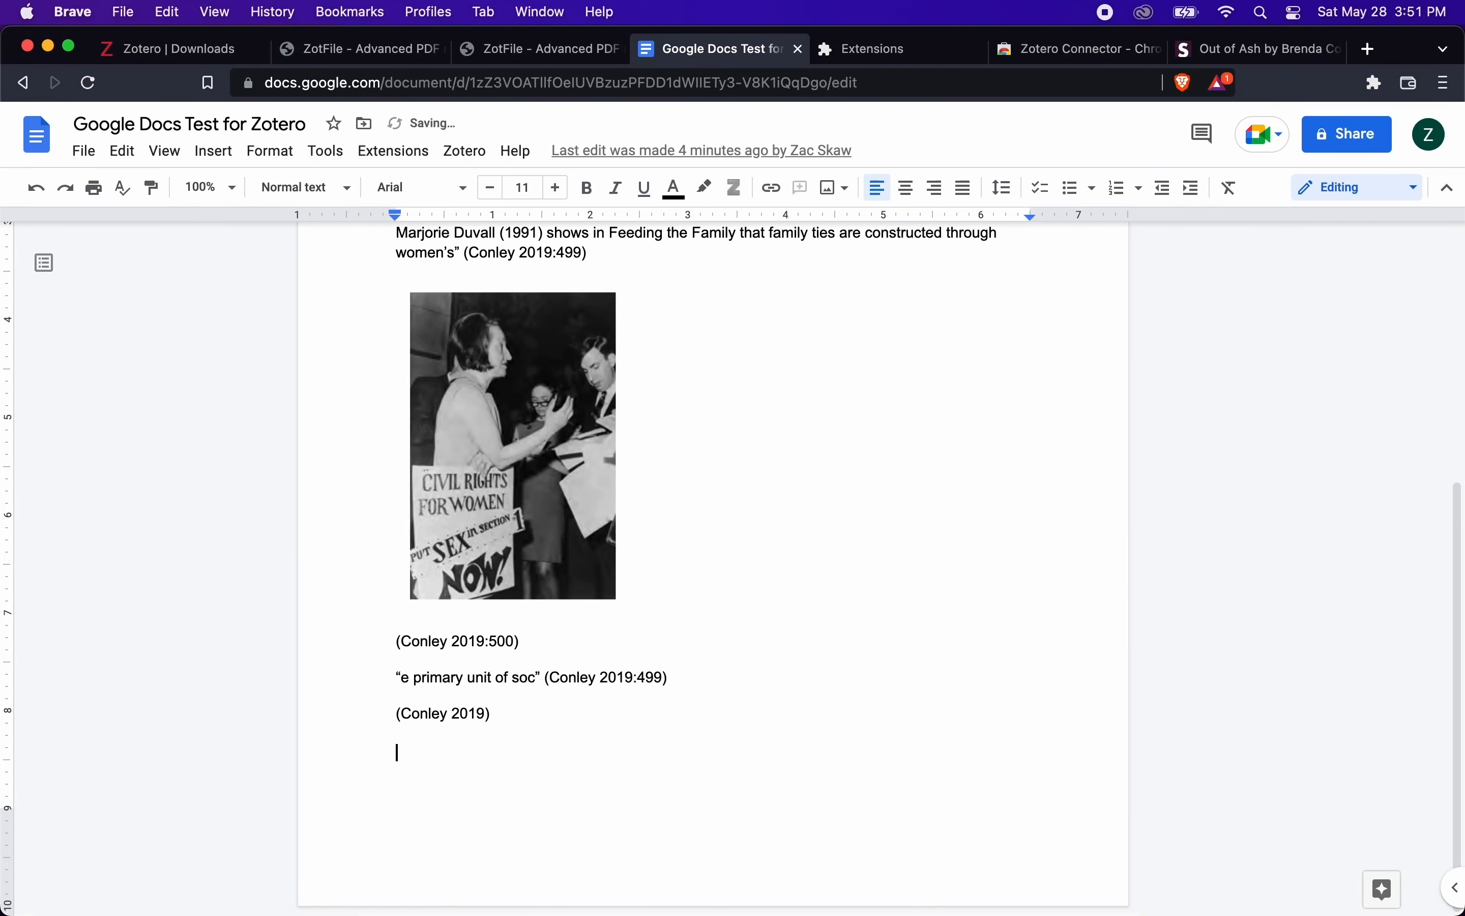
pyautogui.write('REFERENCES')
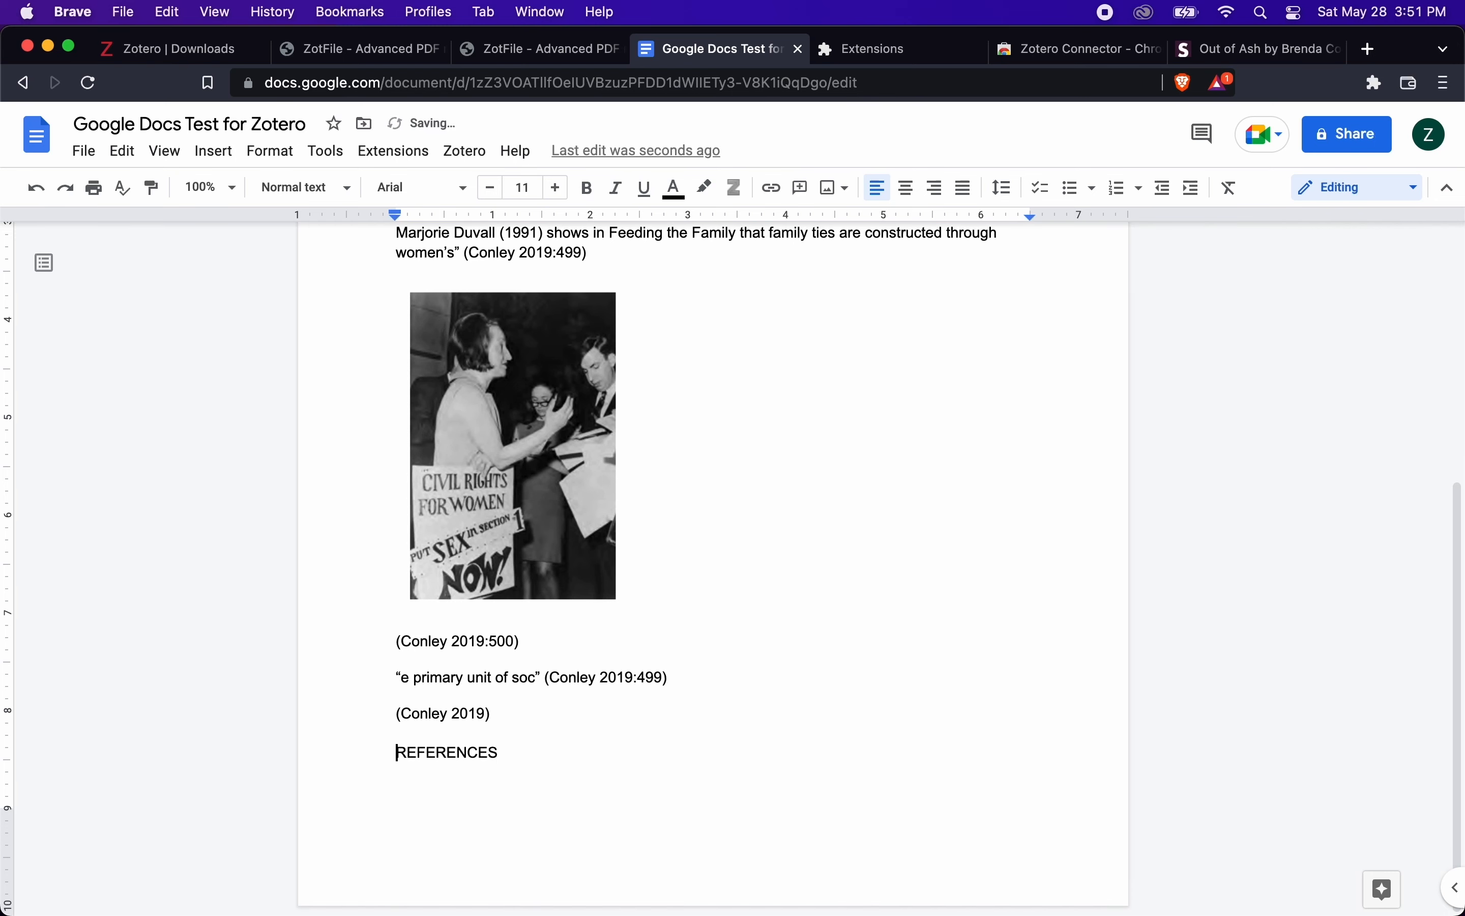
# Step: Put the REFERENCES heading centered on a new page, with a left-aligned line below it
pyautogui.press('super+Return')
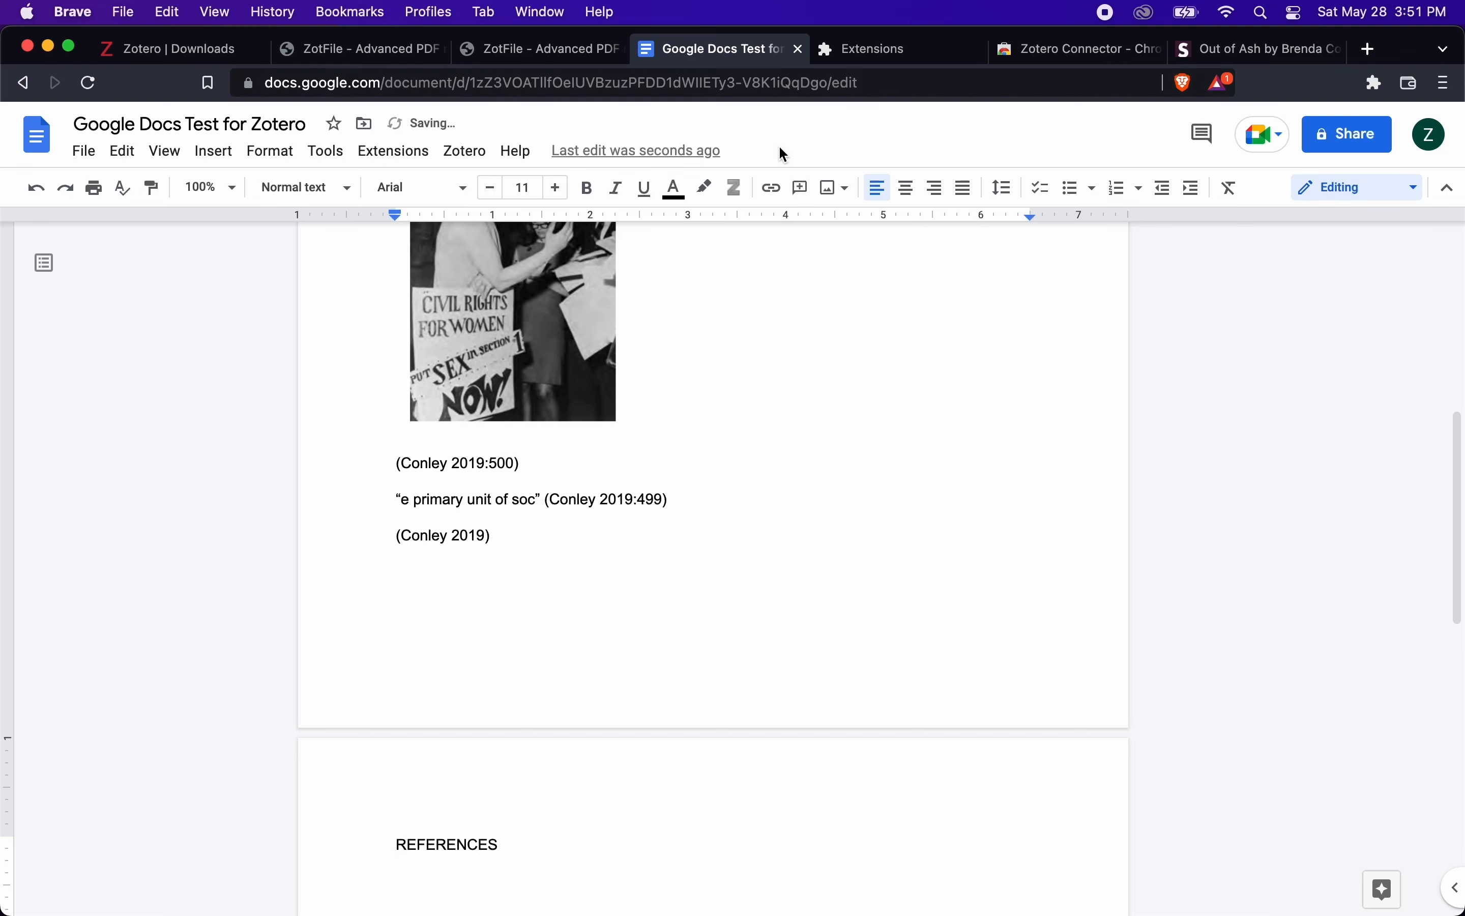
pyautogui.click(907, 187)
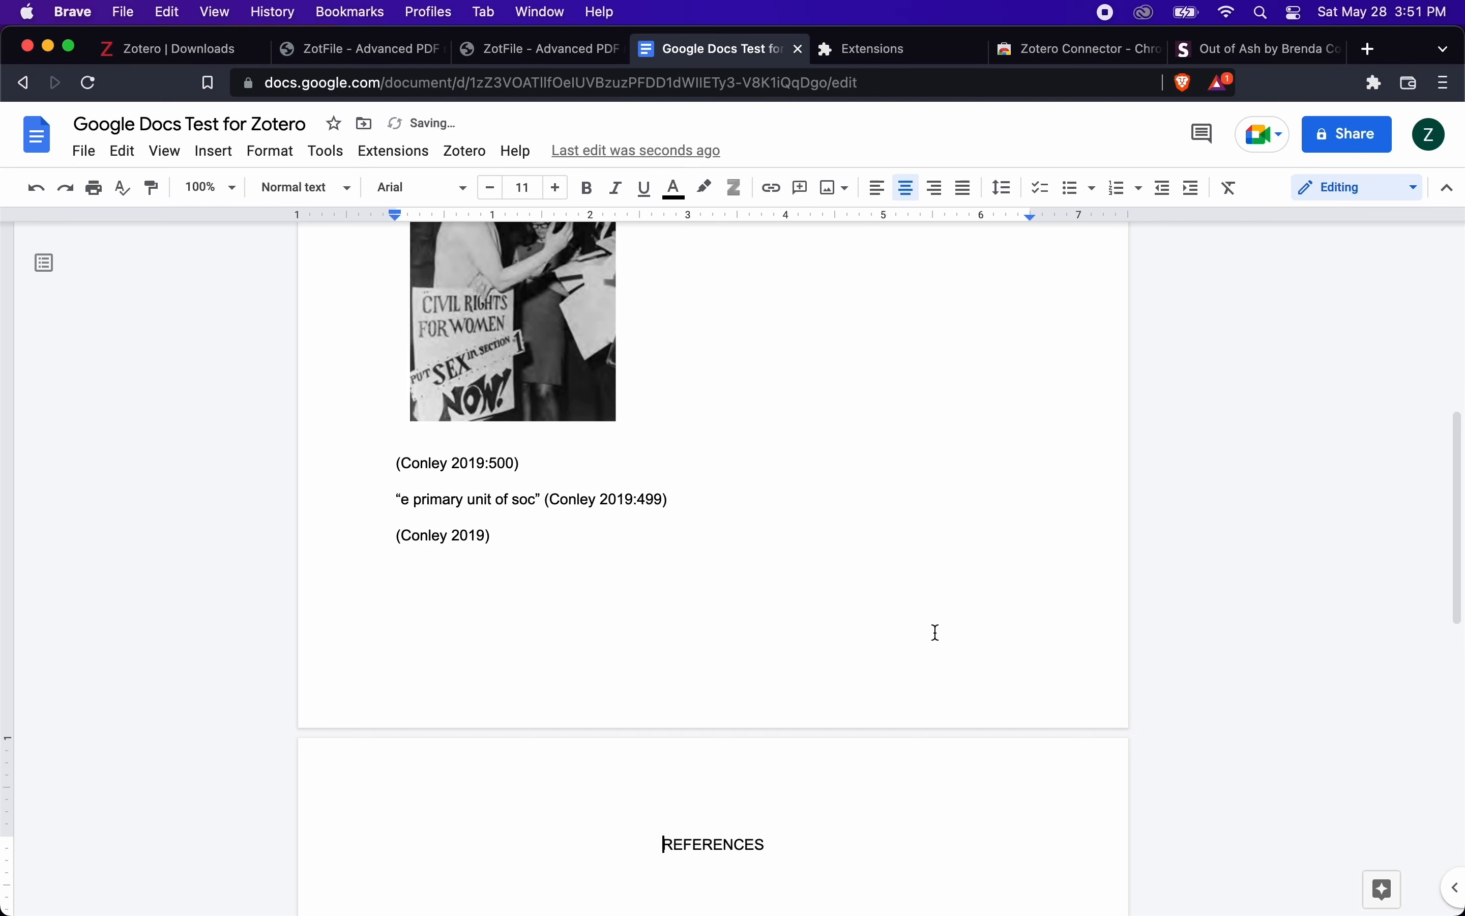
pyautogui.press('Return')
pyautogui.click(878, 189)
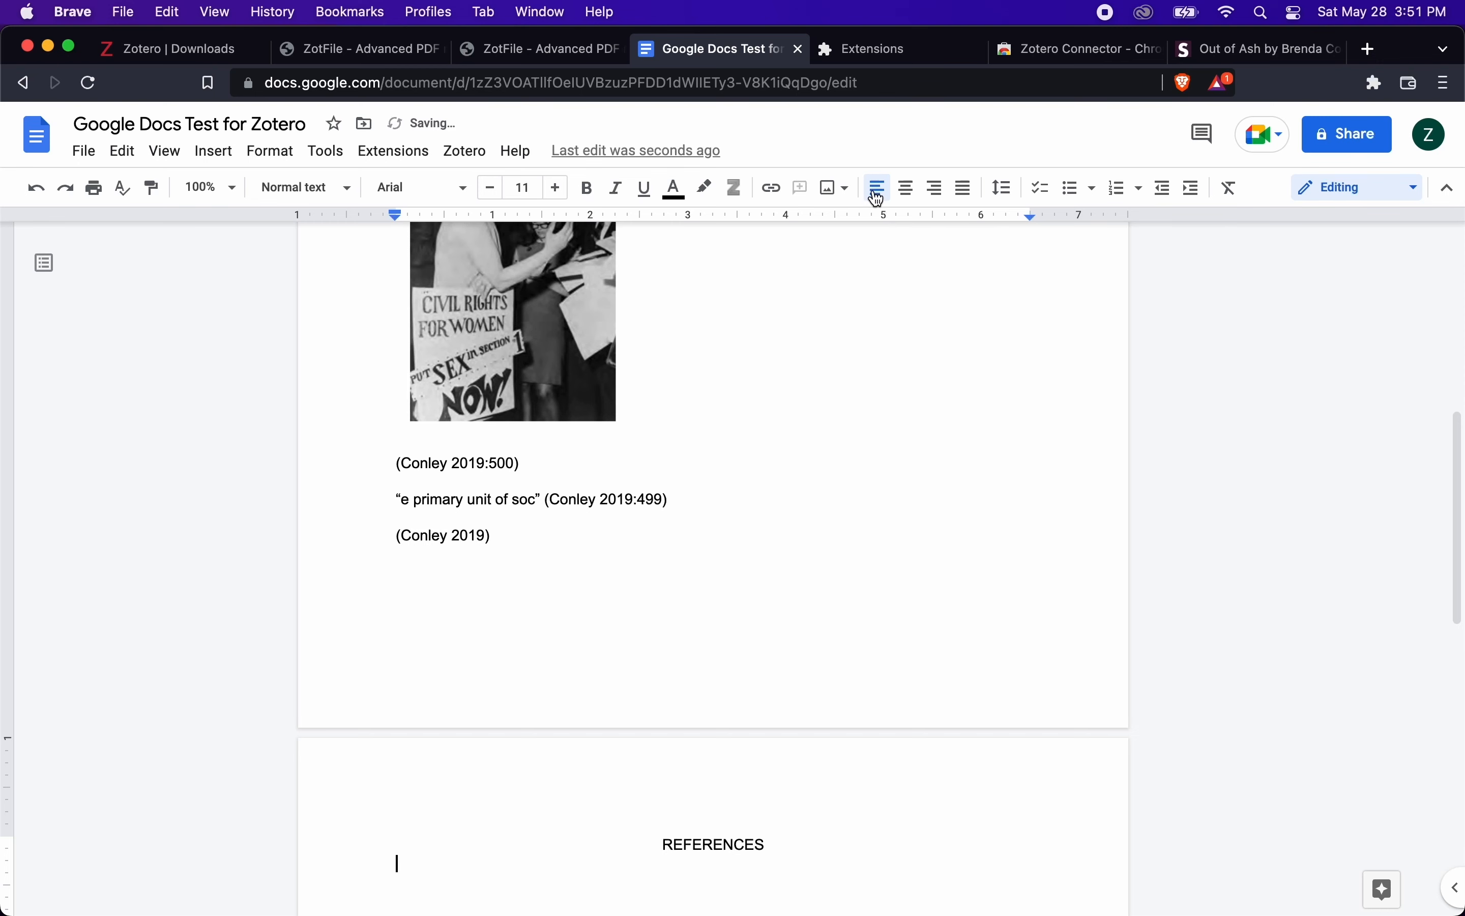
# Step: Try to paste the clipboard contents below the REFERENCES heading, and undo the paste
pyautogui.press('super+b')
pyautogui.press('super+b')
pyautogui.press('super+v')
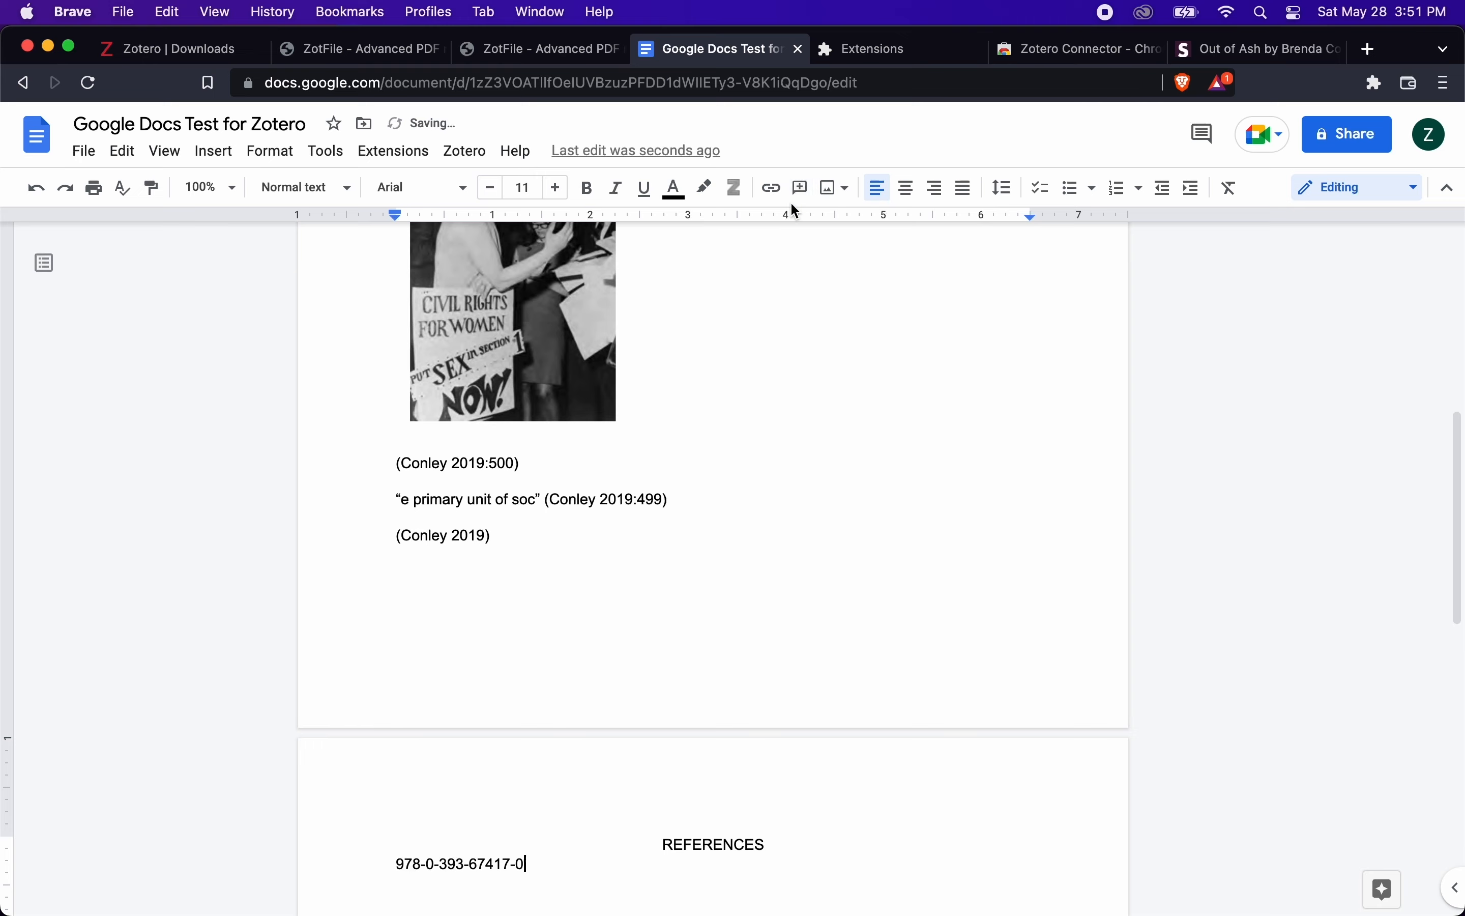
pyautogui.press('super+z')
# Step: Switch to Zotero, cancel saving the bibliography file, and copy an ASA 6th edition bibliography of the three selected items to the clipboard
pyautogui.press('super+Tab')
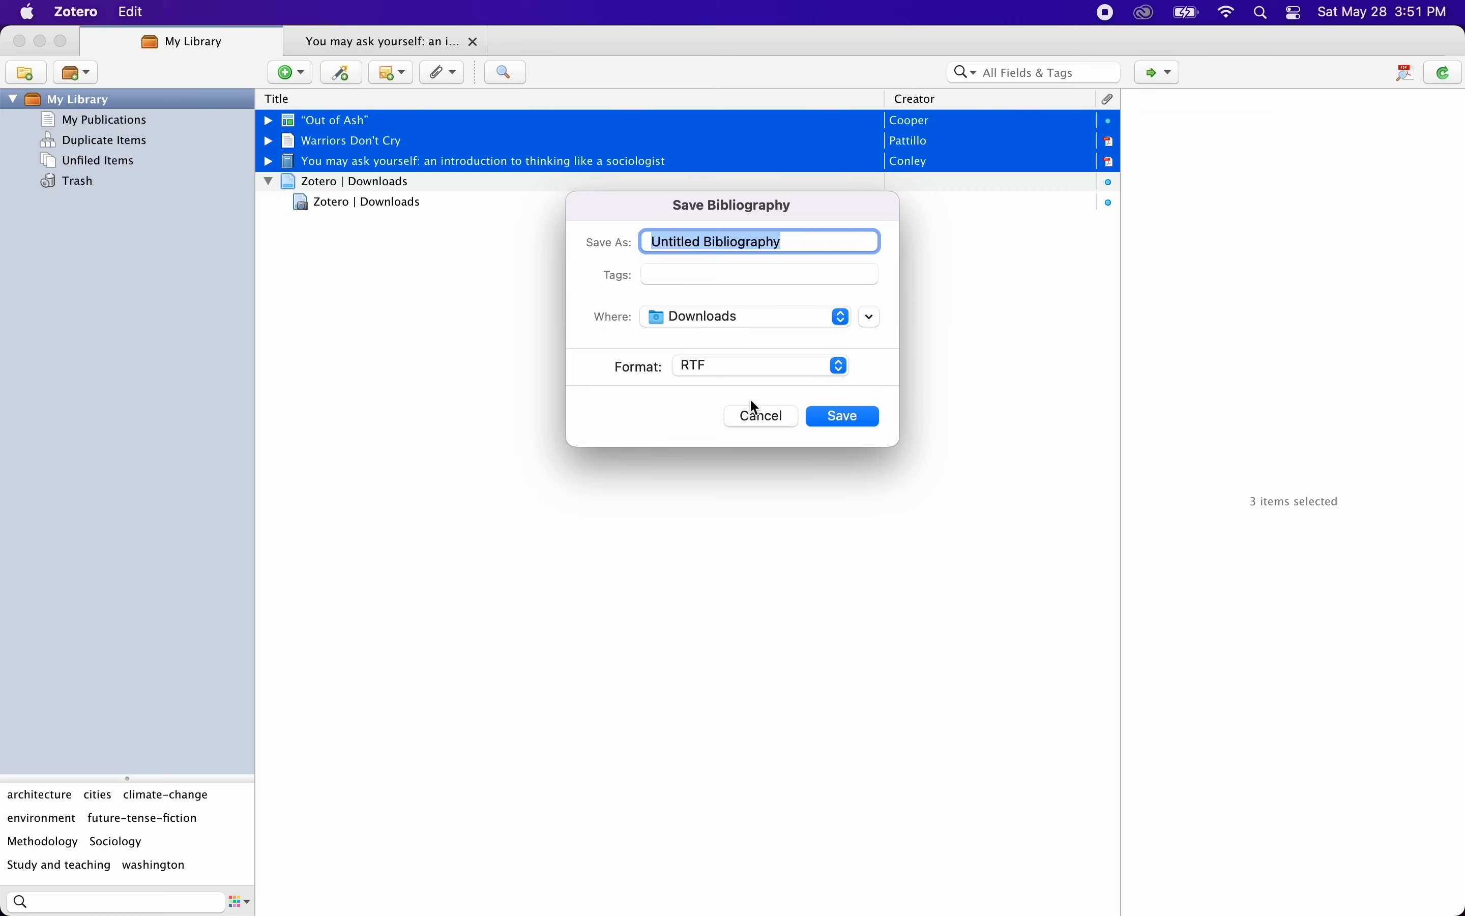
pyautogui.click(752, 415)
pyautogui.rightClick(320, 115)
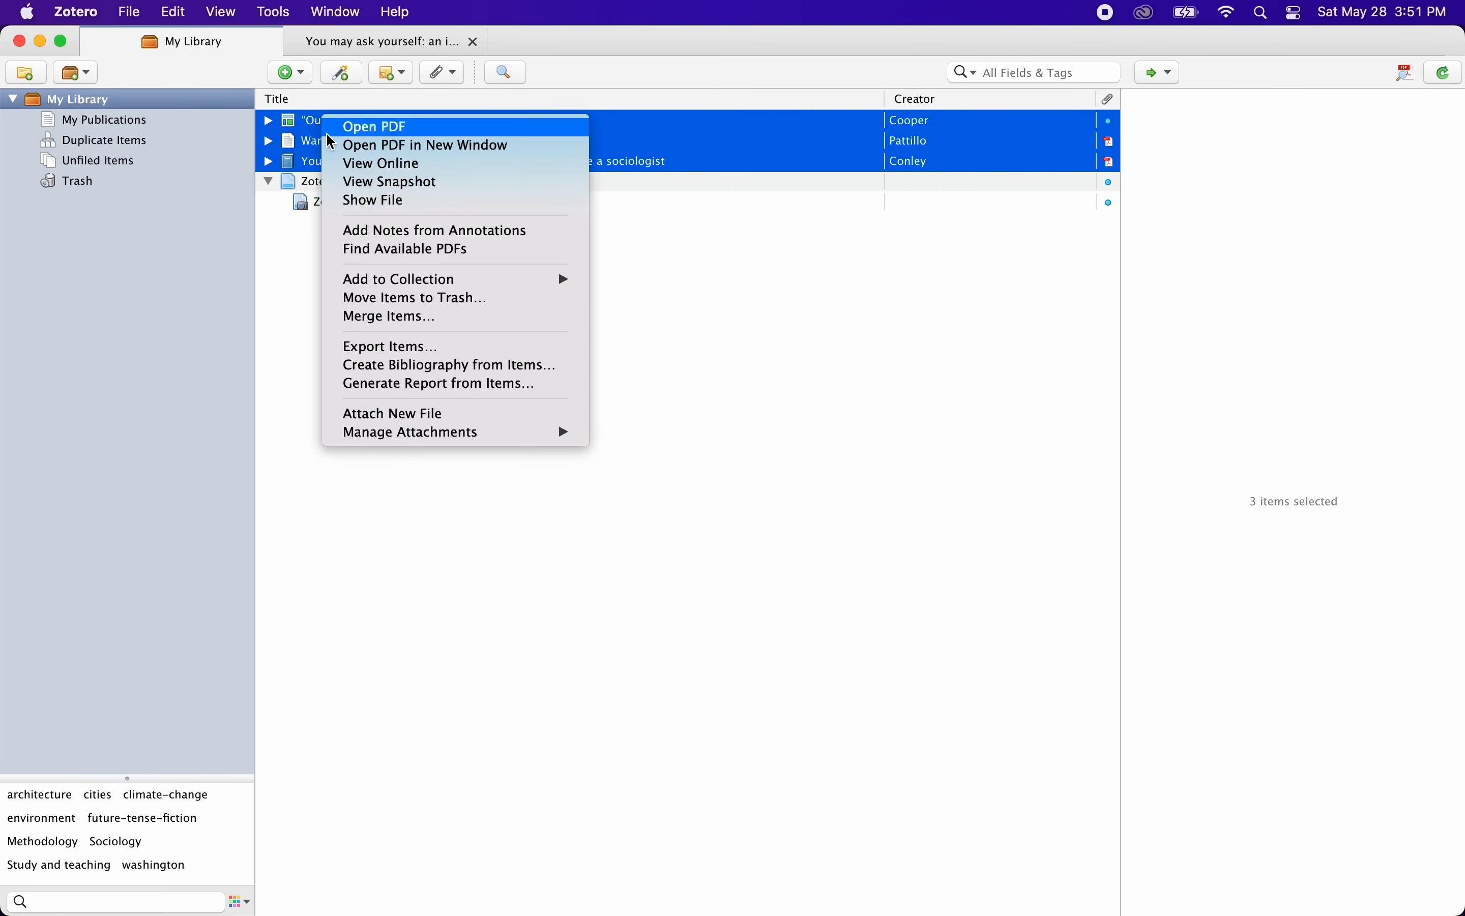
pyautogui.click(395, 365)
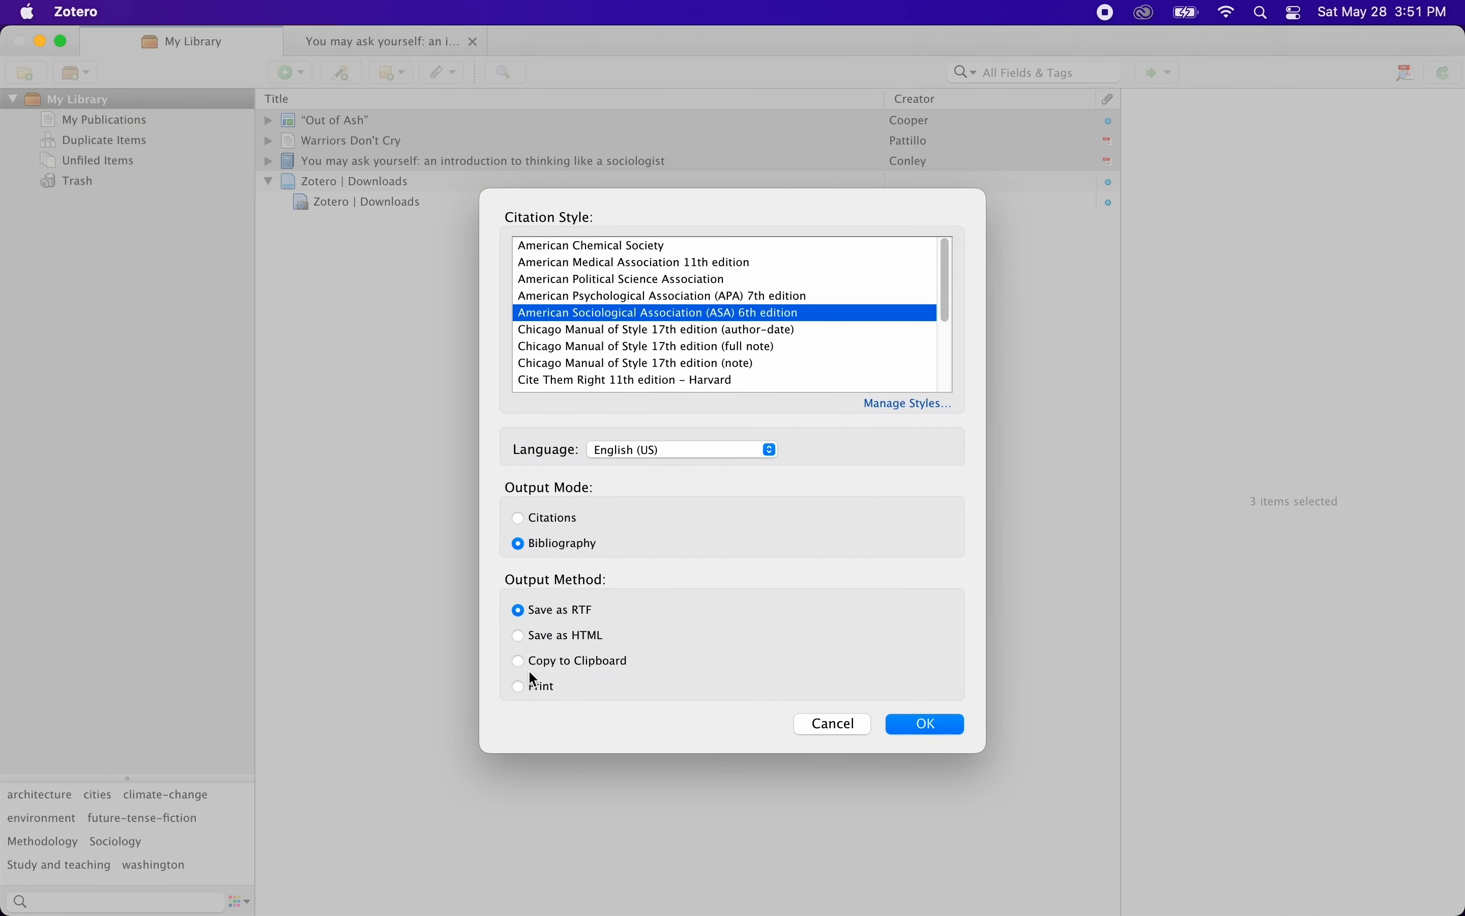
pyautogui.click(548, 659)
pyautogui.click(914, 725)
# Step: Return to the Google Docs document and paste the copied bibliography below the REFERENCES heading
pyautogui.press('super+Tab')
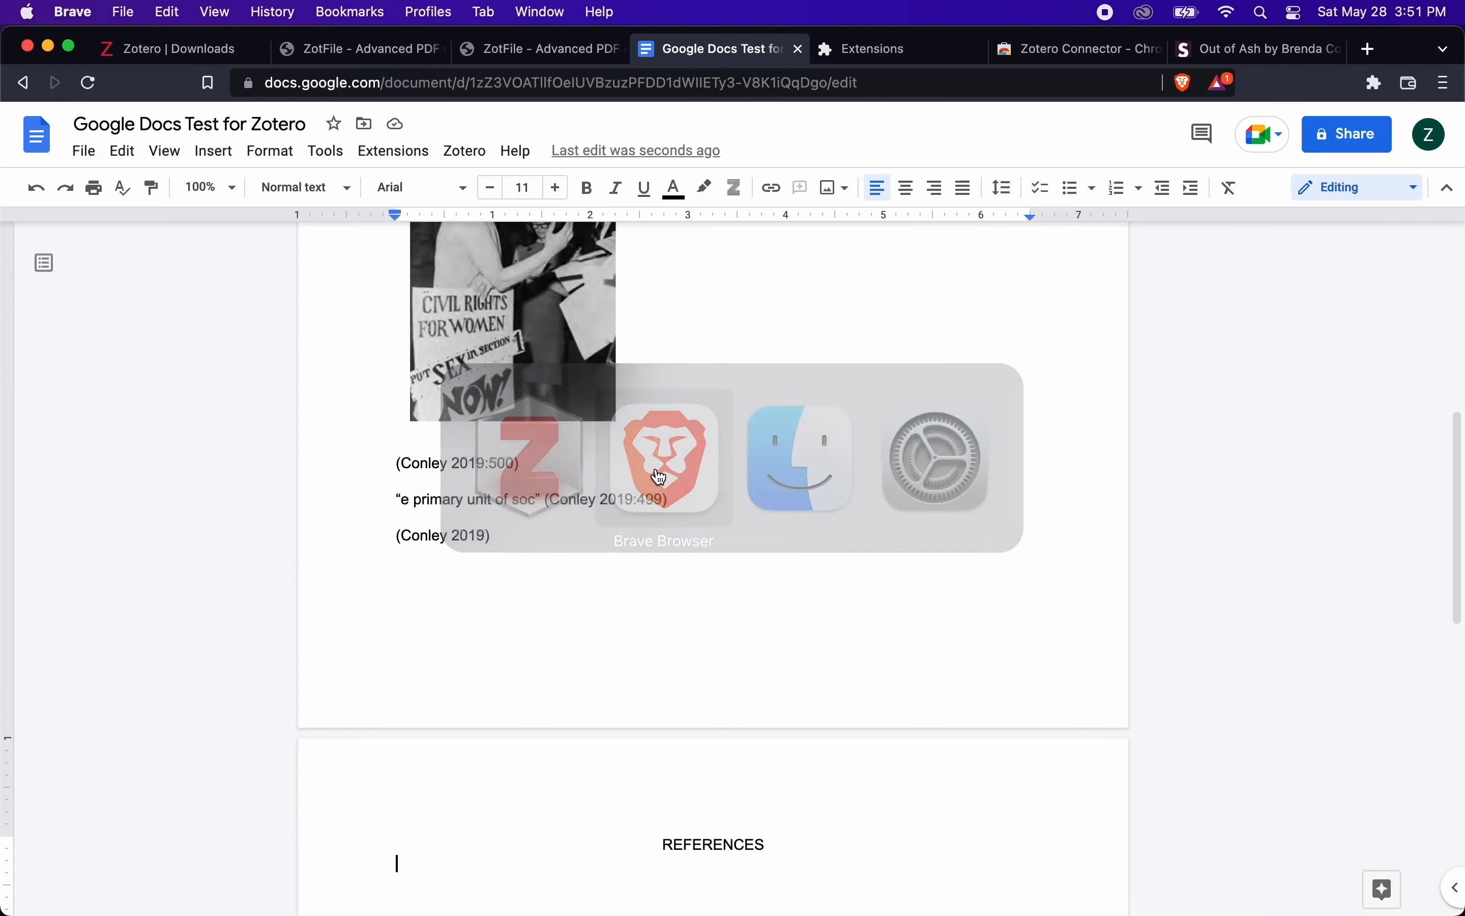
pyautogui.write('Conley, Dalton. 2019. You May Ask Yourself: An Introduction to Thinking like a Sociologist. Sixth edition. New York: W.W. Norton. Cooper, Brenda. 2022. "‘Out of Ash.’" Slate, May 28. Pattillo, Melba. n.d. "Warriors Don’t Cry." 280.')
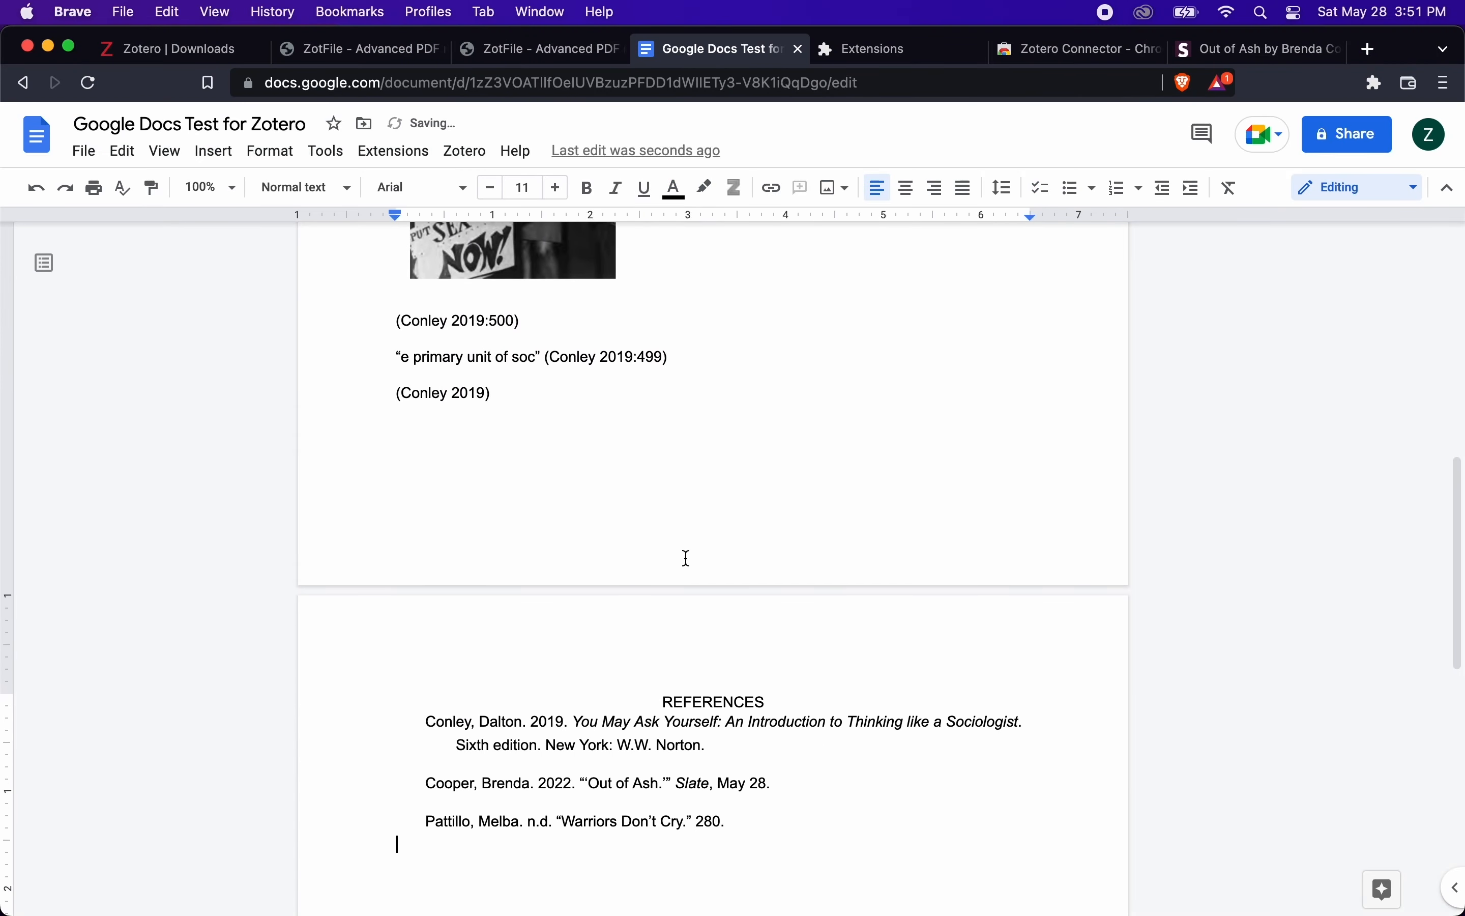
pyautogui.scroll(-3, 687, 557)
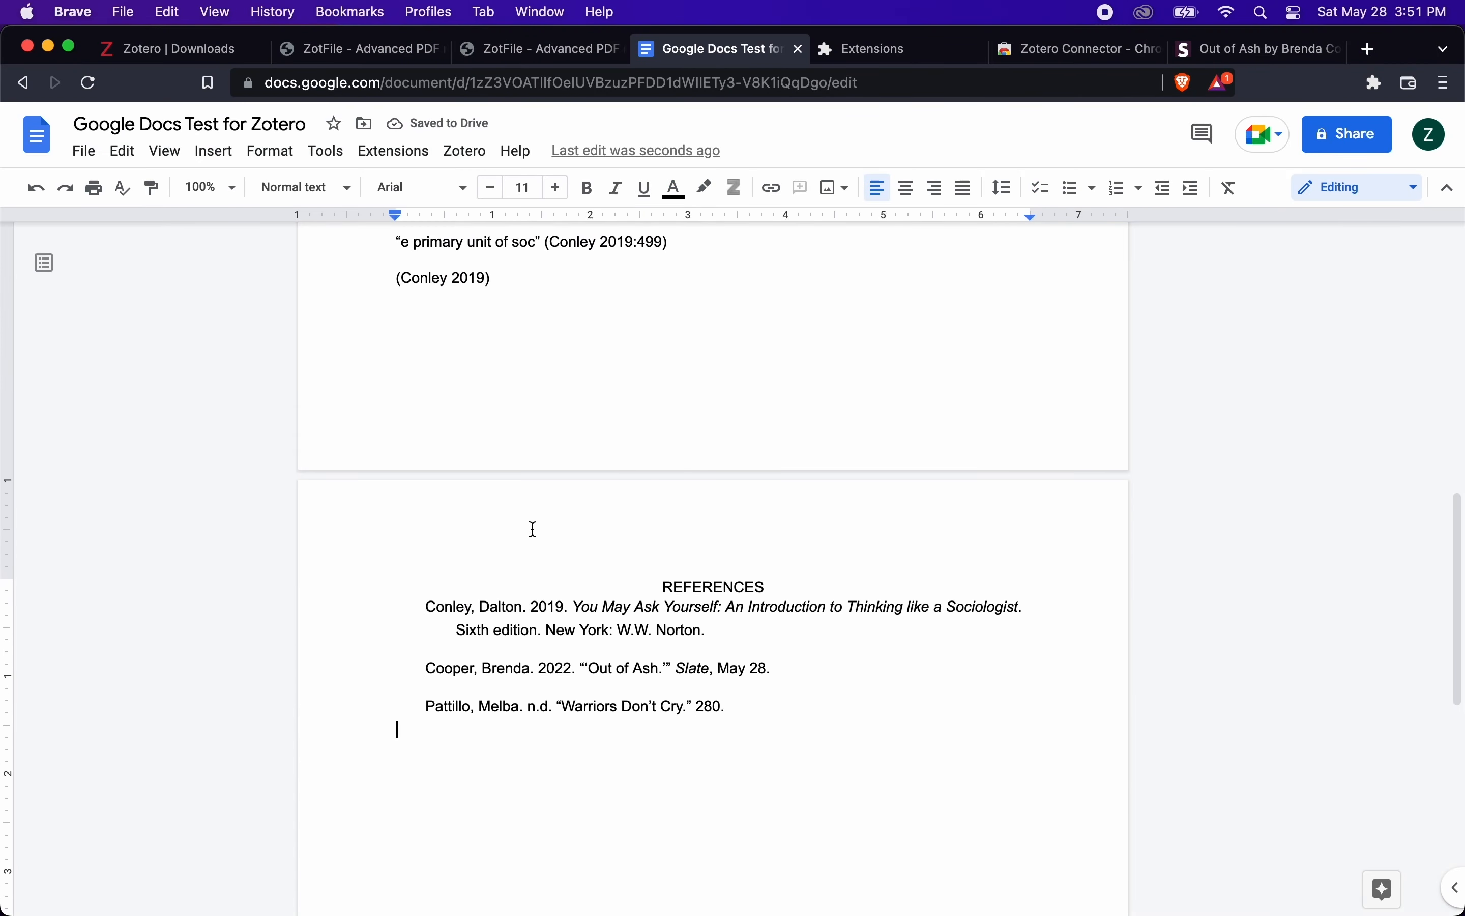
pyautogui.click(425, 607)
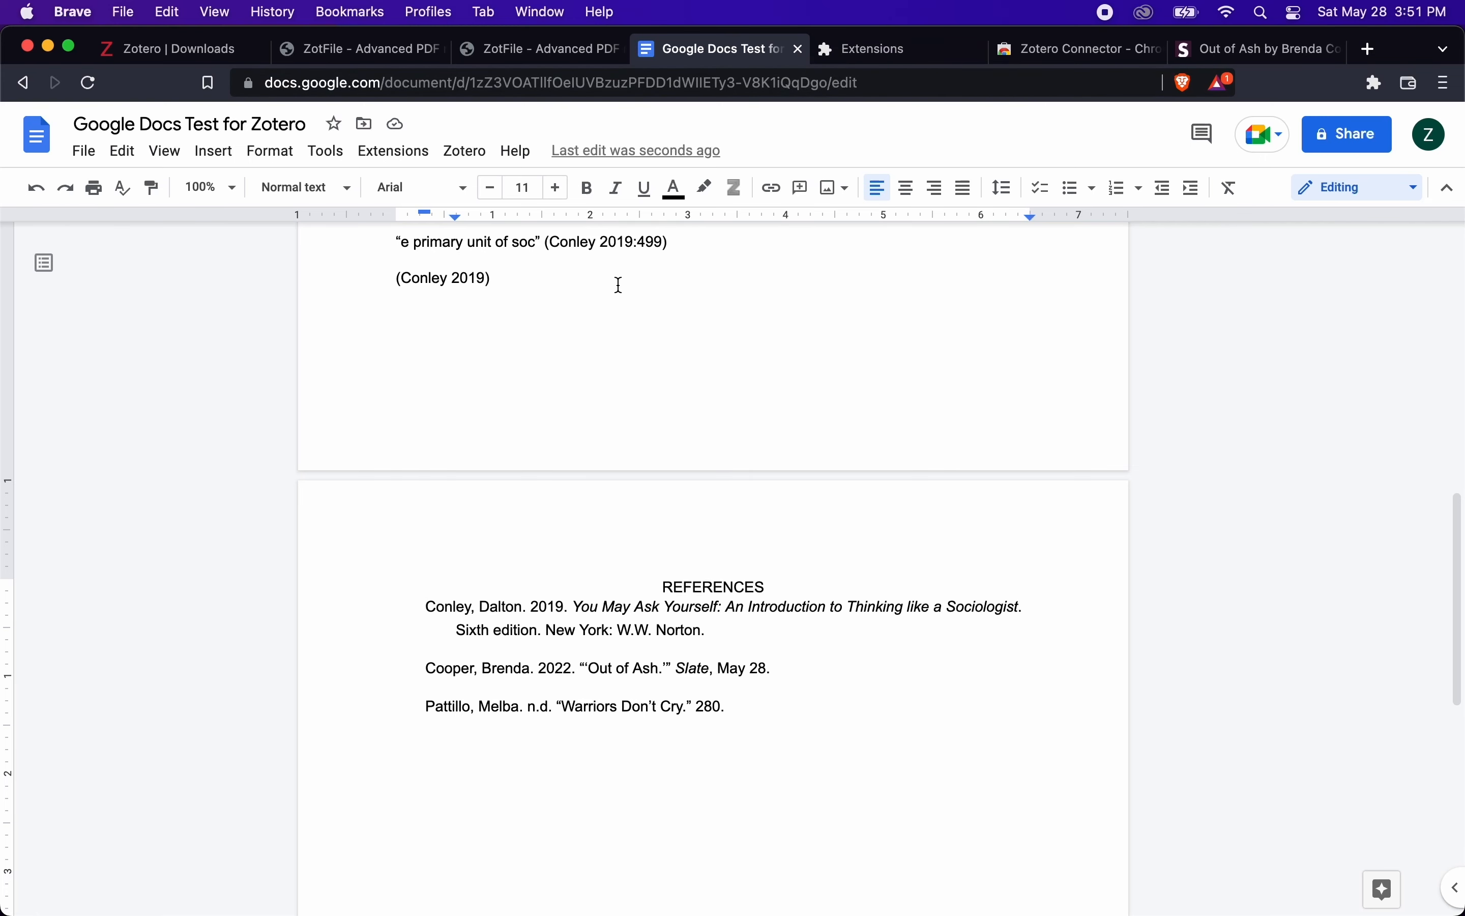
# Step: Go to the Slate "Out of Ash" page in the browser and open "Congratulations on Your Loss" from its closing list of stories
pyautogui.press('super+Tab')
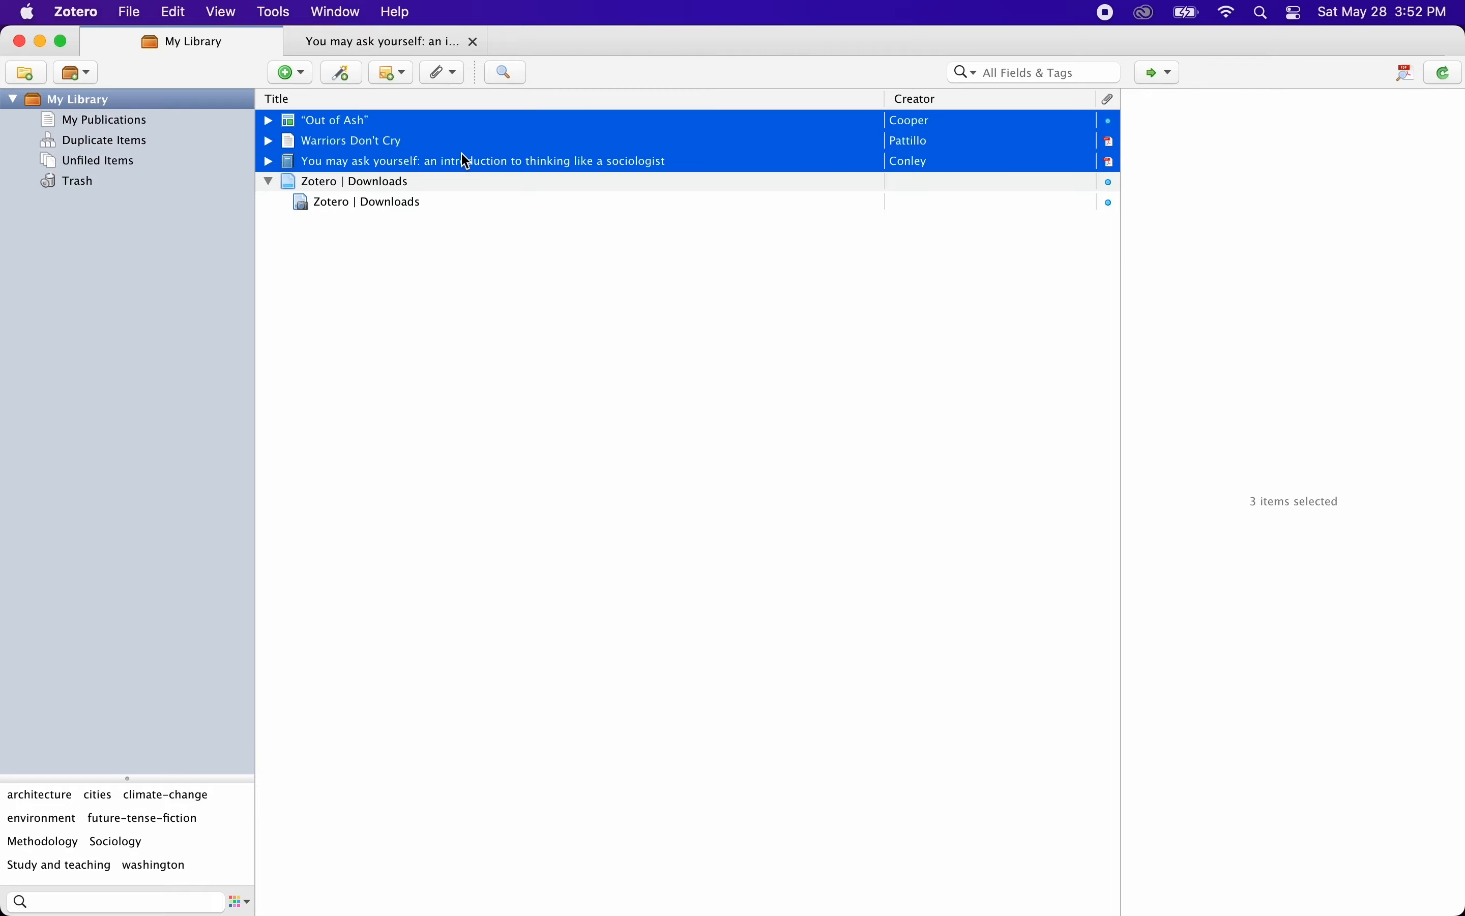
pyautogui.press('super+Tab')
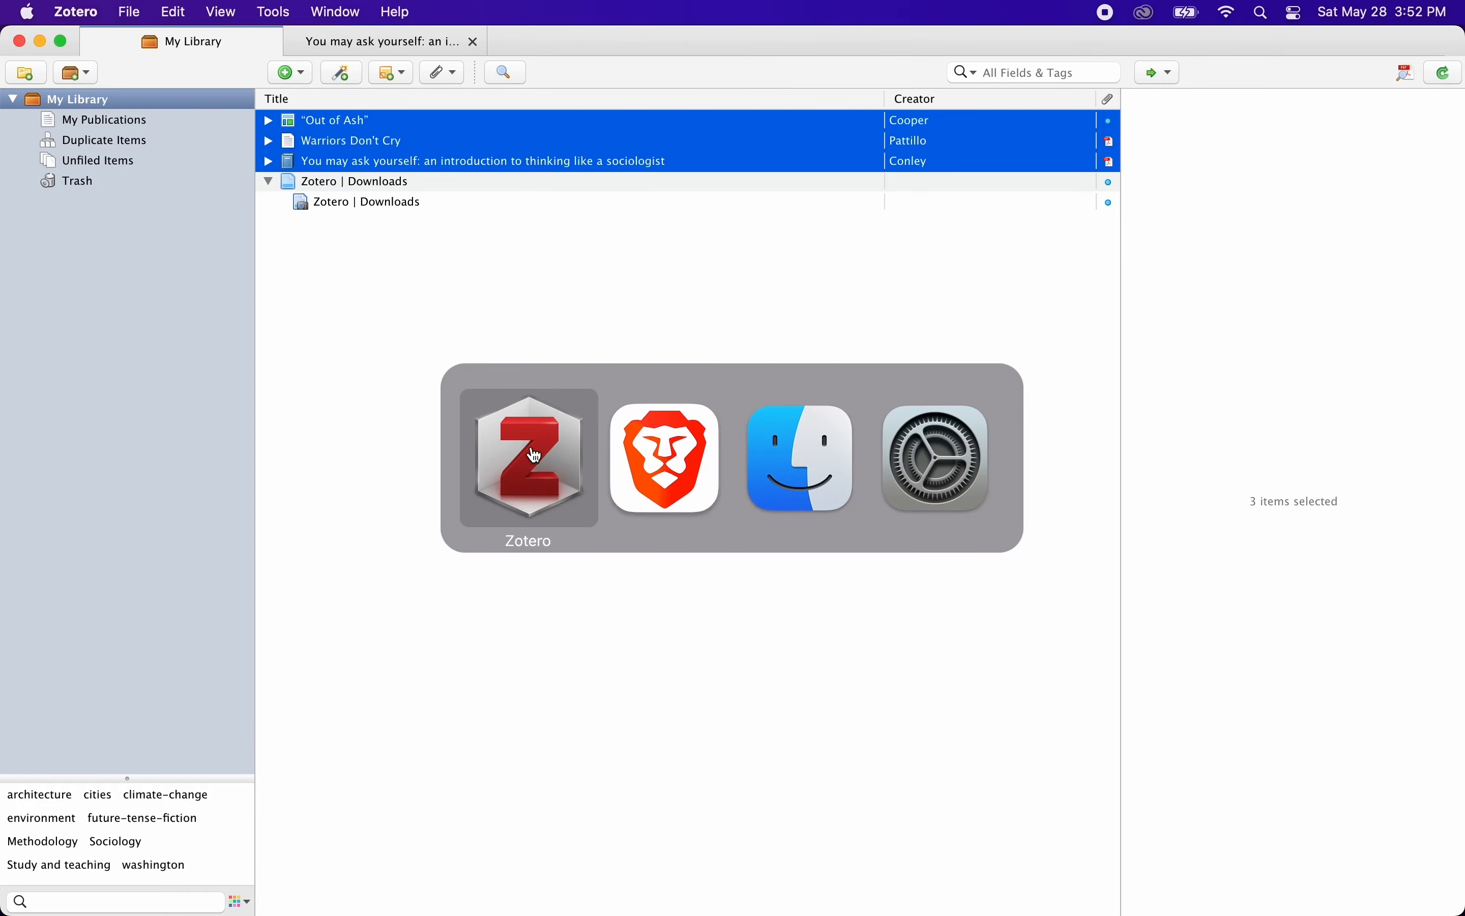
pyautogui.click(657, 456)
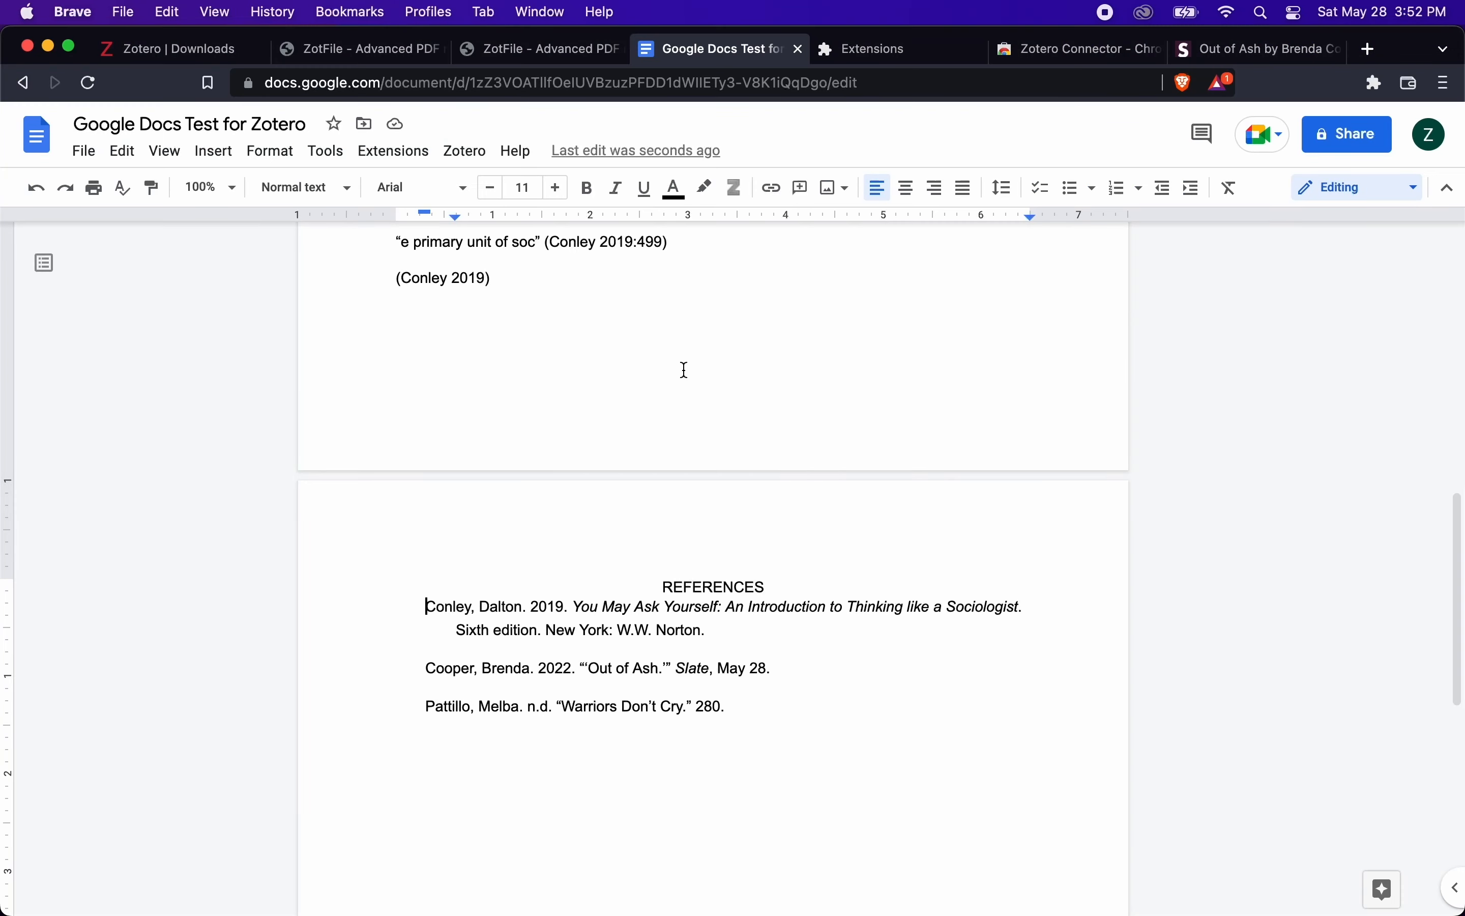
pyautogui.click(1237, 52)
pyautogui.scroll(-15, 604, 507)
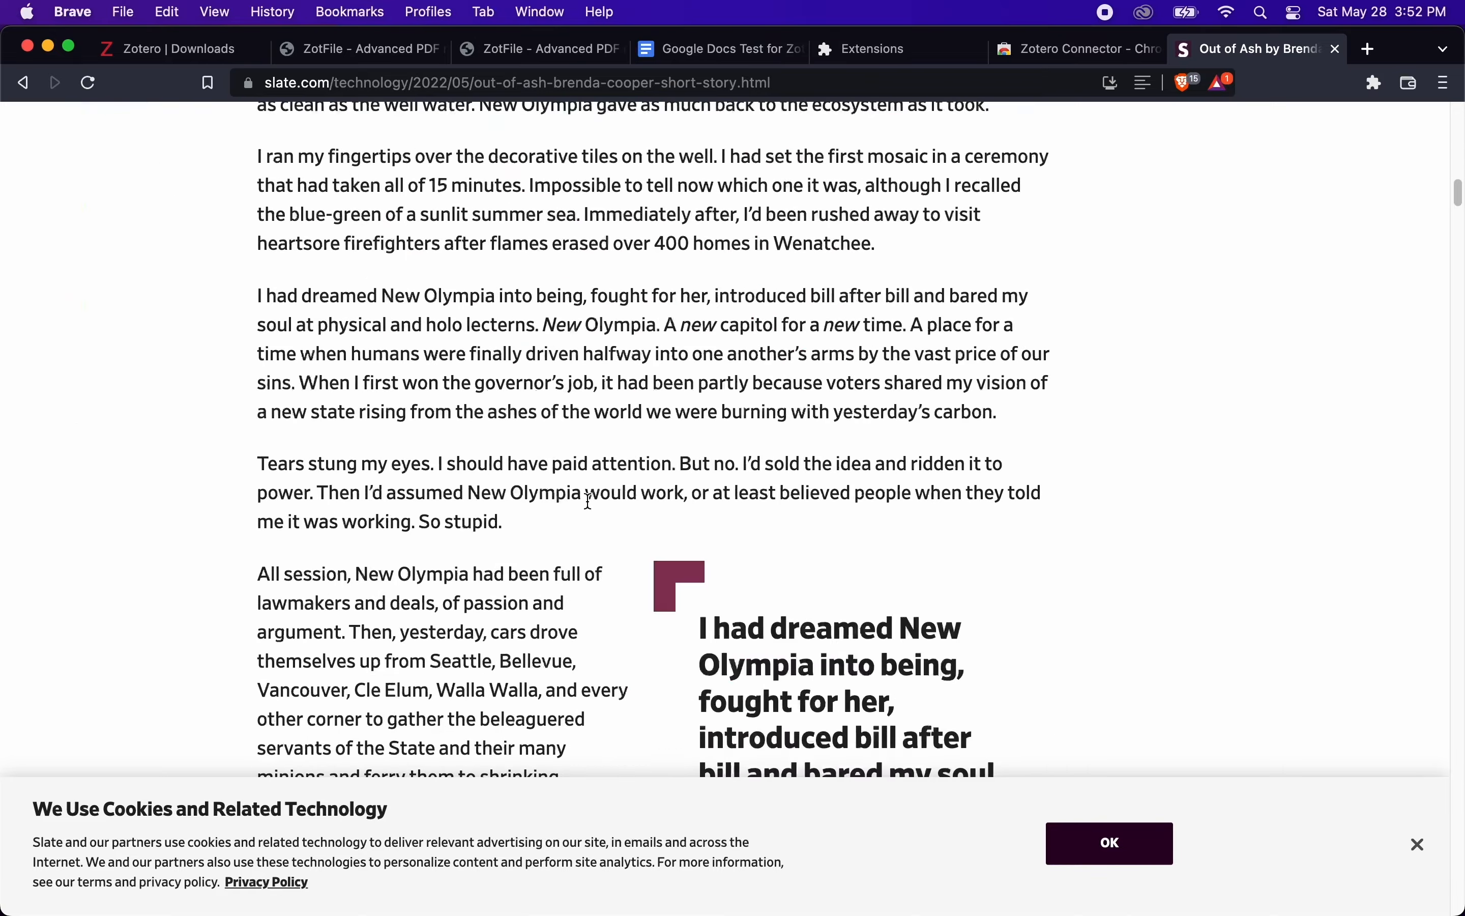
pyautogui.scroll(1, 602, 476)
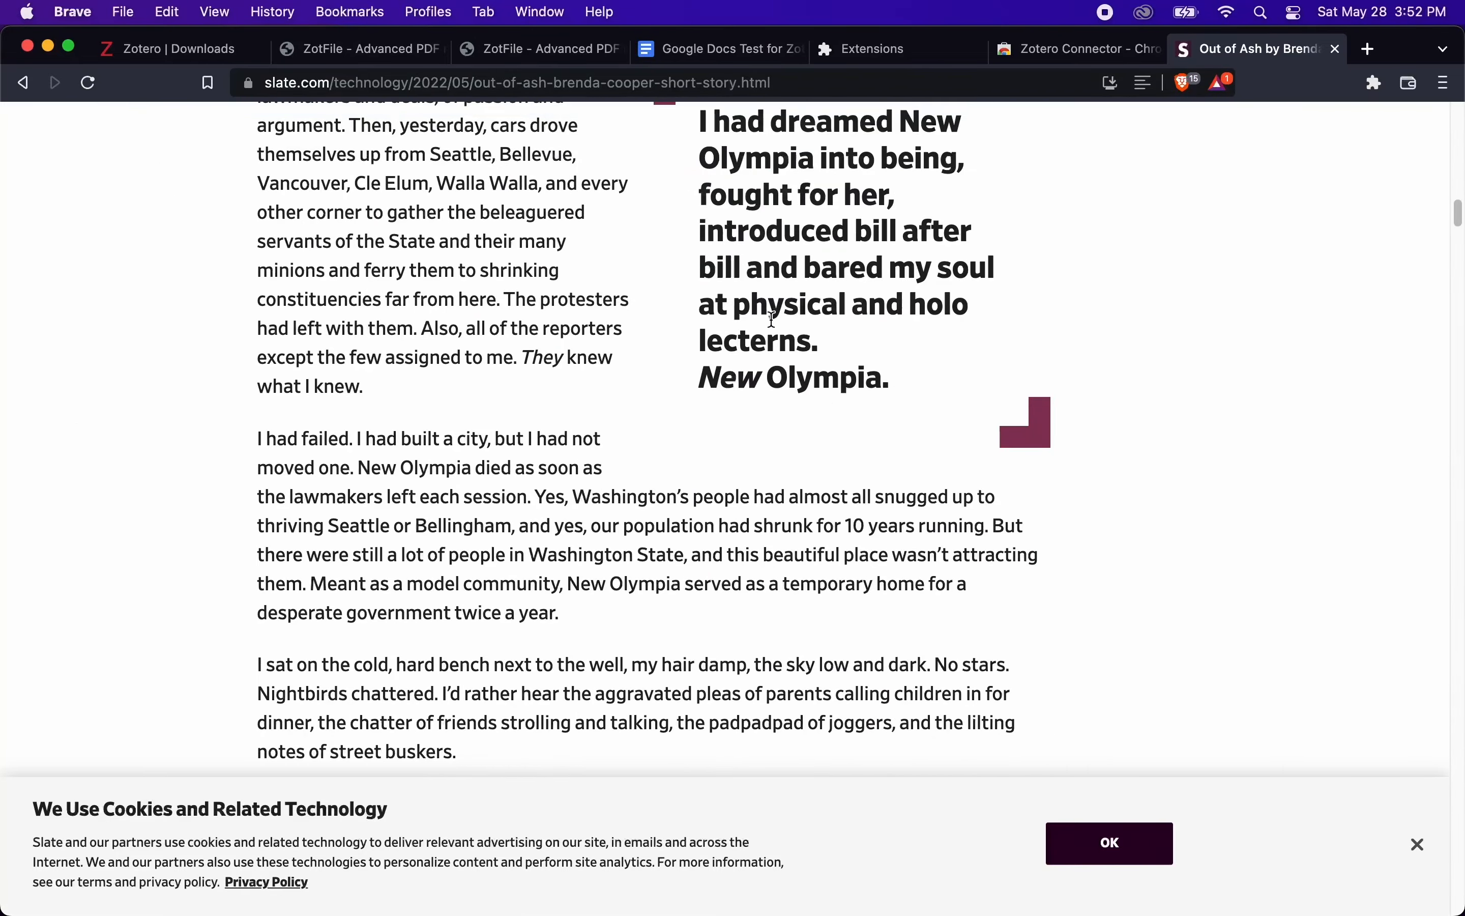
pyautogui.scroll(-20, 773, 319)
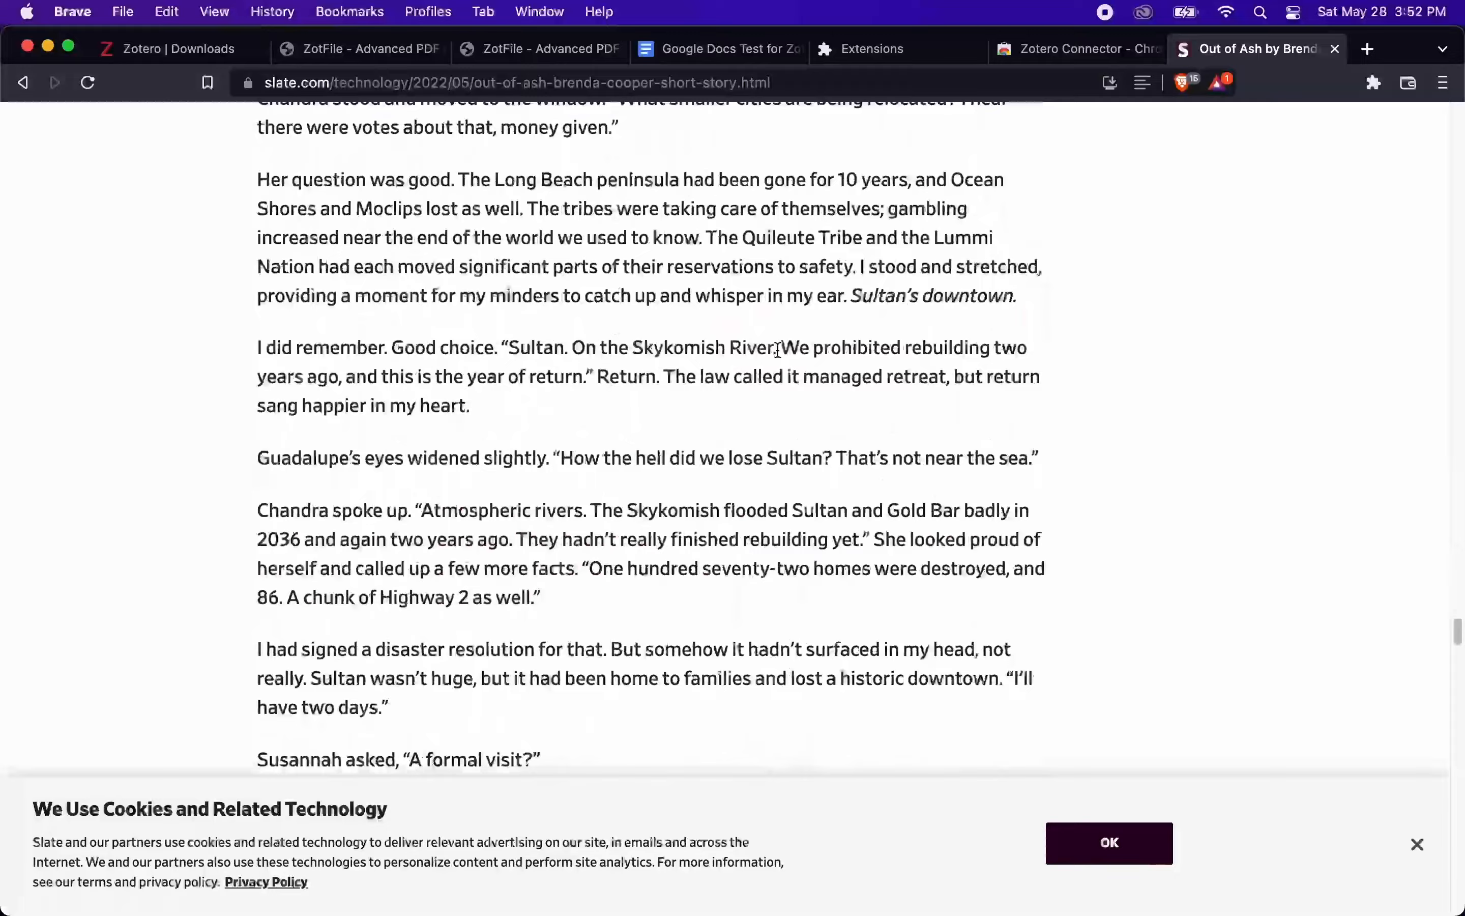
pyautogui.scroll(-15, 775, 350)
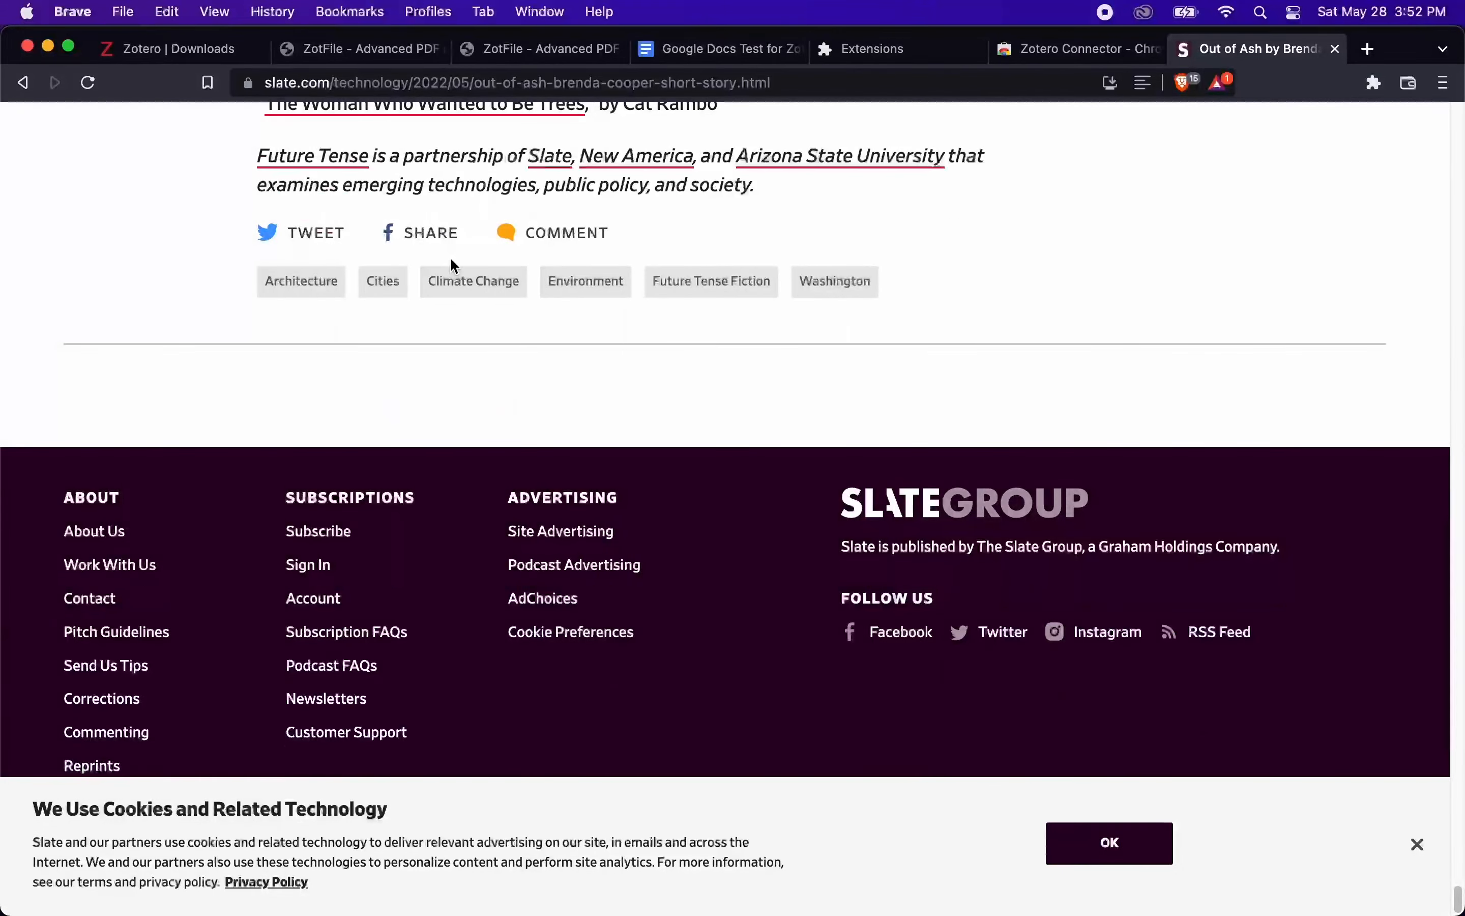
pyautogui.scroll(7, 383, 327)
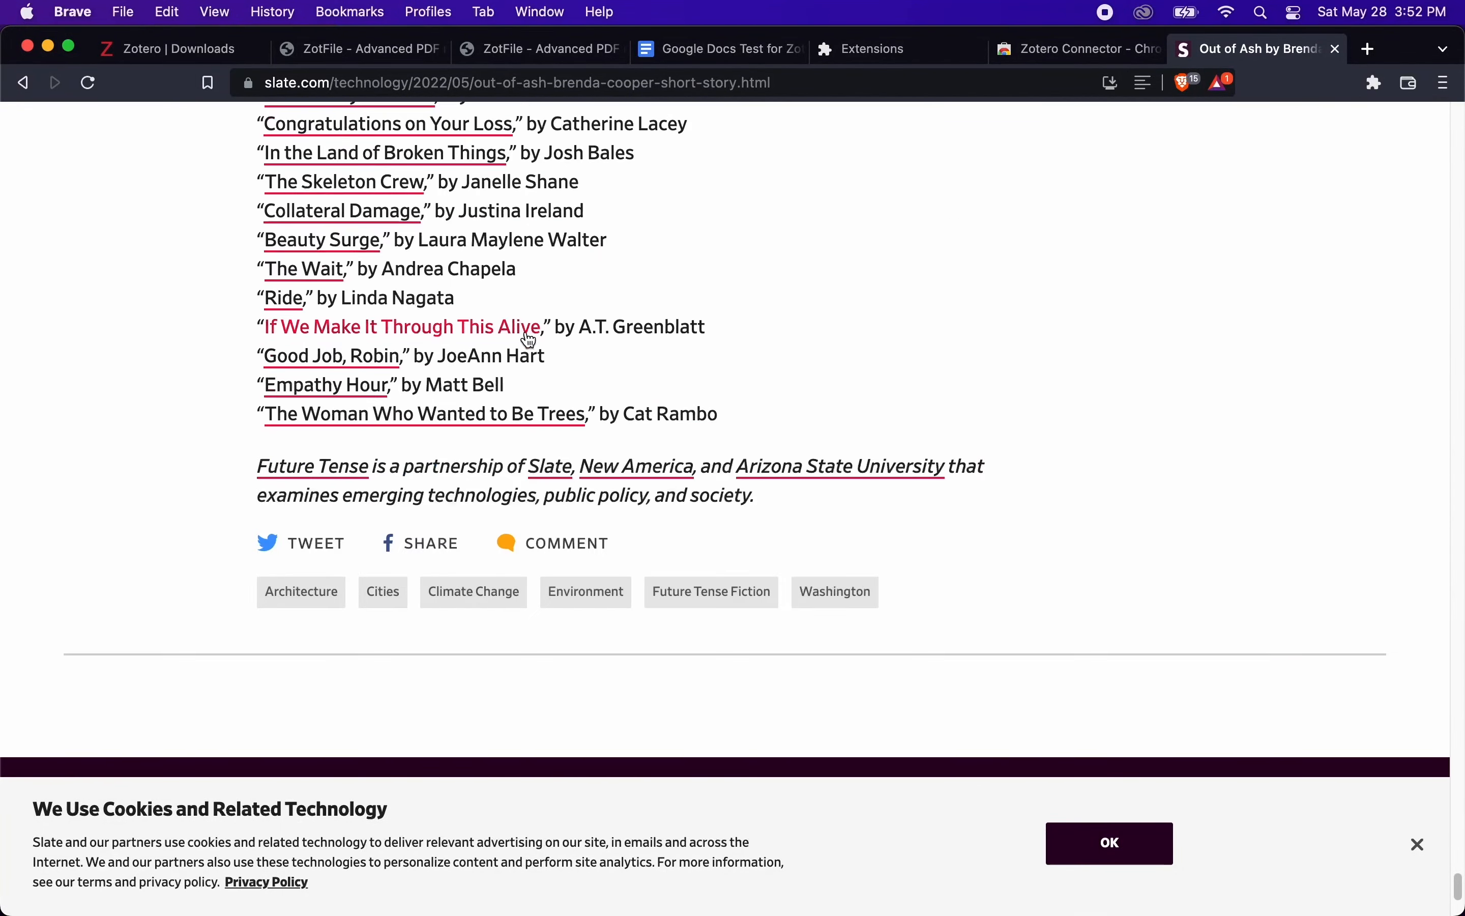
pyautogui.click(339, 238)
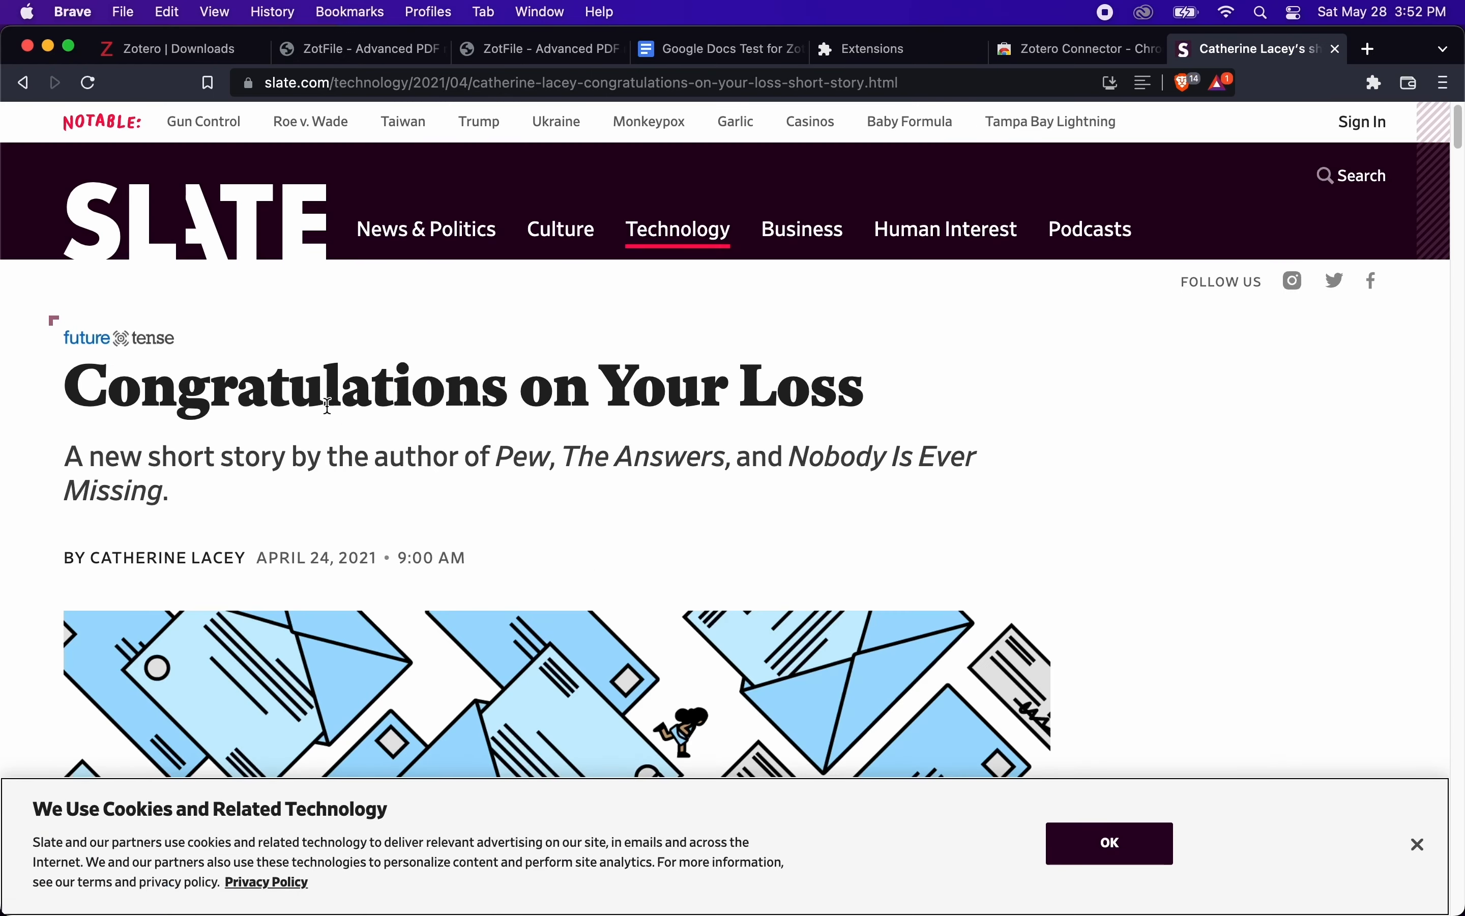
# Step: Save "Congratulations on Your Loss" to My Library with Zotero Connector and check the new item and its snapshot in Zotero
pyautogui.press('super+shift+s')
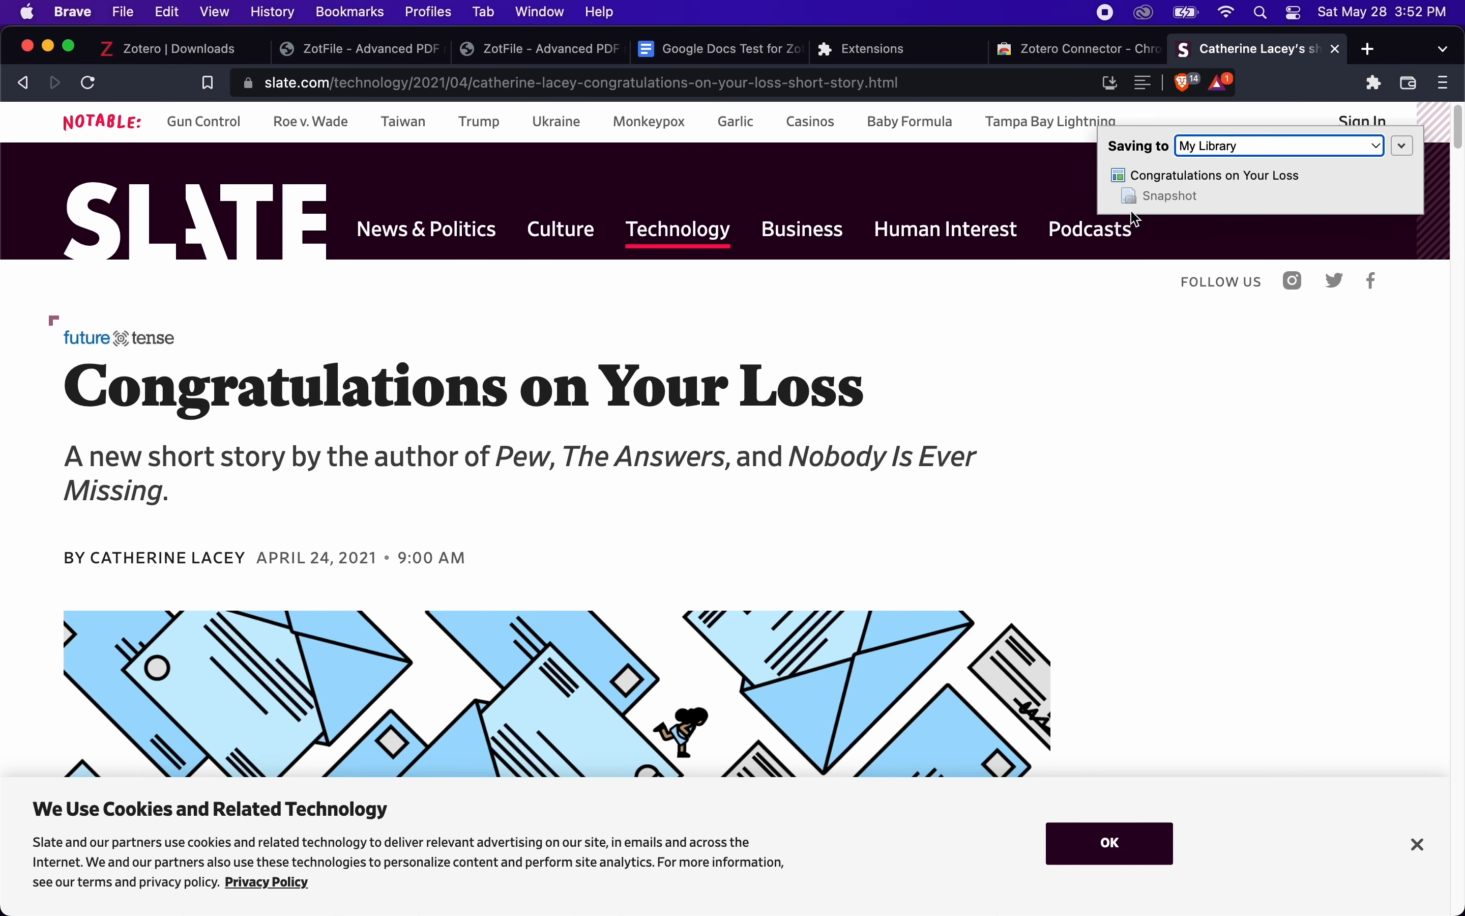
pyautogui.press('super+Tab')
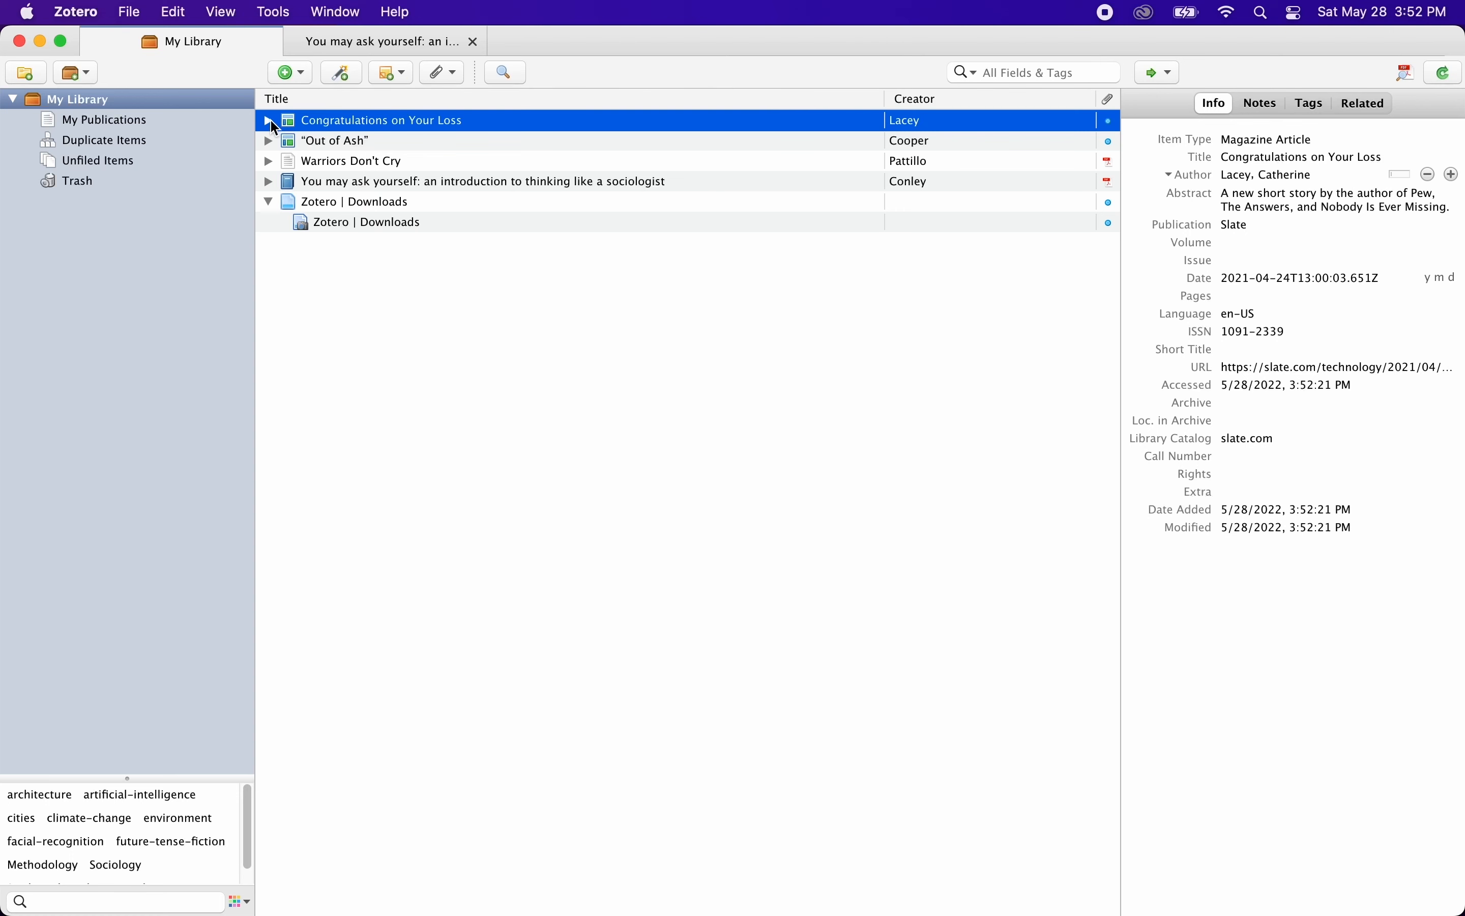
pyautogui.click(270, 122)
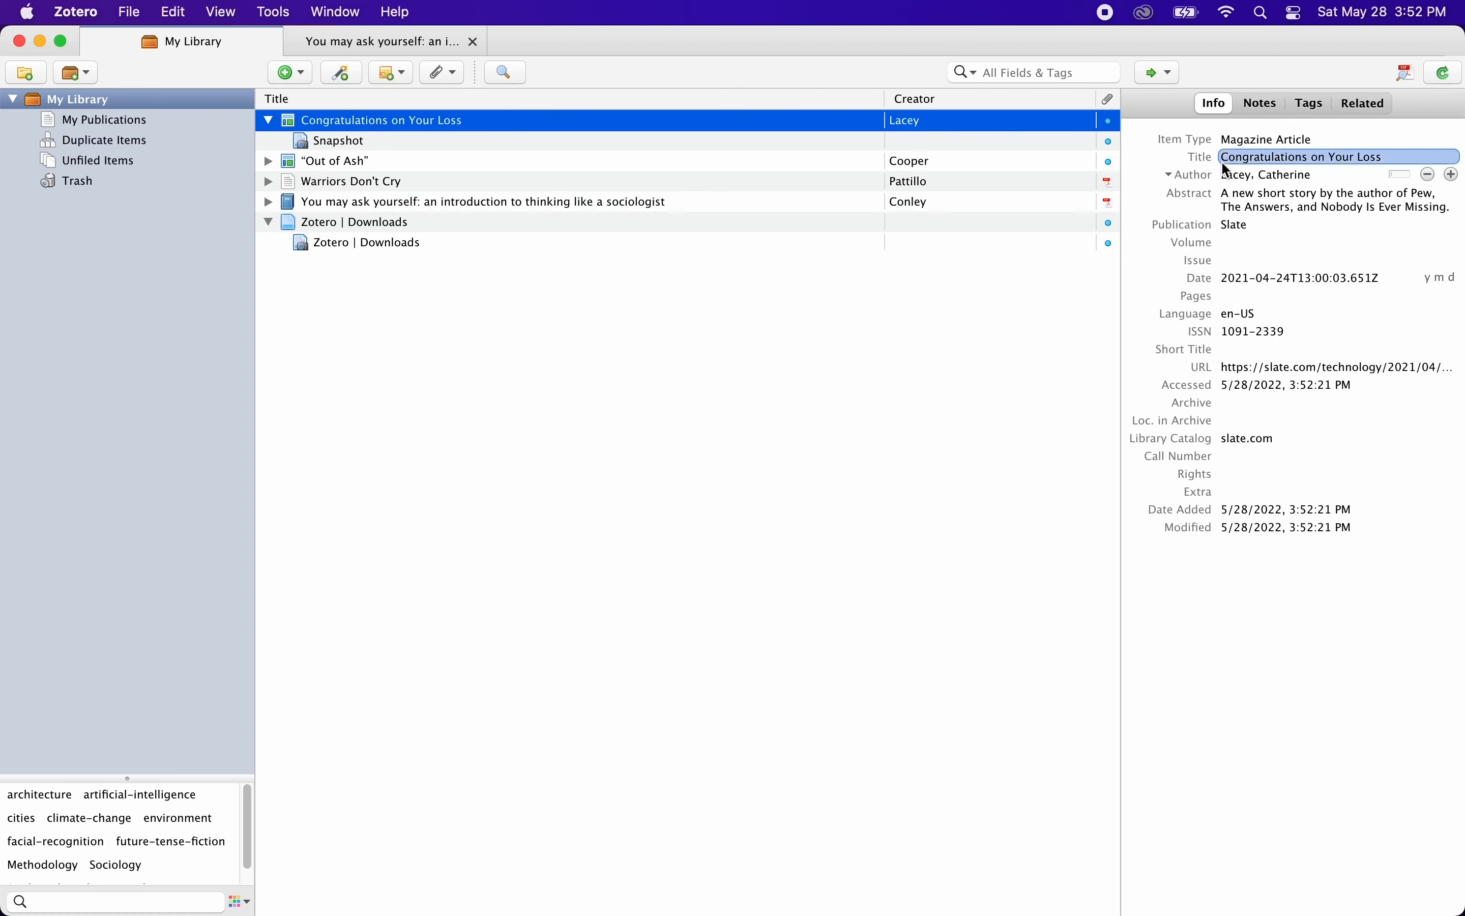
pyautogui.click(268, 121)
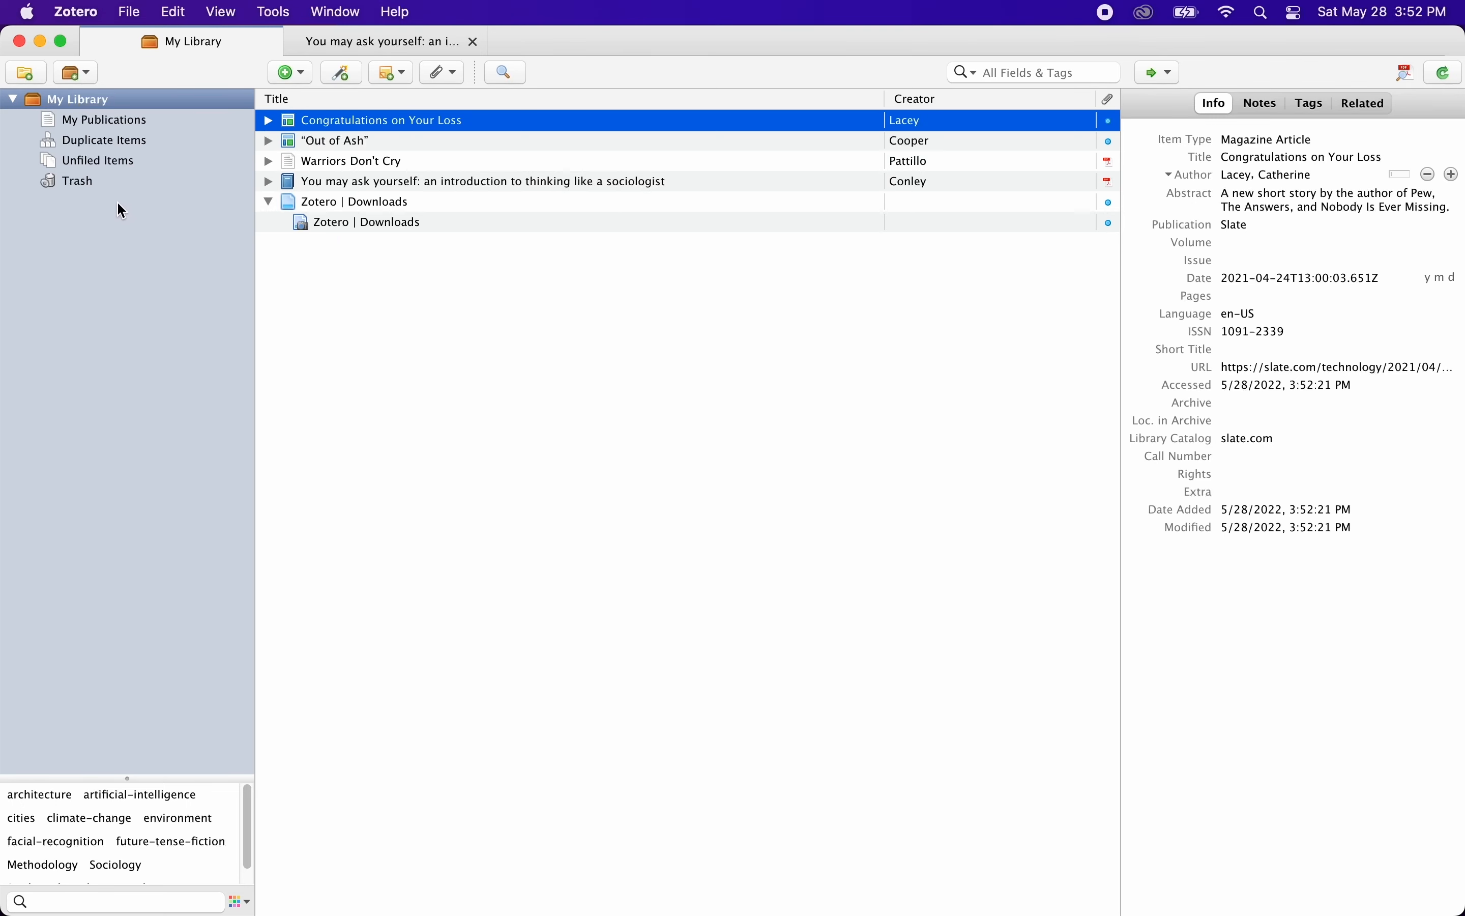
# Step: Create a new collection named "Articles" in My Library
pyautogui.click(102, 257)
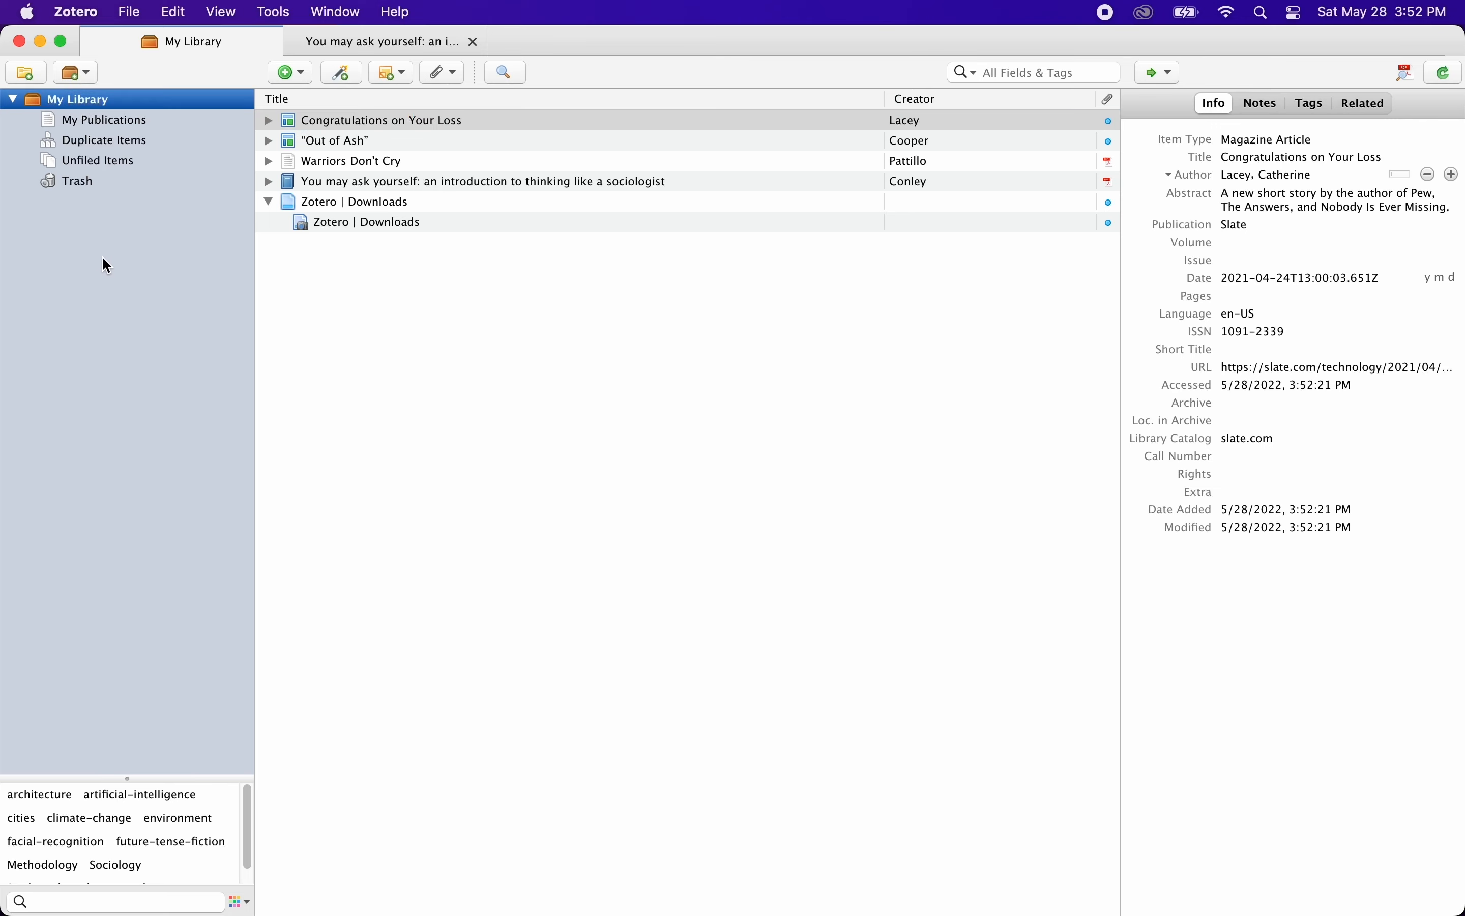
pyautogui.click(33, 74)
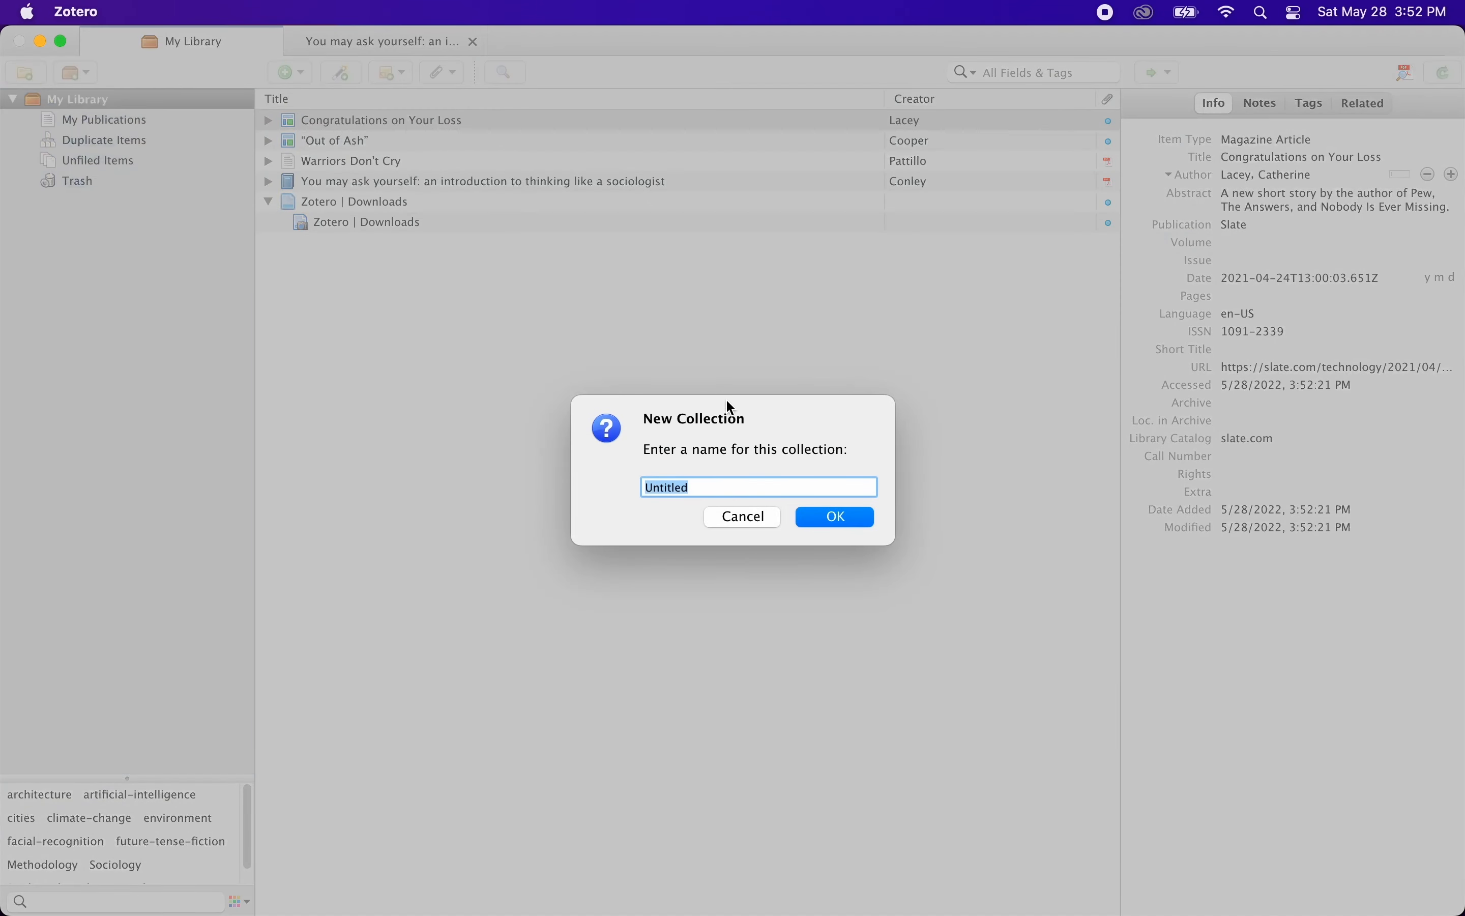
pyautogui.write('Articles')
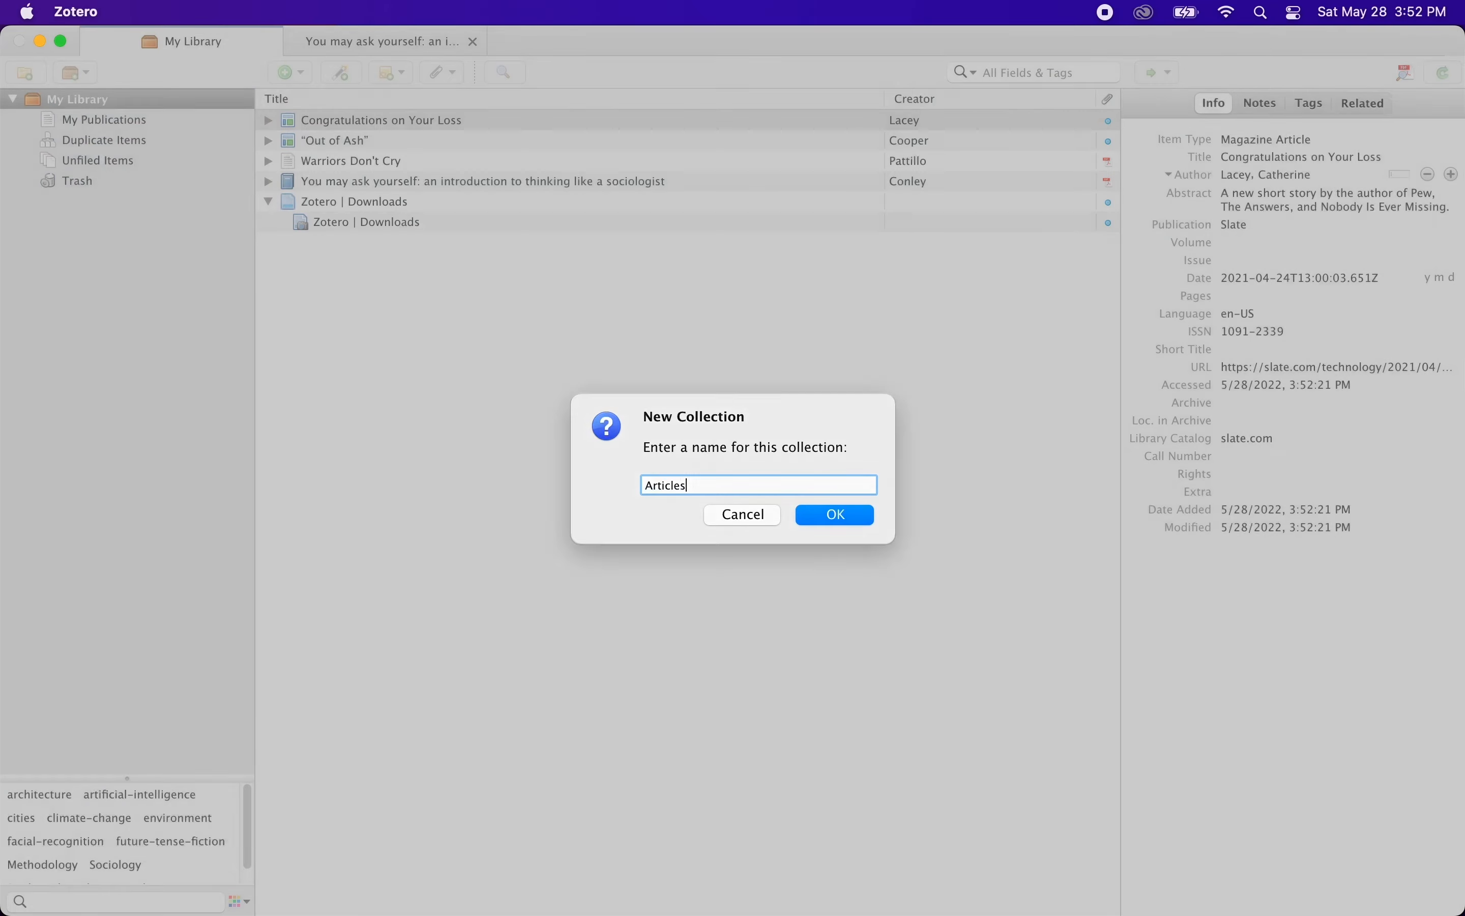
pyautogui.press('Return')
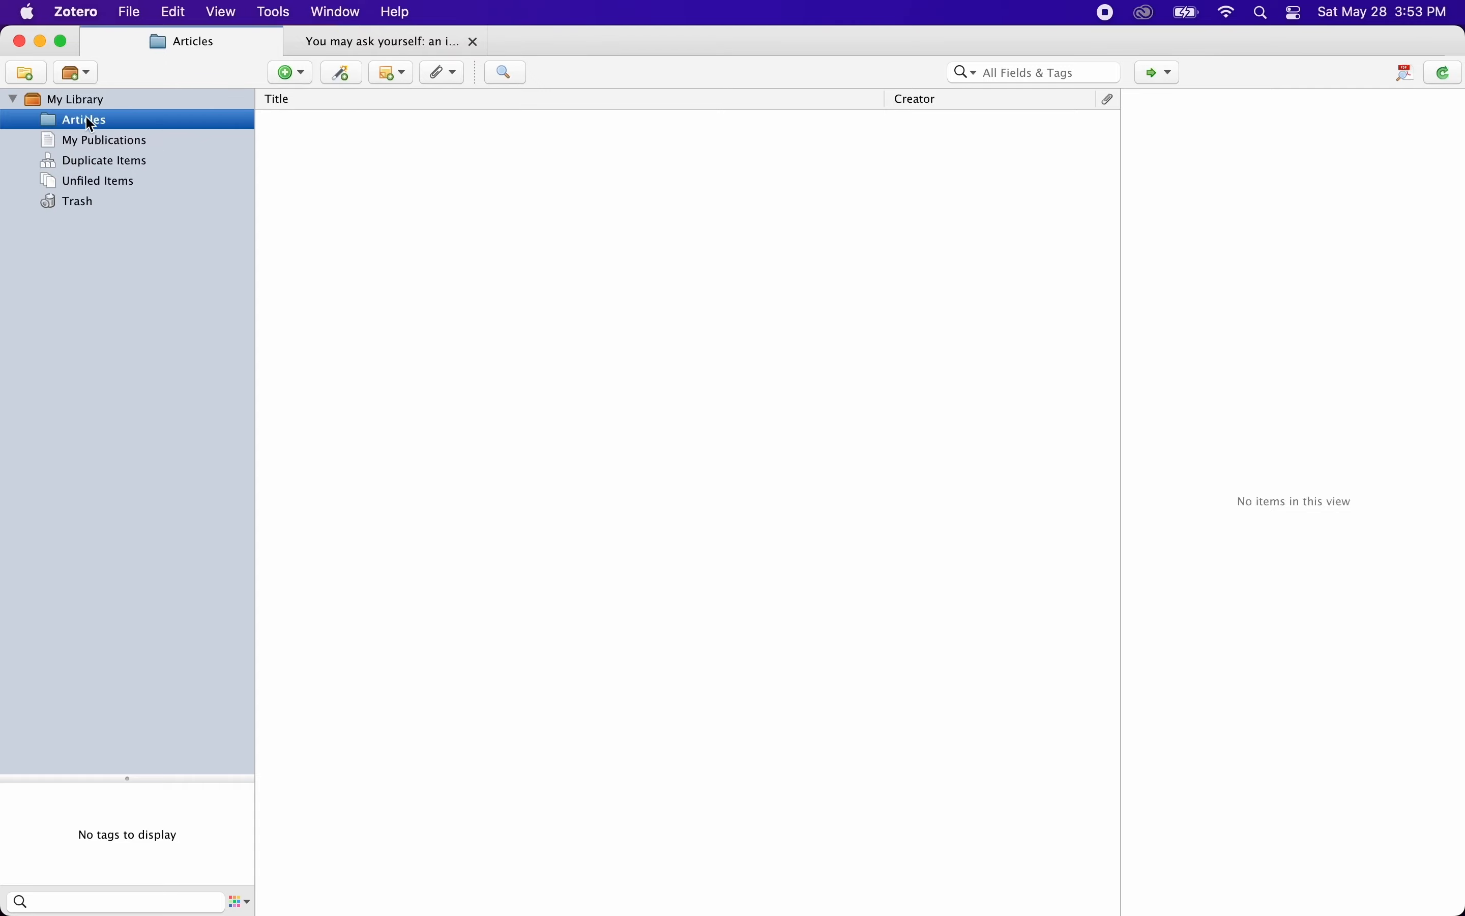
# Step: Add the My Library items "Congratulations on Your Loss" and "Out of Ash" to the Articles collection
pyautogui.click(85, 98)
pyautogui.click(335, 146)
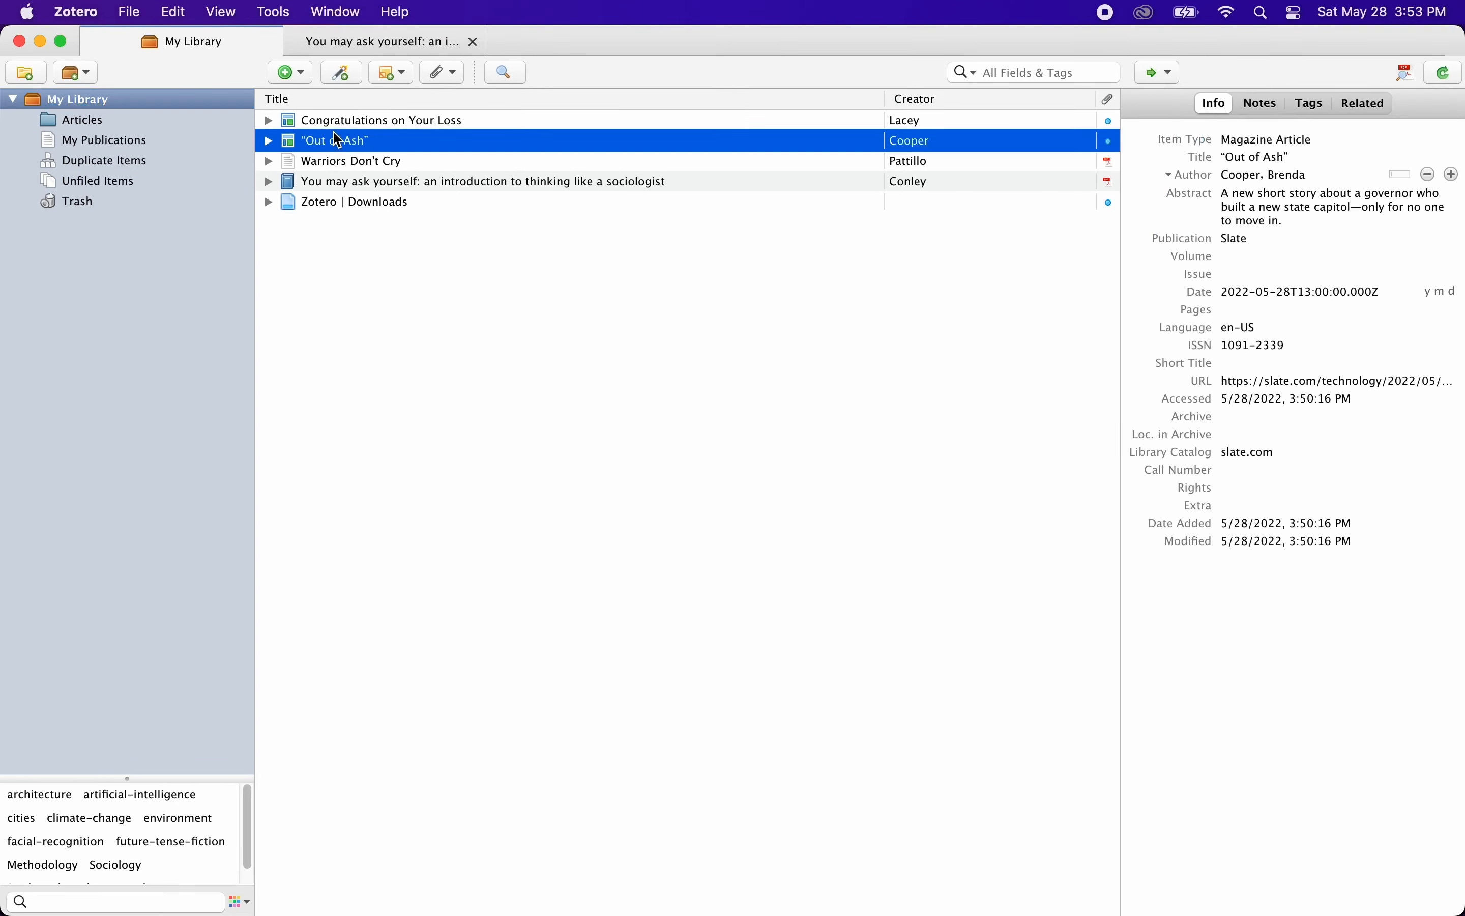
pyautogui.moveTo(334, 123); pyautogui.dragTo(79, 127)
pyautogui.keyDown('shift'); pyautogui.click(315, 140); pyautogui.keyUp('shift')
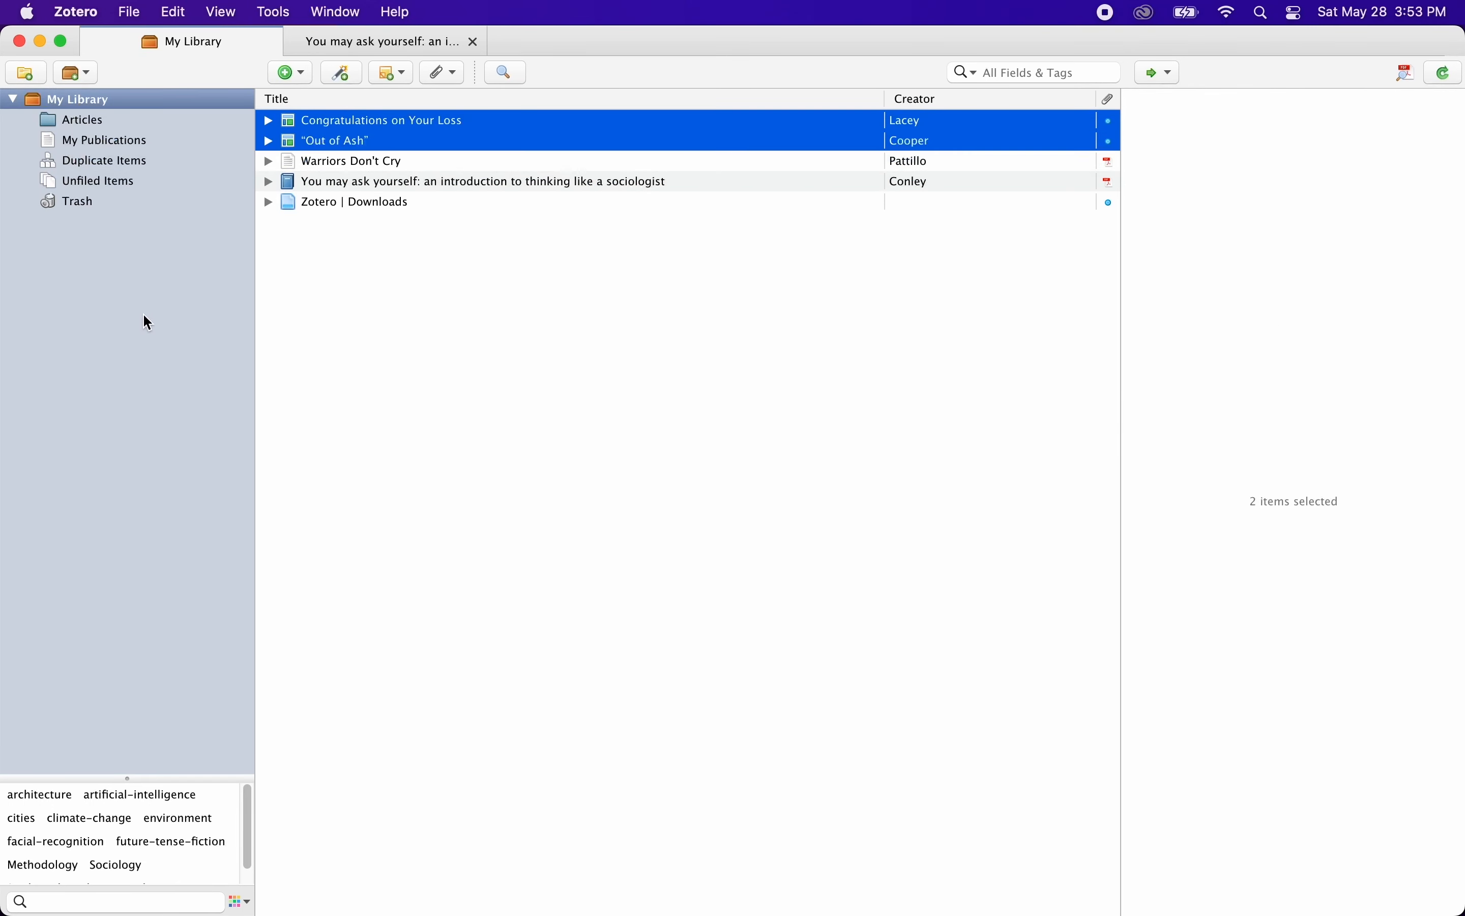
# Step: Create a second collection named "Sociology" in My Library
pyautogui.click(82, 255)
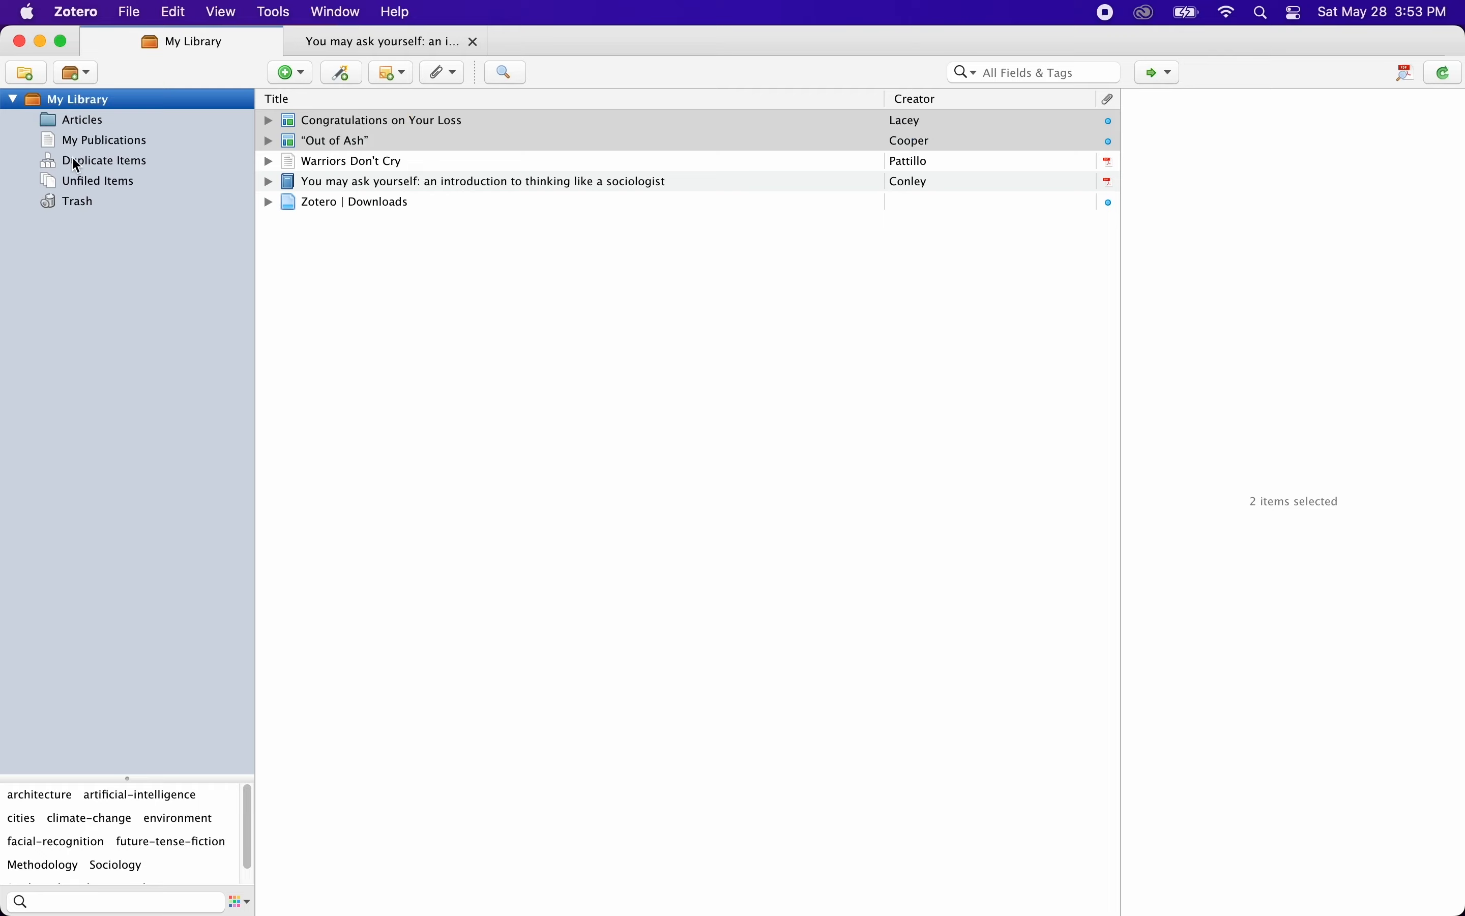
pyautogui.click(25, 74)
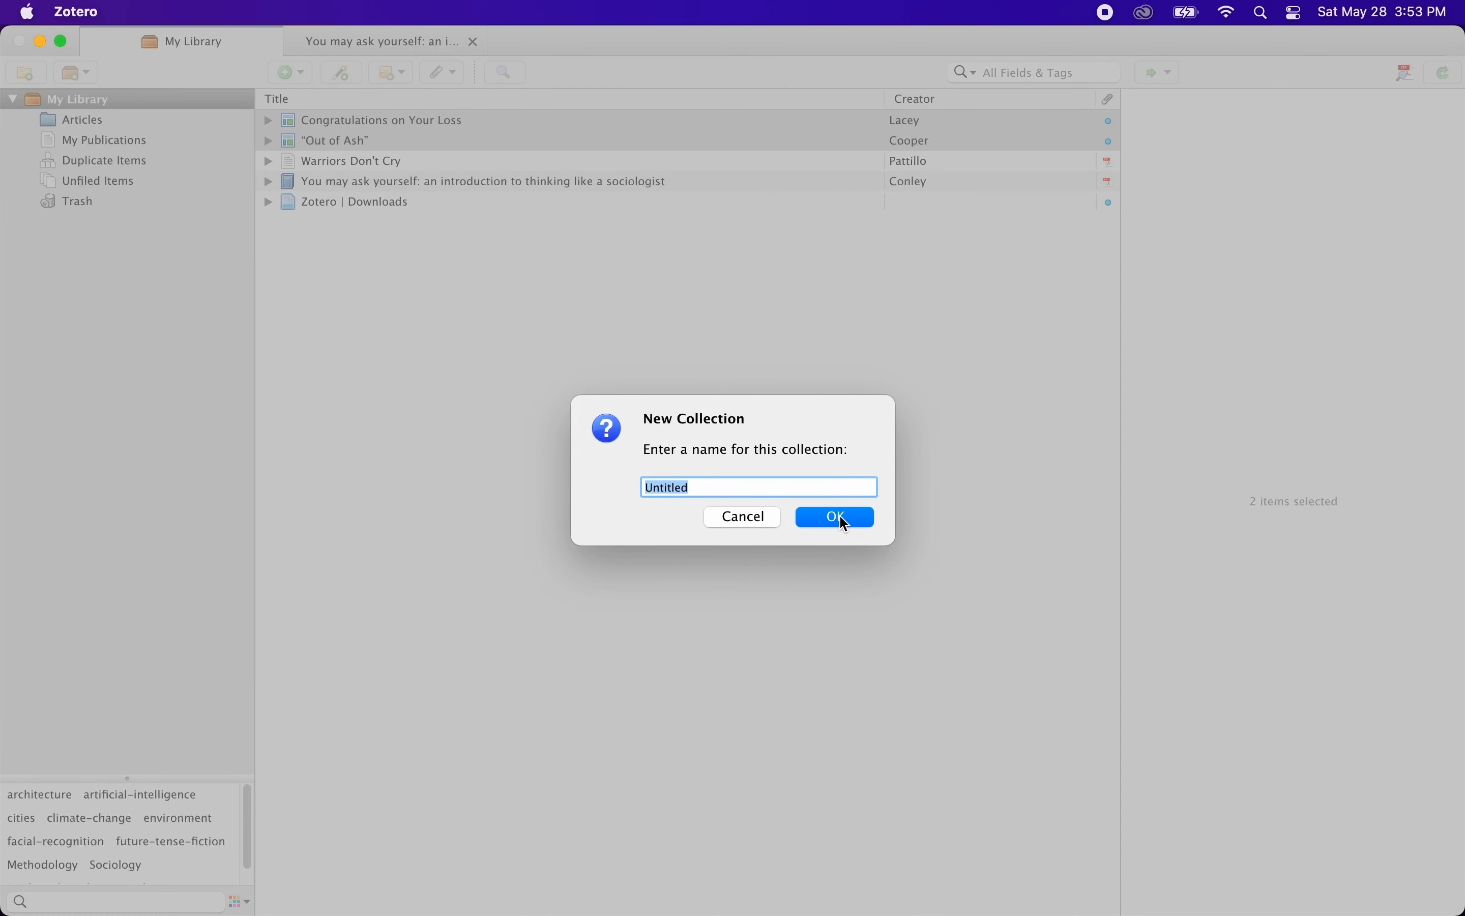
pyautogui.write('Sociology')
pyautogui.click(848, 521)
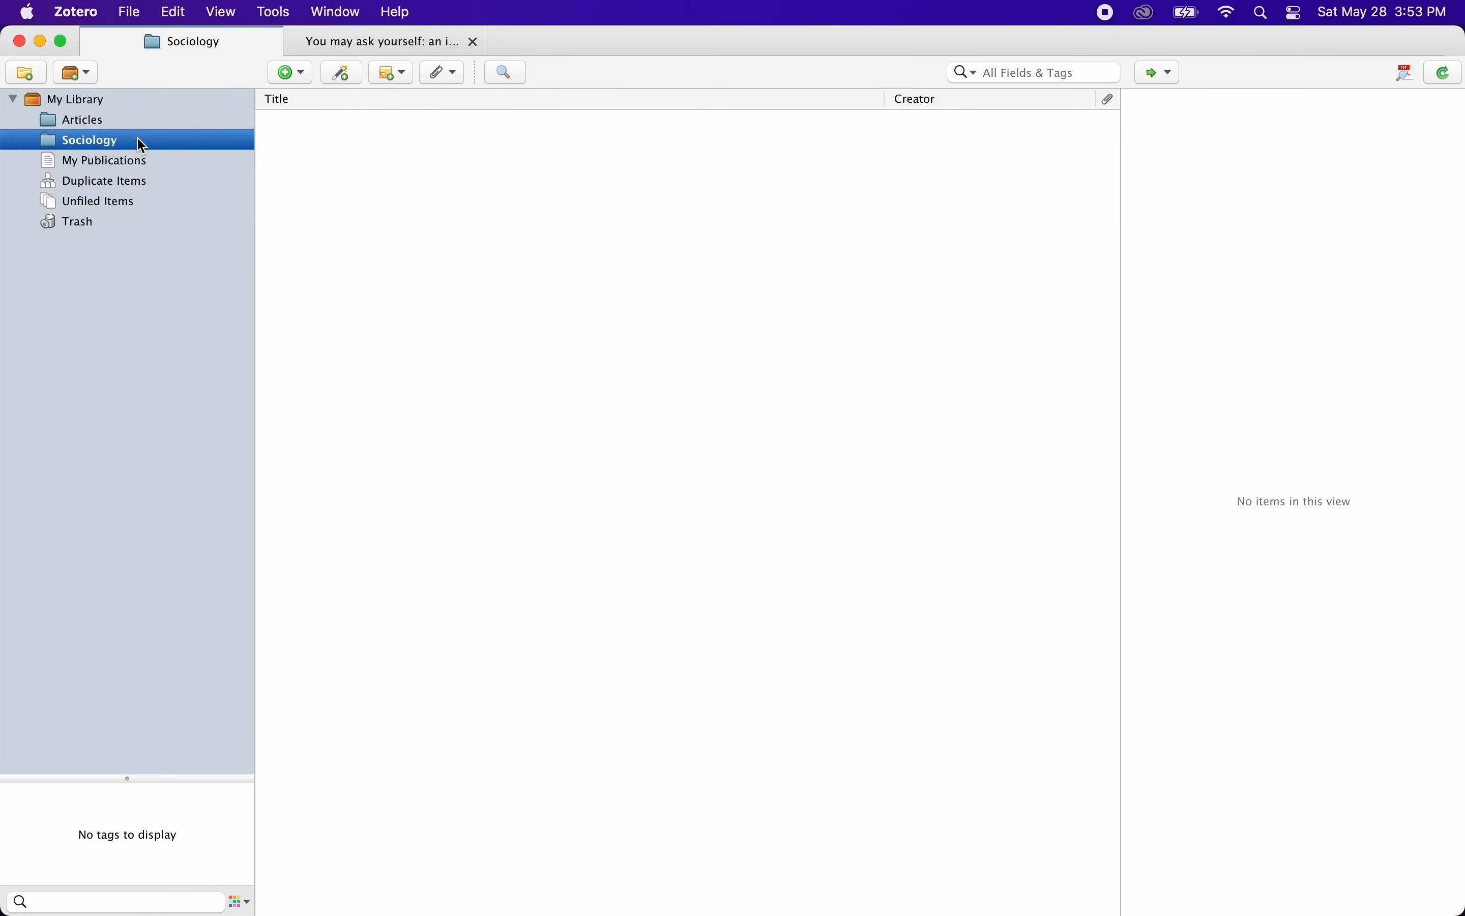
# Step: Add the book "You may ask yourself" to the Sociology collection and check the Articles, Sociology and Unfiled Items contents
pyautogui.click(75, 103)
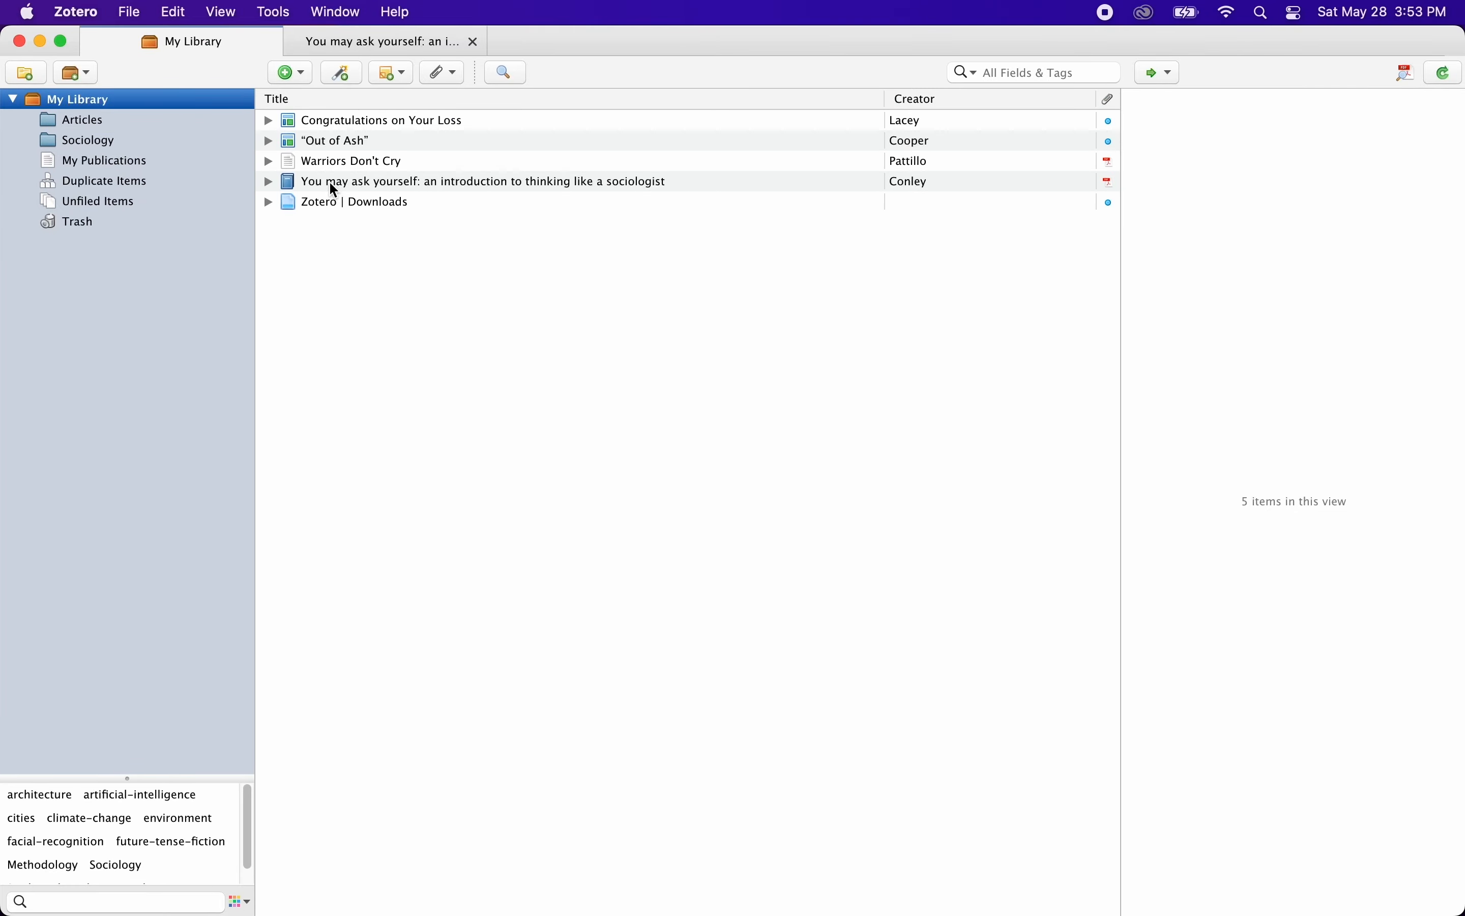
pyautogui.moveTo(336, 187); pyautogui.dragTo(88, 147)
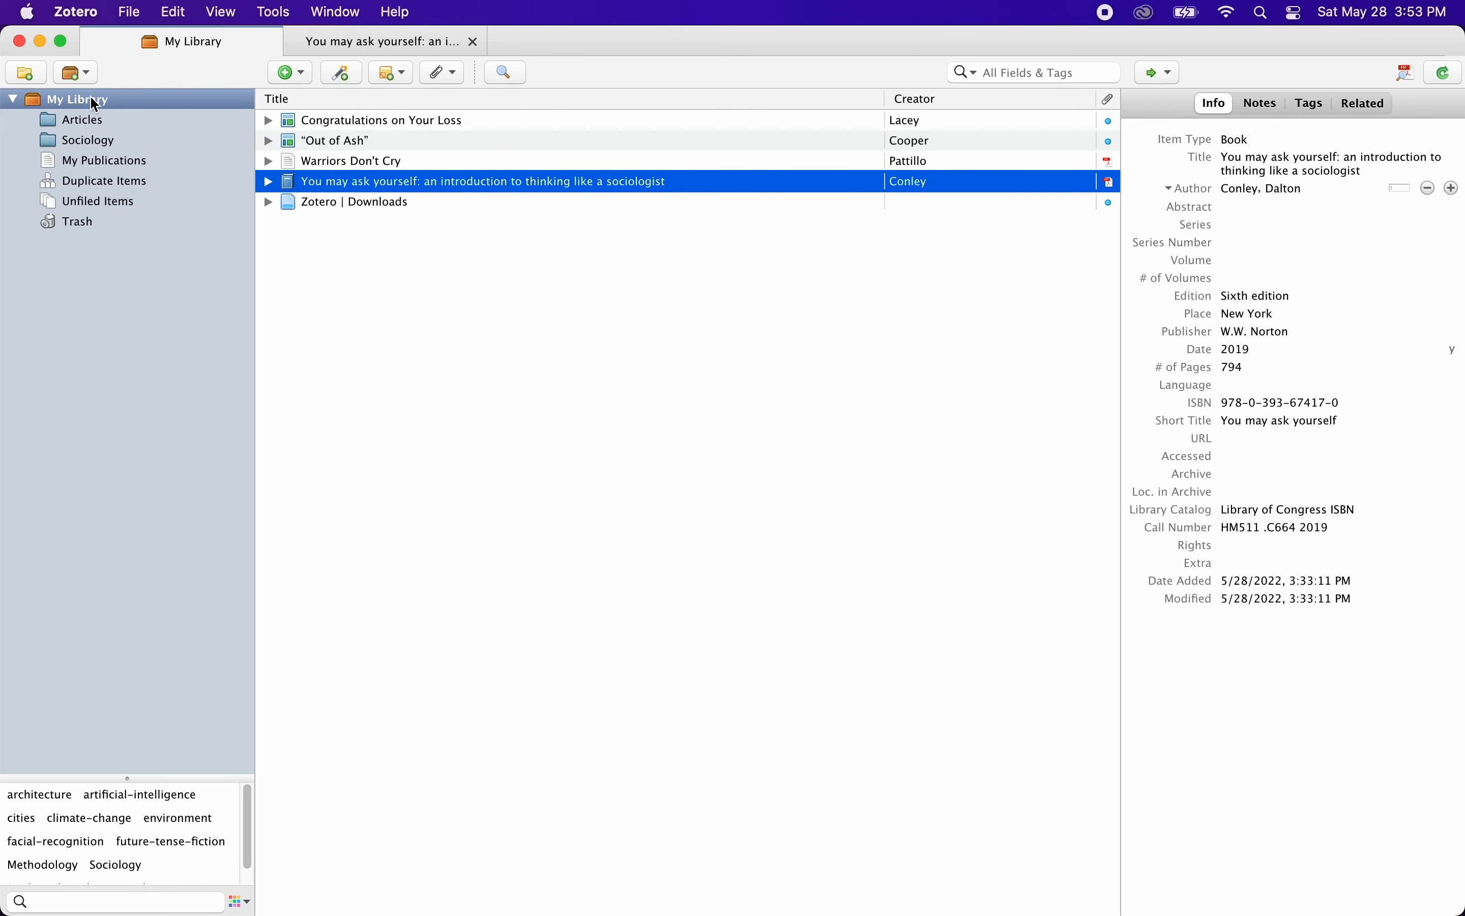
pyautogui.click(95, 124)
pyautogui.click(95, 152)
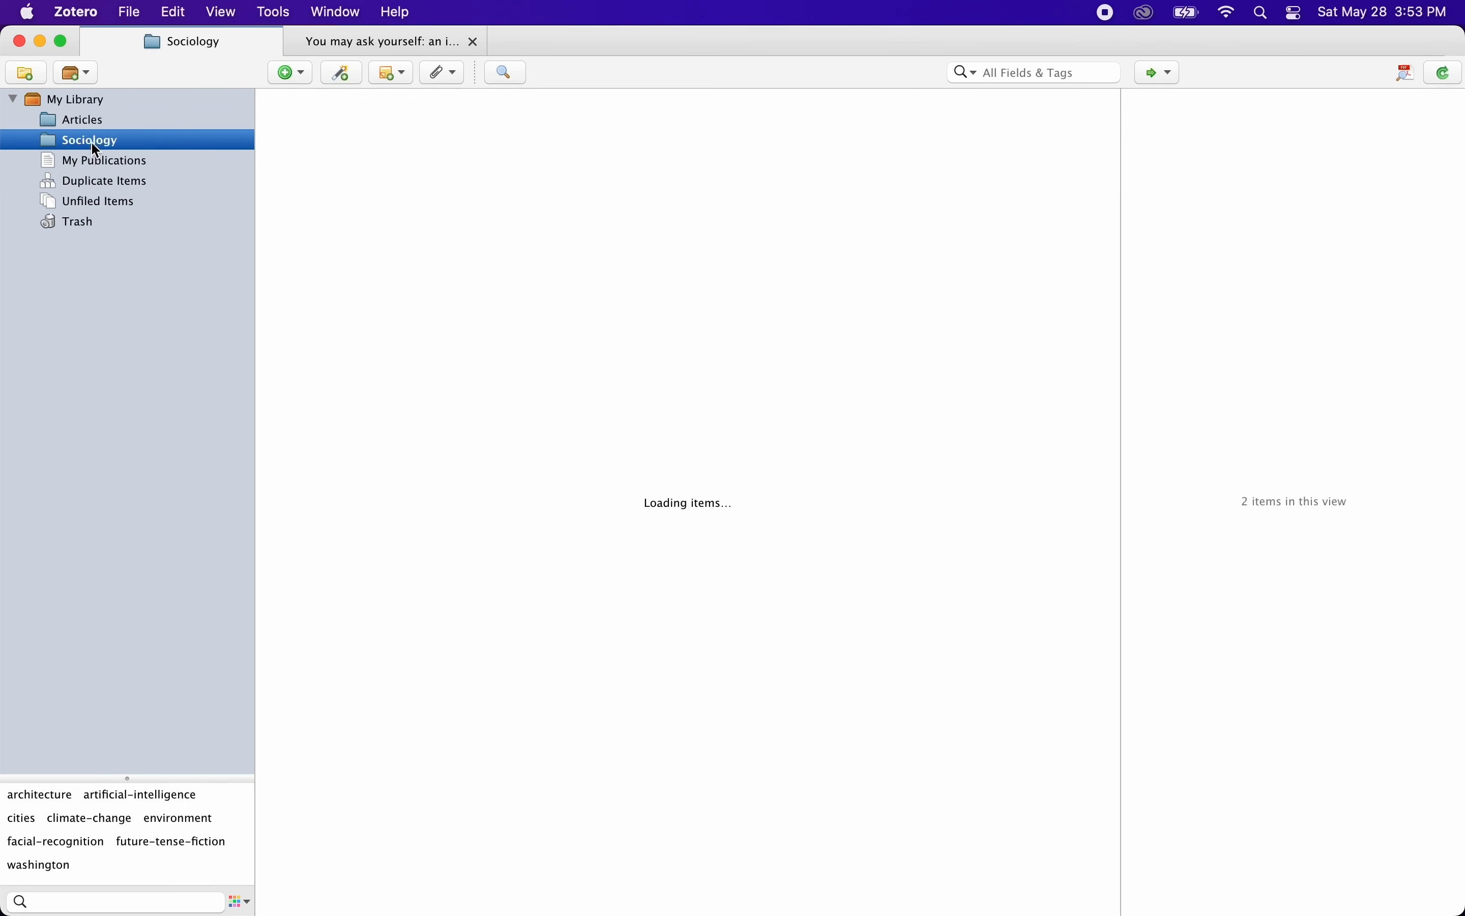
pyautogui.click(103, 200)
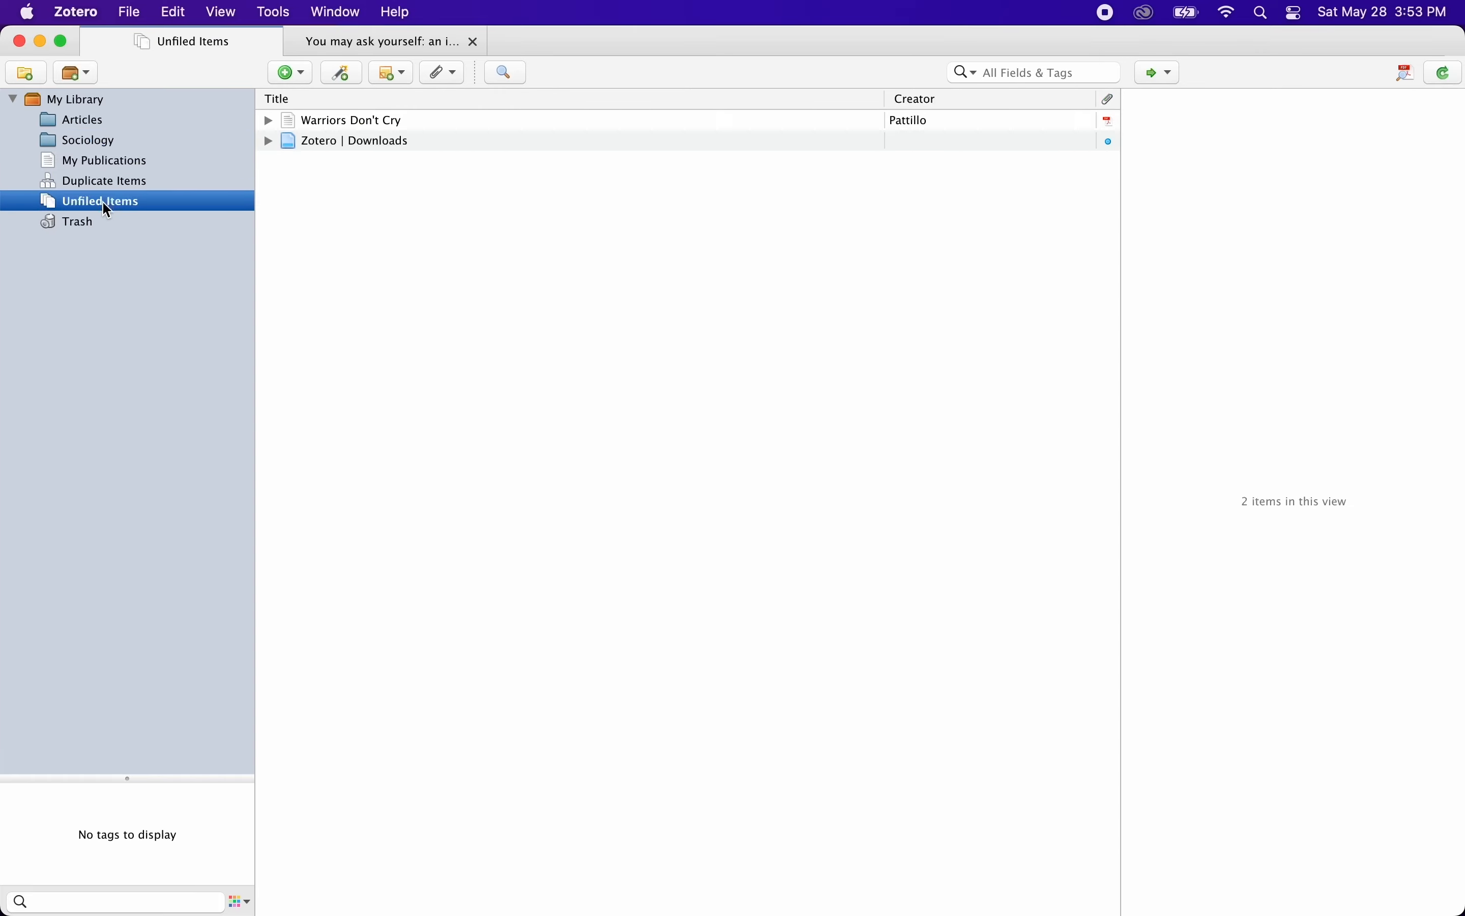
# Step: Expand the book in the Sociology collection and look through its Test Note
pyautogui.click(79, 140)
pyautogui.click(269, 121)
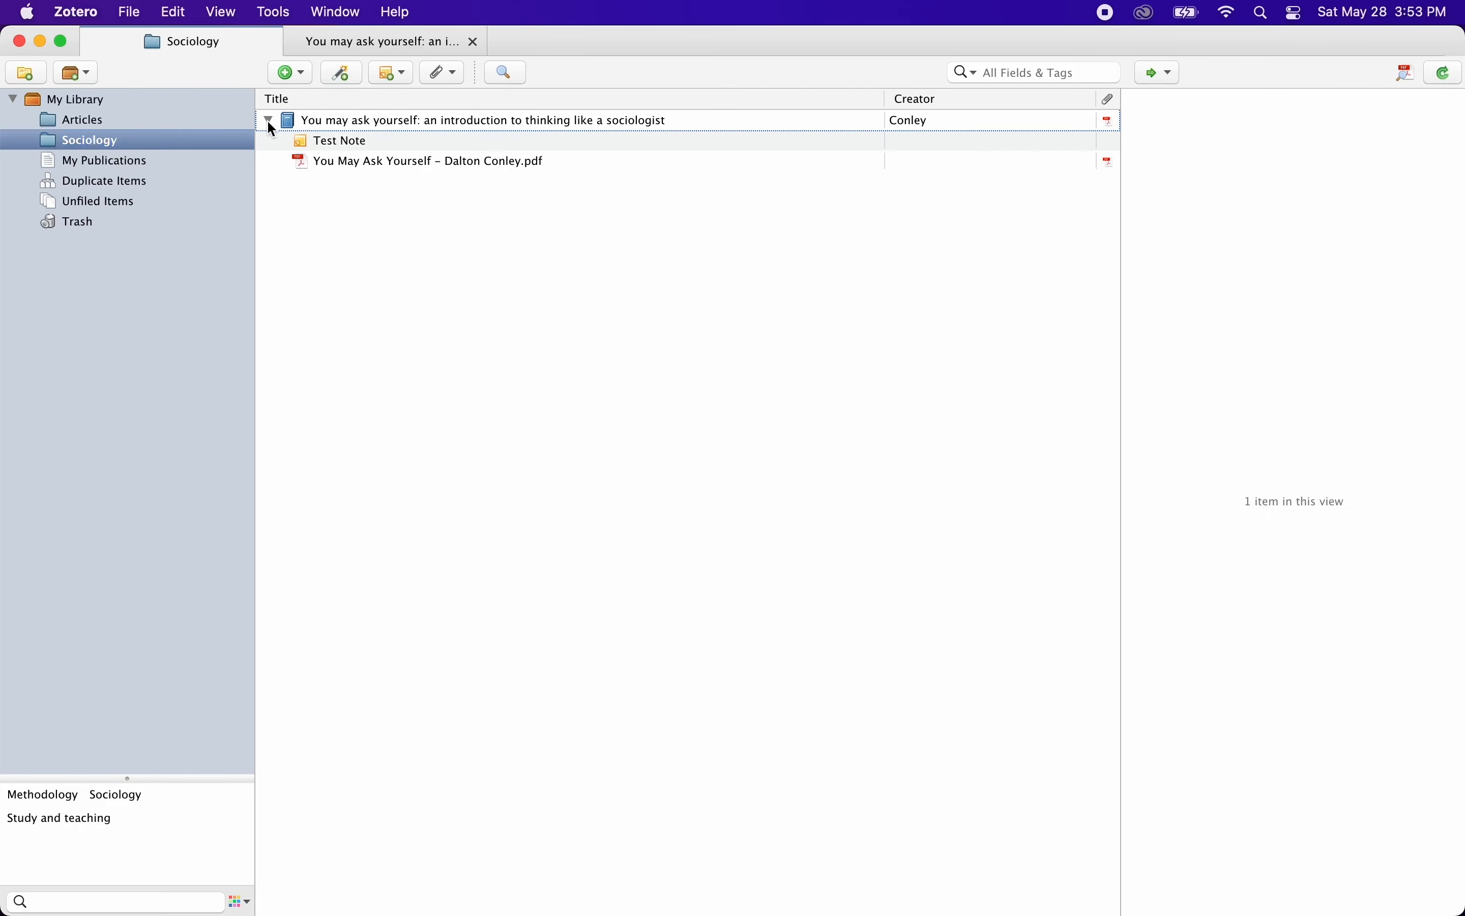
pyautogui.click(349, 144)
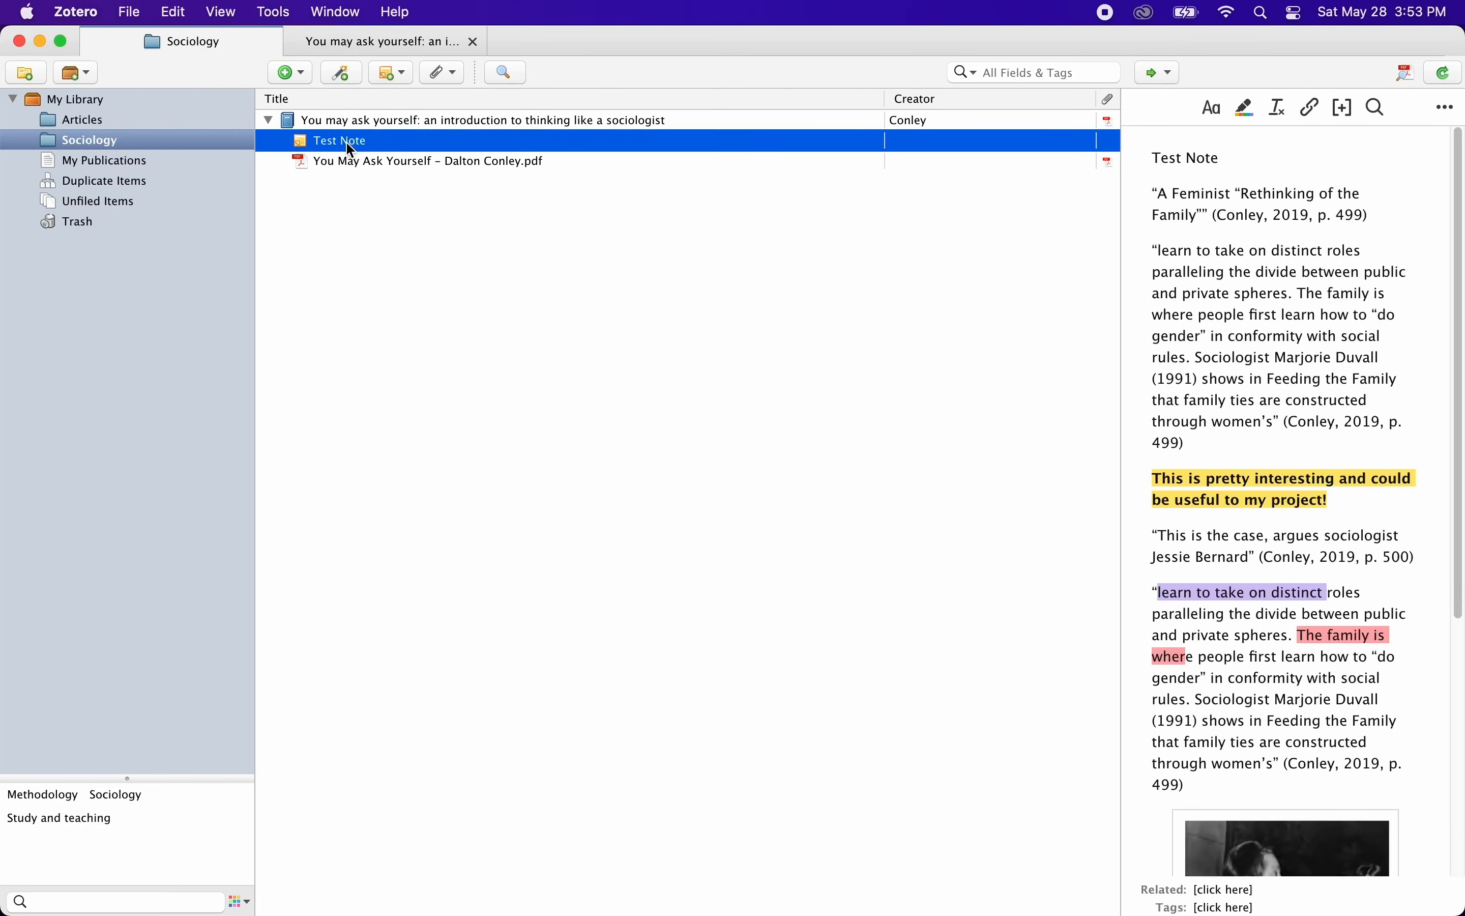
pyautogui.scroll(-3, 1253, 330)
pyautogui.scroll(3, 1253, 331)
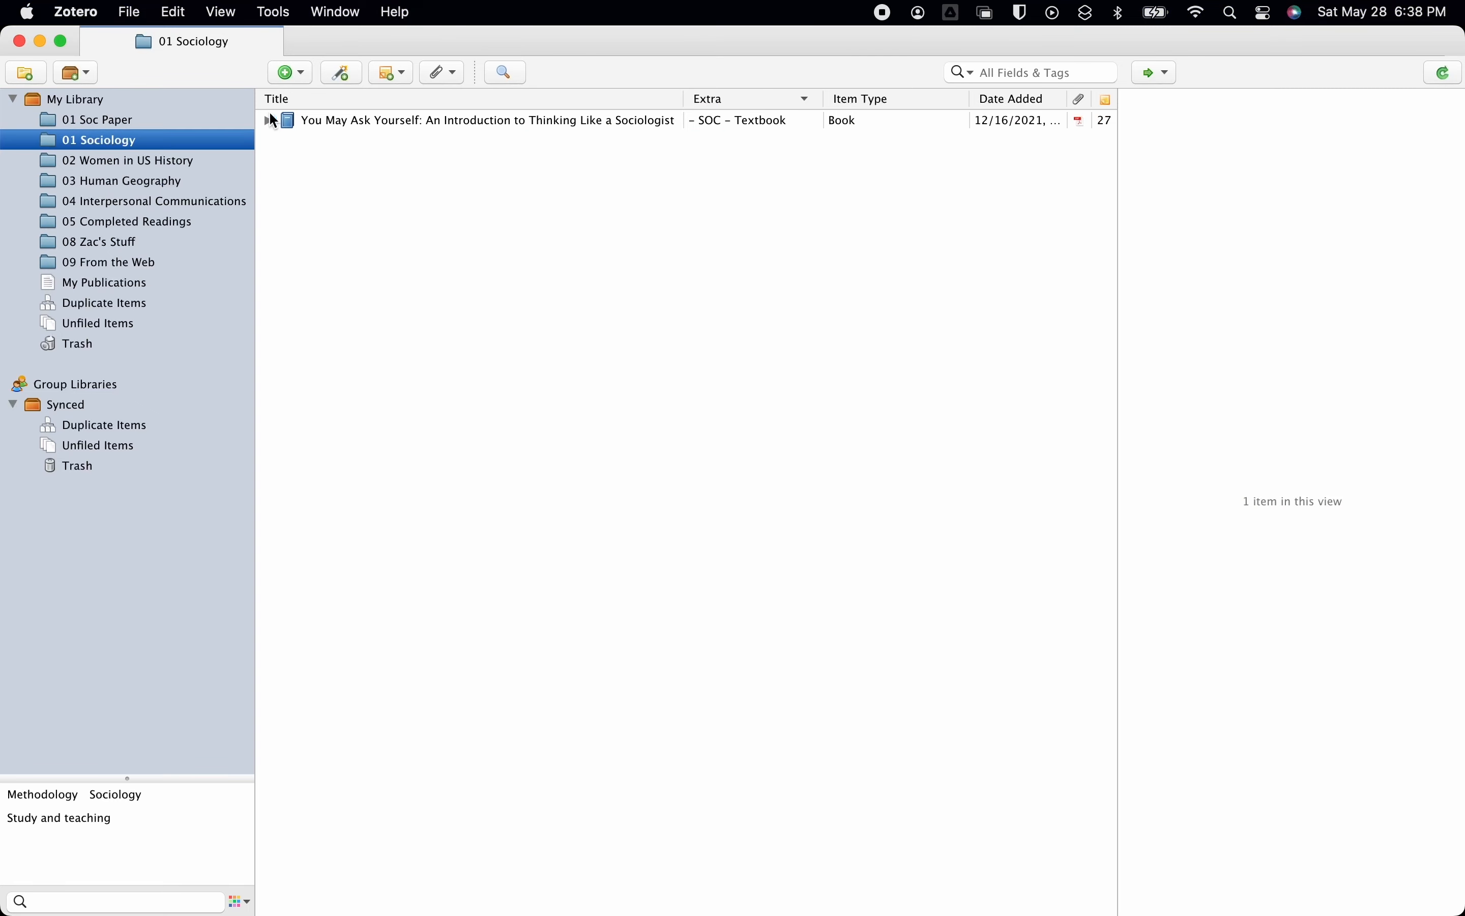
# Step: Open the textbook PDF from the 01 Sociology collection, browse its item notes and open the note "SOC 102 Terms by Chapter"
pyautogui.doubleClick(467, 122)
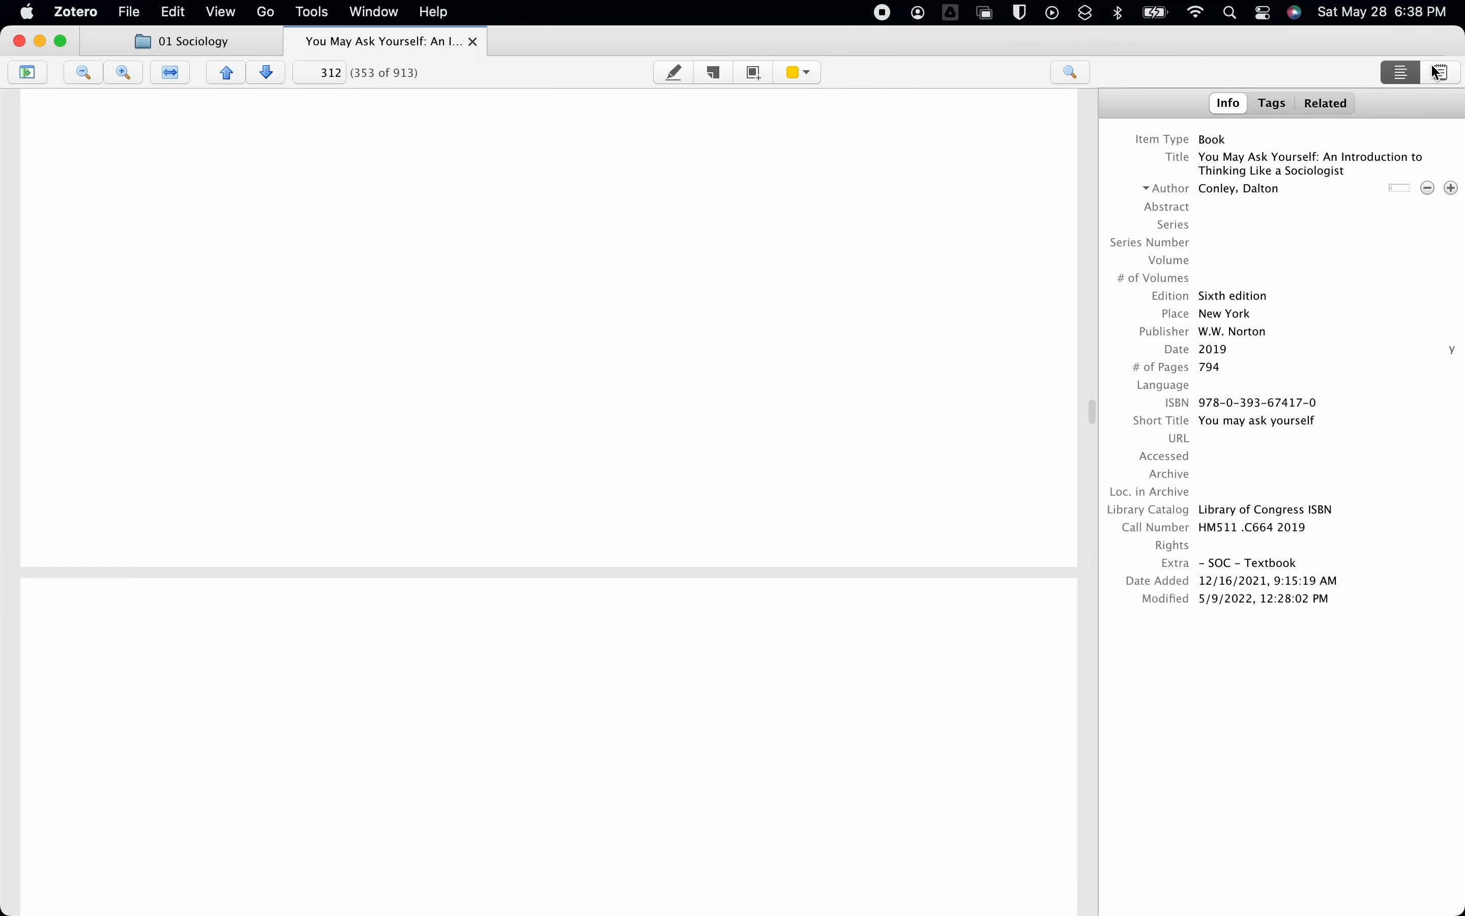
pyautogui.click(1442, 72)
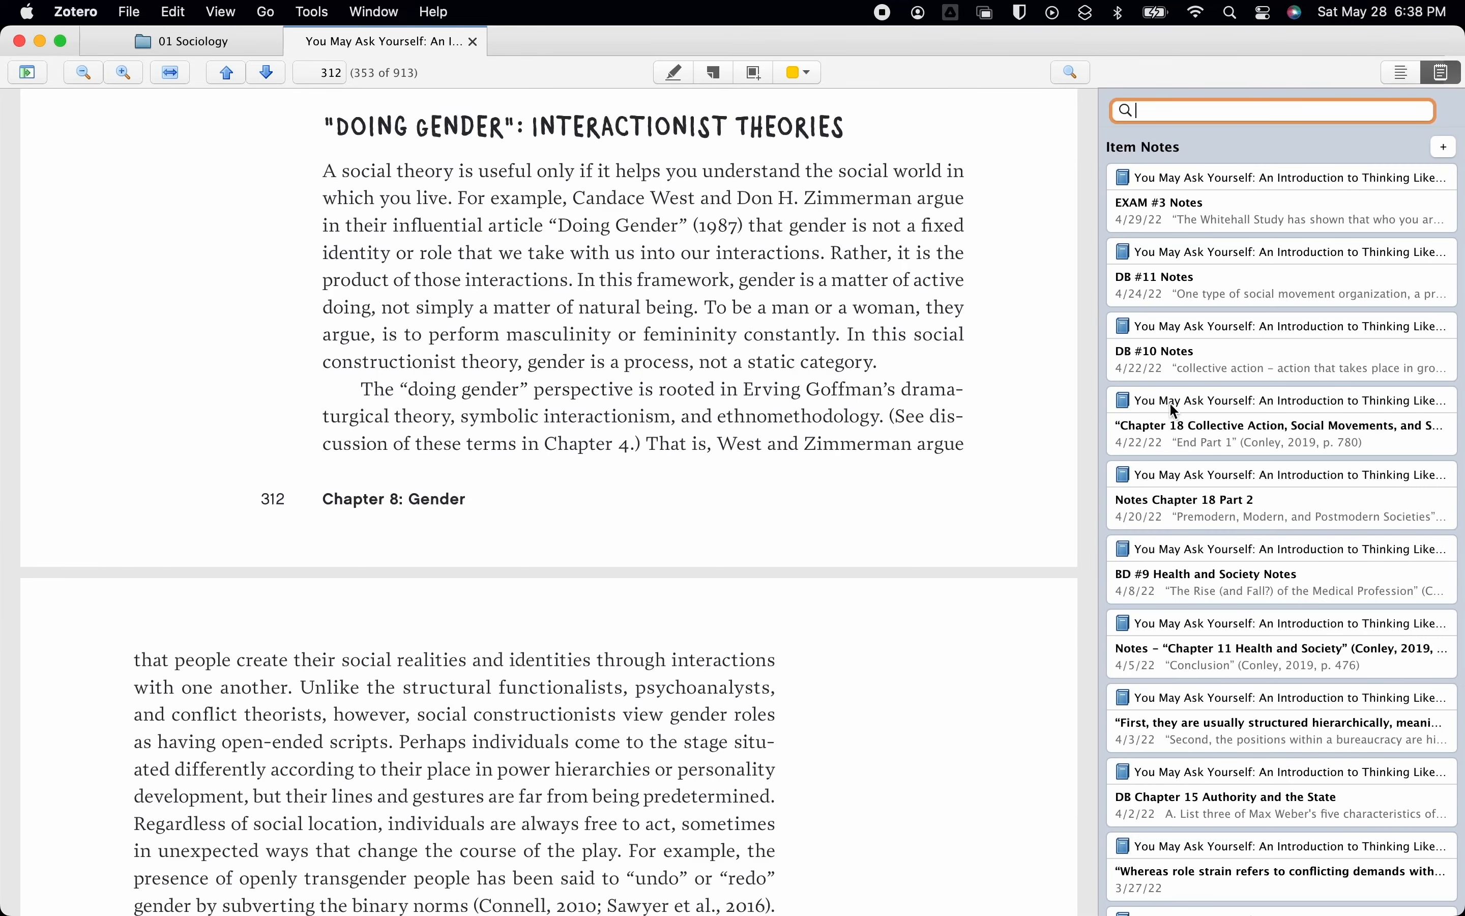
pyautogui.scroll(-10, 1169, 404)
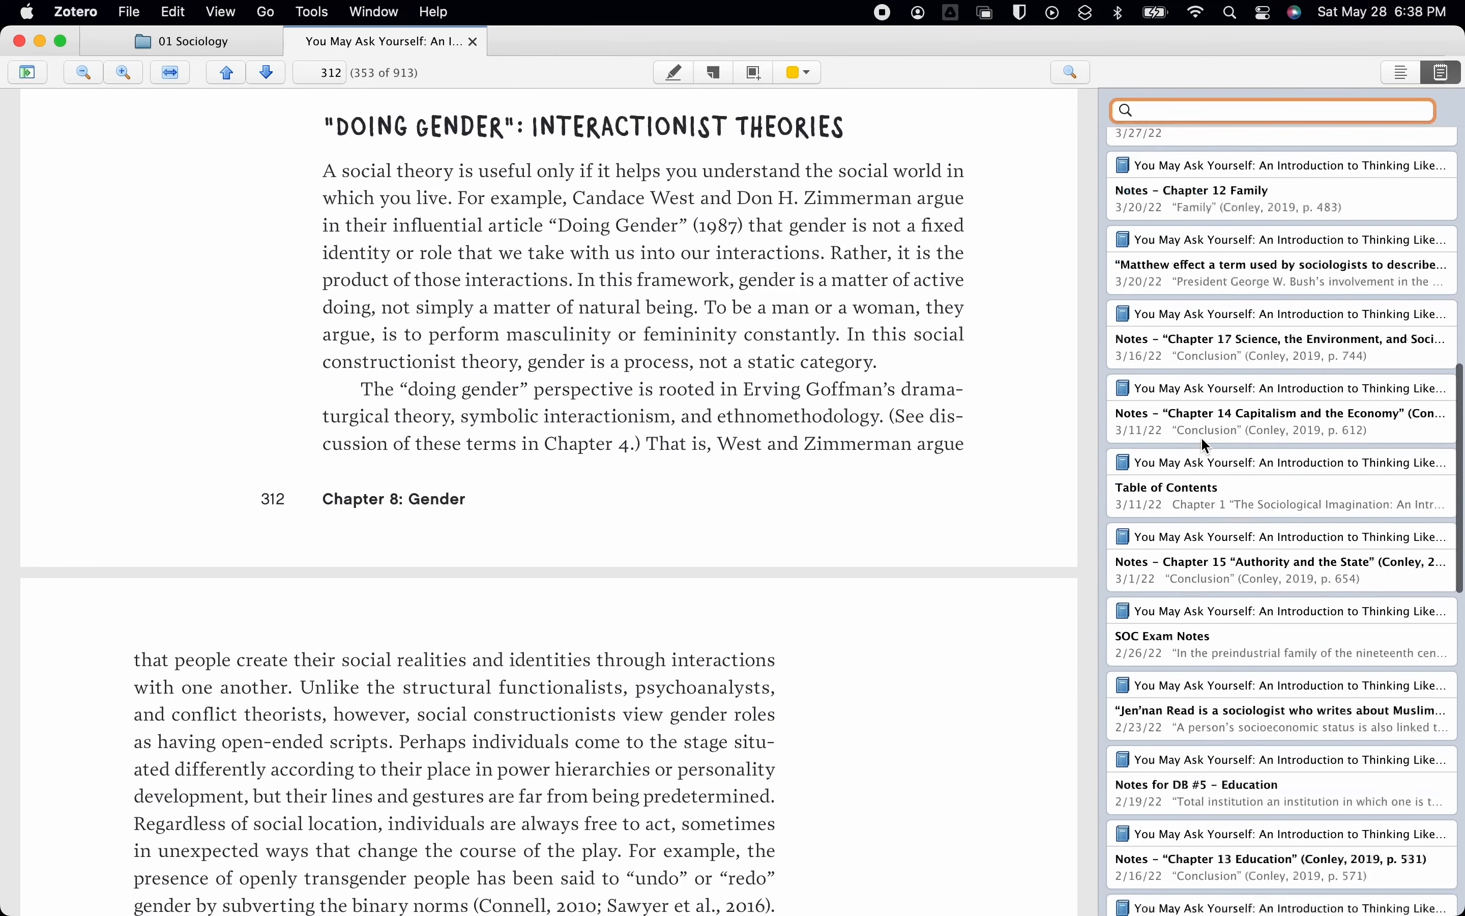
pyautogui.scroll(-7, 1207, 446)
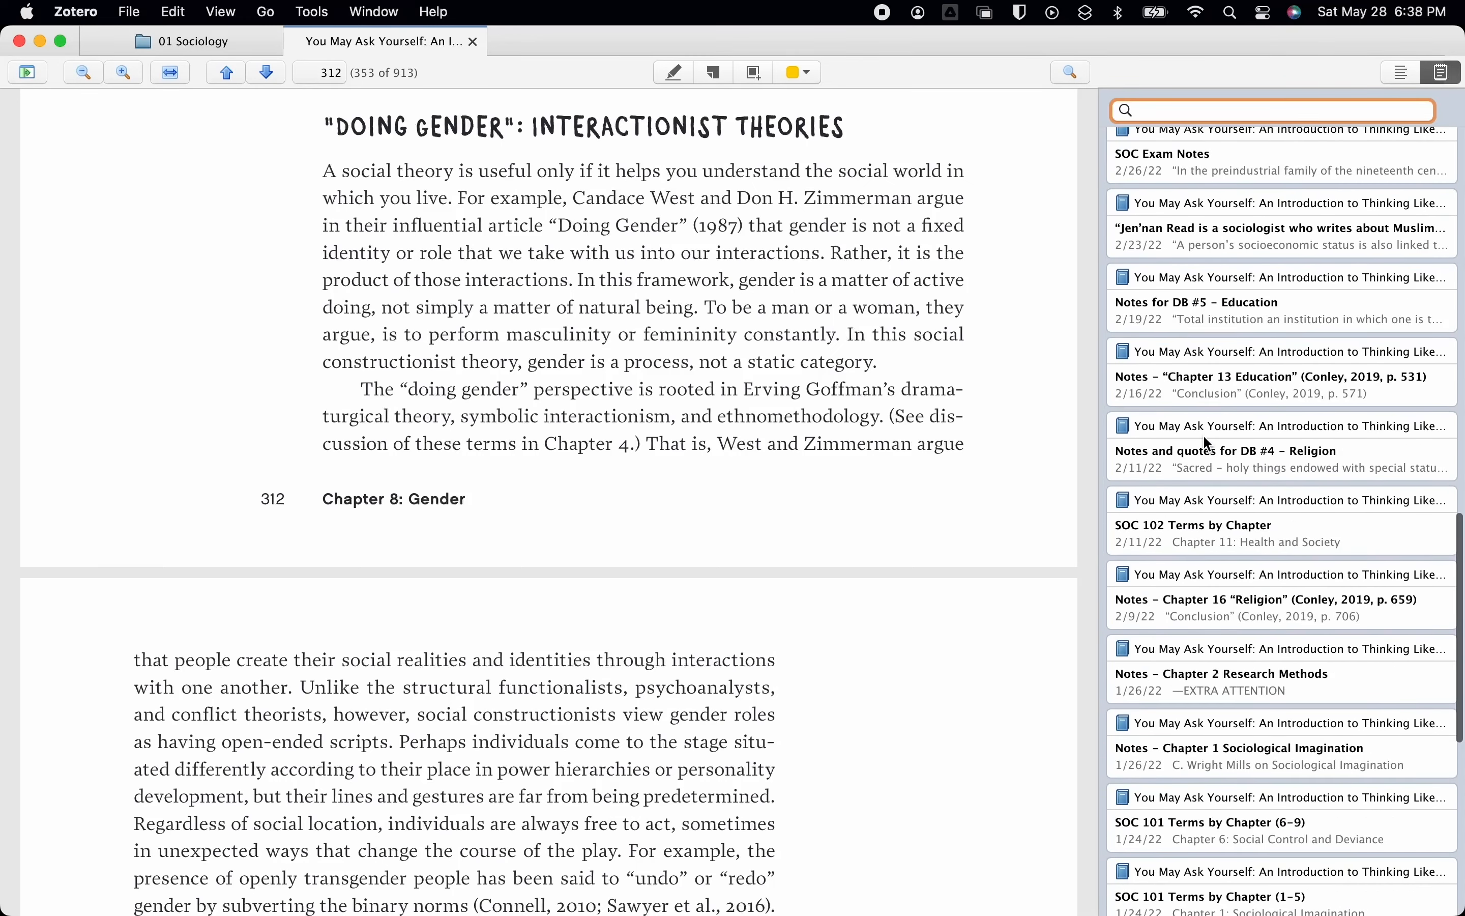
pyautogui.click(1218, 535)
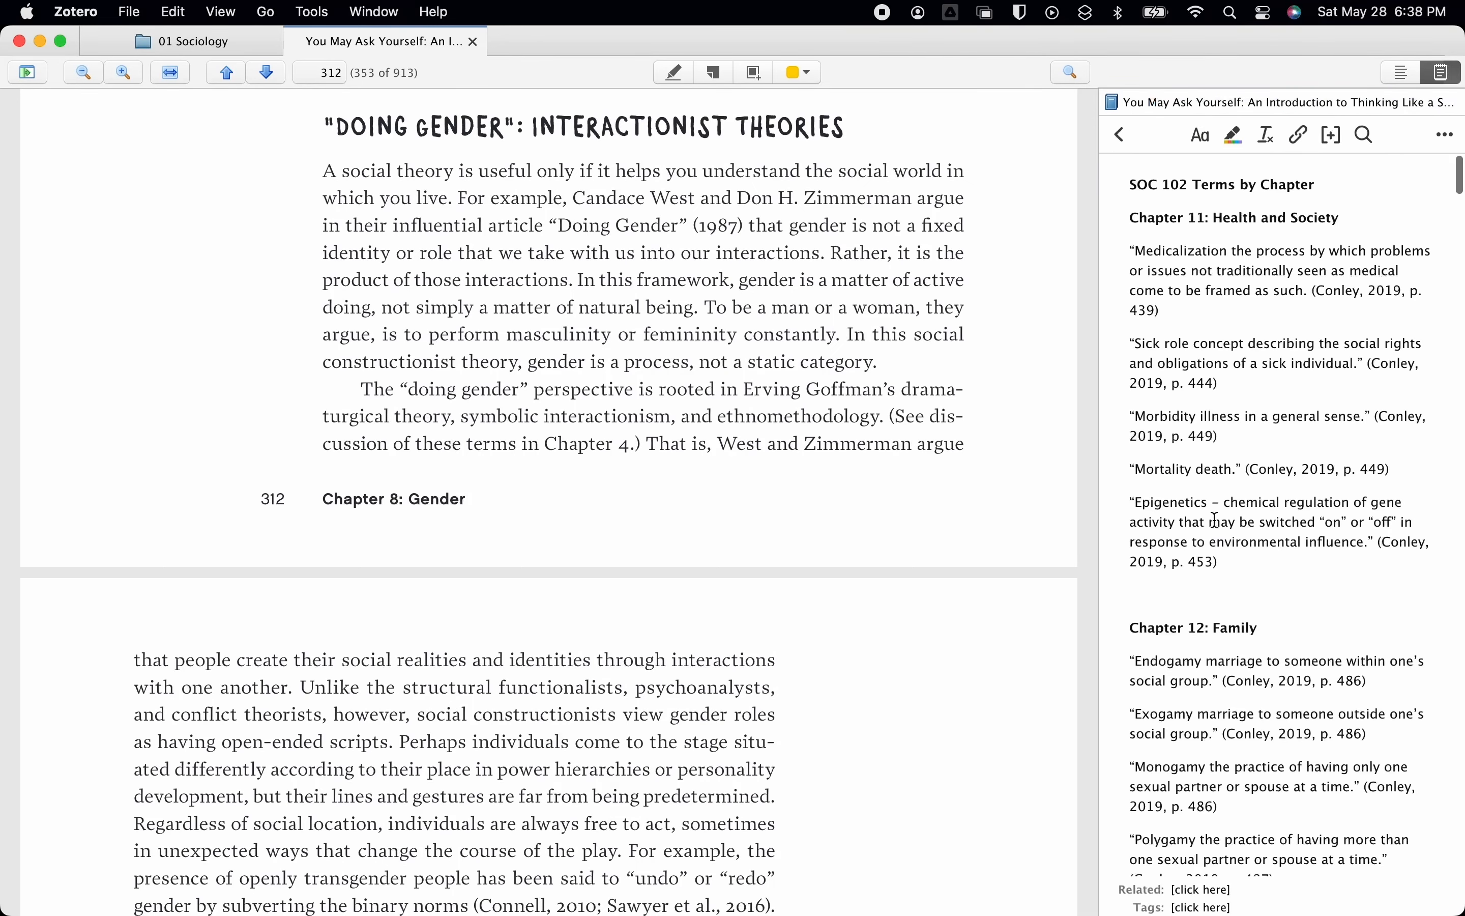
# Step: Show the note's "Sick role" quotation on its PDF page and look through the highlighted text around it
pyautogui.click(1245, 252)
pyautogui.rightClick(1248, 280)
pyautogui.click(1181, 298)
pyautogui.click(1227, 338)
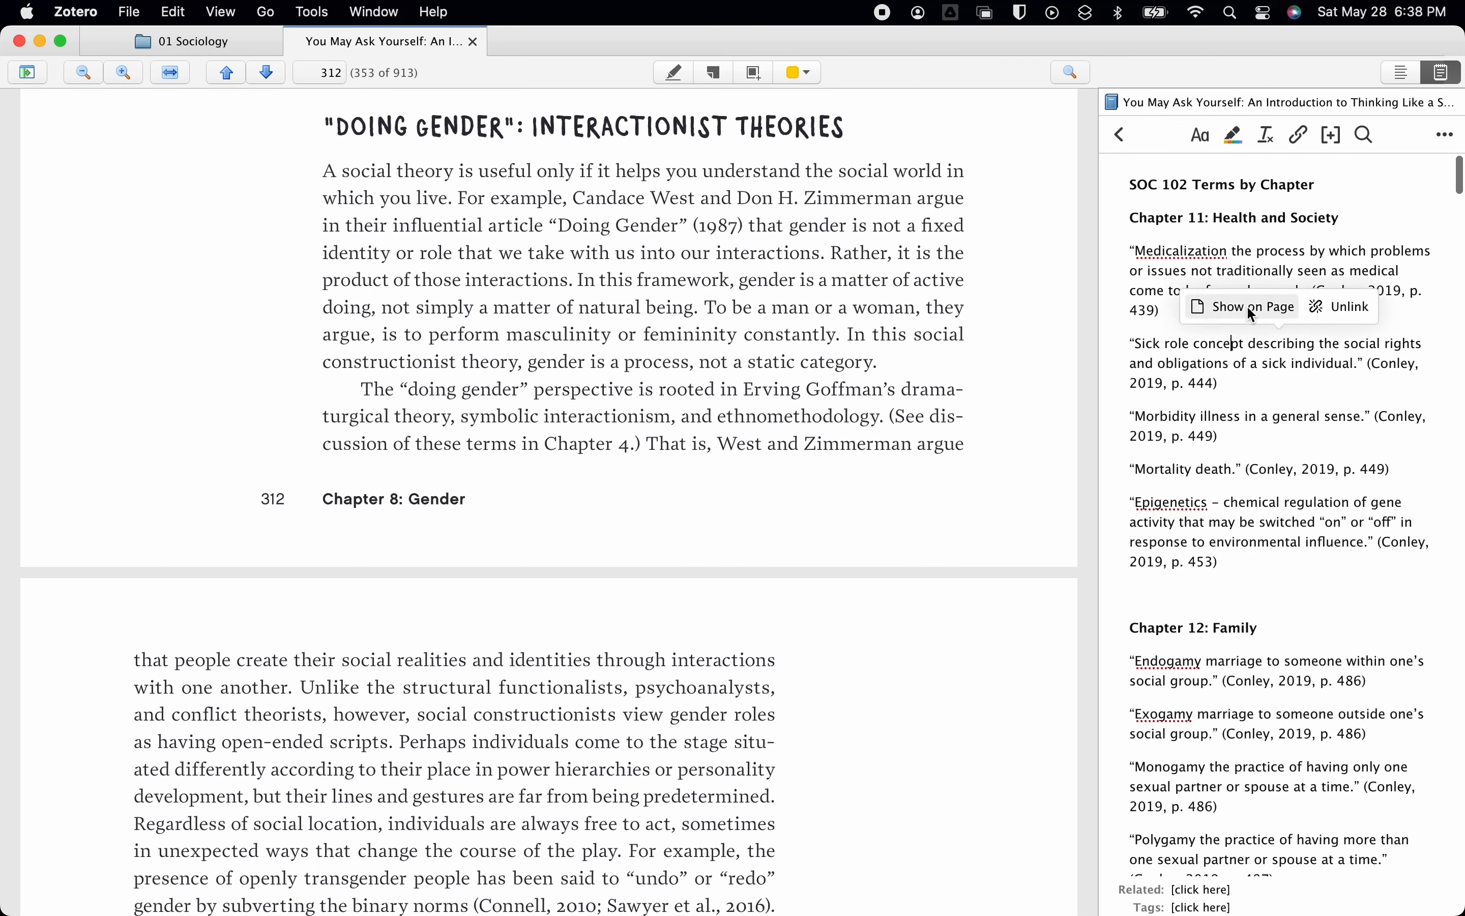
pyautogui.click(1247, 305)
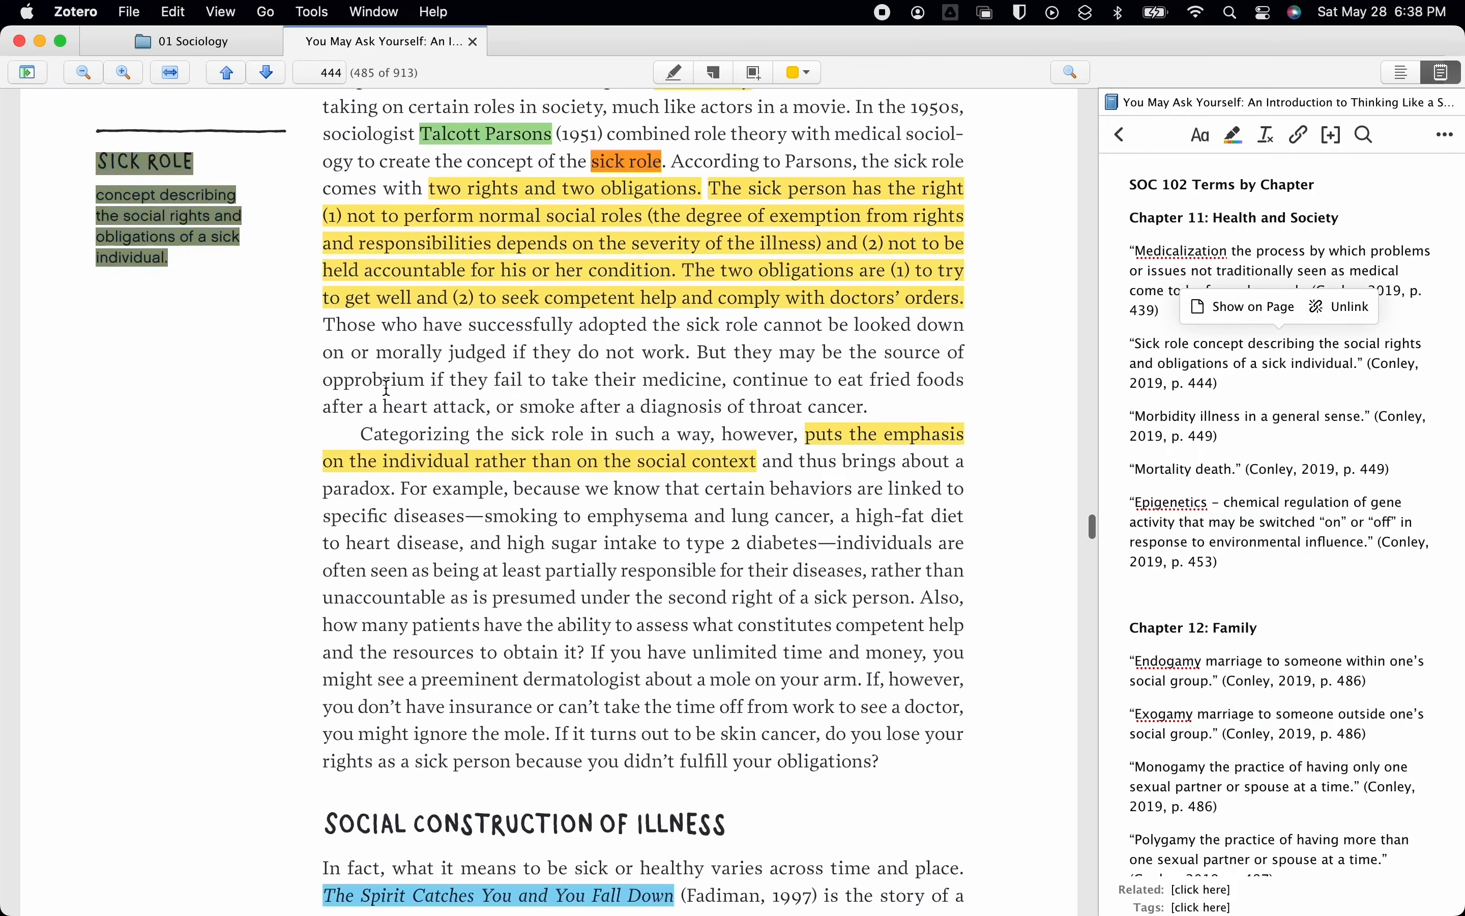
pyautogui.scroll(5, 399, 383)
pyautogui.scroll(-15, 400, 383)
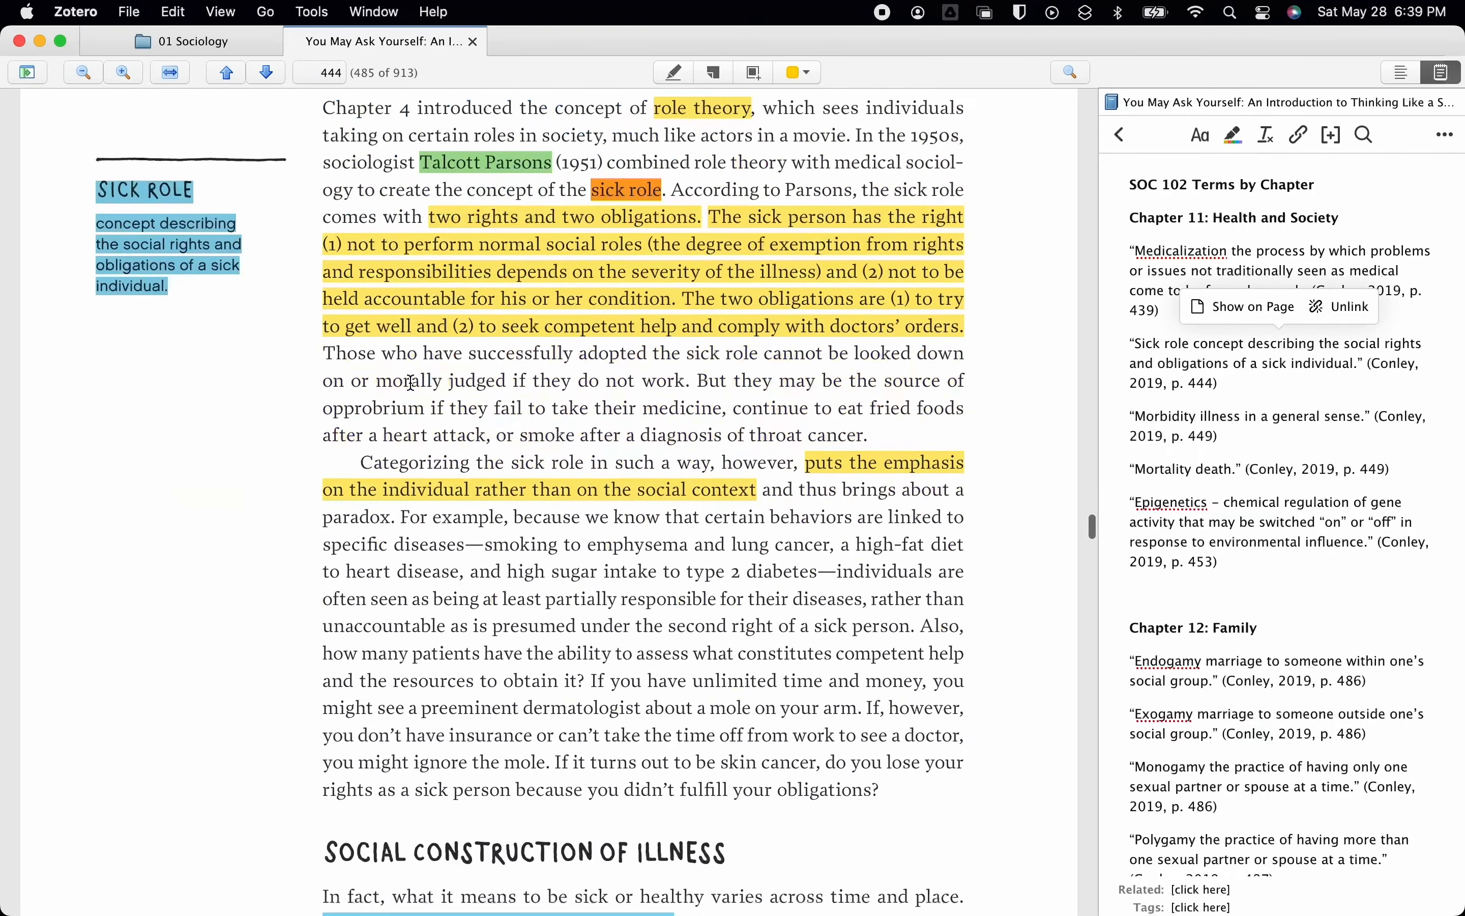
pyautogui.scroll(-3, 410, 381)
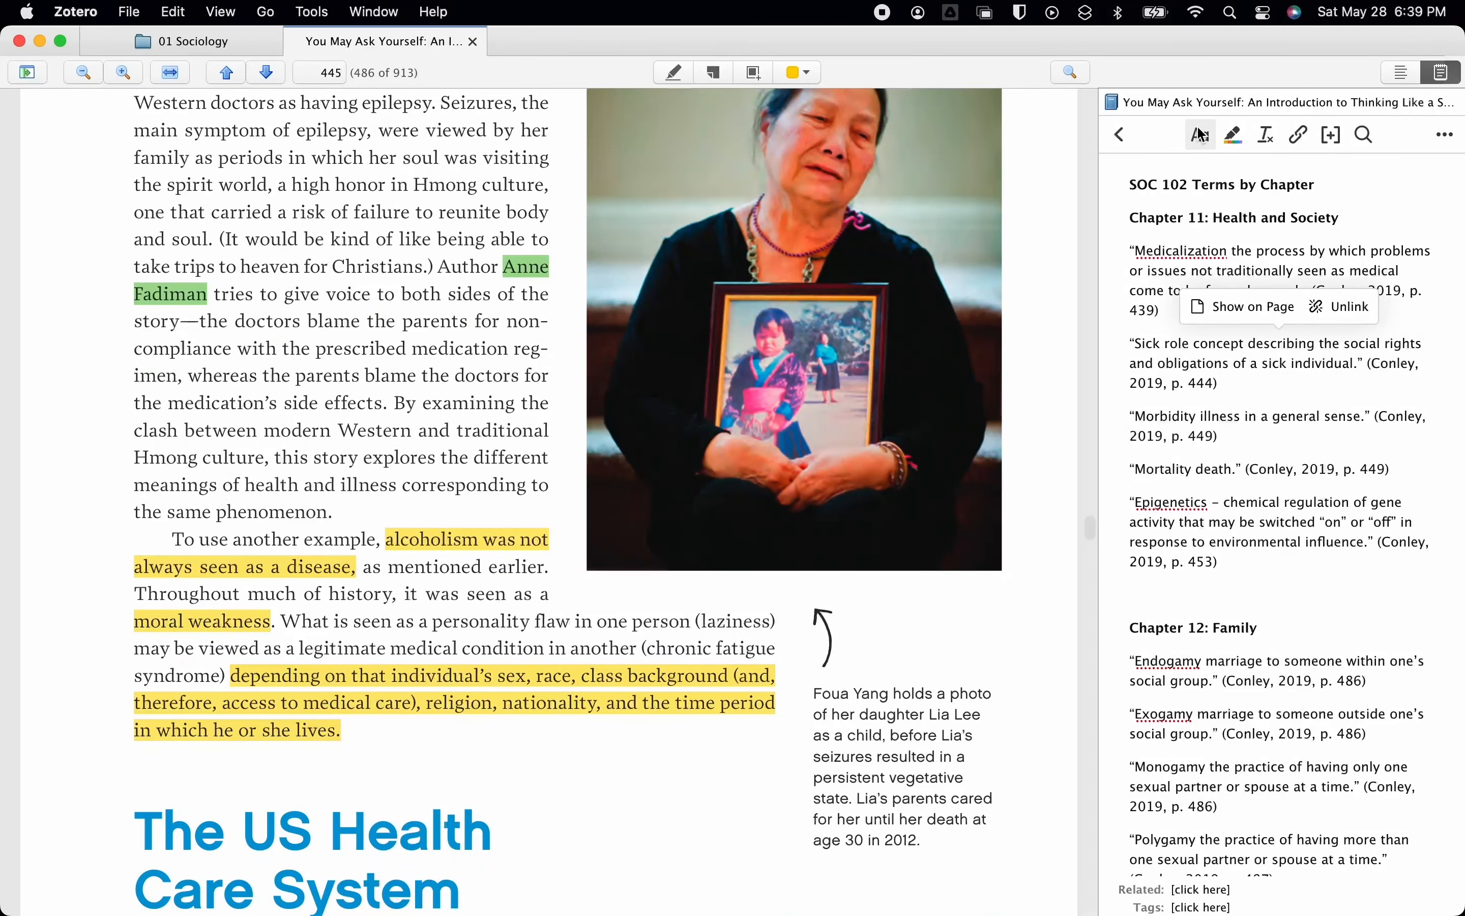
# Step: Return to the notes list, browse it and open the "Table of Contents" note
pyautogui.click(1120, 137)
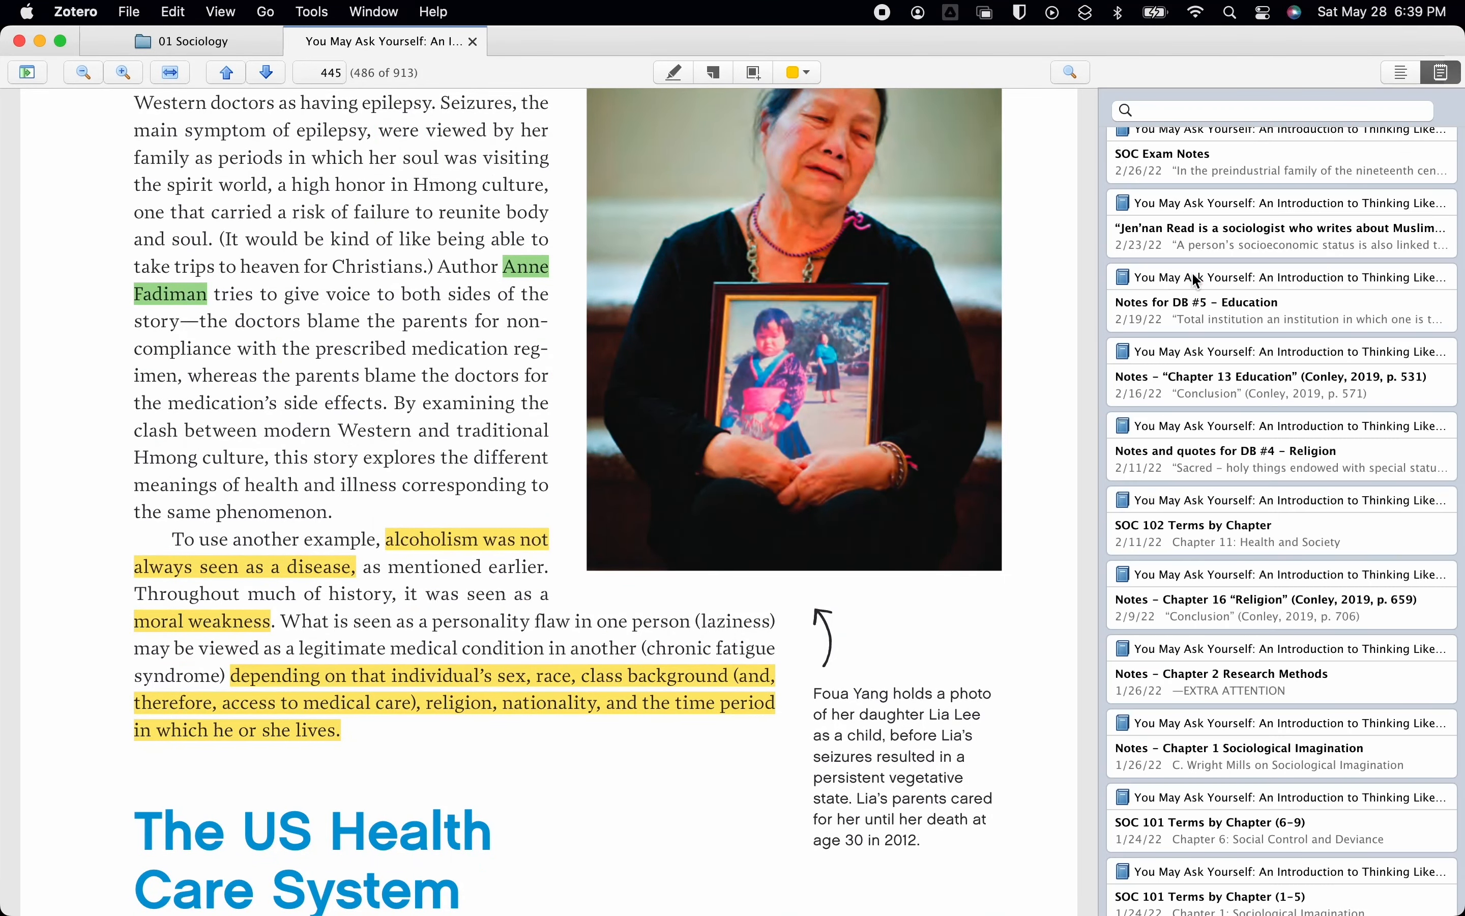
pyautogui.scroll(-5, 1194, 280)
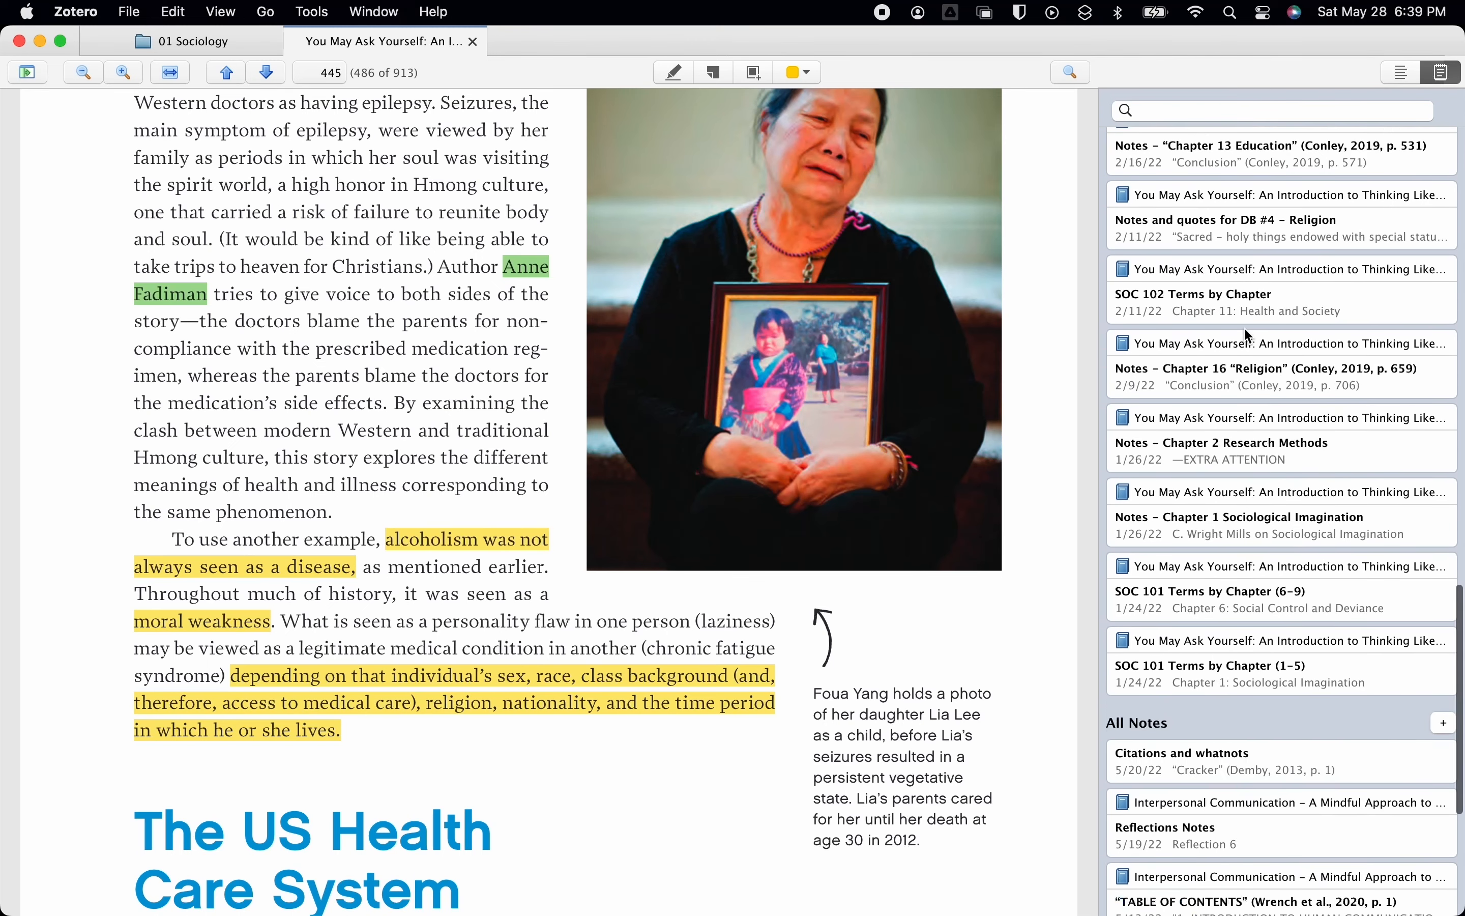
pyautogui.scroll(12, 1249, 584)
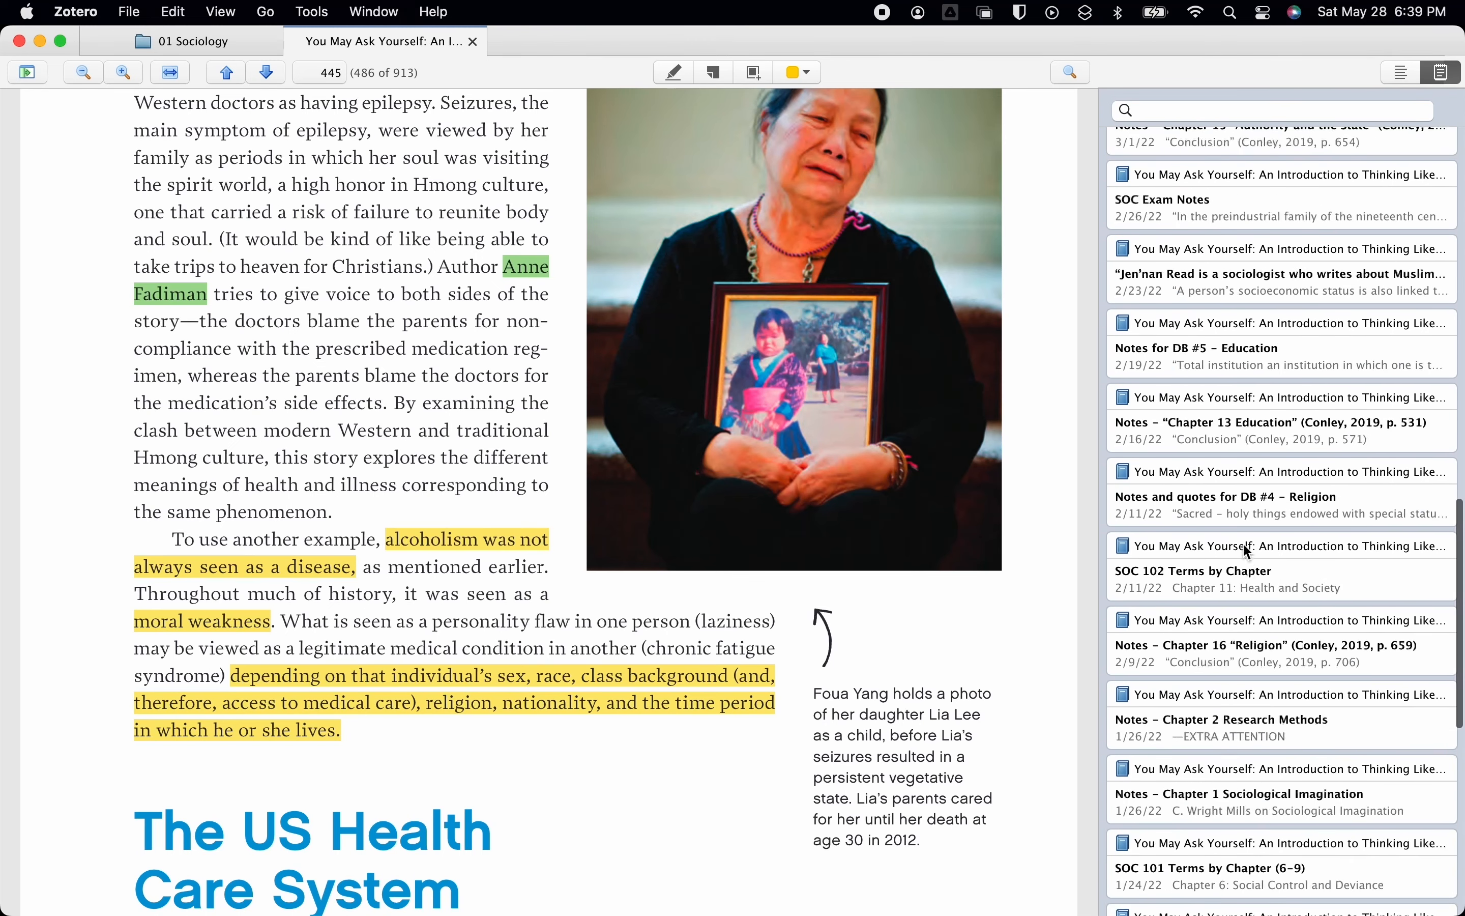
pyautogui.scroll(4, 1278, 219)
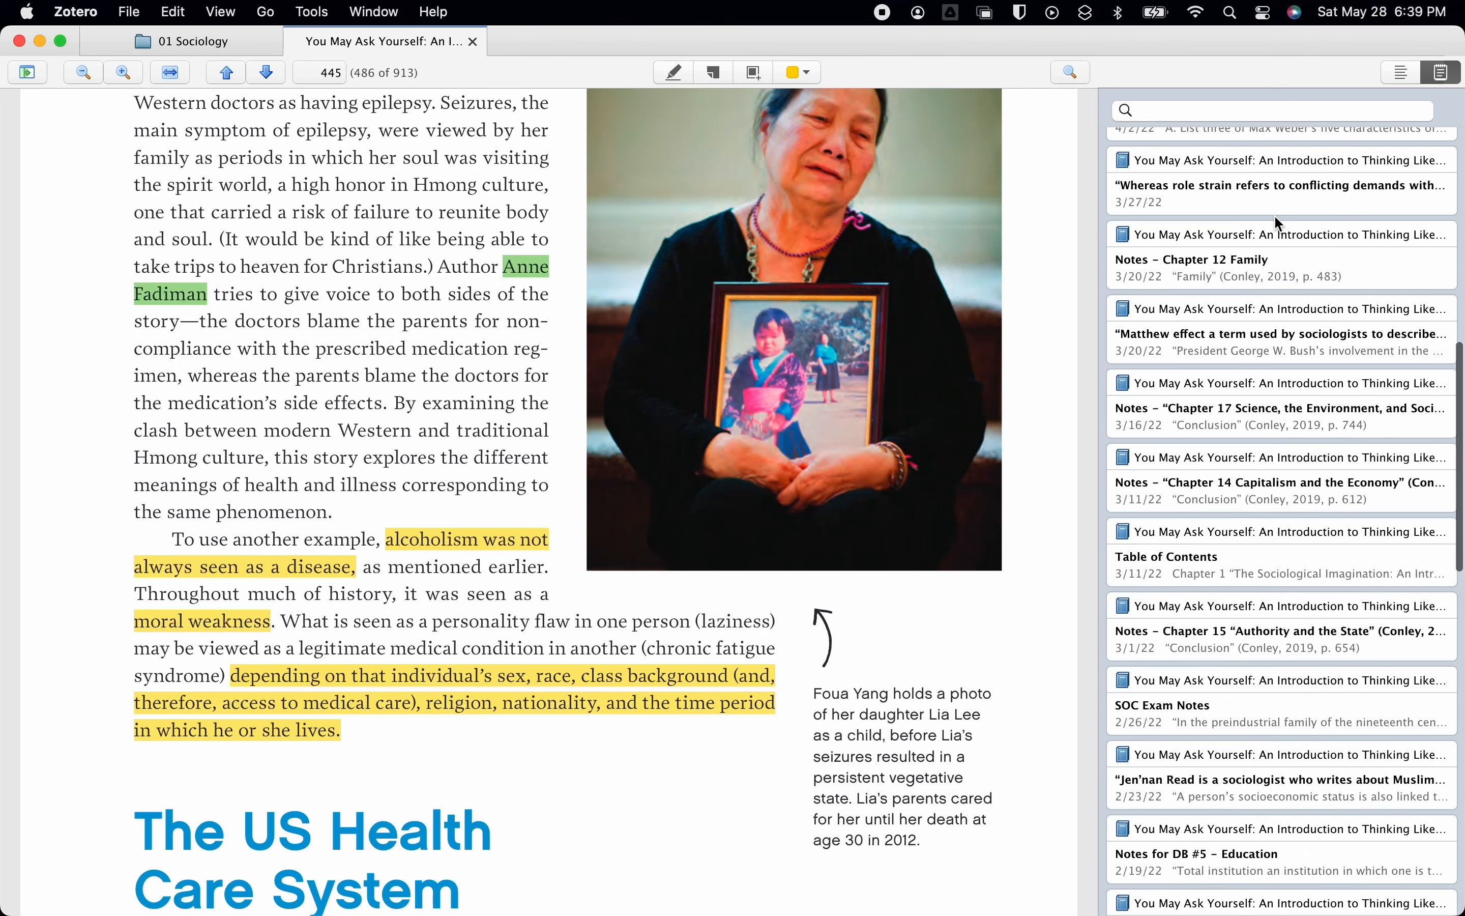
pyautogui.click(1230, 556)
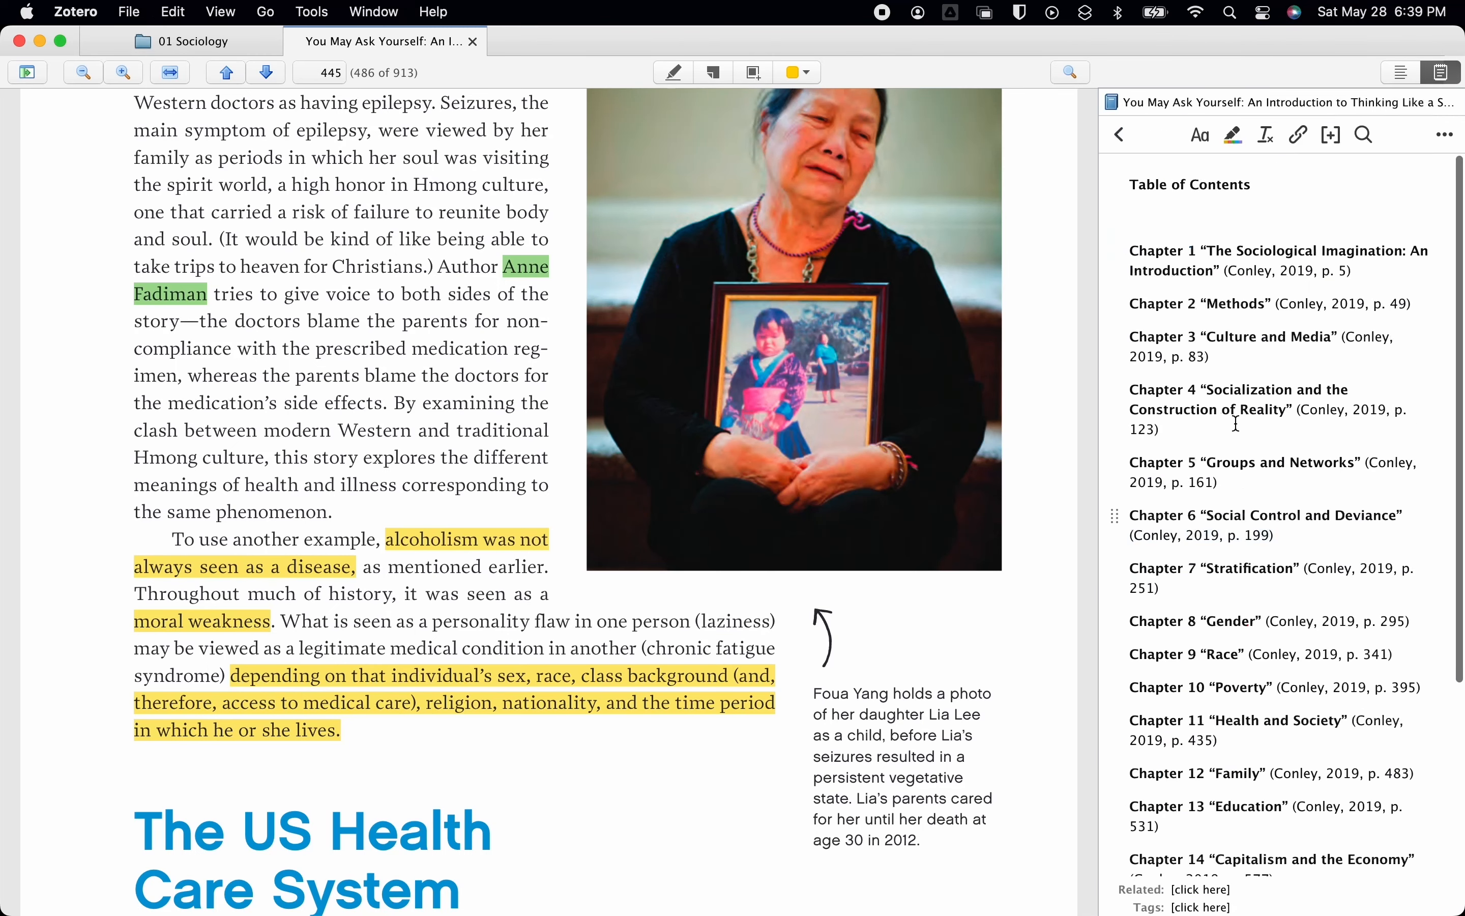
# Step: Use the note's linked entries to show Chapter 1 "The Sociological Imagination" and Chapter 10 "Poverty" in the PDF
pyautogui.moveTo(1227, 248)
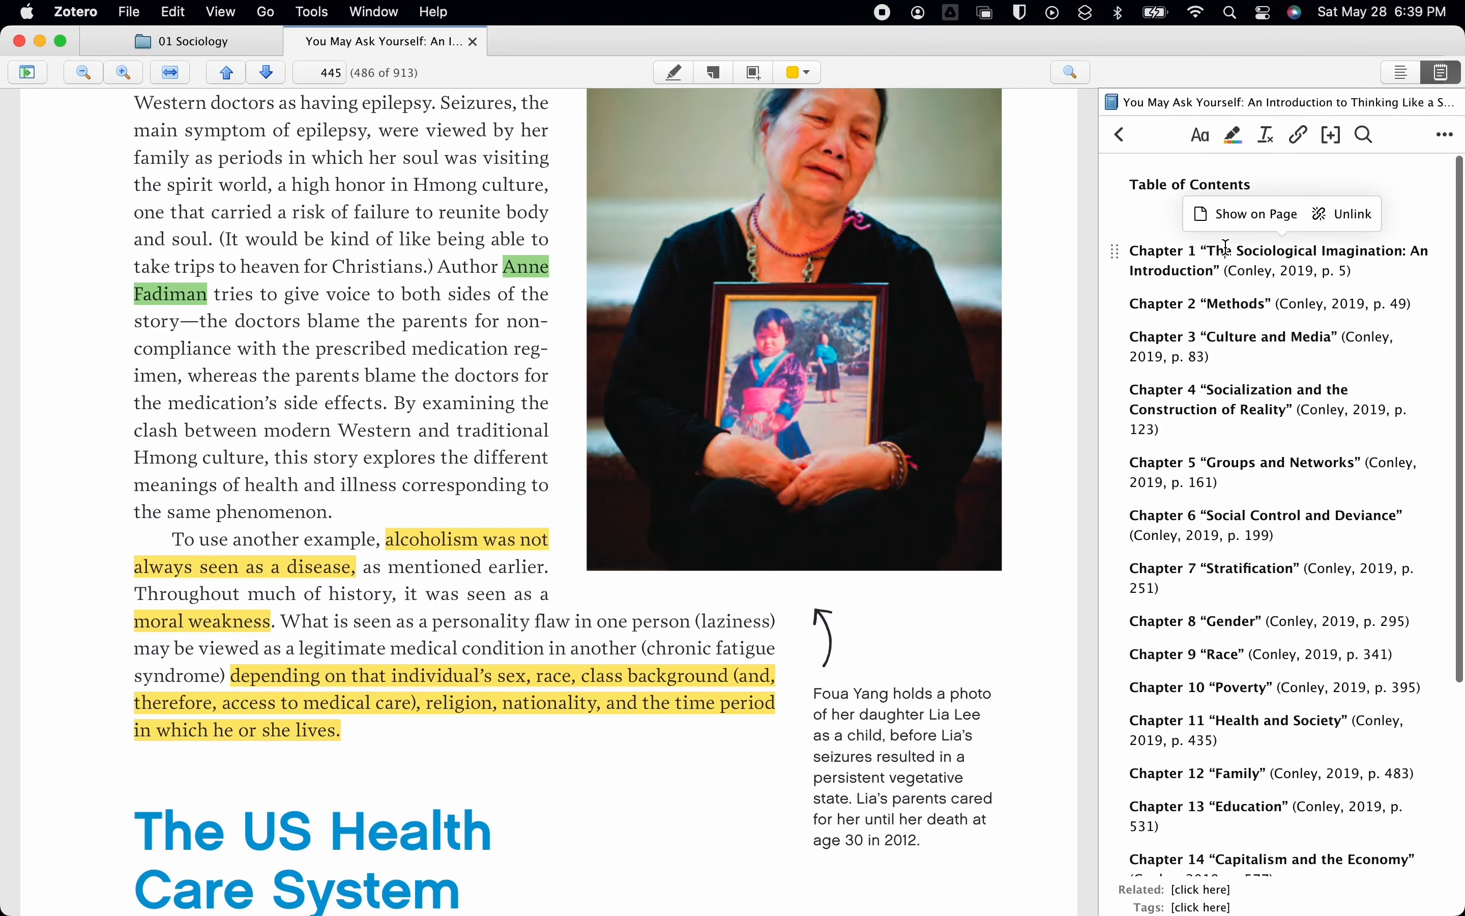
pyautogui.click(1230, 207)
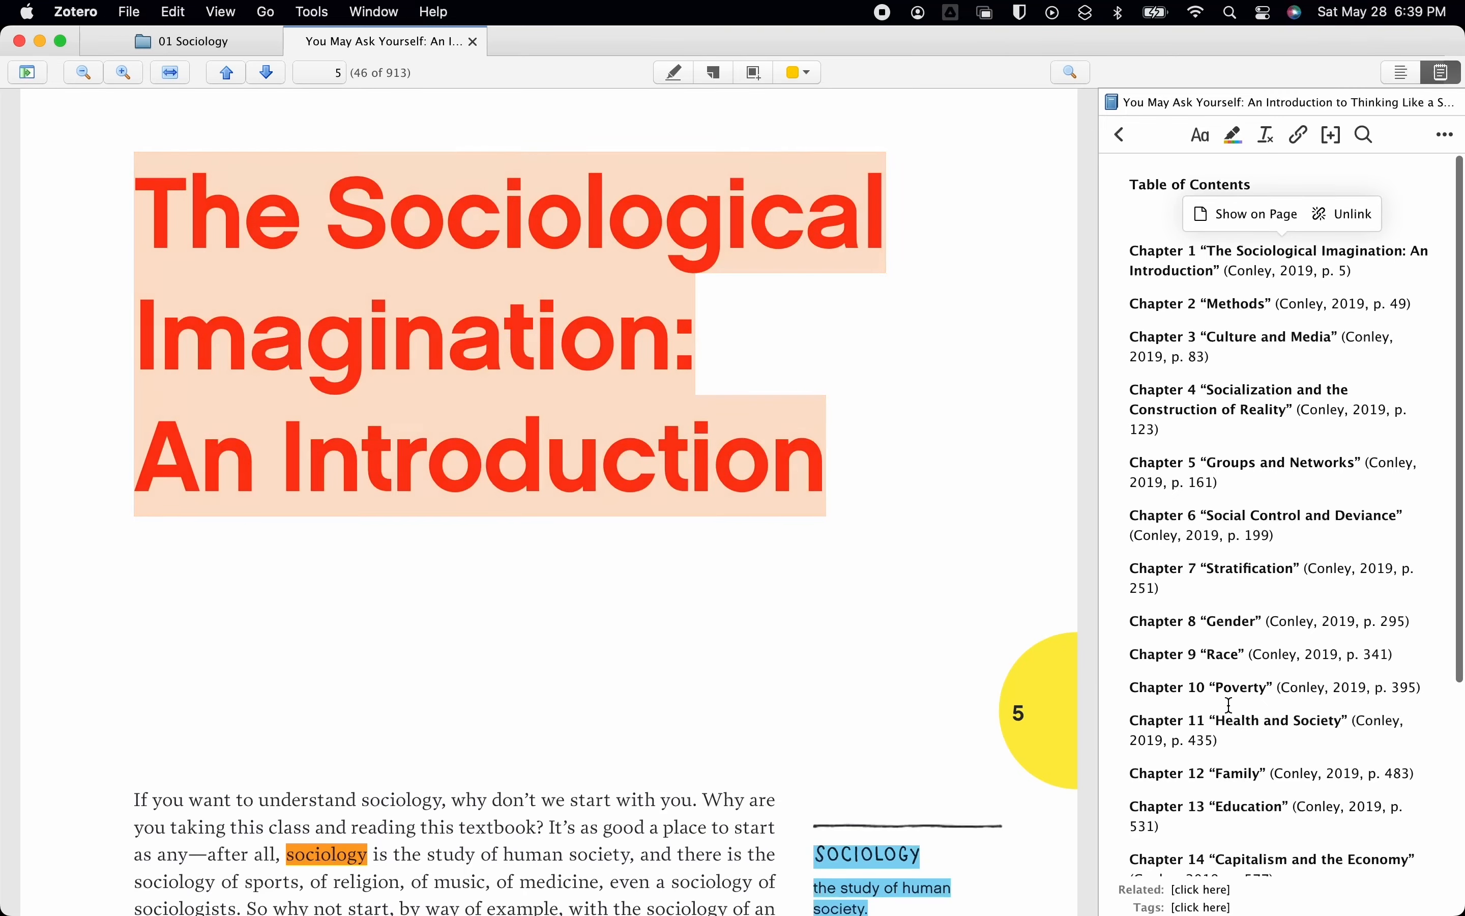
pyautogui.moveTo(1233, 690)
pyautogui.click(1230, 659)
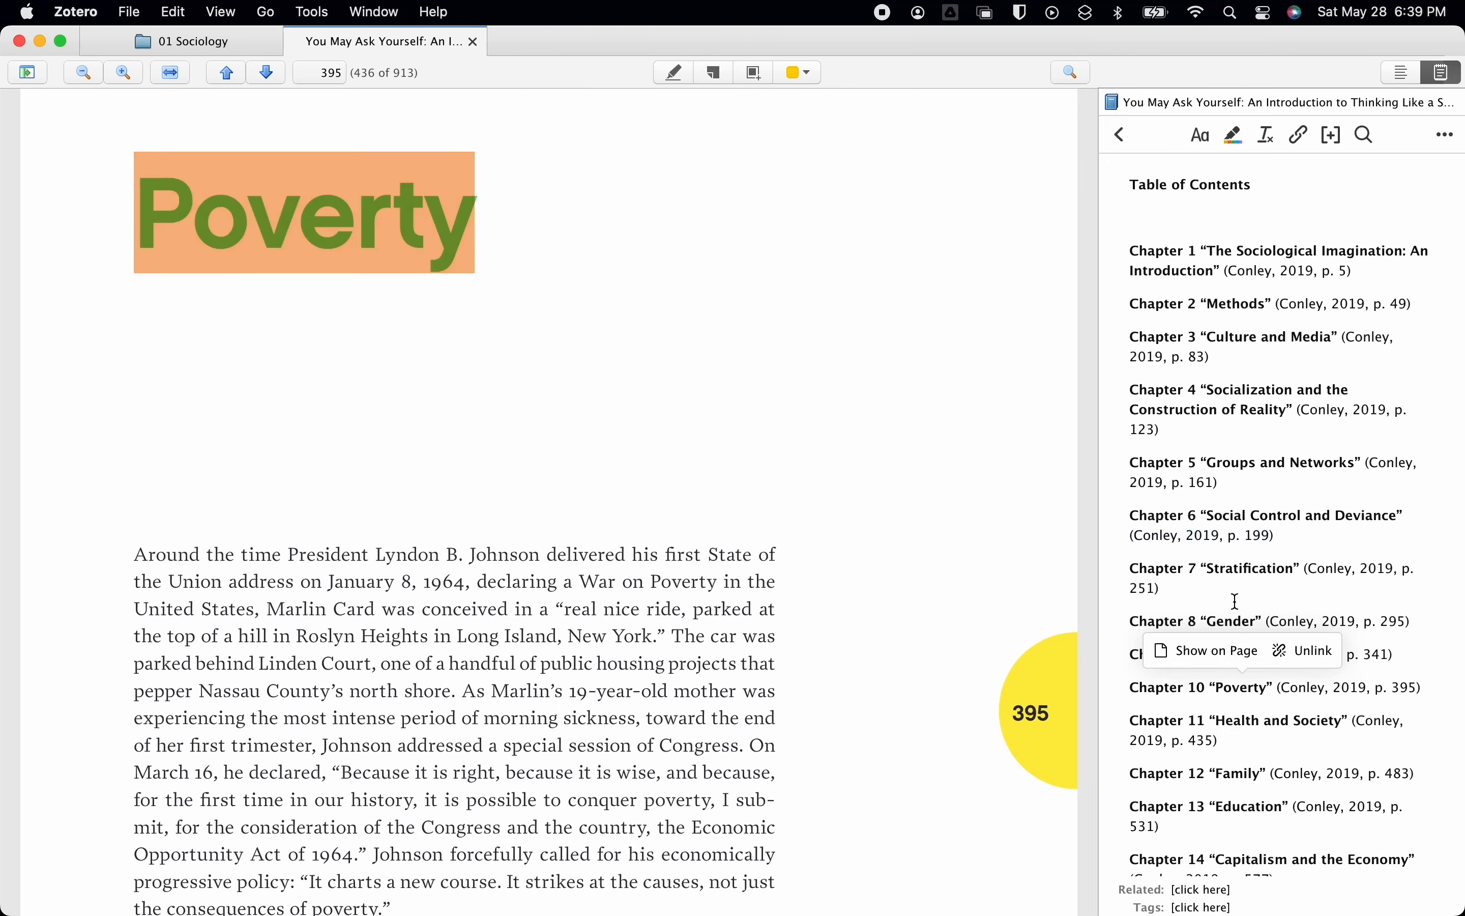
# Step: Show the PDF's annotations, filter them to green highlights, view the Karl Marx and Robert Park ones, and browse the remaining list
pyautogui.click(26, 73)
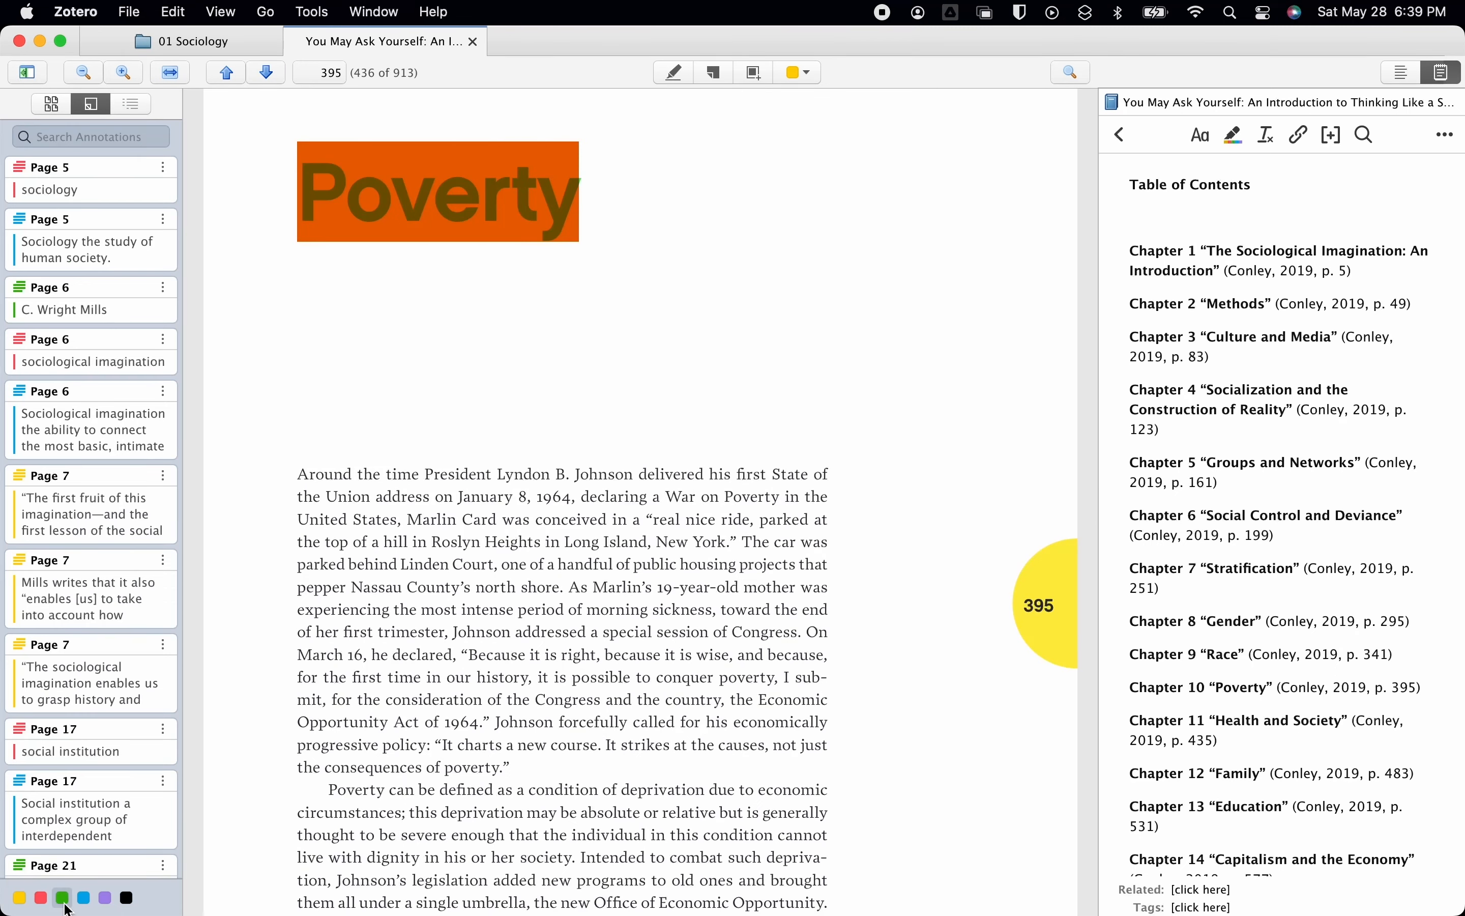
pyautogui.click(63, 899)
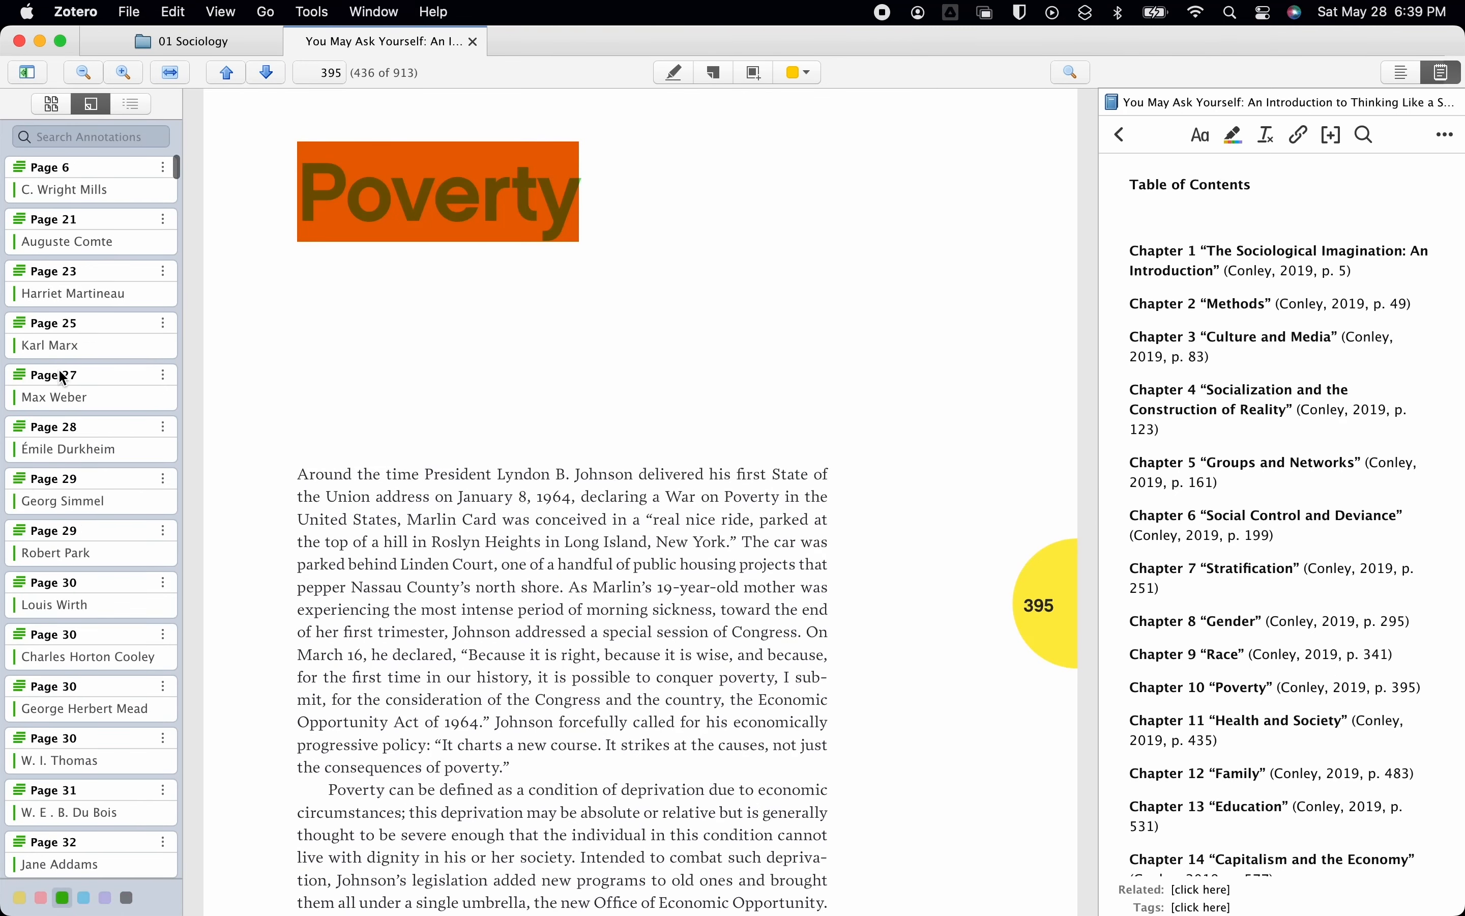
pyautogui.click(85, 347)
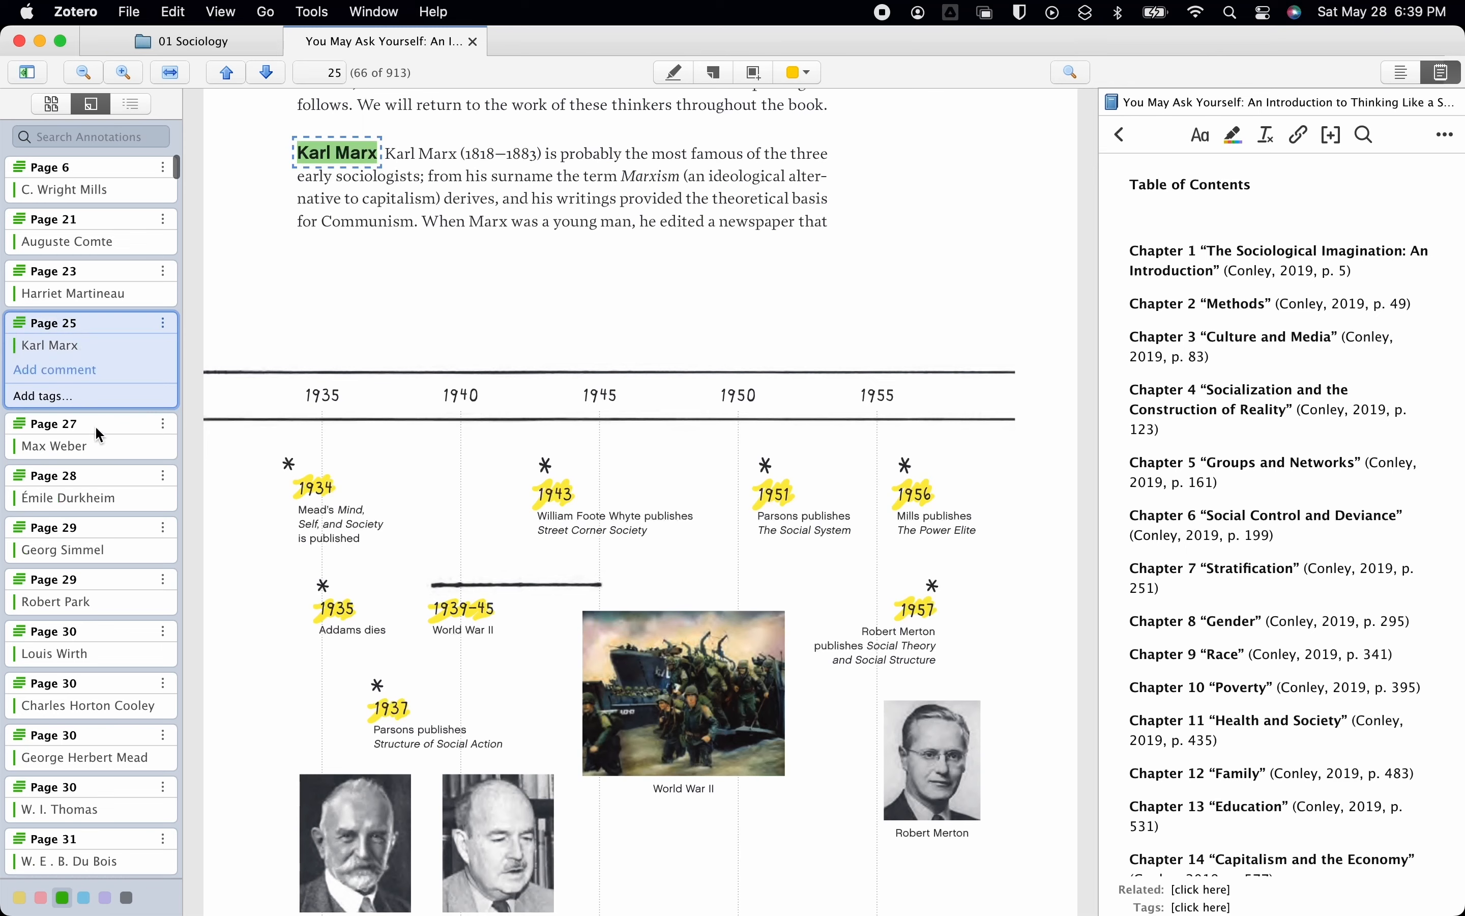
pyautogui.click(93, 606)
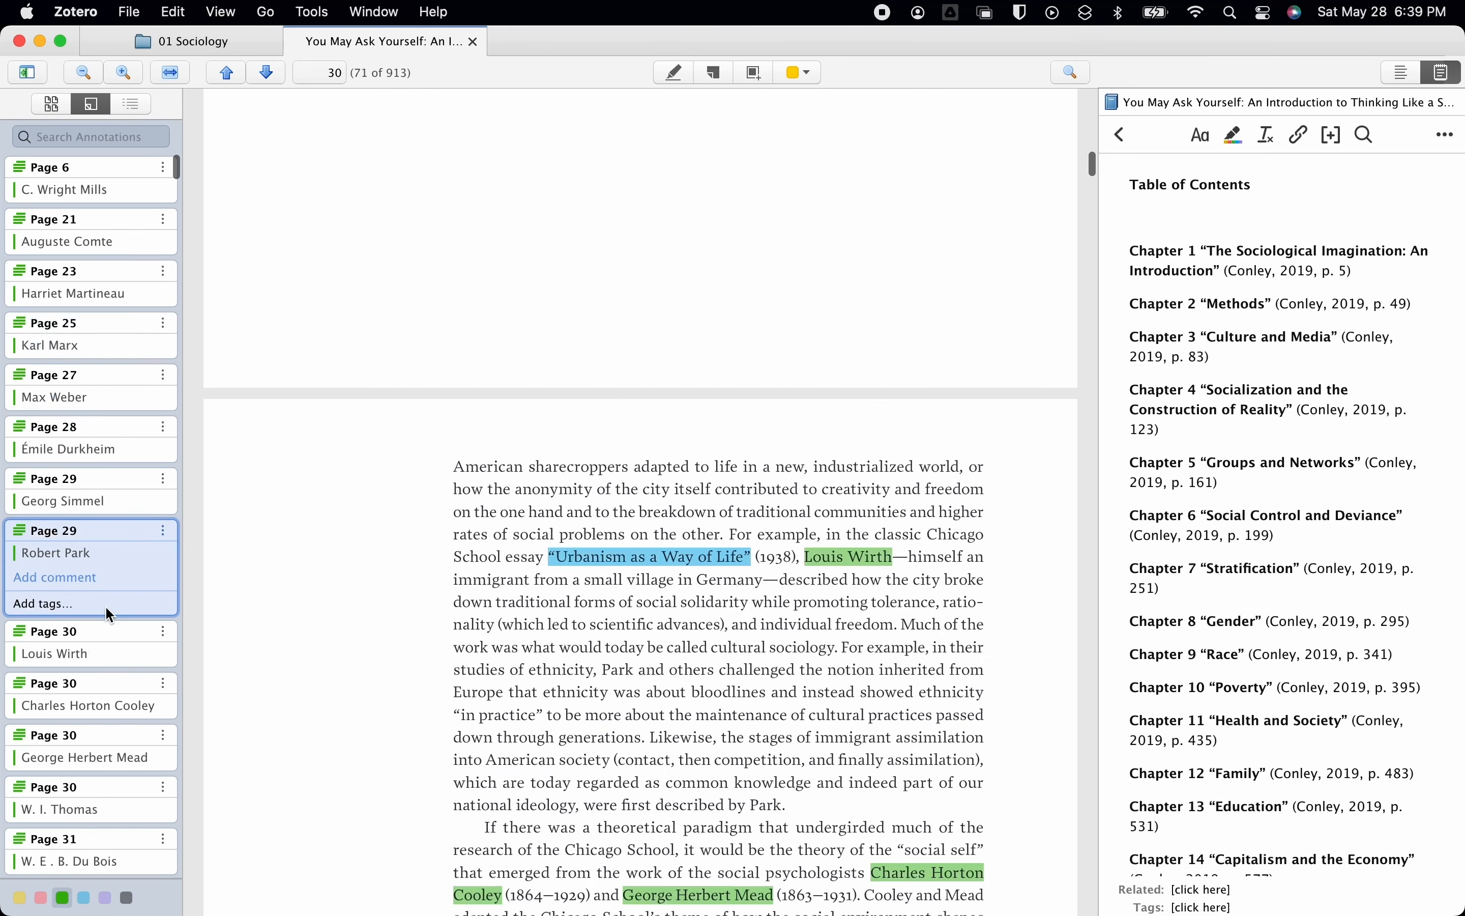
pyautogui.scroll(-15, 126, 580)
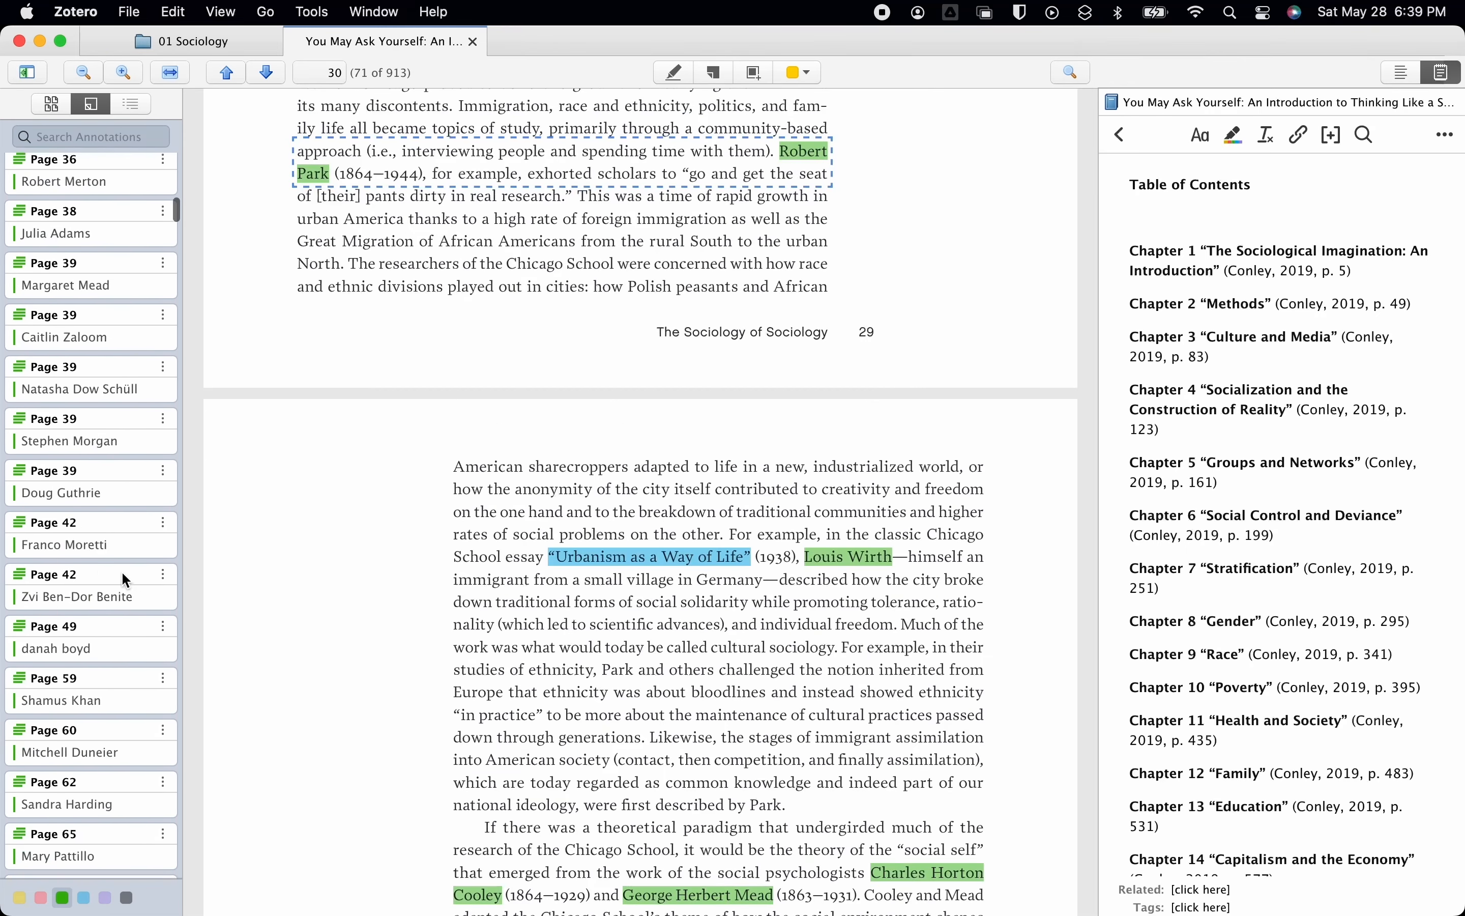
pyautogui.scroll(-5, 126, 580)
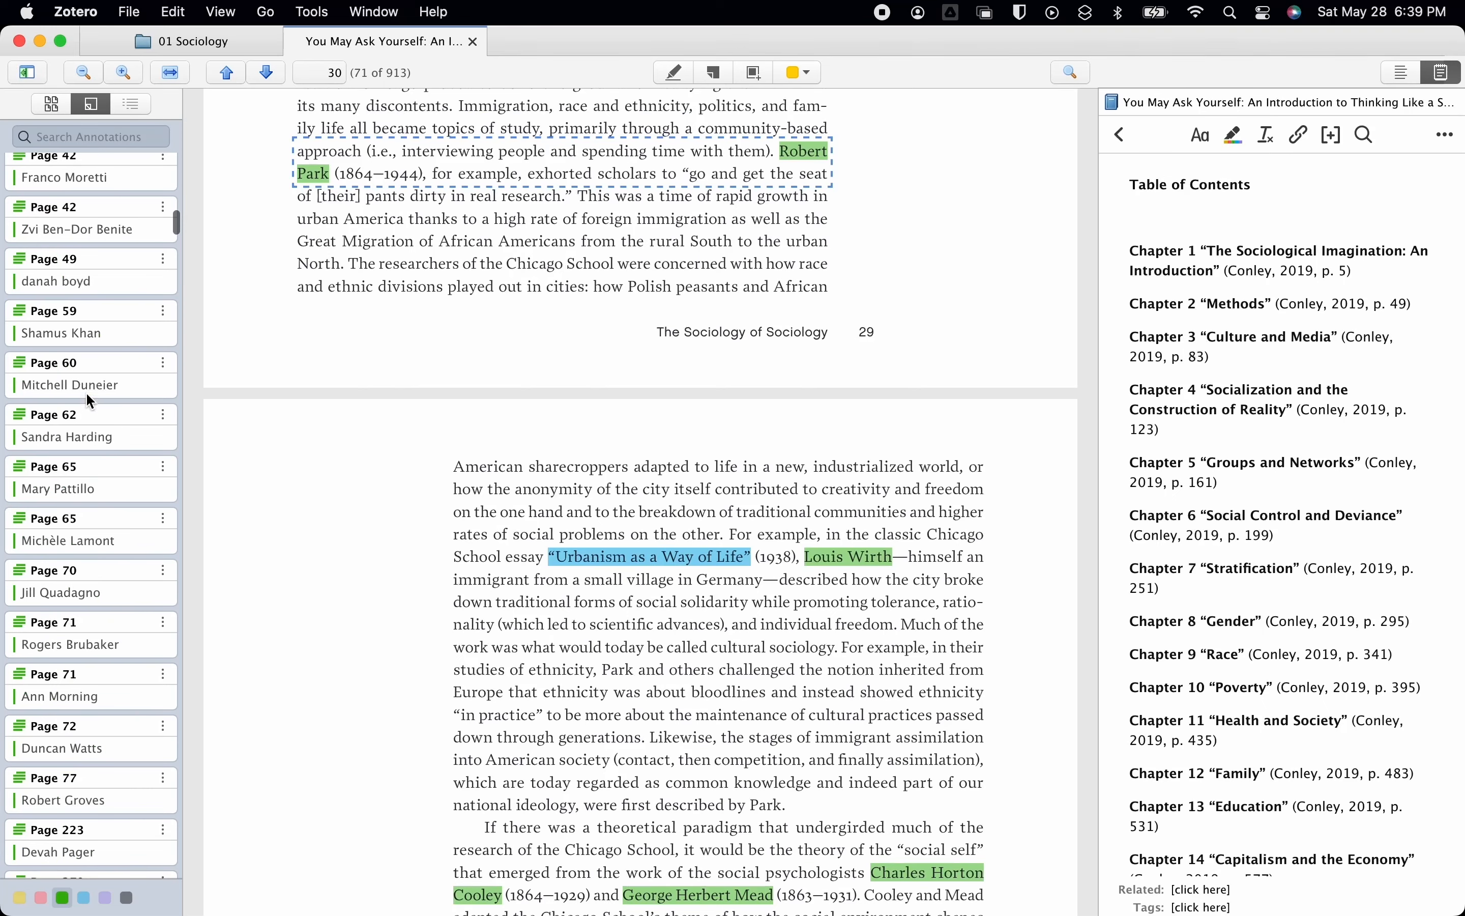
# Step: Close the sociology textbook PDF and open "The Cultural Landscape: An Introduction to Human Geography" from the 03 Human Geography collection
pyautogui.click(80, 280)
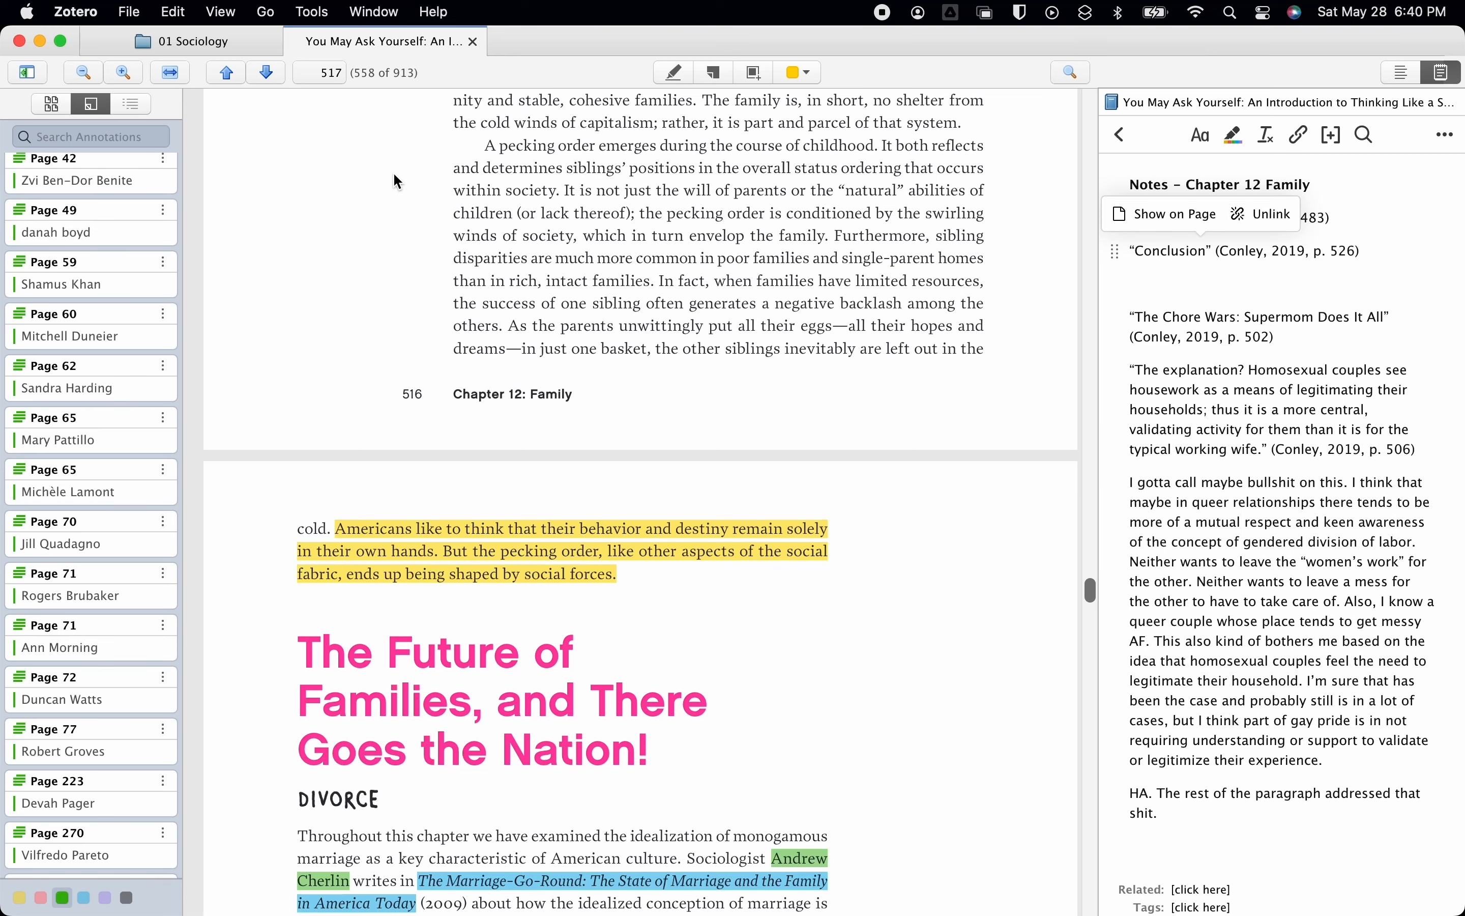
pyautogui.click(474, 41)
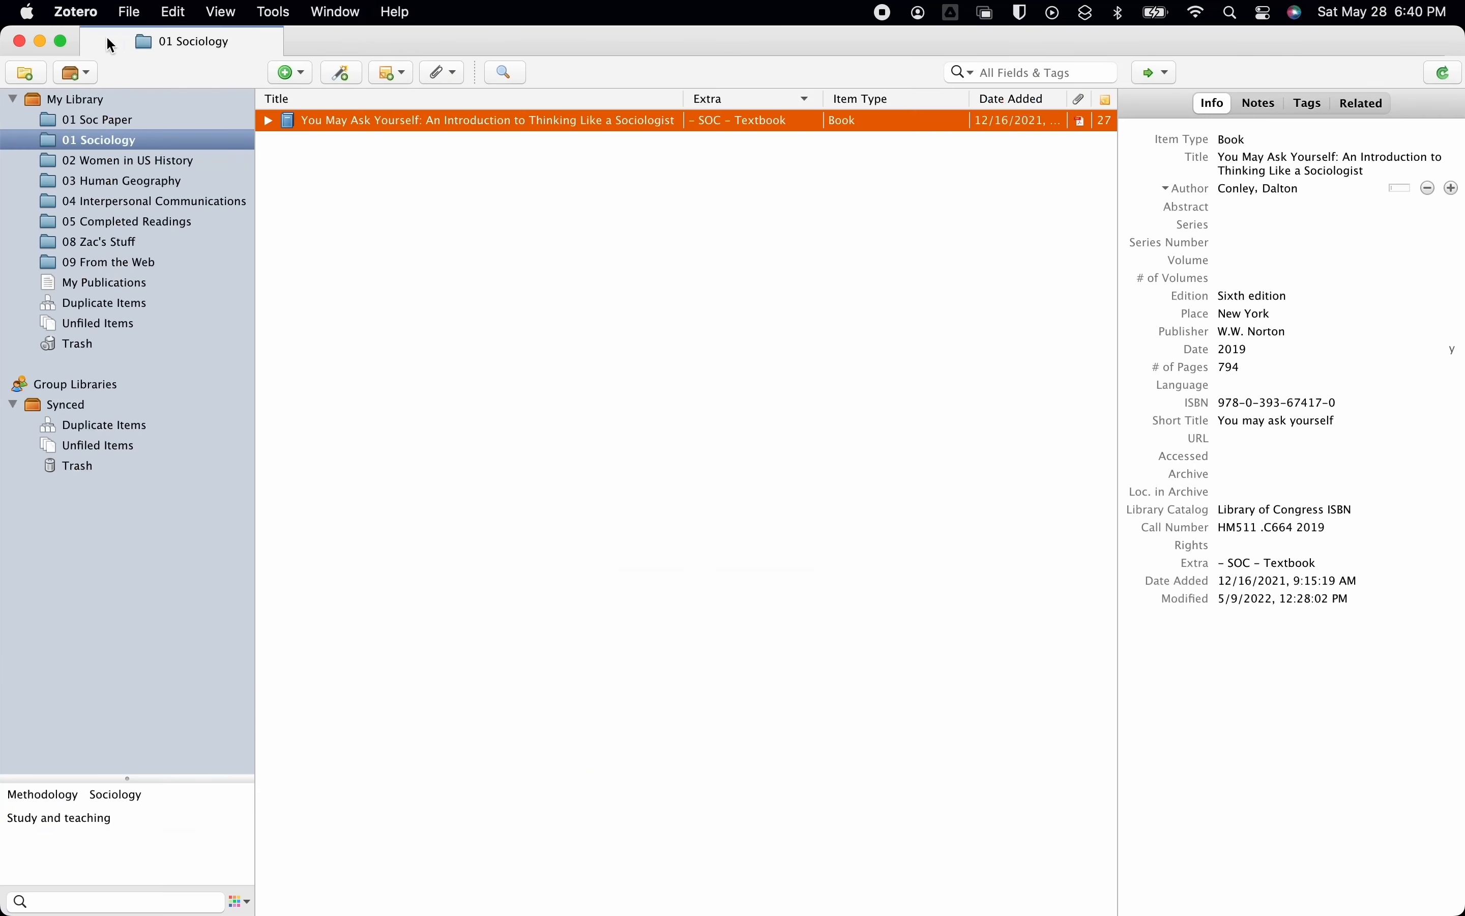
pyautogui.click(109, 179)
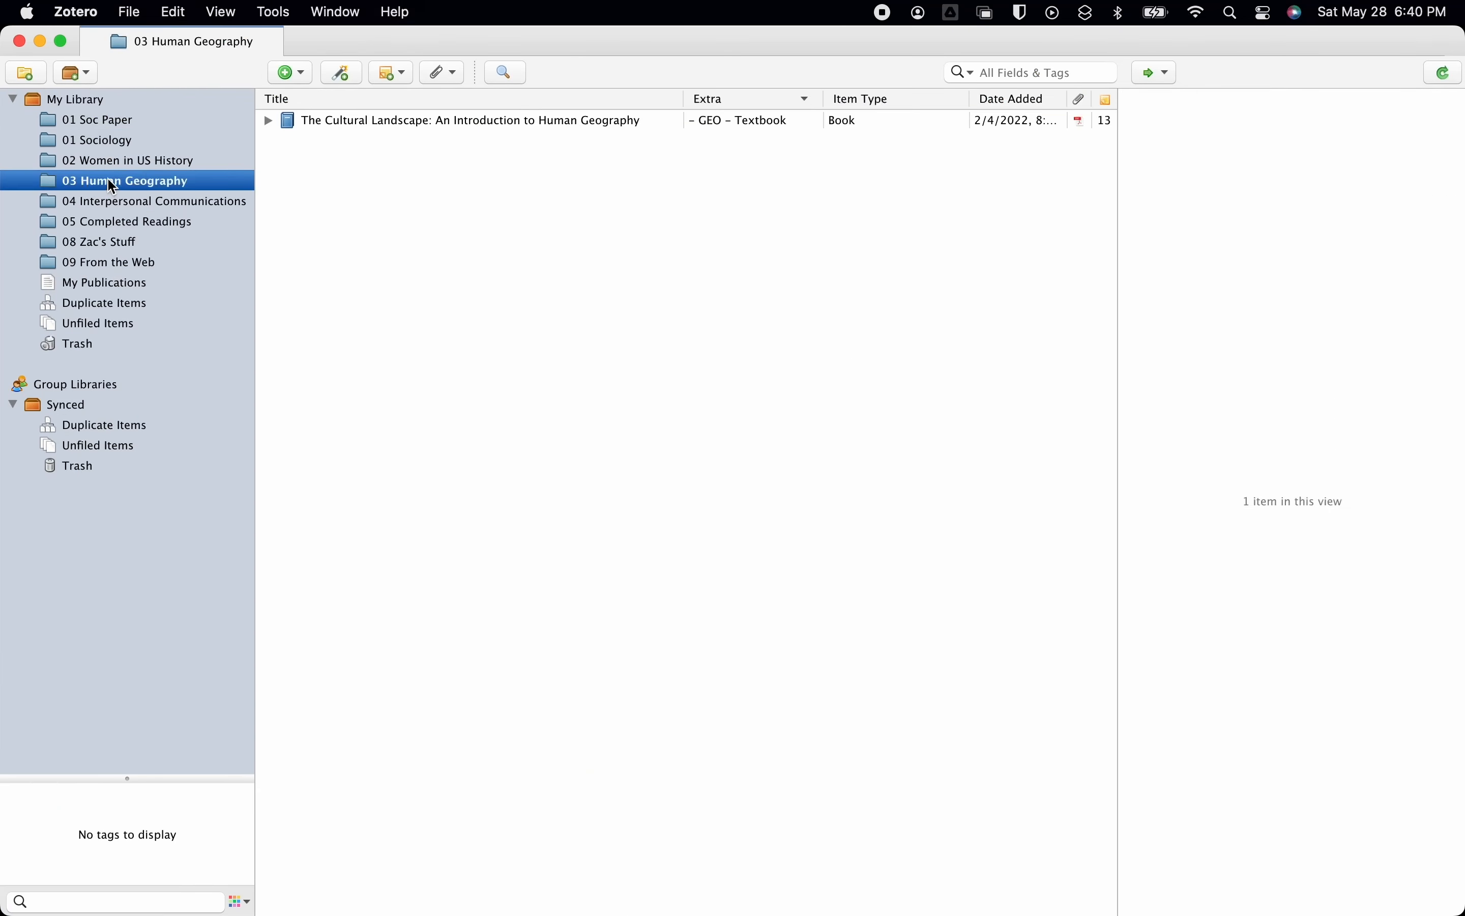
pyautogui.doubleClick(321, 124)
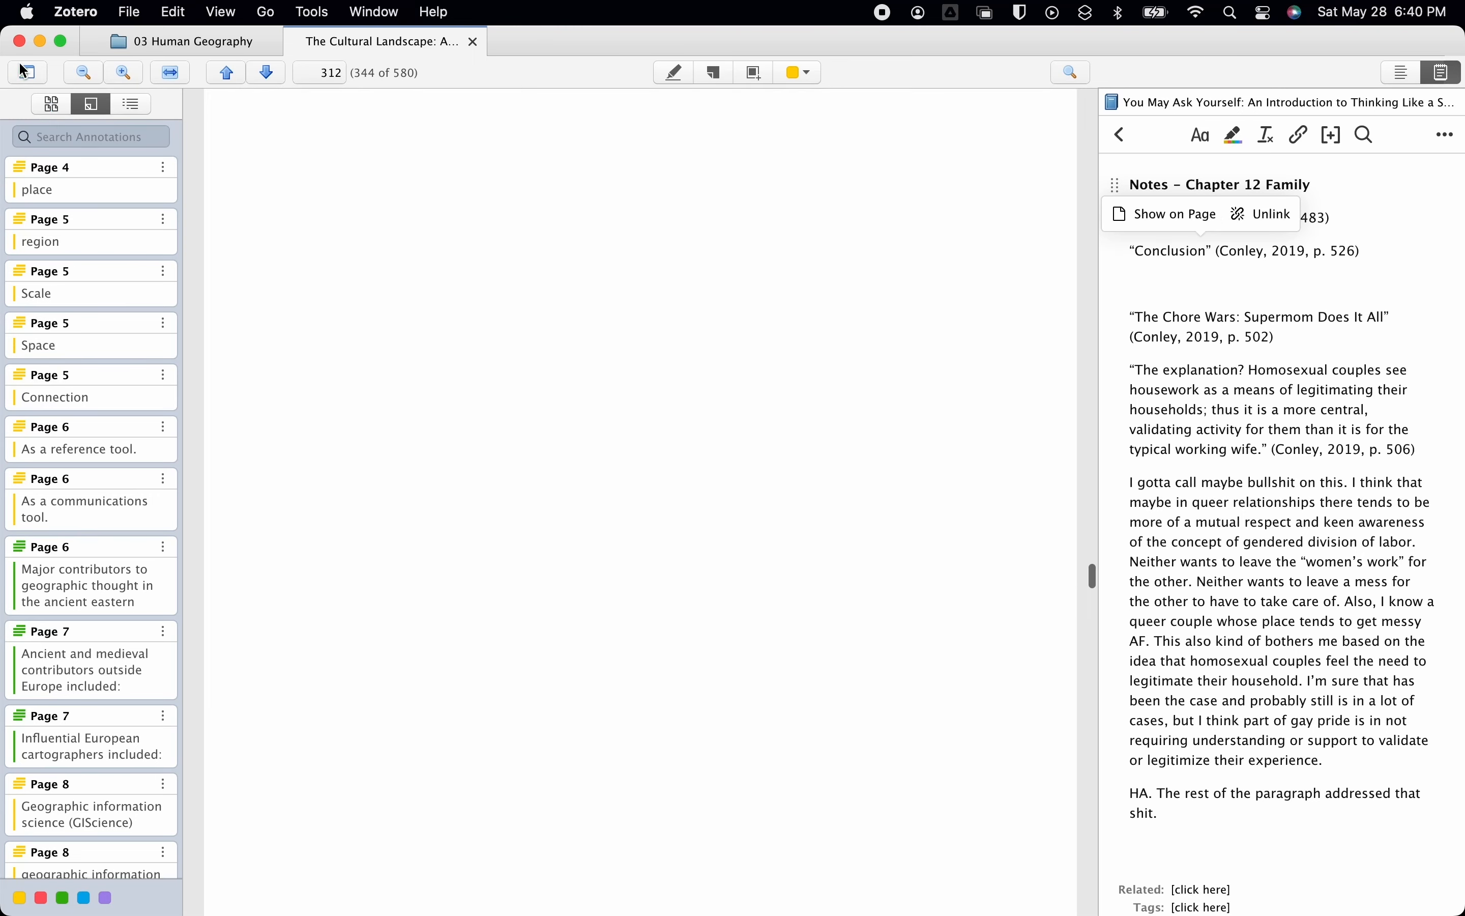
# Step: Hide the PDF's annotation list and browse the textbook's item notes, viewing "Notes GEO Research" and returning to the notes list
pyautogui.click(26, 76)
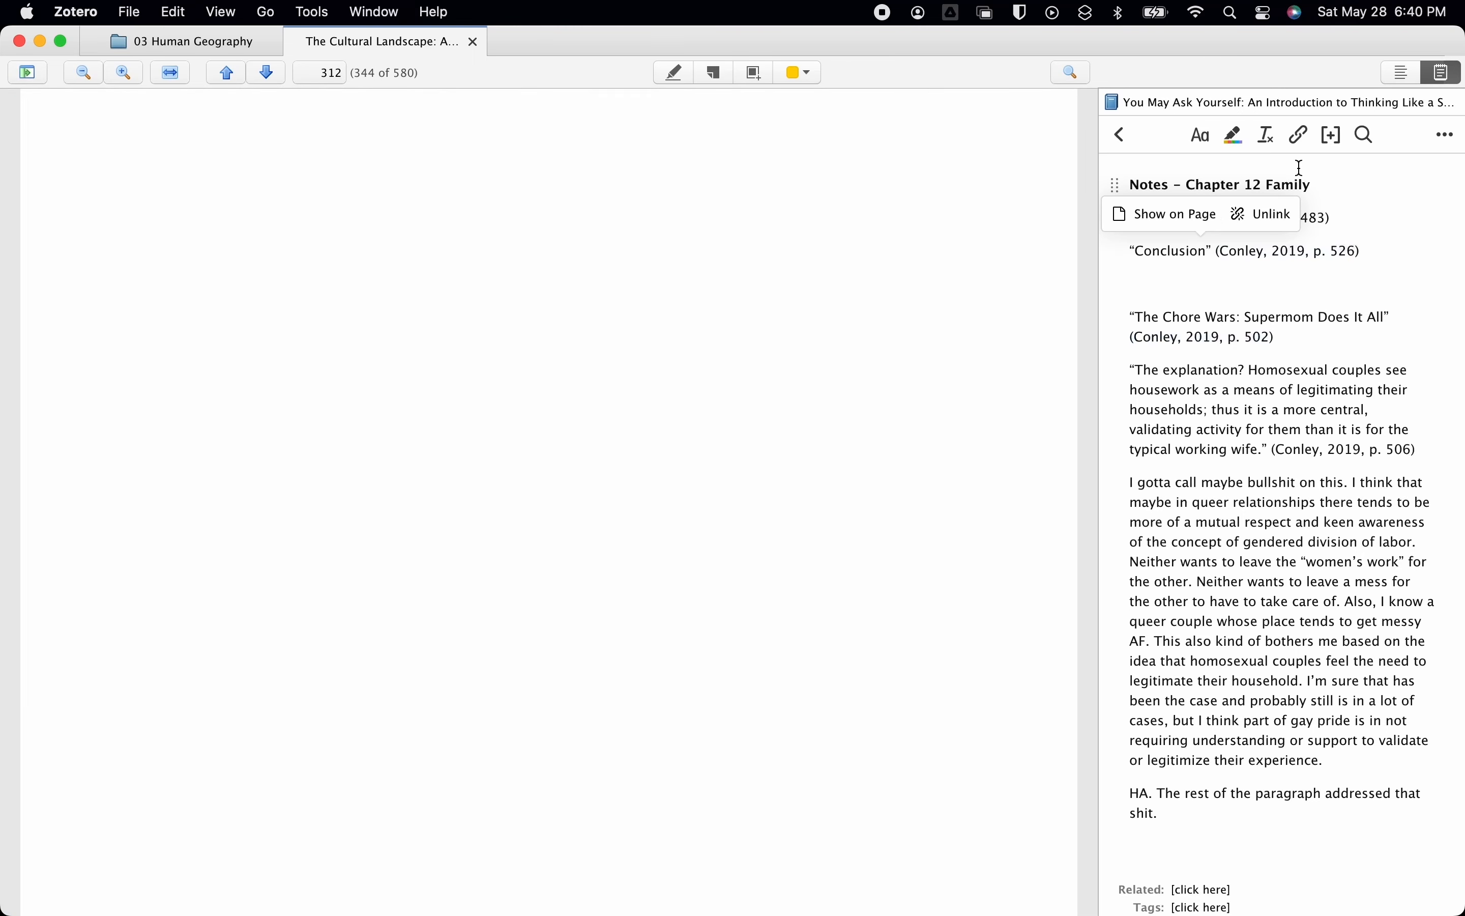
pyautogui.click(1120, 135)
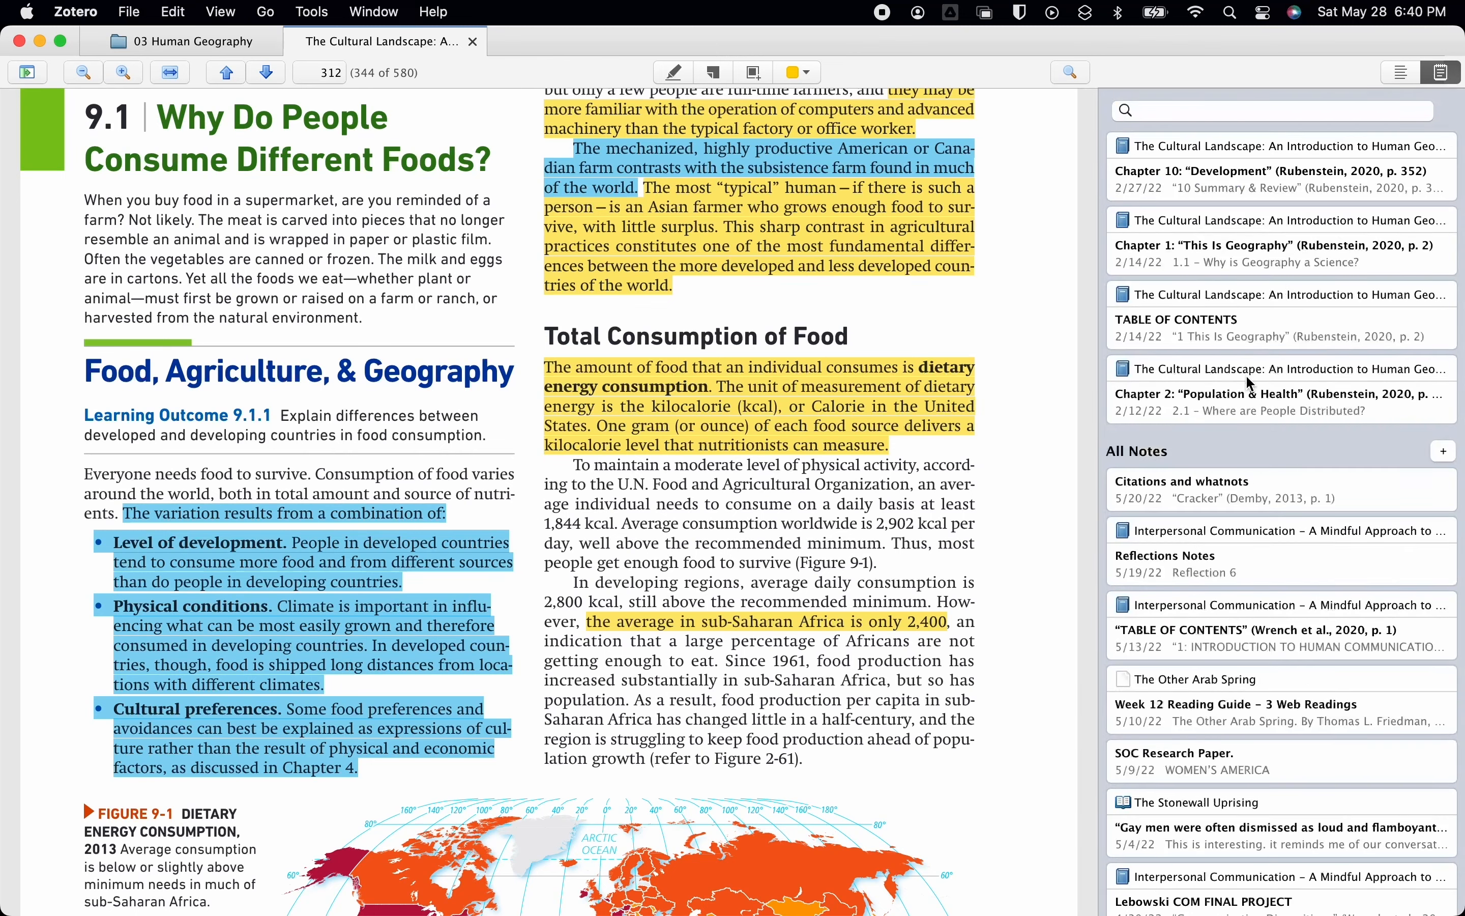
pyautogui.scroll(-2, 1246, 373)
pyautogui.scroll(10, 1246, 371)
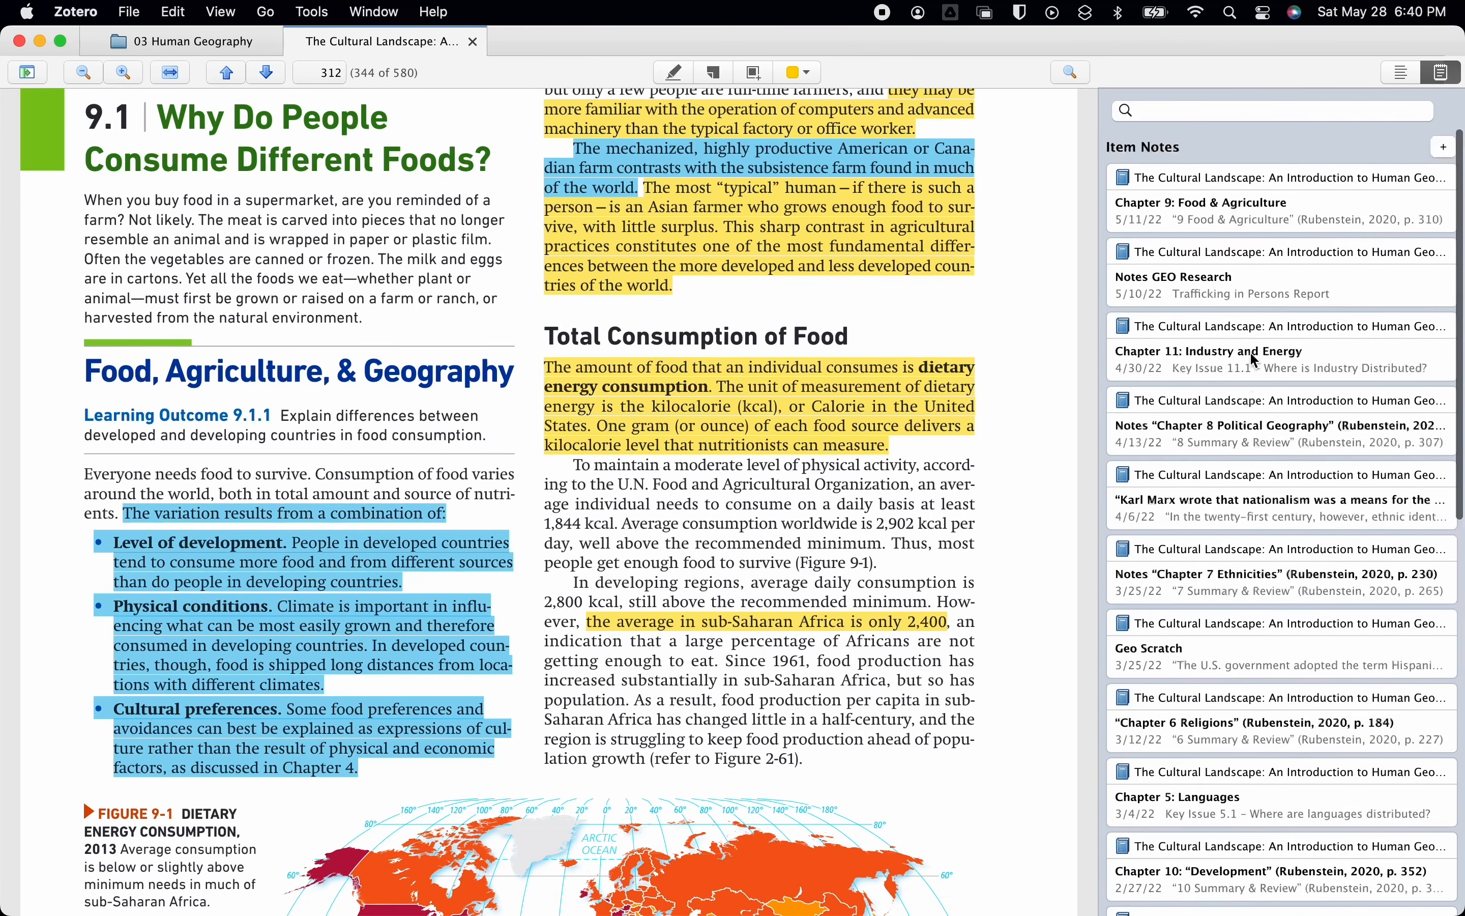
pyautogui.click(1249, 290)
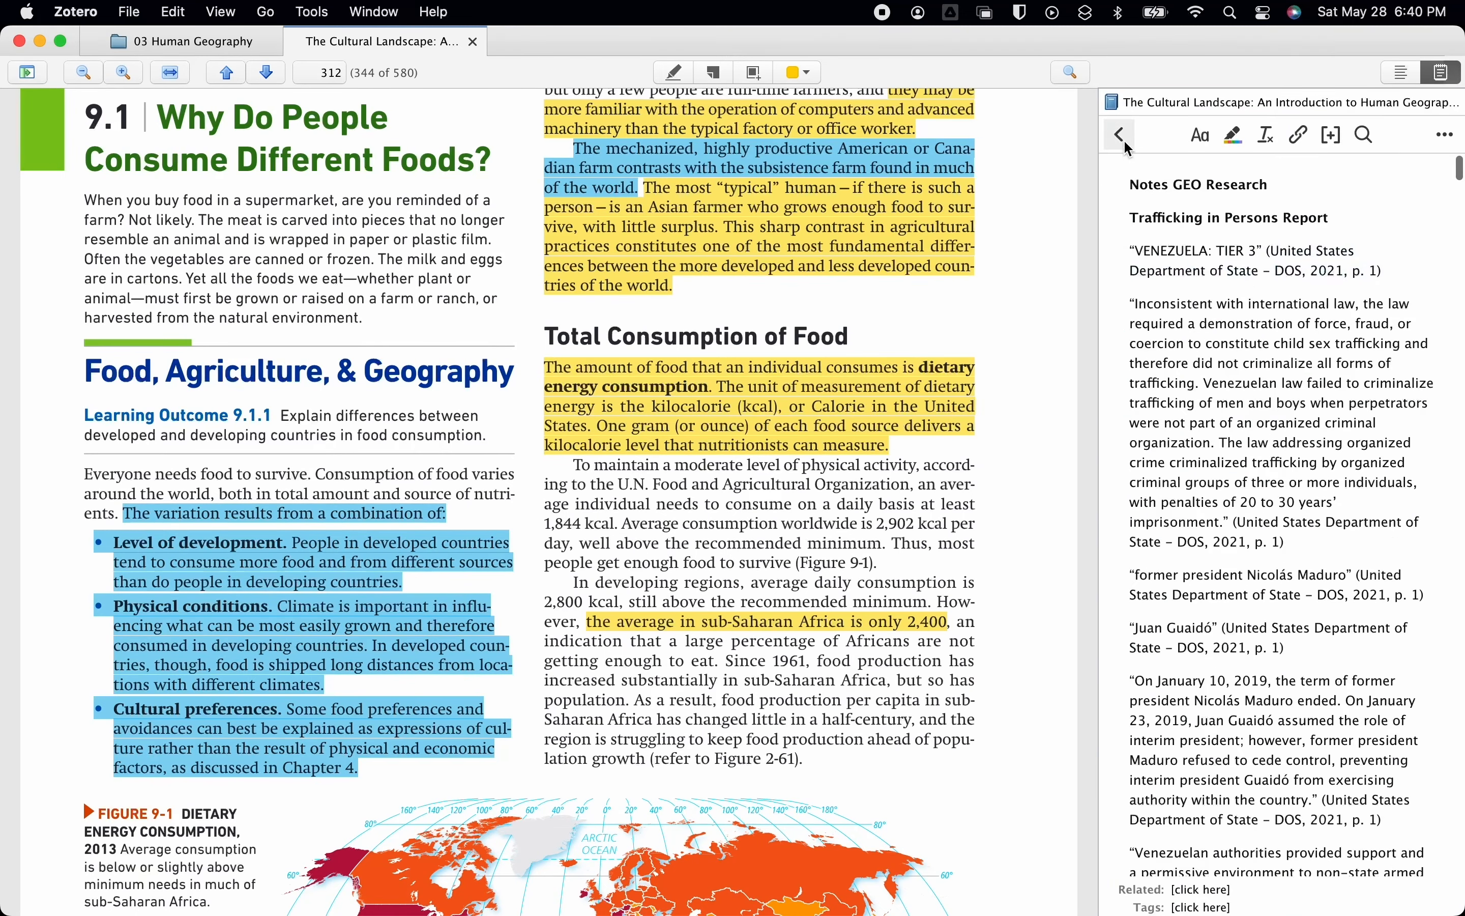
pyautogui.click(1123, 139)
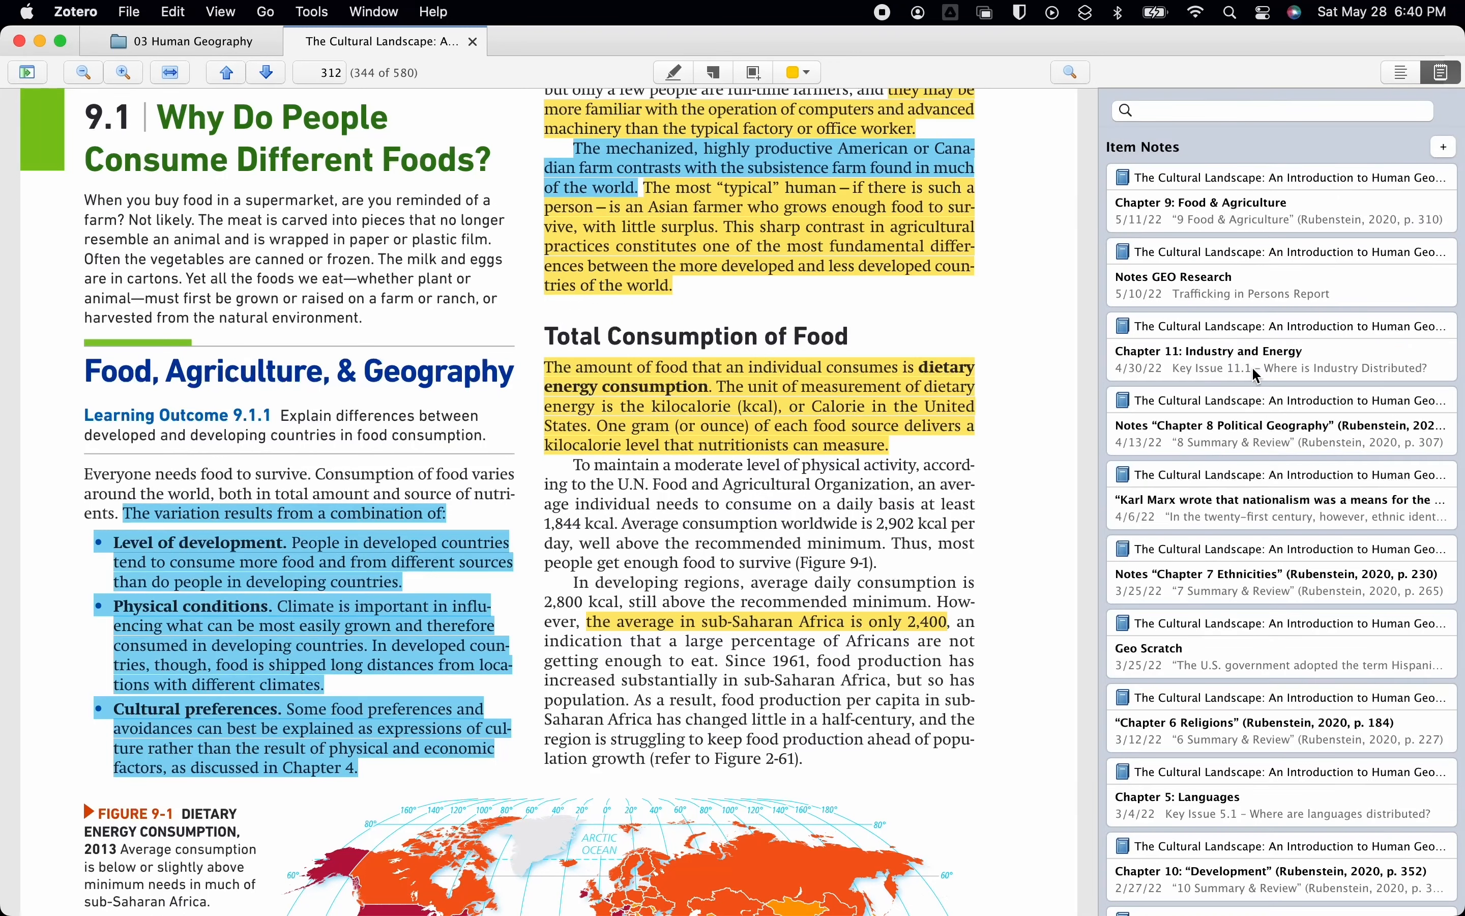
# Step: Open the Karl Marx nationalism note, show its first quotation on the PDF page, and return to the notes list
pyautogui.click(1244, 481)
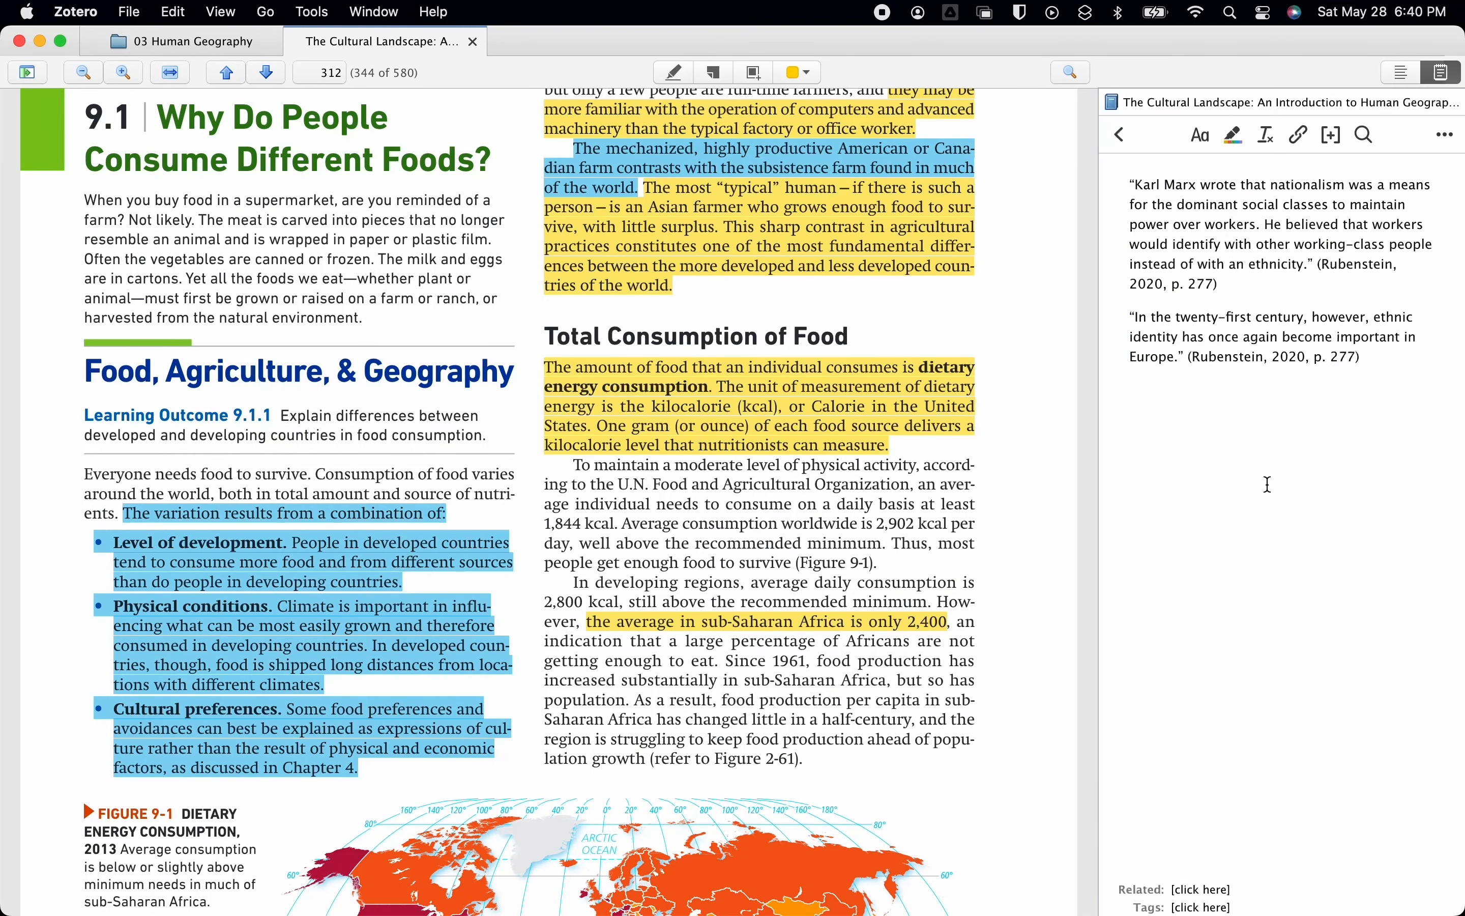
pyautogui.click(1211, 283)
pyautogui.click(1244, 301)
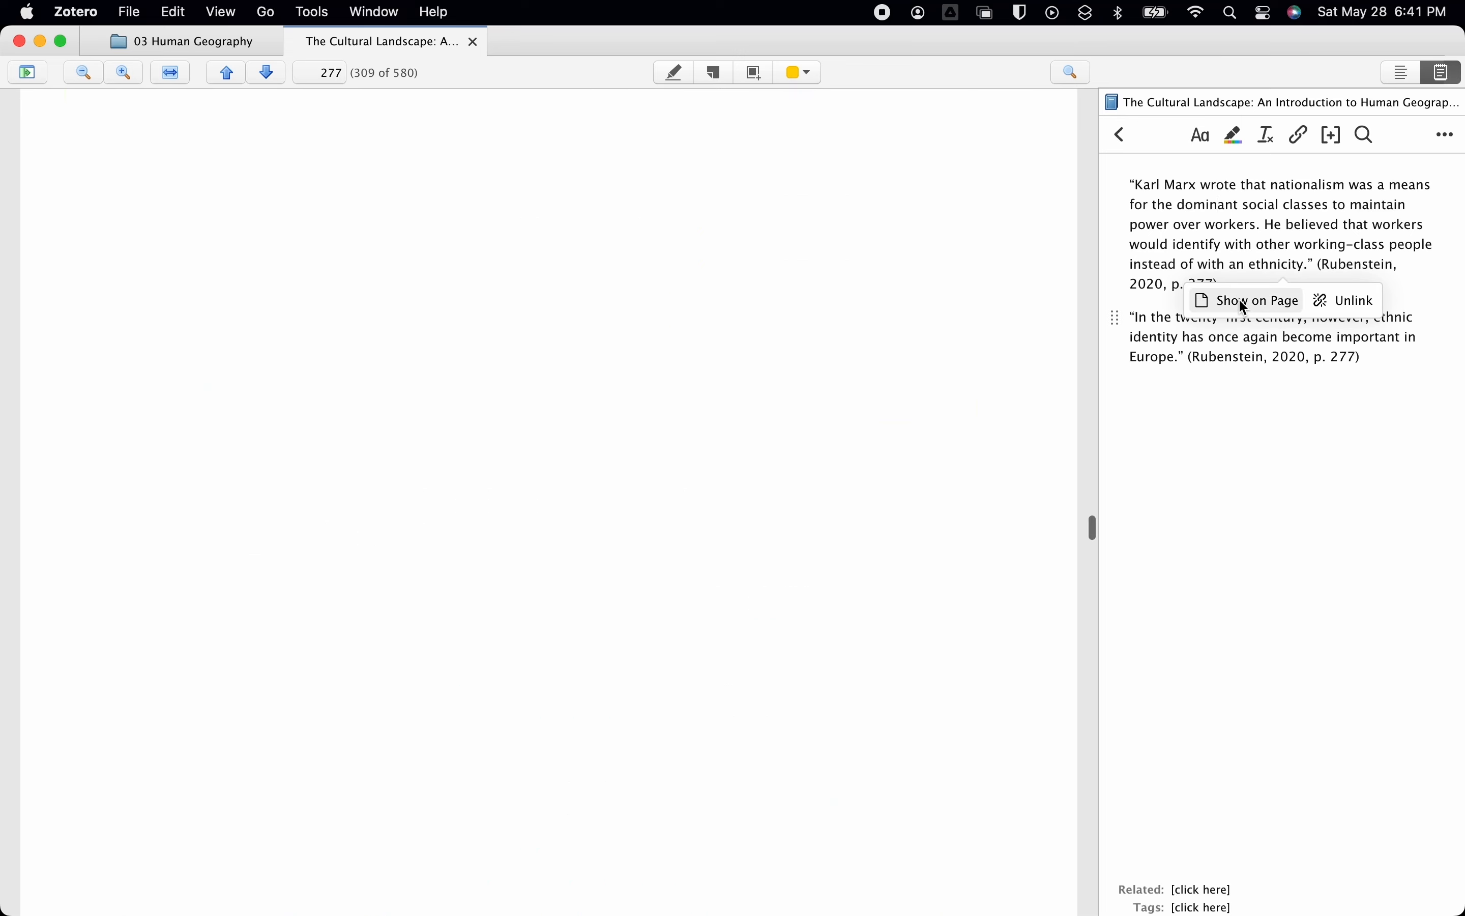
pyautogui.click(1121, 134)
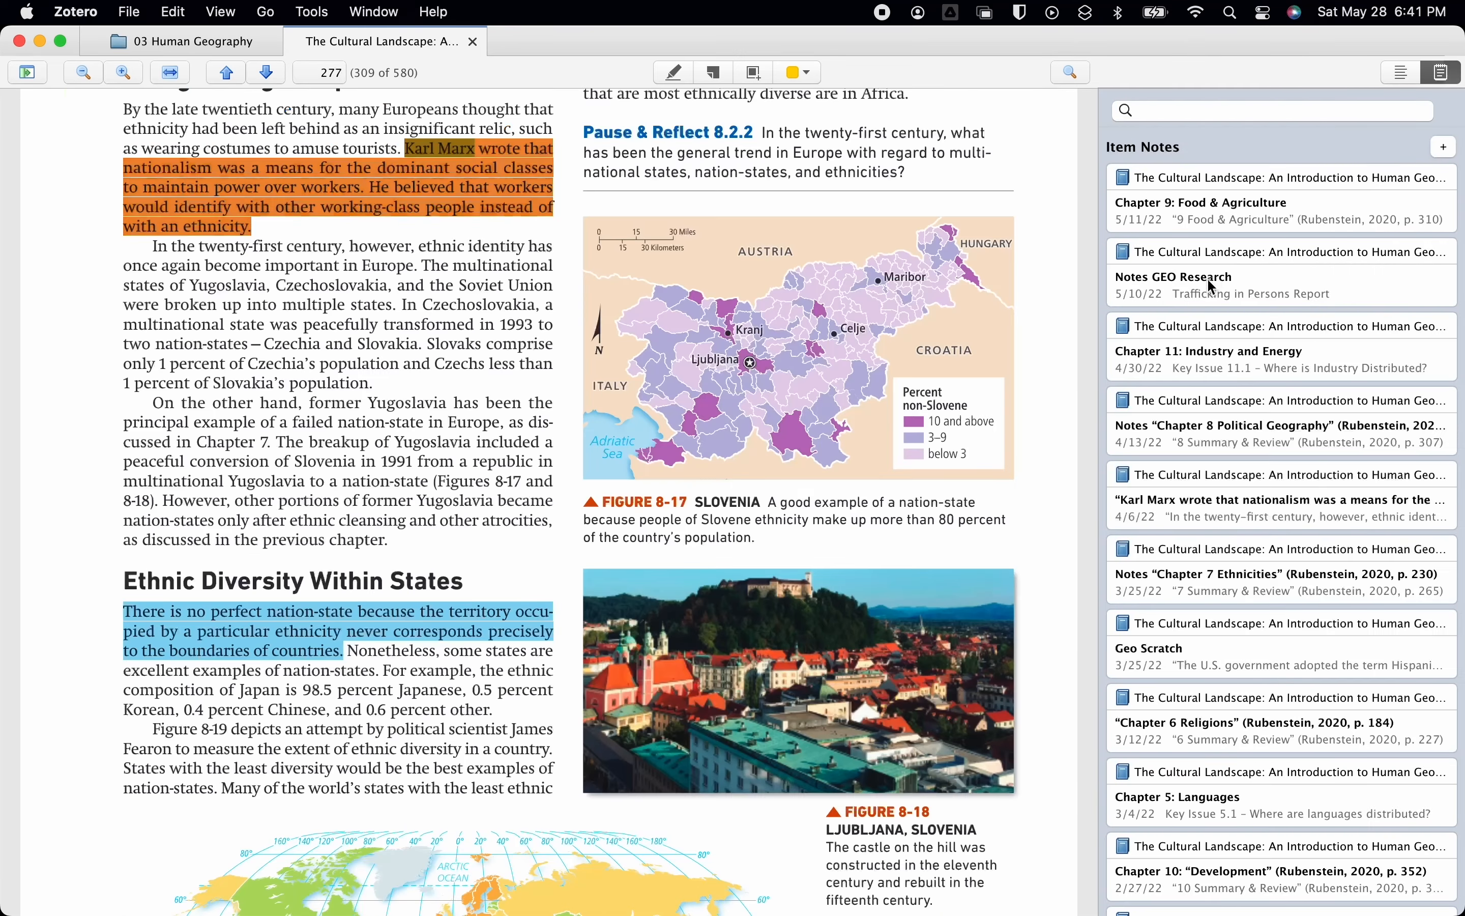
# Step: Open the "Chapter 6 Religions" note, use the universalizing religions quotation's page link, and look through the study-guide answers
pyautogui.scroll(-5, 1212, 287)
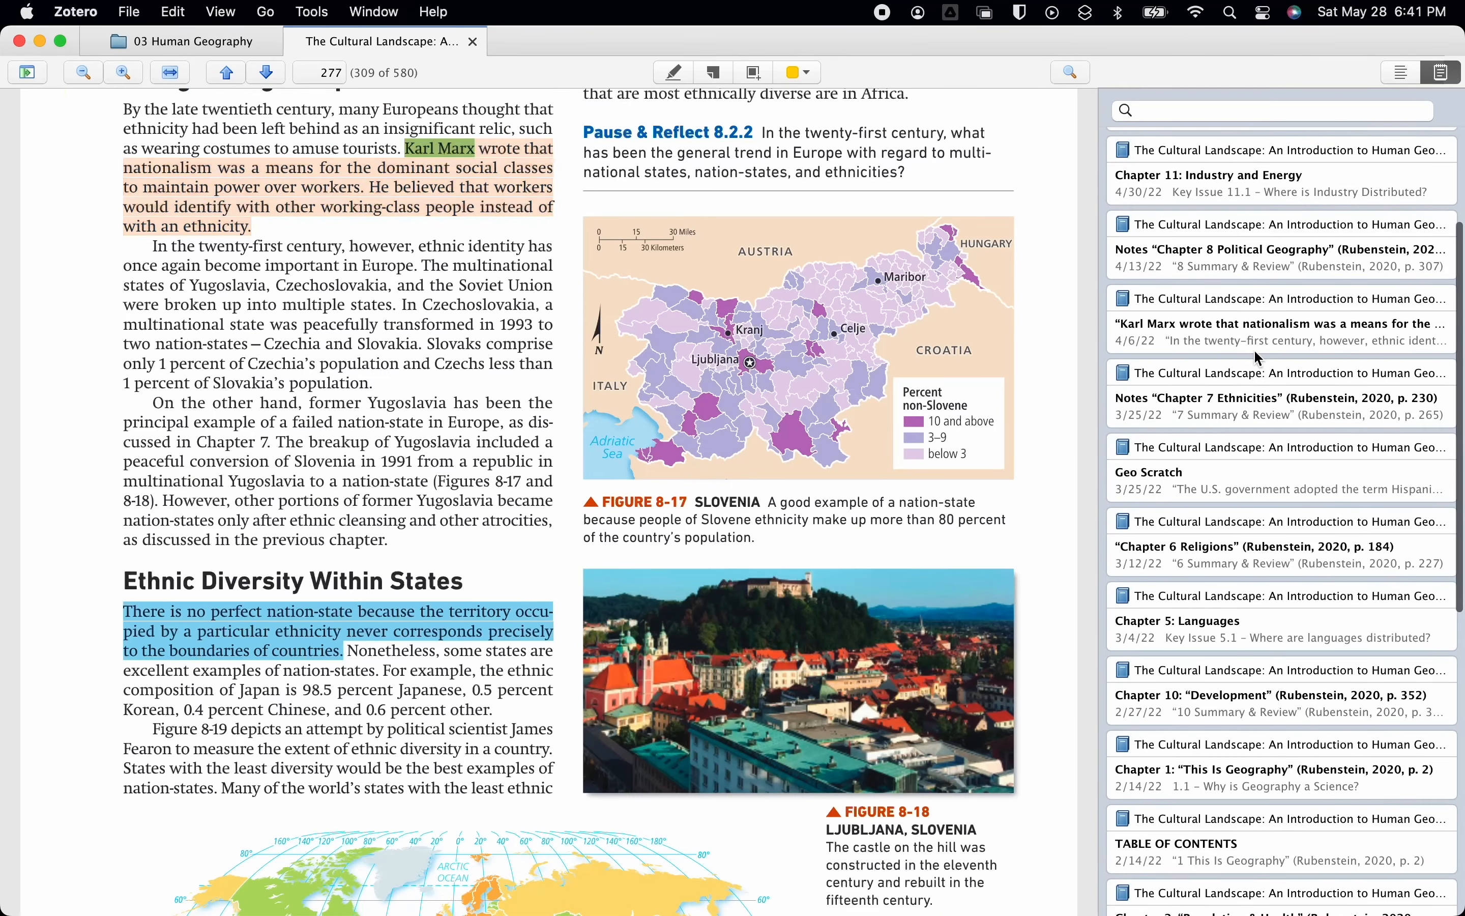
pyautogui.click(1195, 562)
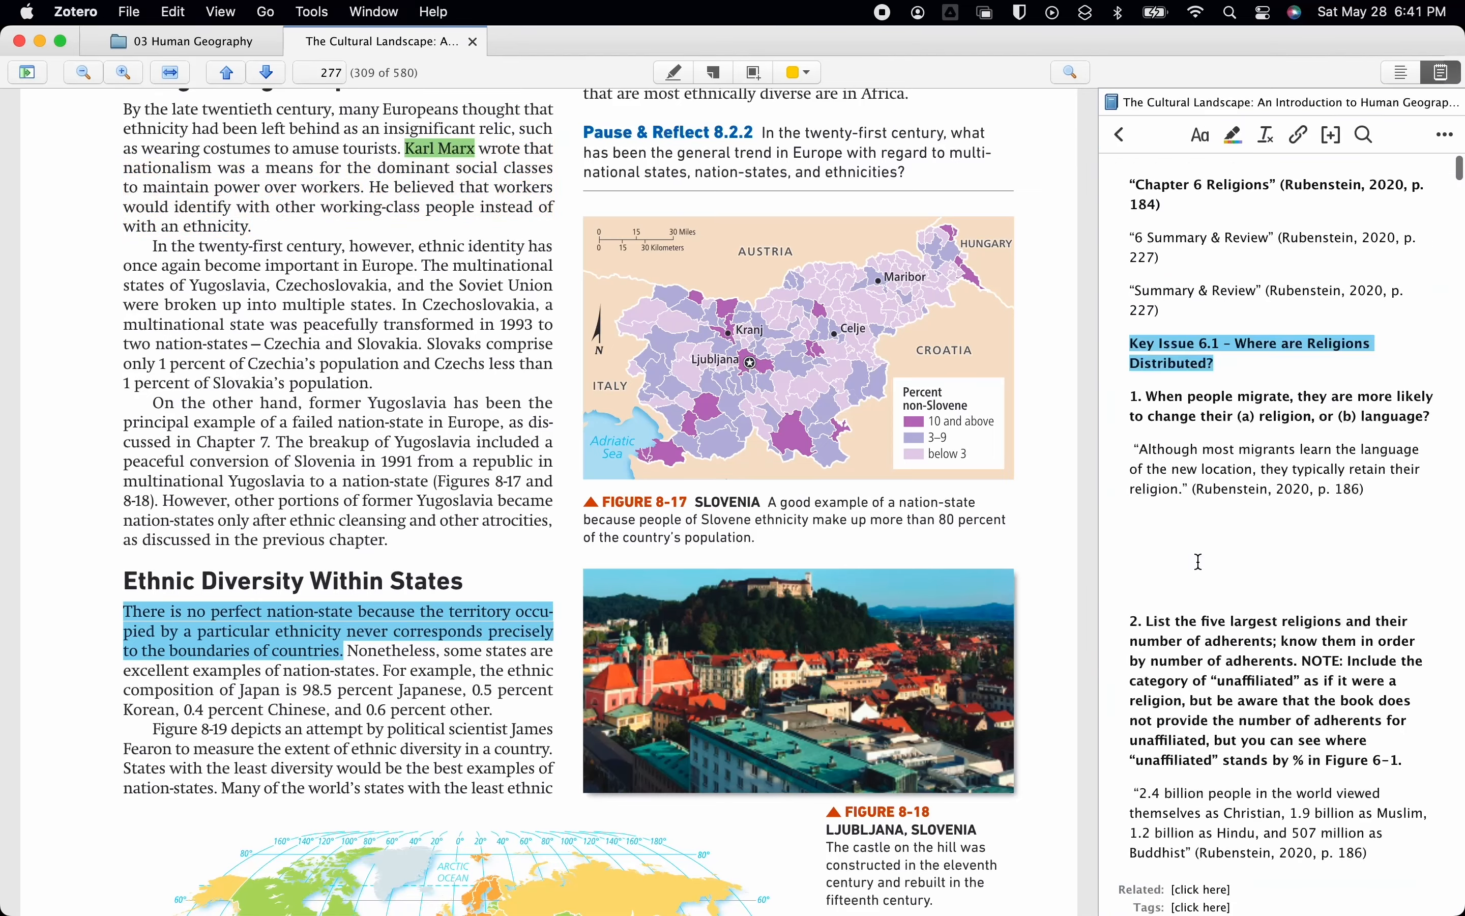
pyautogui.scroll(-10, 1202, 528)
pyautogui.click(1218, 501)
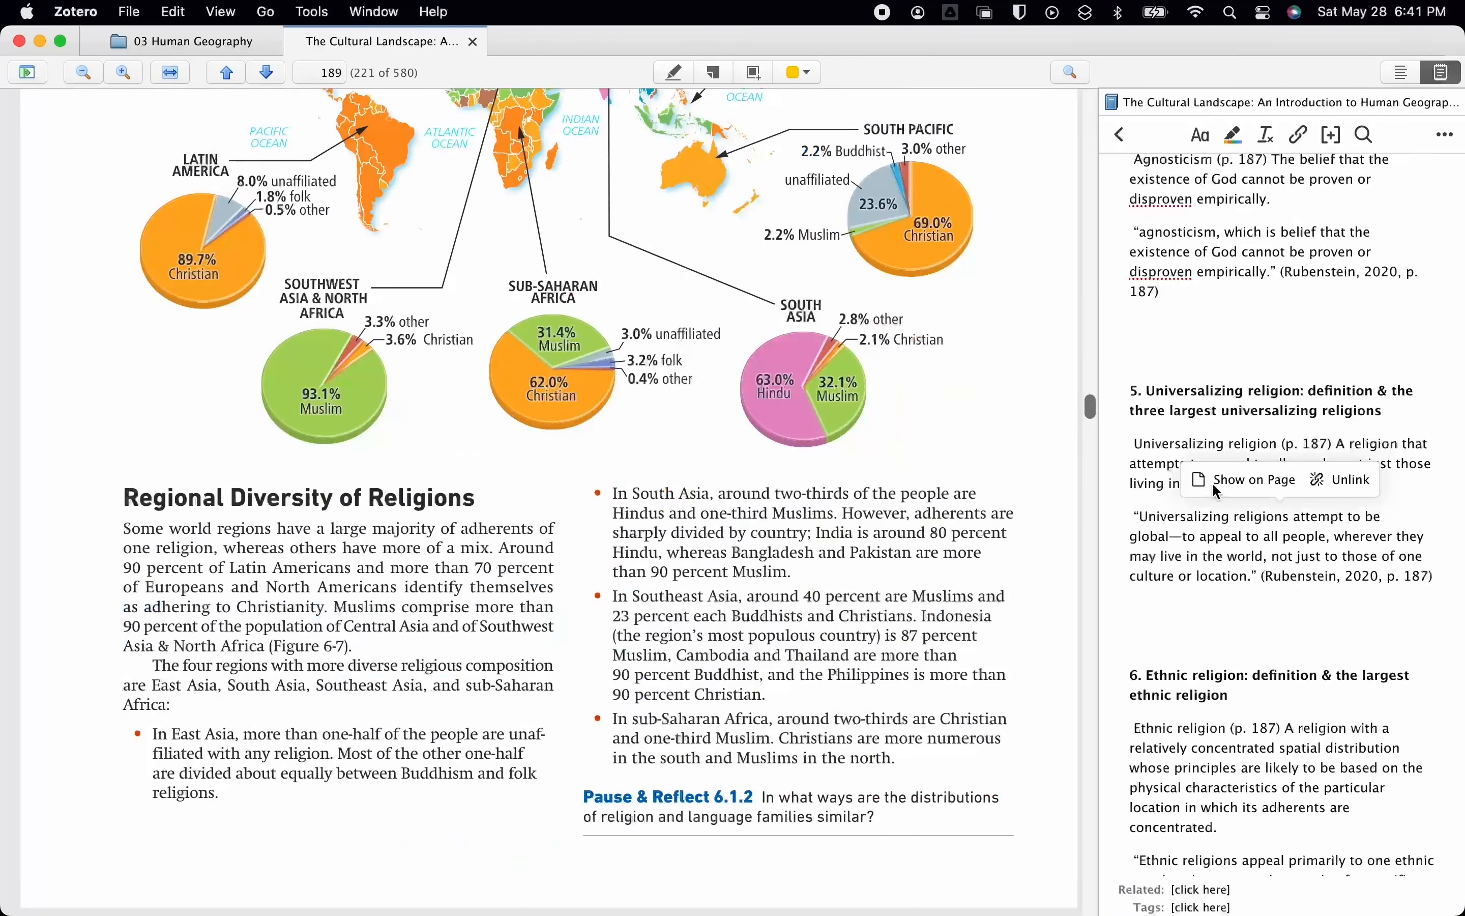
pyautogui.scroll(-20, 1217, 501)
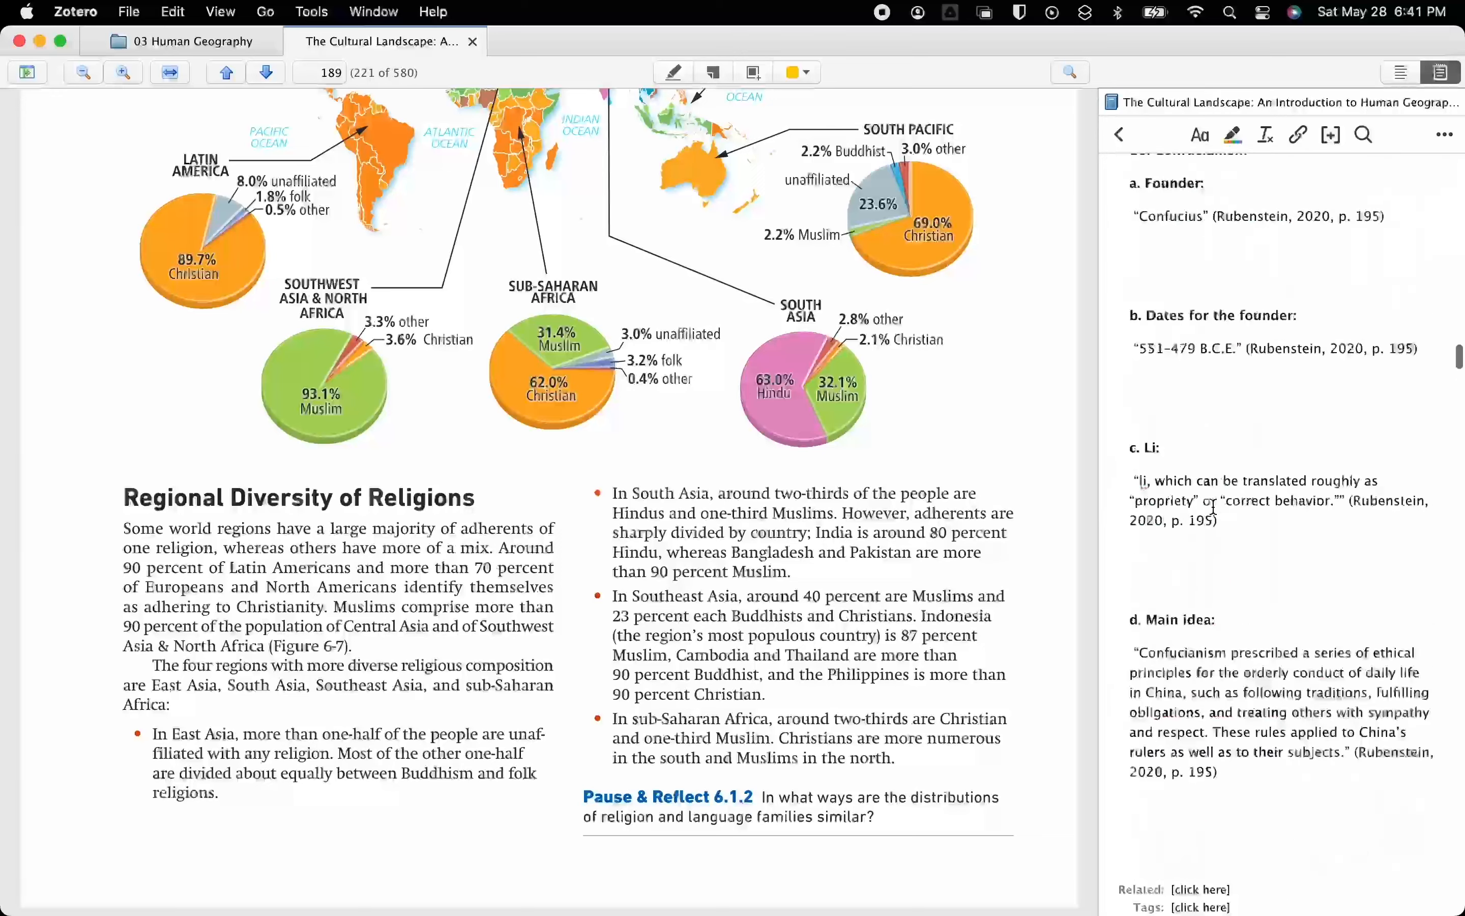
pyautogui.scroll(15, 1213, 506)
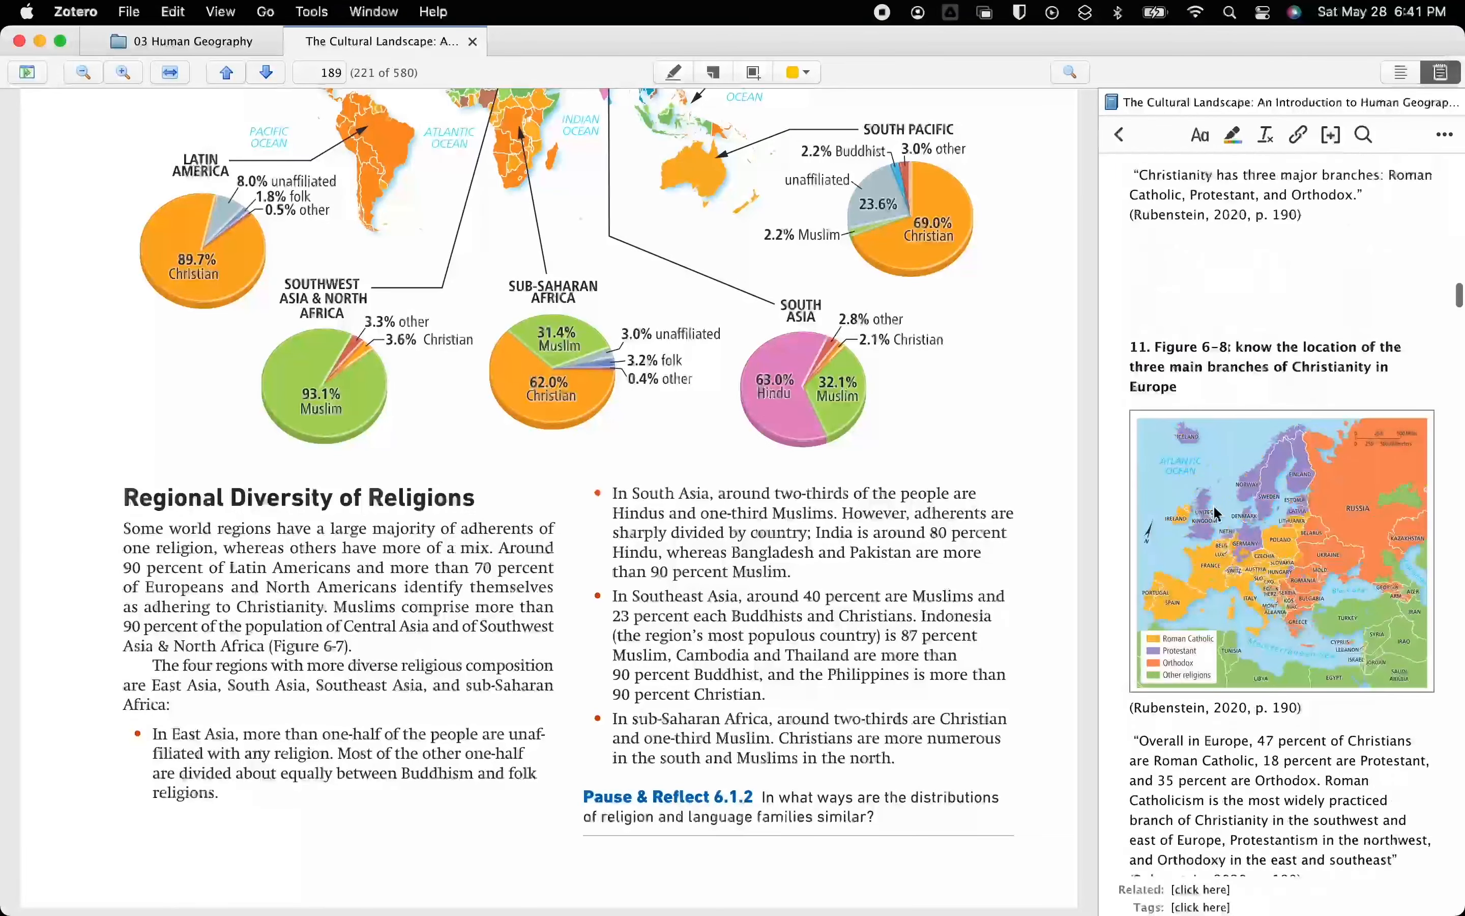
# Step: Show the note's Figure 6-8 map of Christian branches in Europe on its PDF page, and return to the notes list
pyautogui.click(1237, 479)
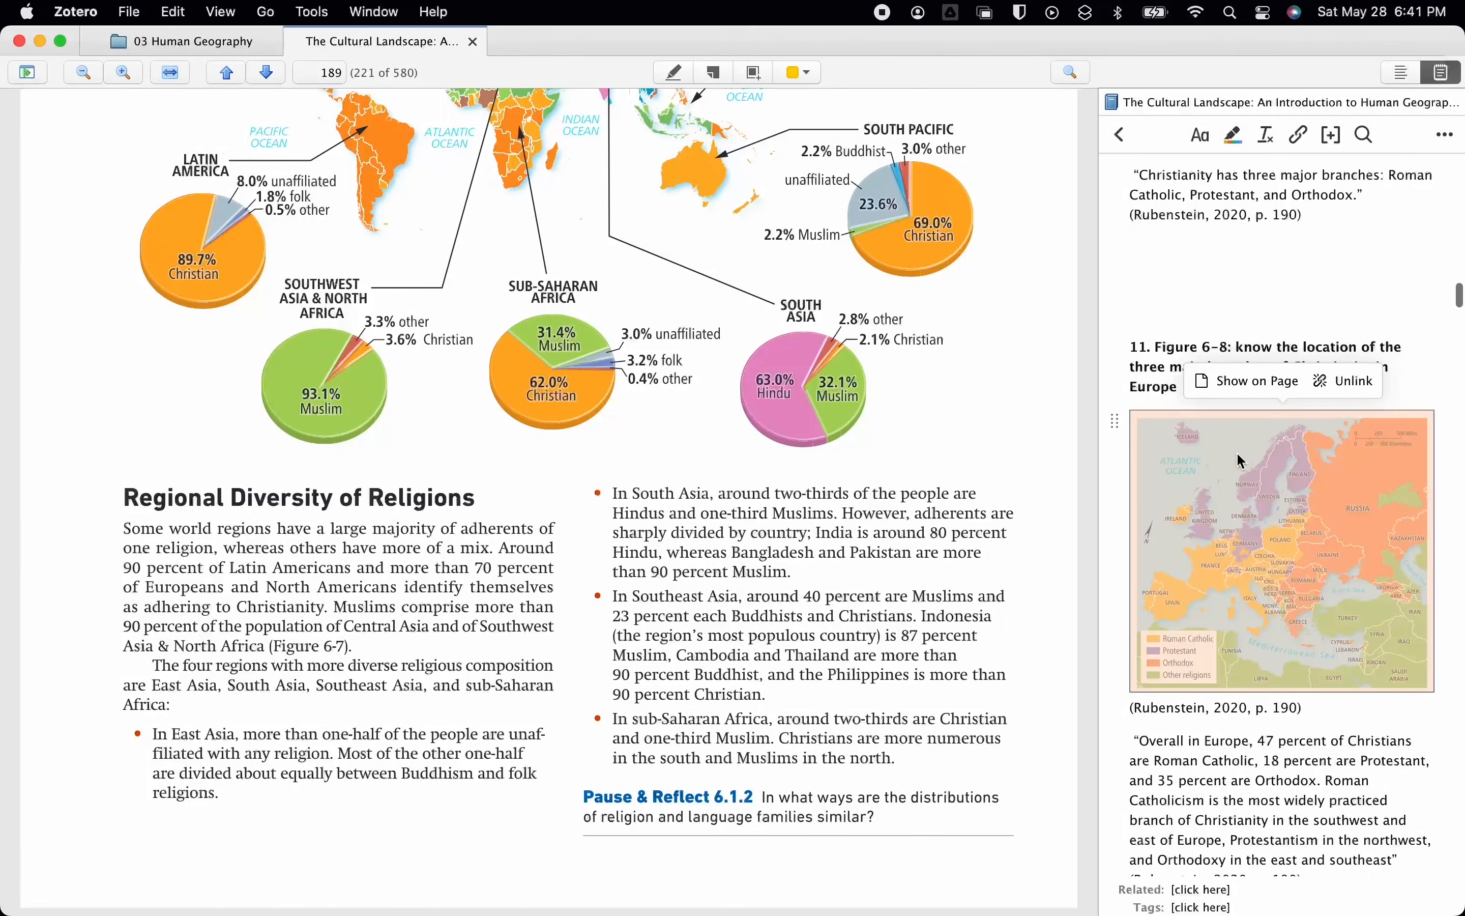
pyautogui.click(1230, 393)
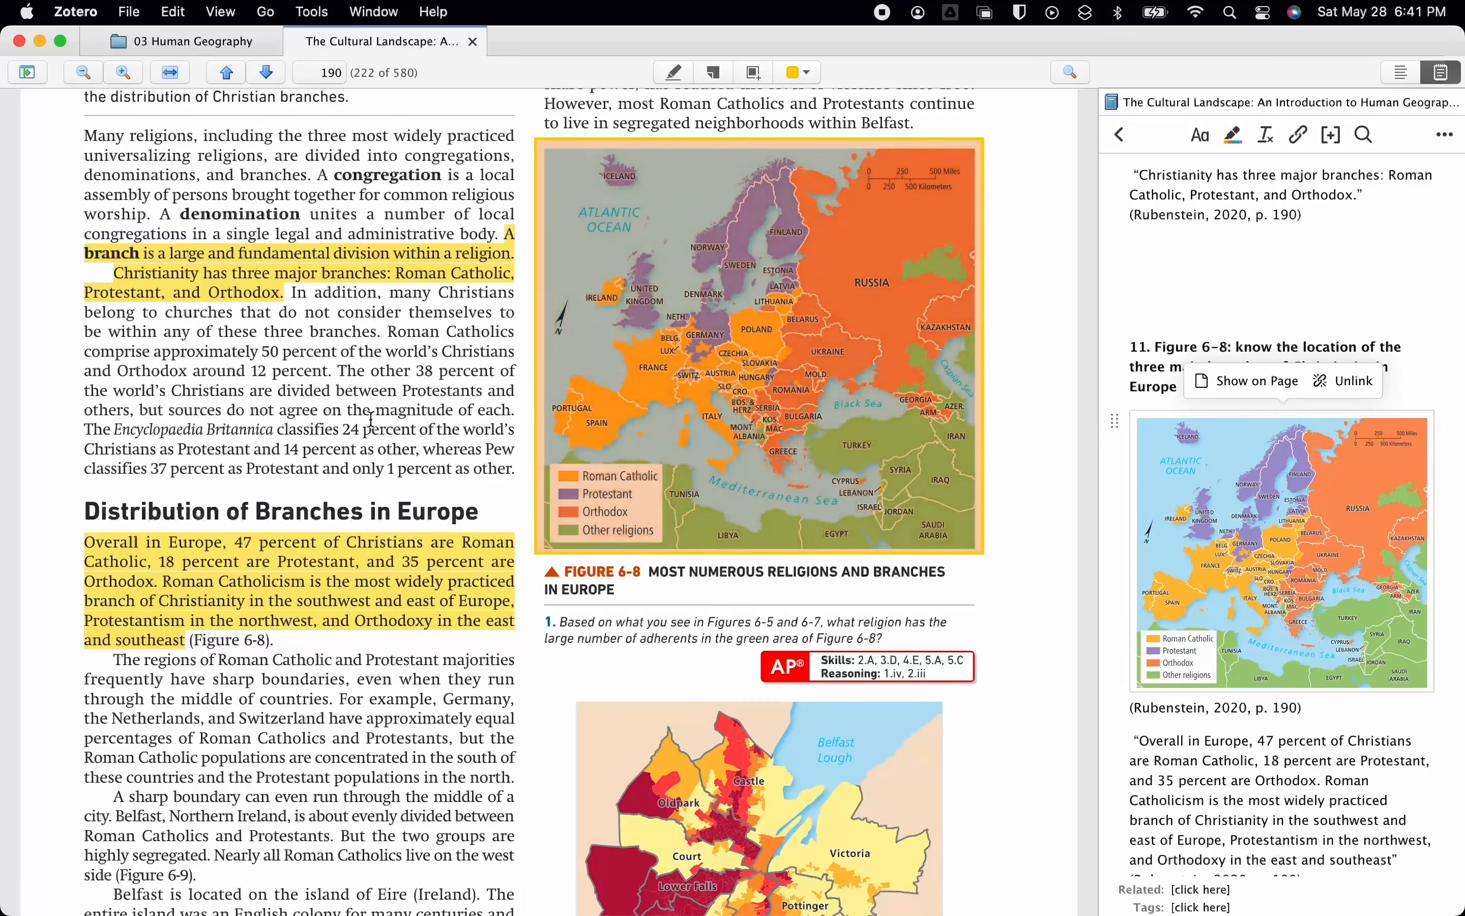
pyautogui.click(1120, 134)
# Step: Reopen the "Notes GEO Research" note and show its "Juan Guaidó" quotation in the 2021 Trafficking in Persons report PDF
pyautogui.scroll(-5, 1276, 473)
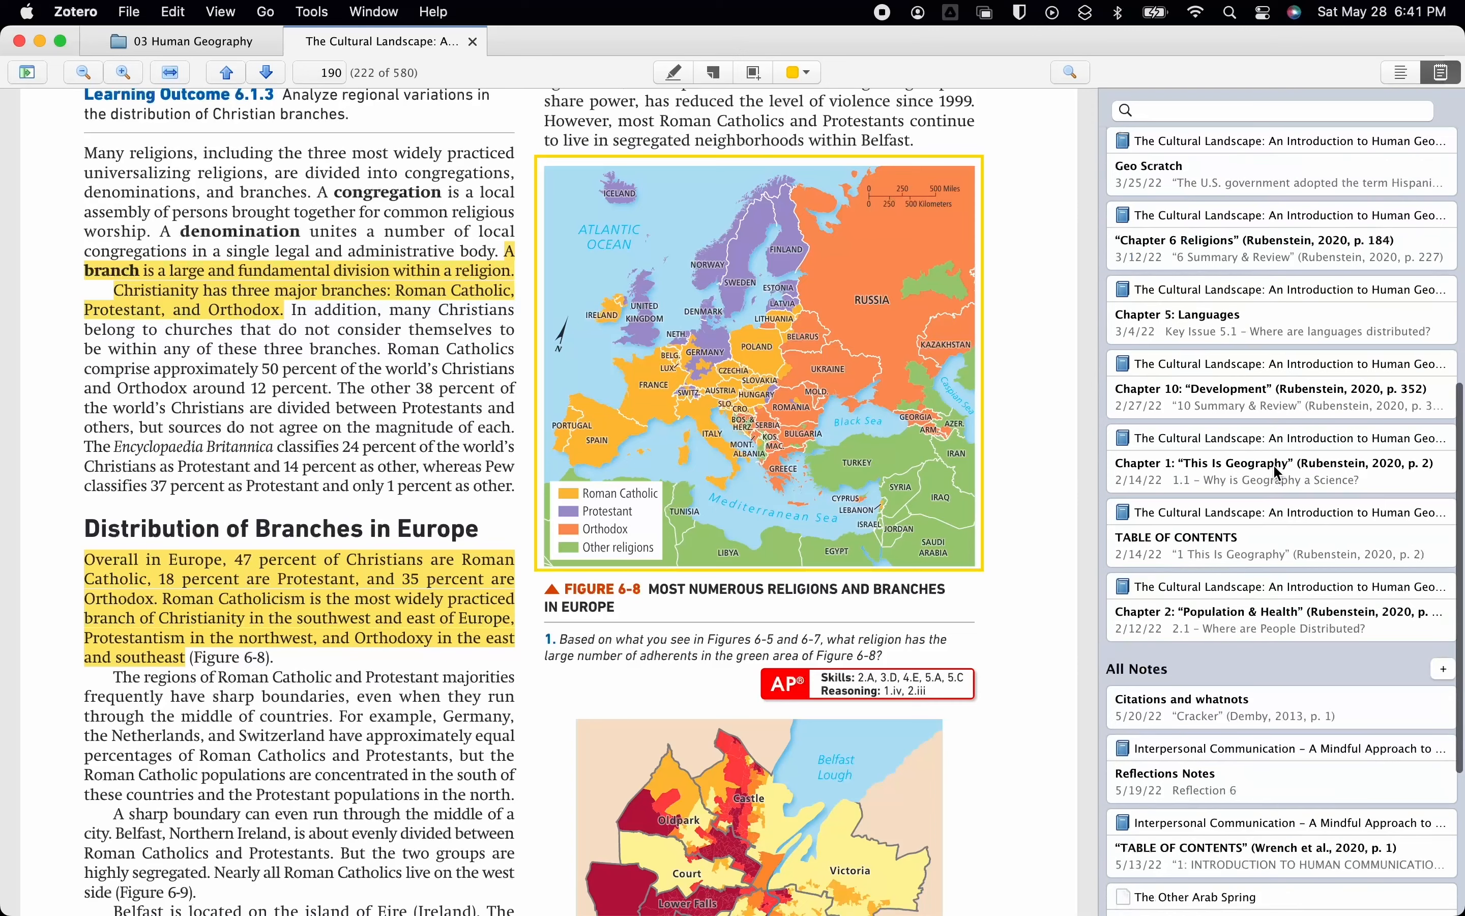
pyautogui.scroll(5, 1277, 472)
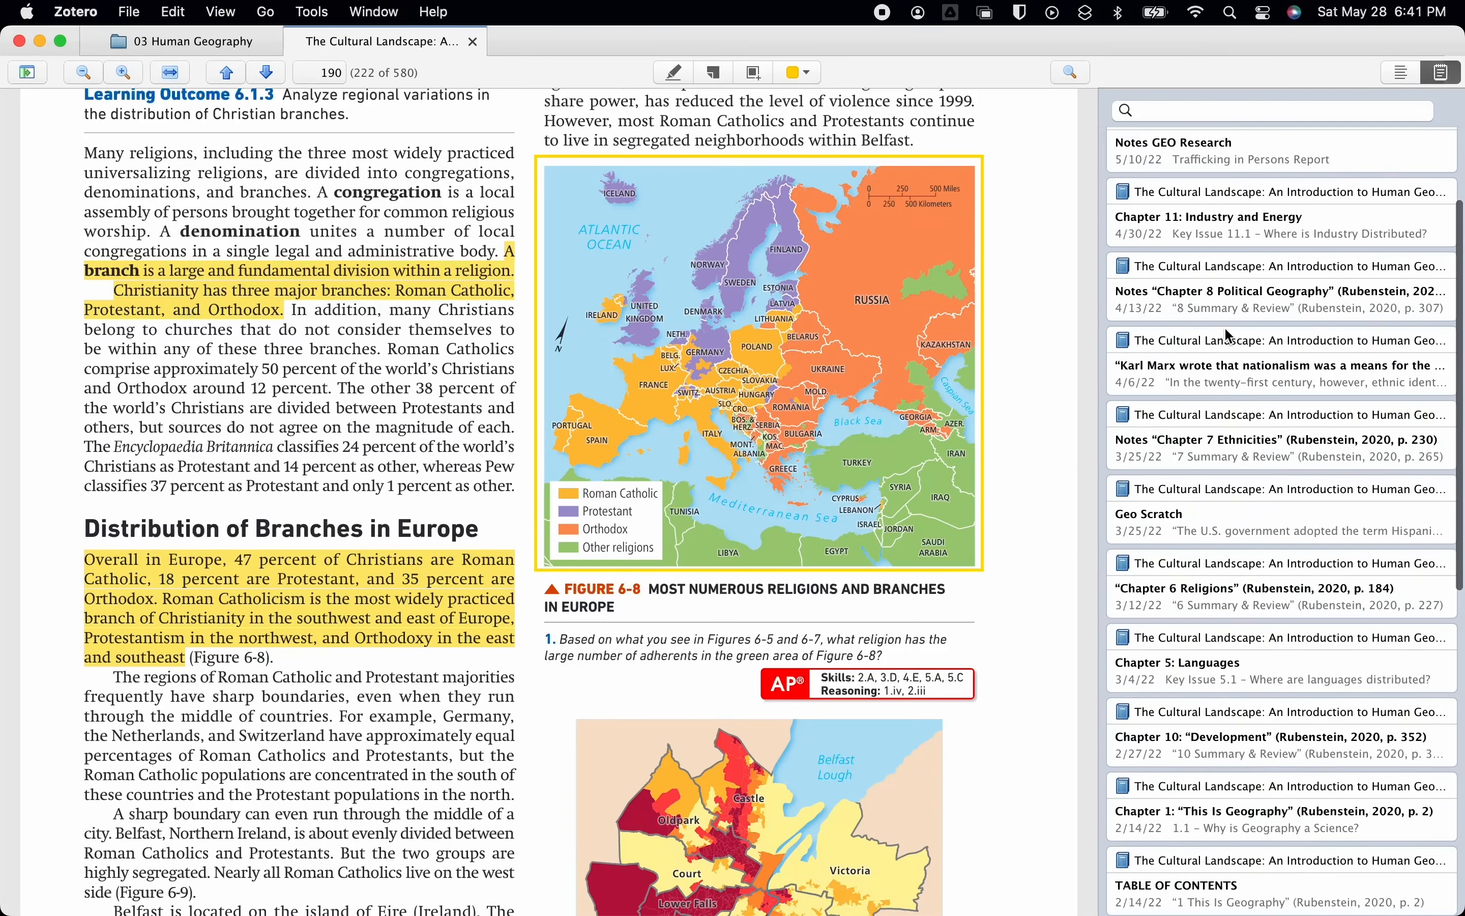
pyautogui.click(1223, 289)
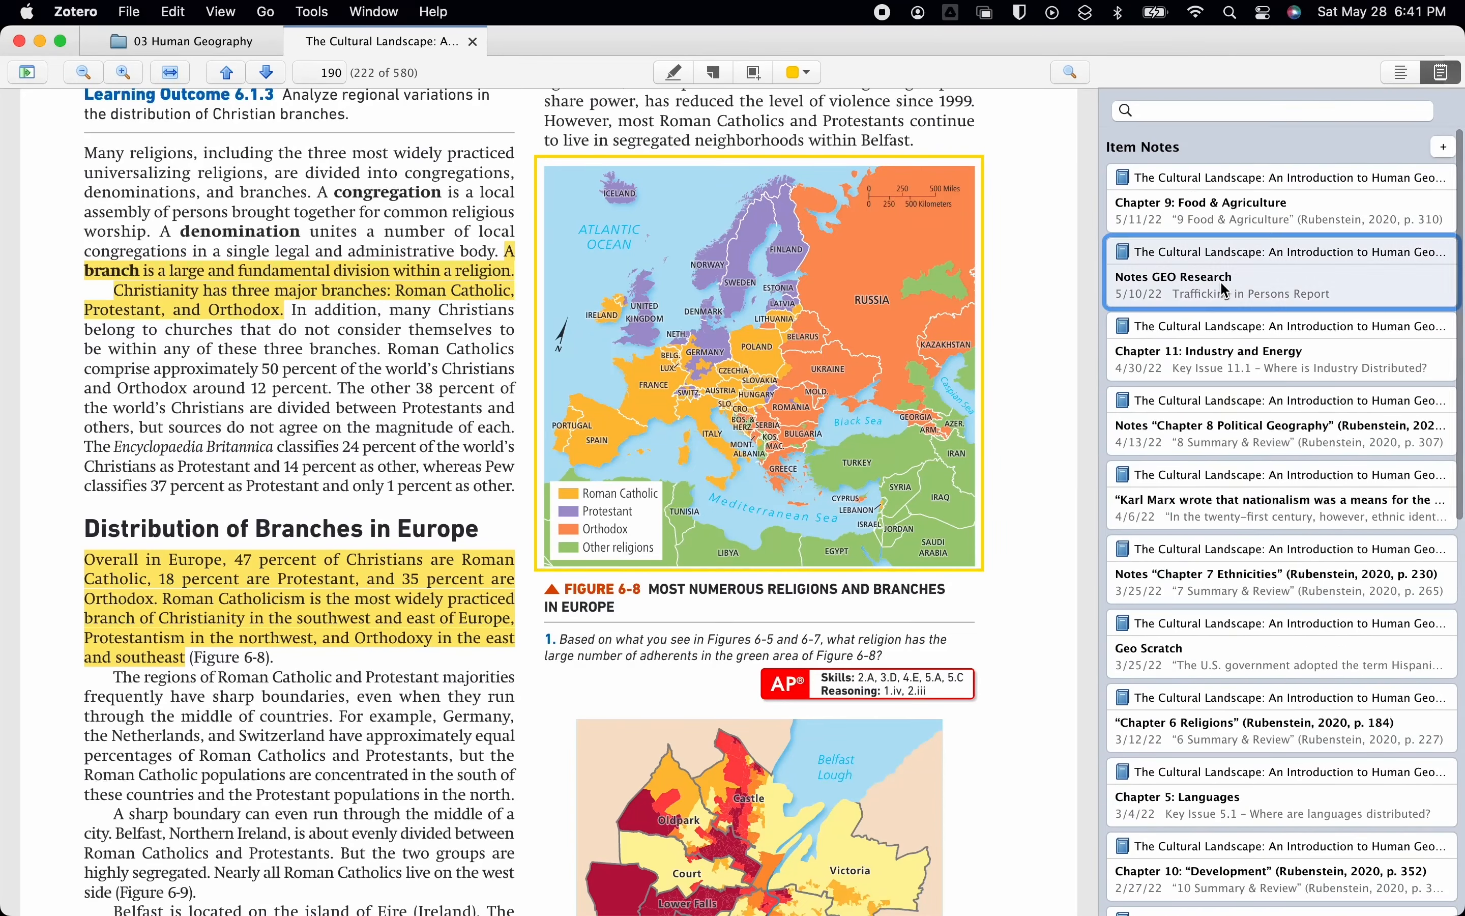
pyautogui.scroll(-5, 1220, 437)
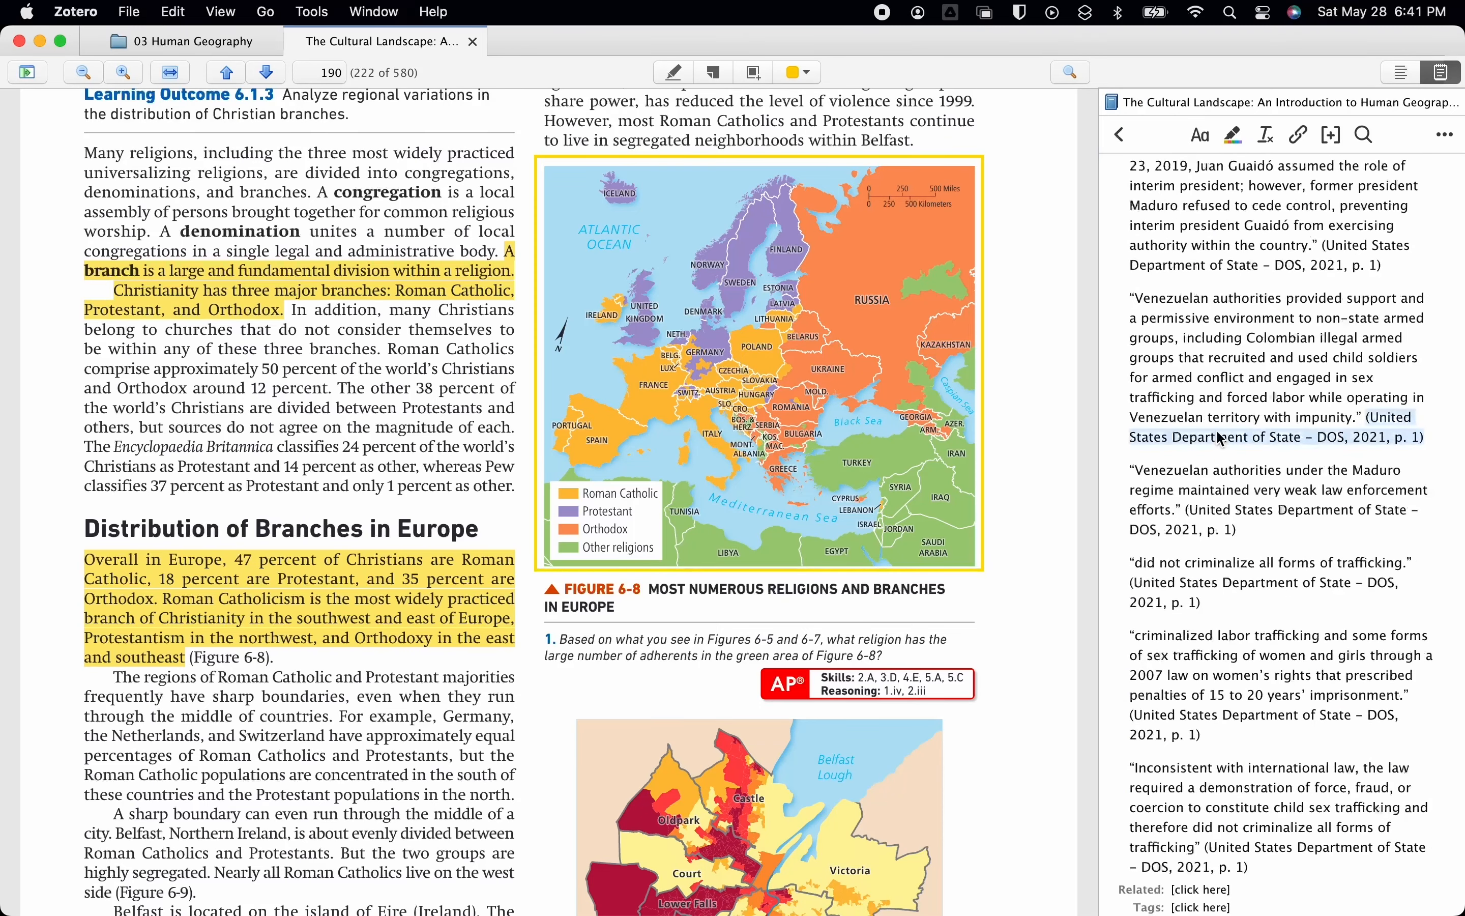
pyautogui.scroll(4, 1219, 437)
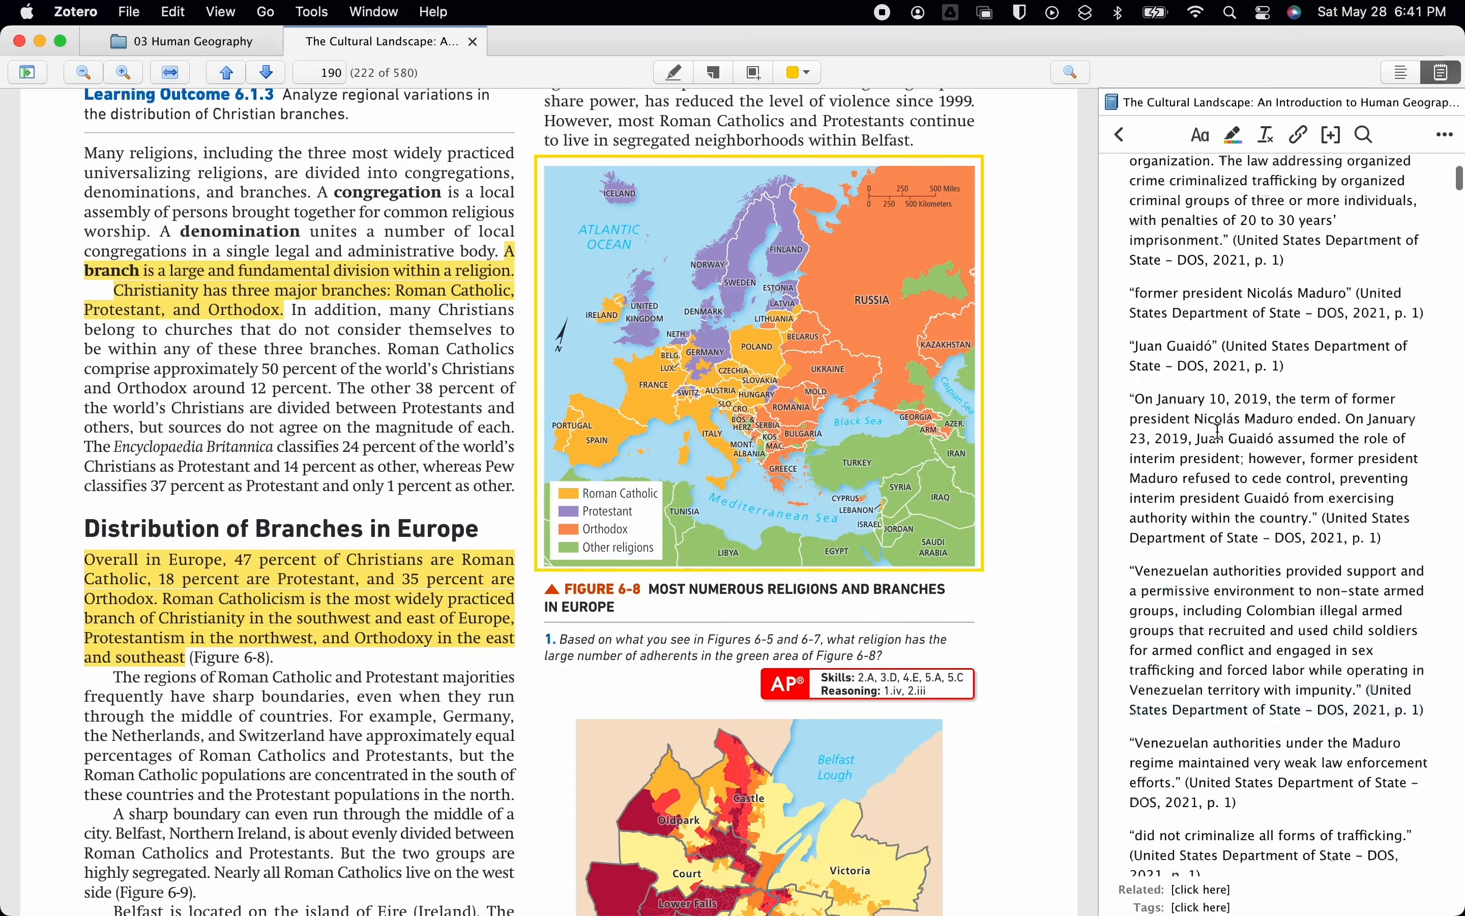
pyautogui.click(1174, 349)
pyautogui.click(1175, 309)
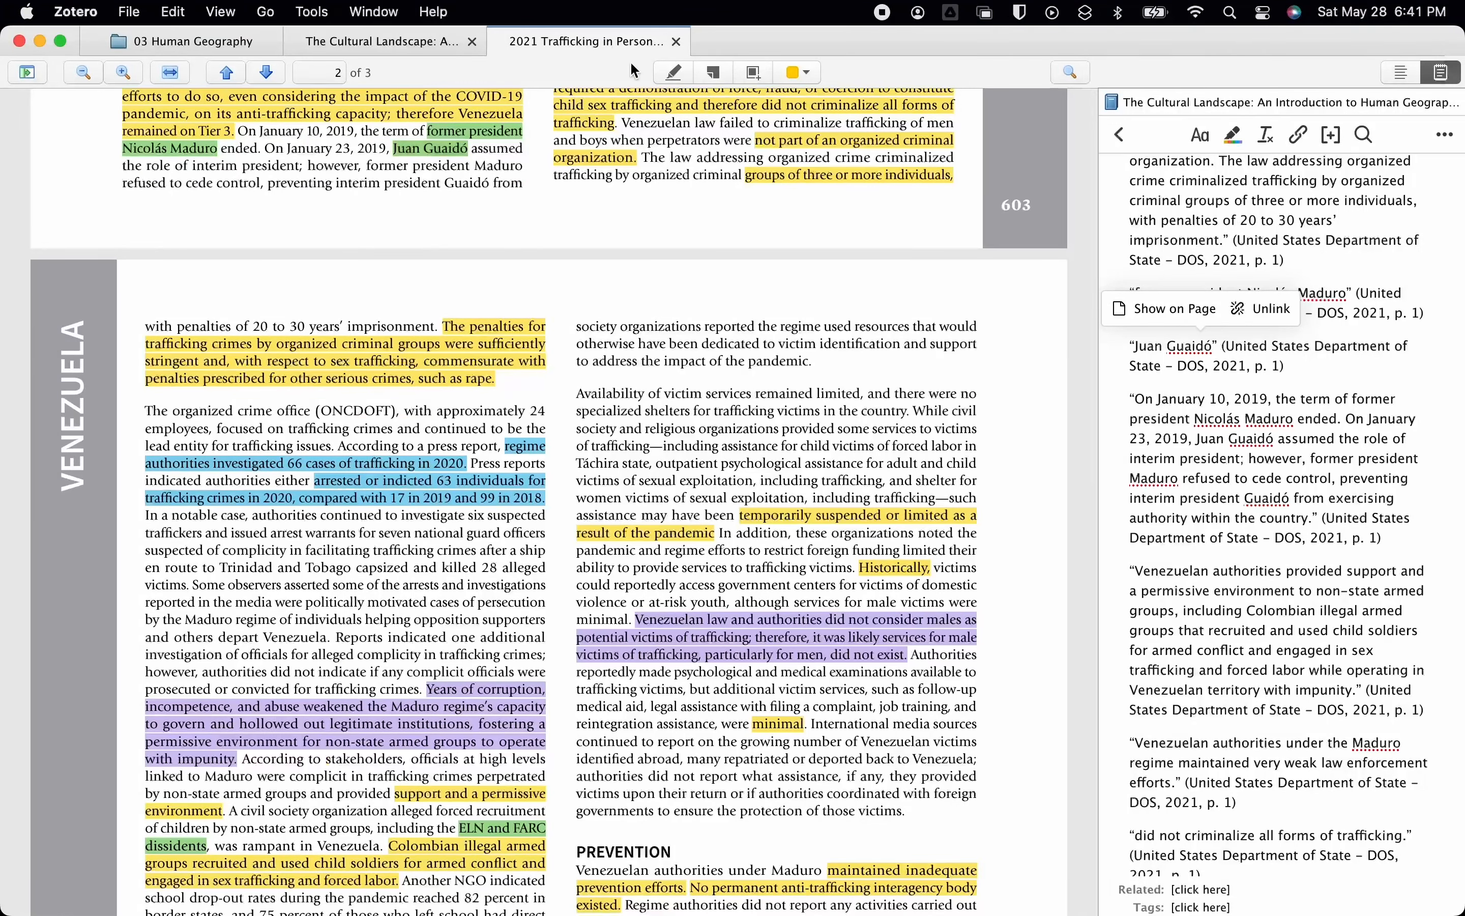
# Step: Show the note's "Hunger in the land of plenty" entry in its source article and look through the article's first page
pyautogui.scroll(-15, 1224, 446)
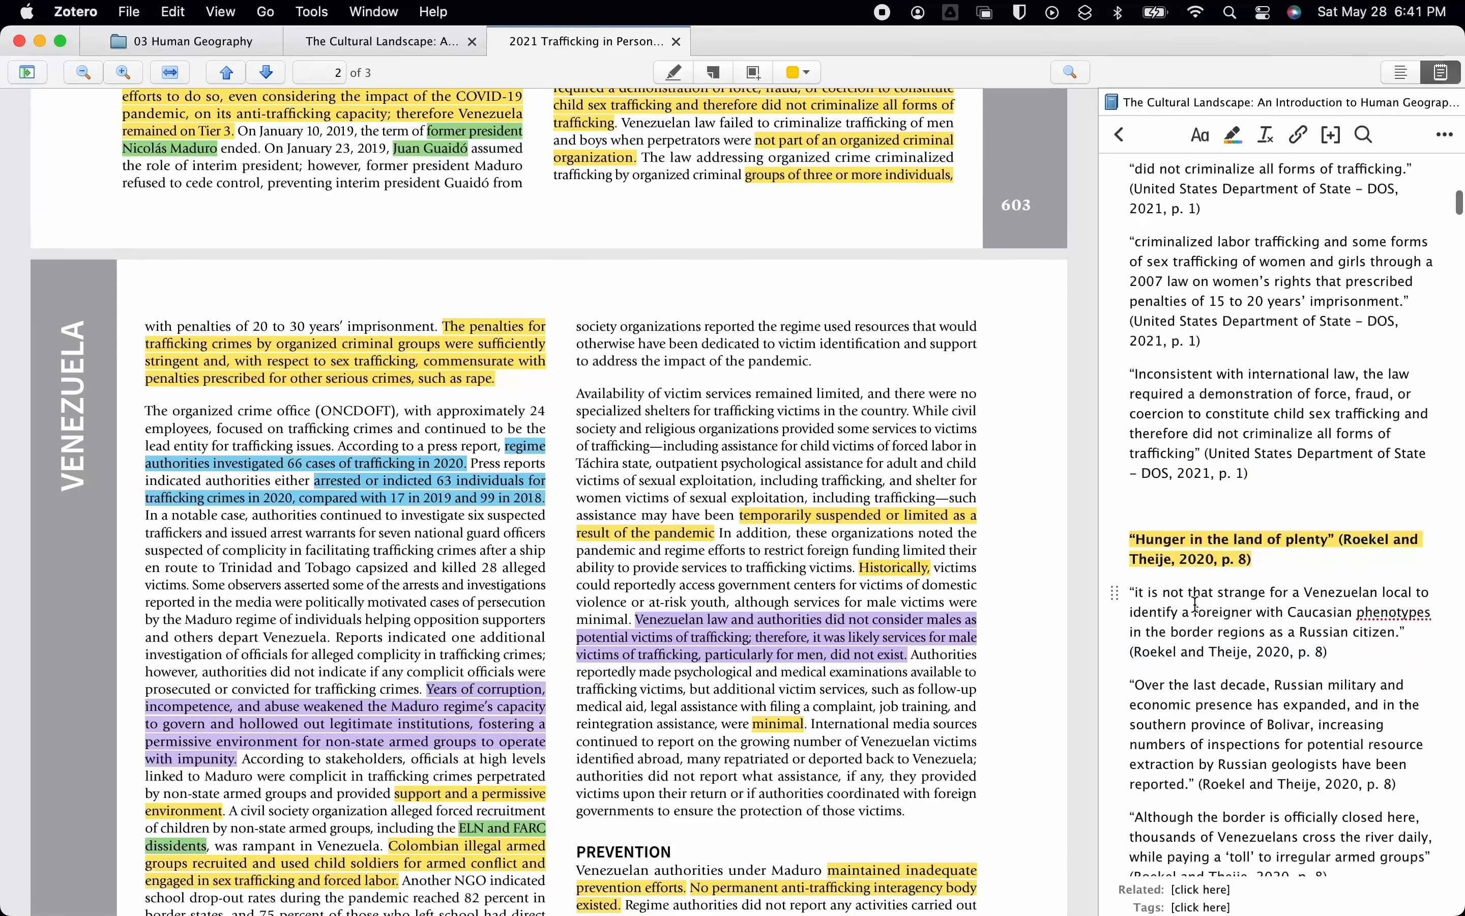
pyautogui.click(1203, 540)
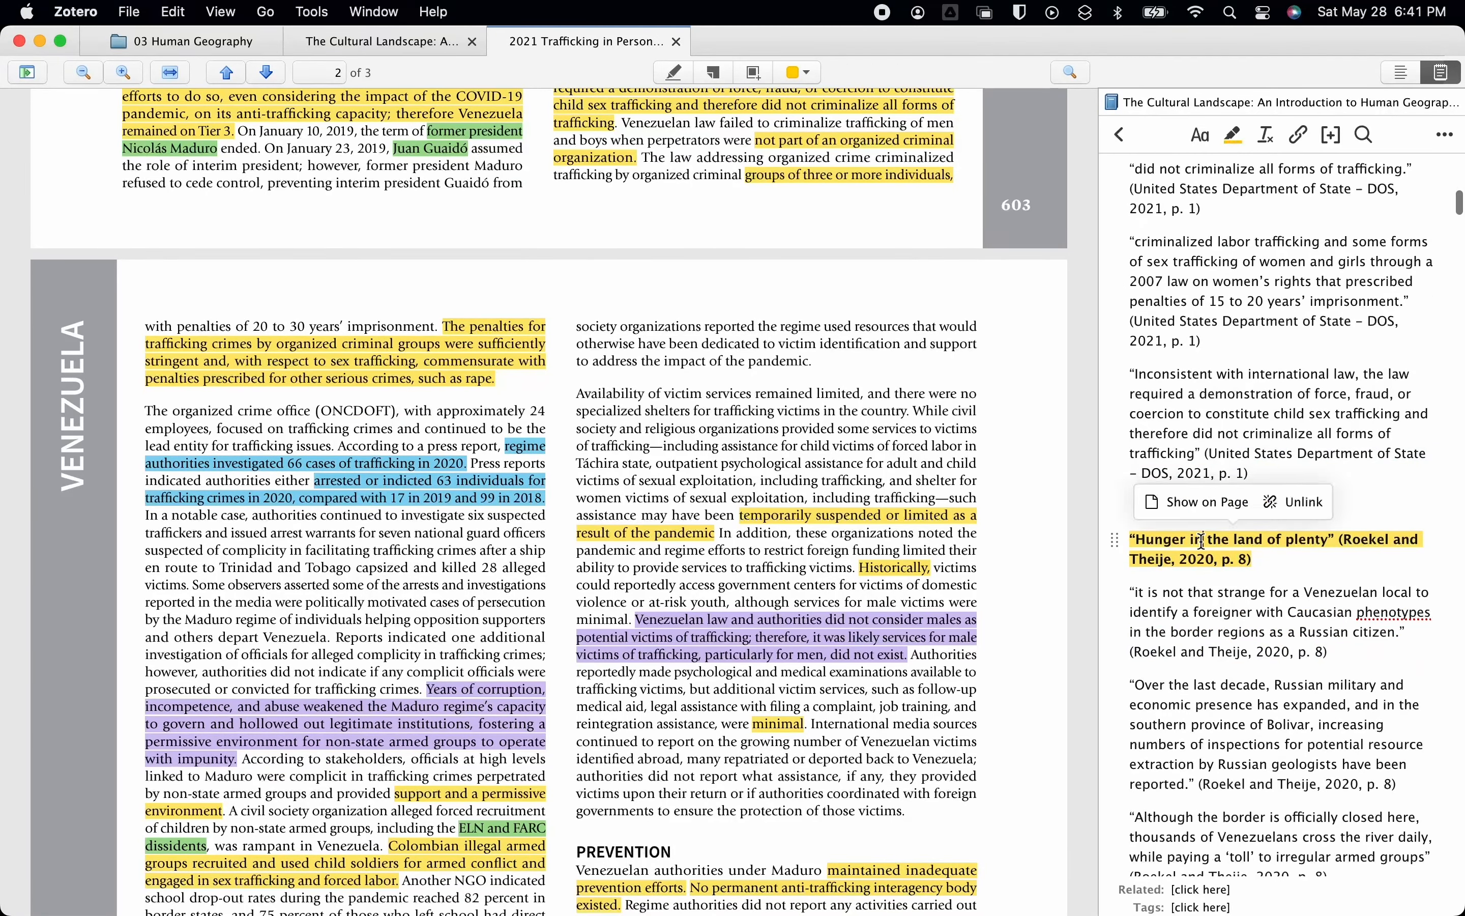
pyautogui.click(1192, 506)
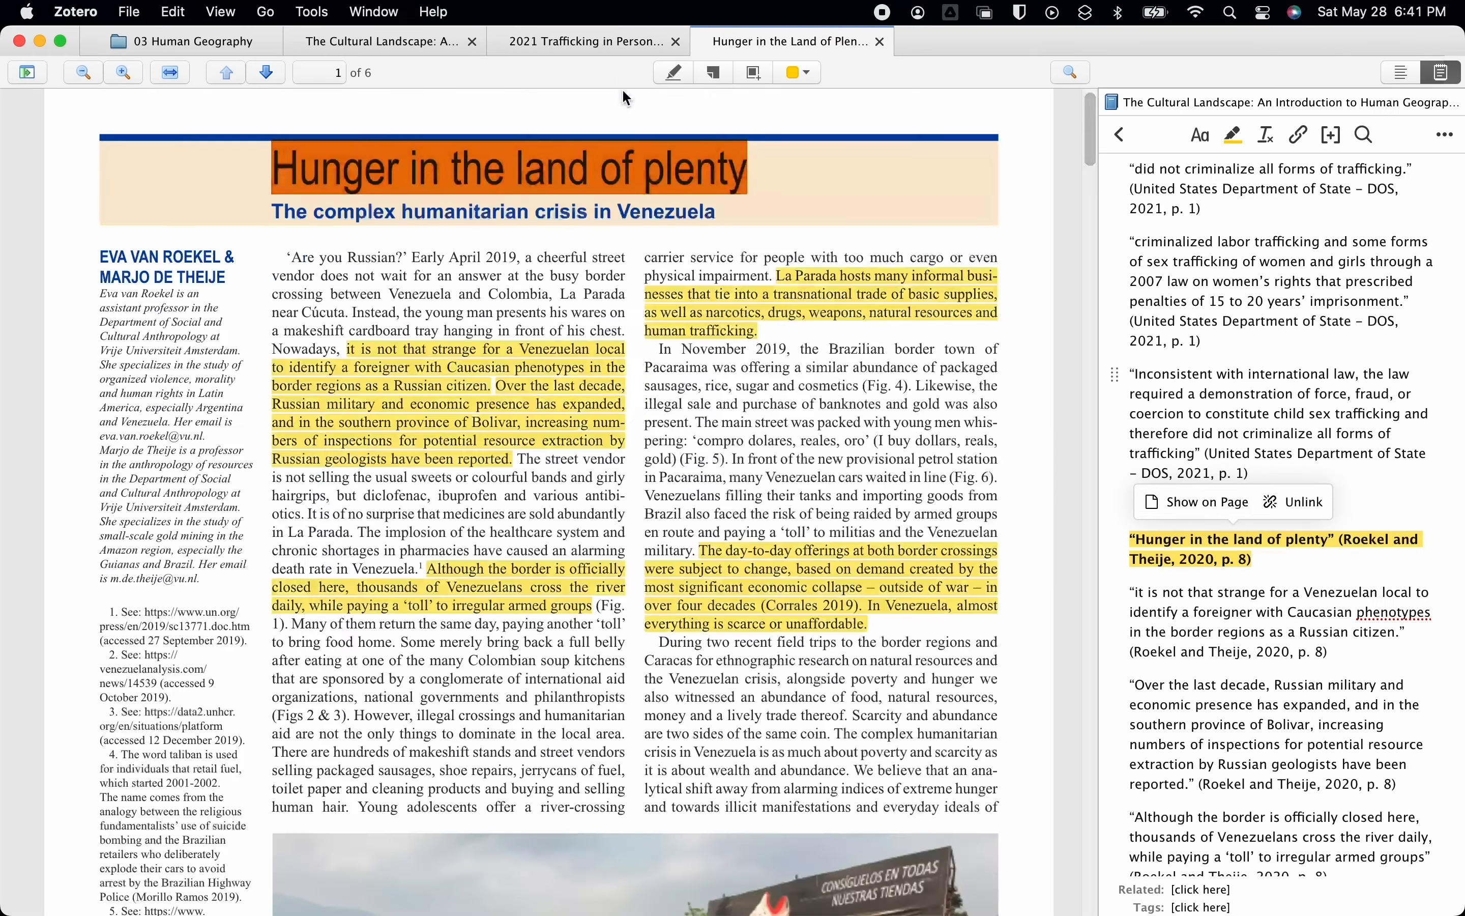
pyautogui.scroll(-7, 827, 388)
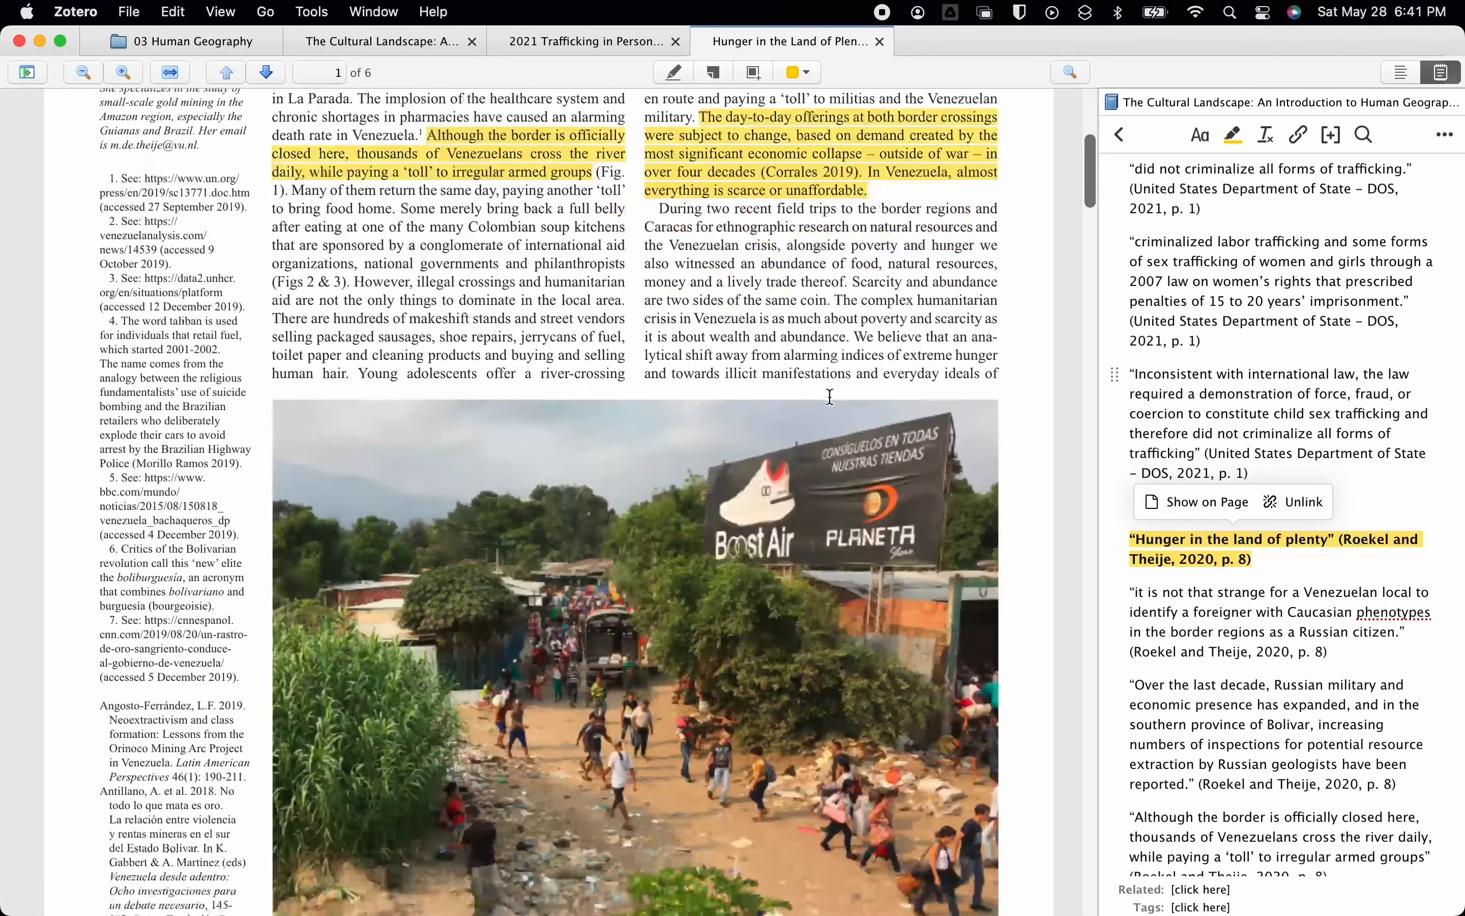
pyautogui.scroll(6, 828, 395)
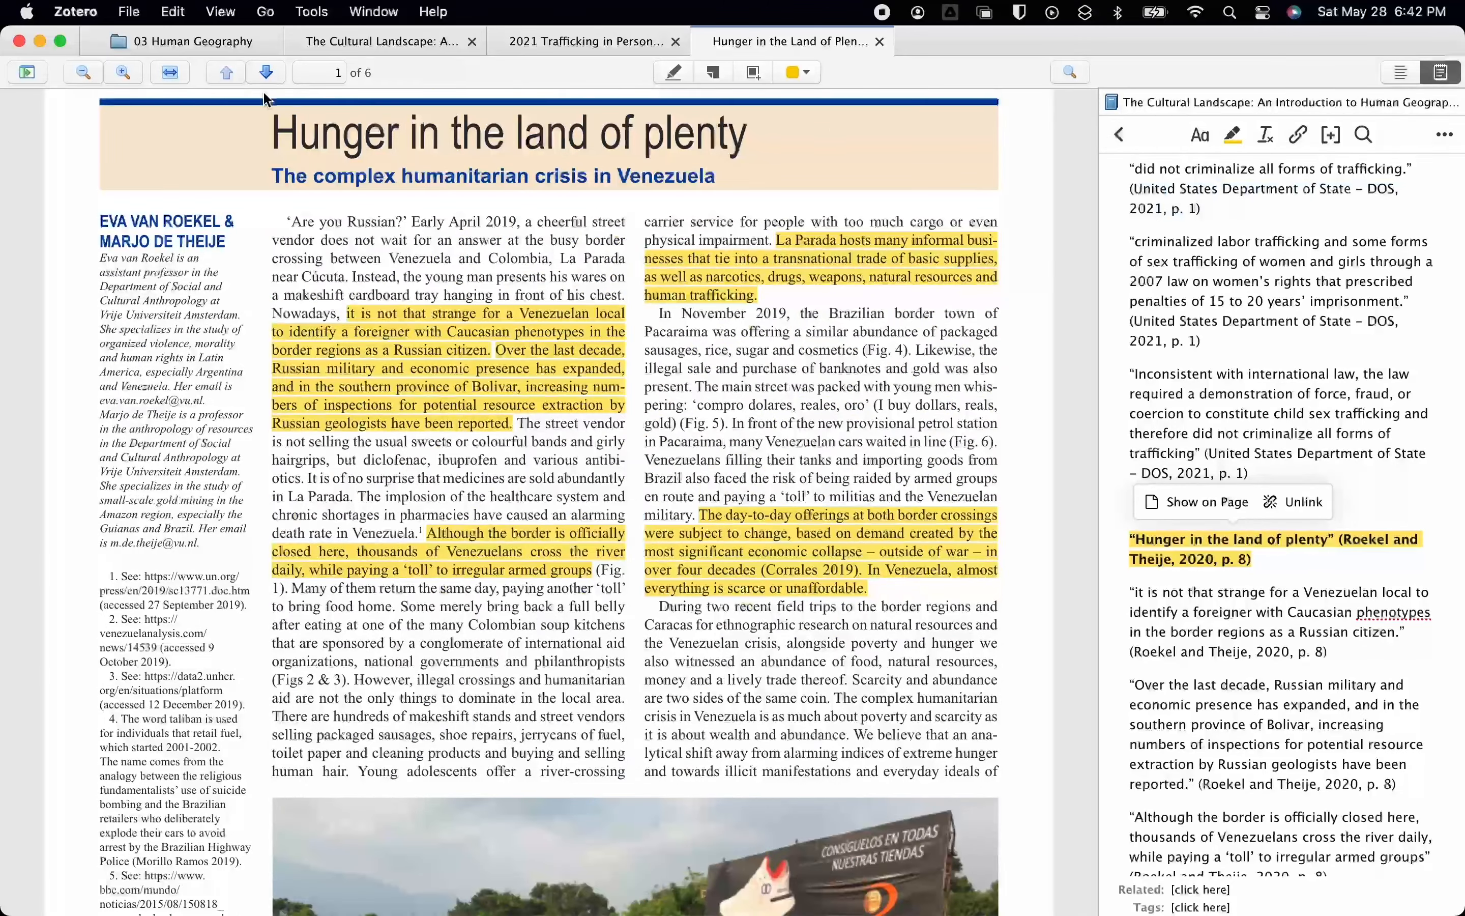